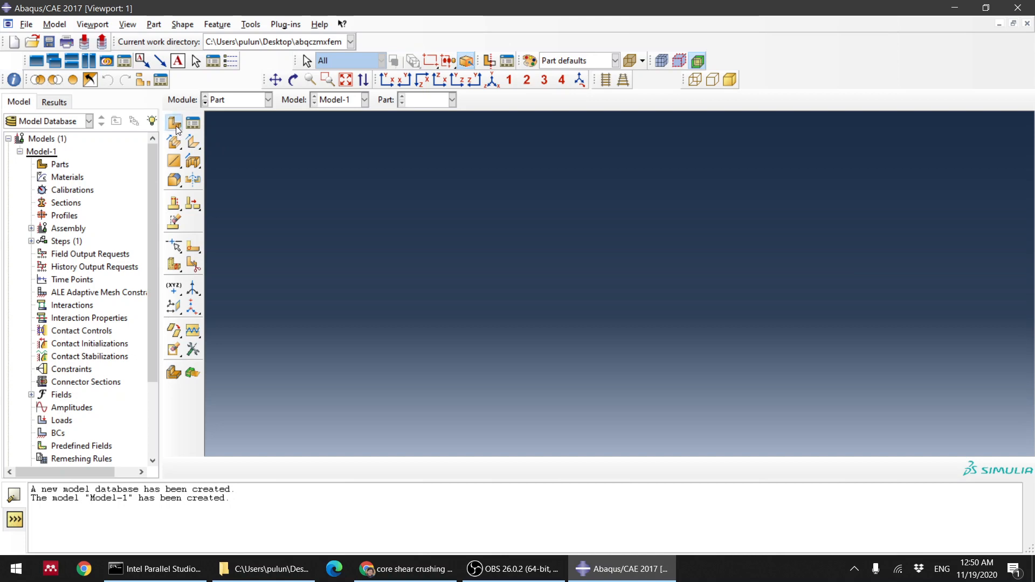
# - Create a 2D planar deformable shell part and sketch a 300 by 100 rectangle starting at the origin
pyautogui.click(301, 164)
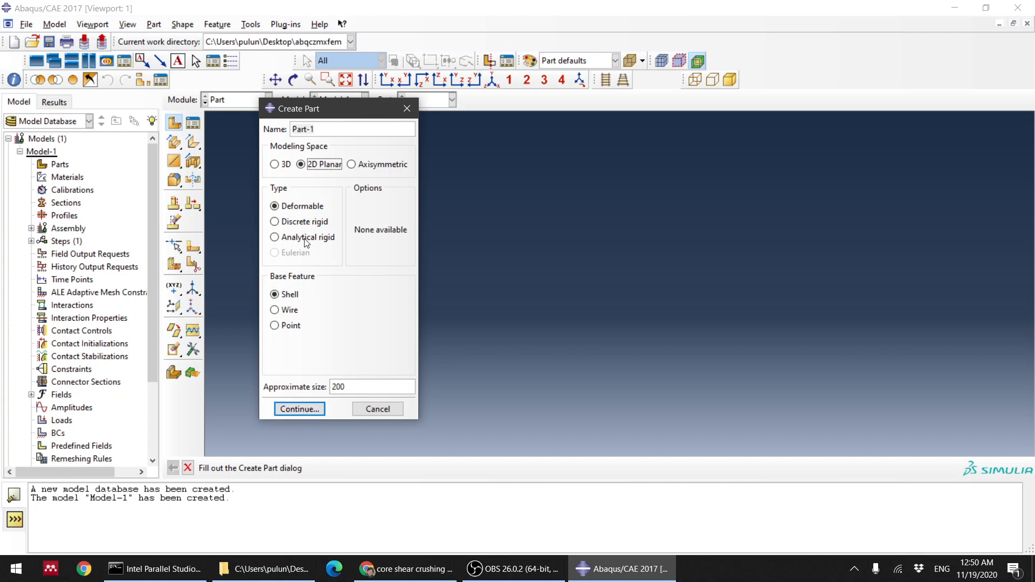
pyautogui.click(301, 410)
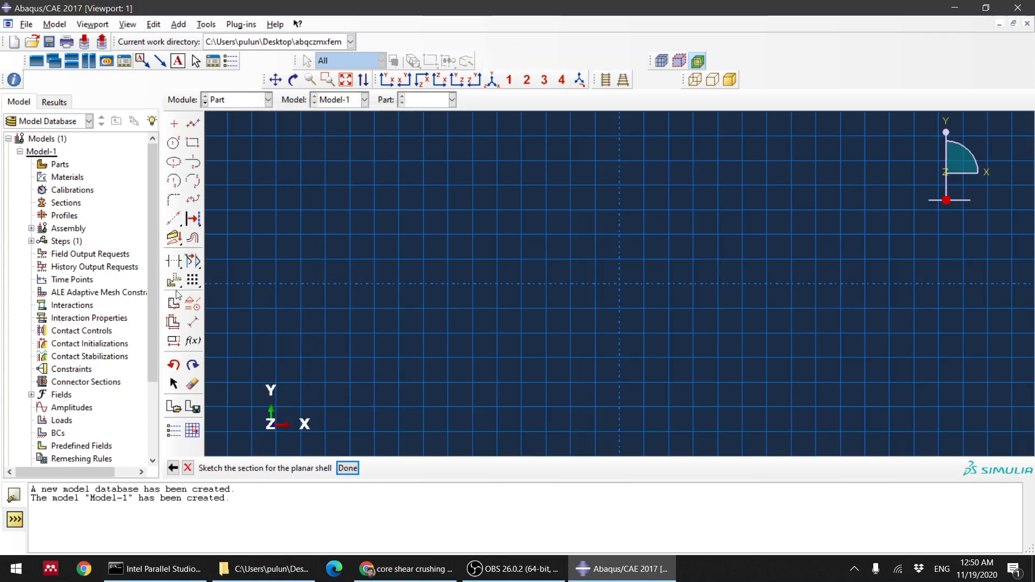
pyautogui.click(191, 142)
pyautogui.click(618, 287)
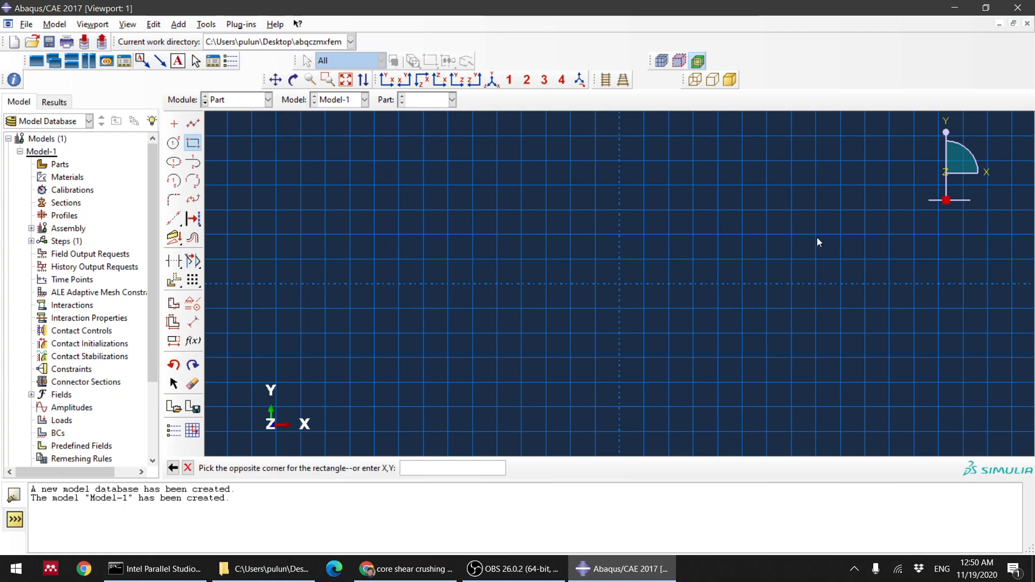
pyautogui.write('300')
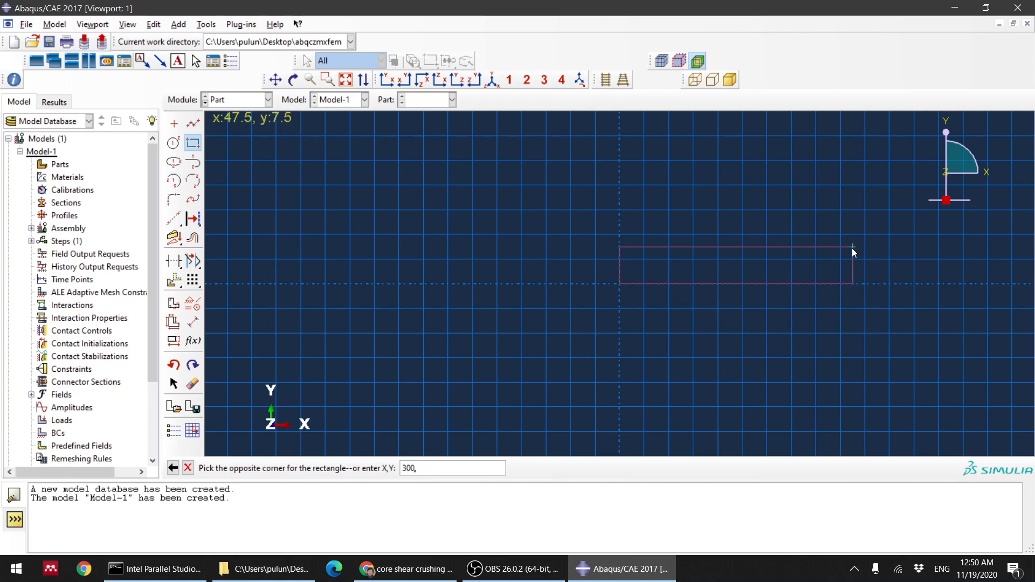
pyautogui.write(',50')
pyautogui.press('Return')
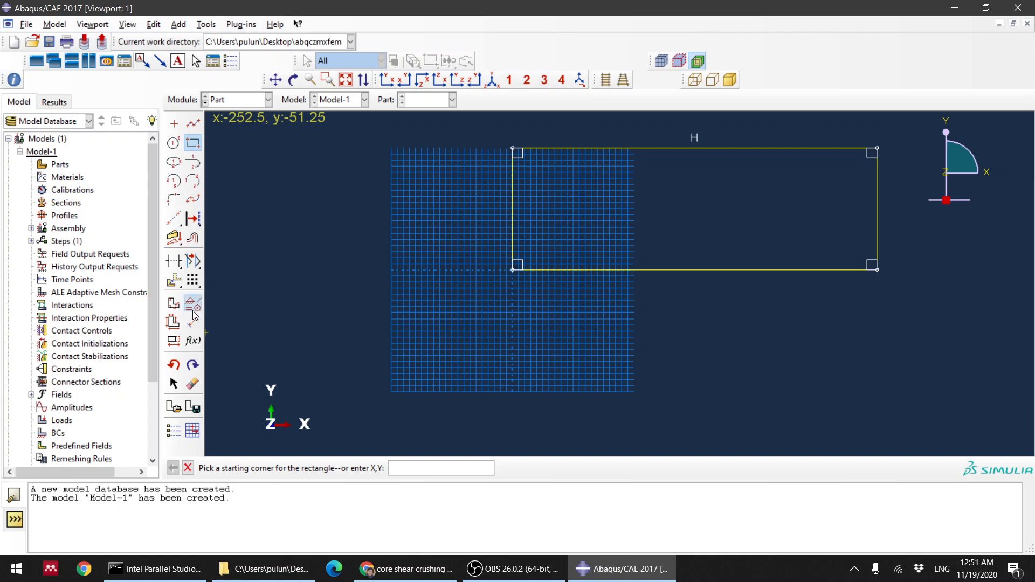
# - Apply a Fixed constraint to the rectangle's lower-left corner at the origin
pyautogui.click(183, 325)
pyautogui.click(512, 270)
pyautogui.middleClick(396, 305)
pyautogui.middleClick(396, 306)
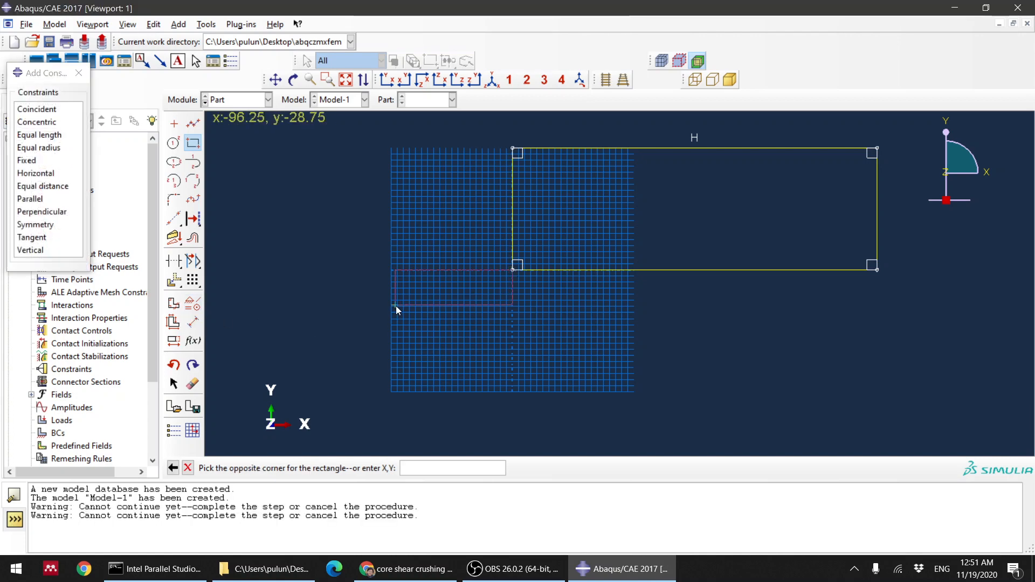
pyautogui.press('Escape')
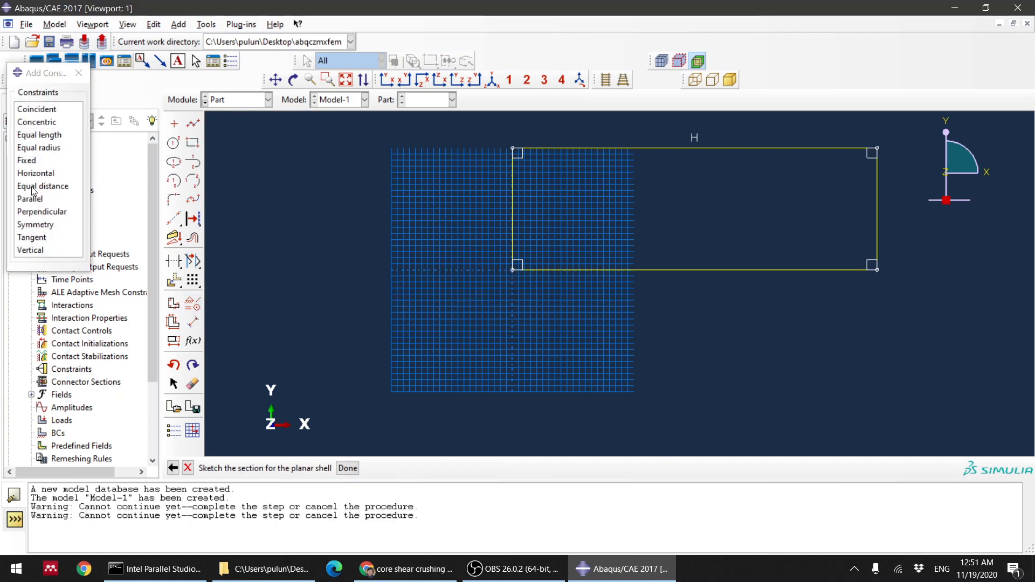
pyautogui.click(43, 162)
pyautogui.click(515, 269)
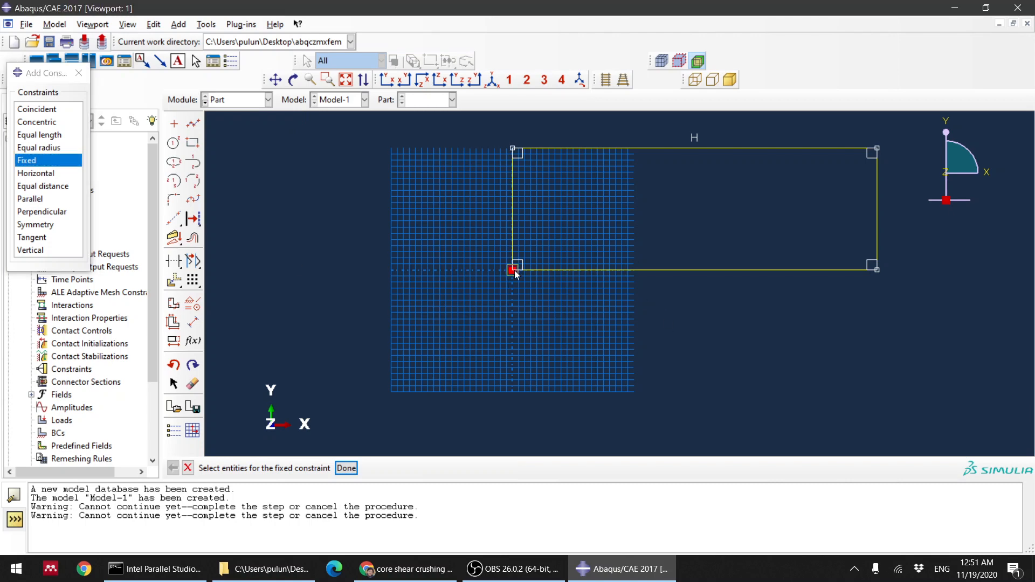
pyautogui.click(346, 468)
# - Dimension the rectangle's left edge to 50 and finish the part sketch
pyautogui.click(174, 340)
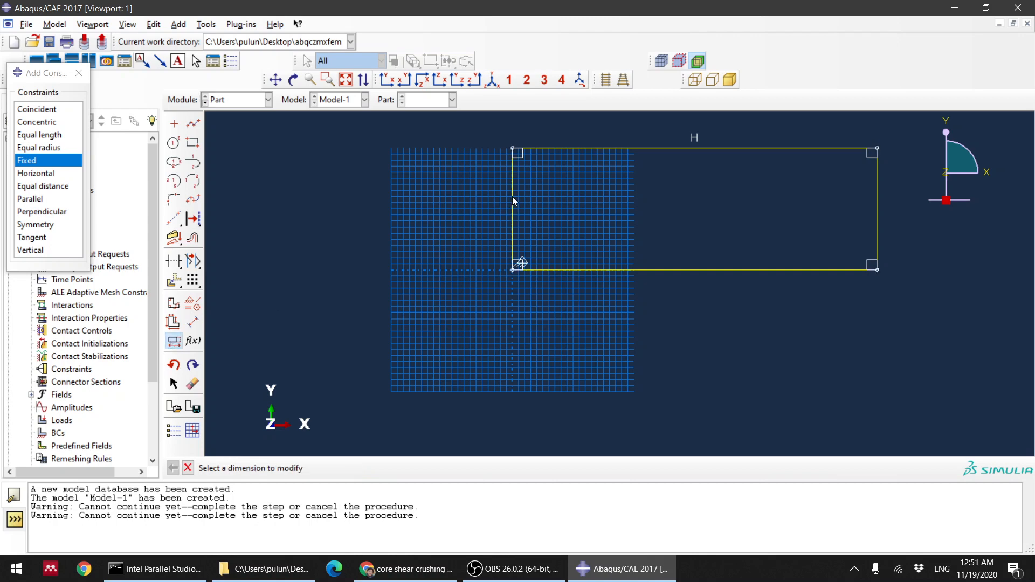
pyautogui.click(192, 322)
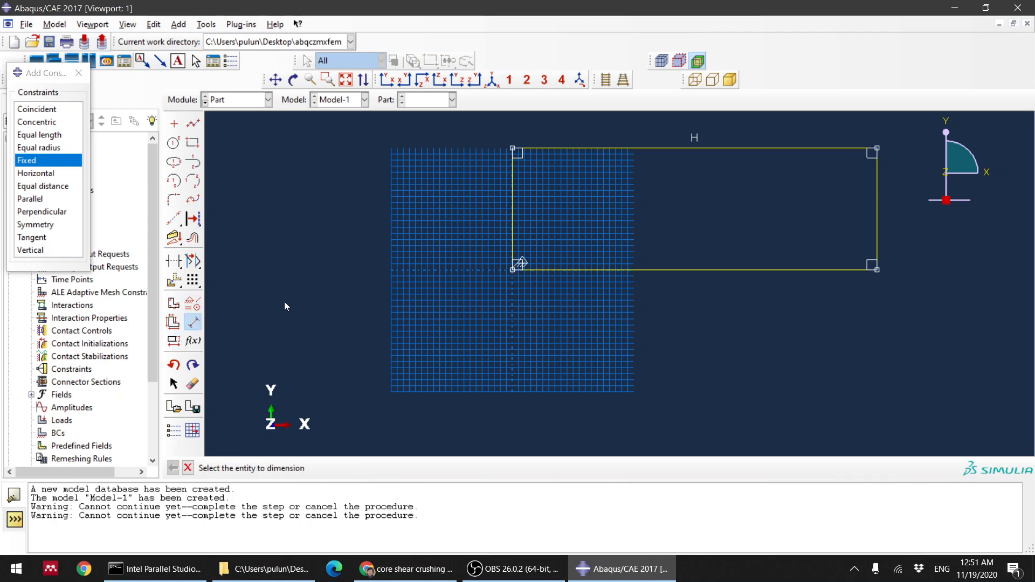
pyautogui.click(511, 179)
pyautogui.click(369, 193)
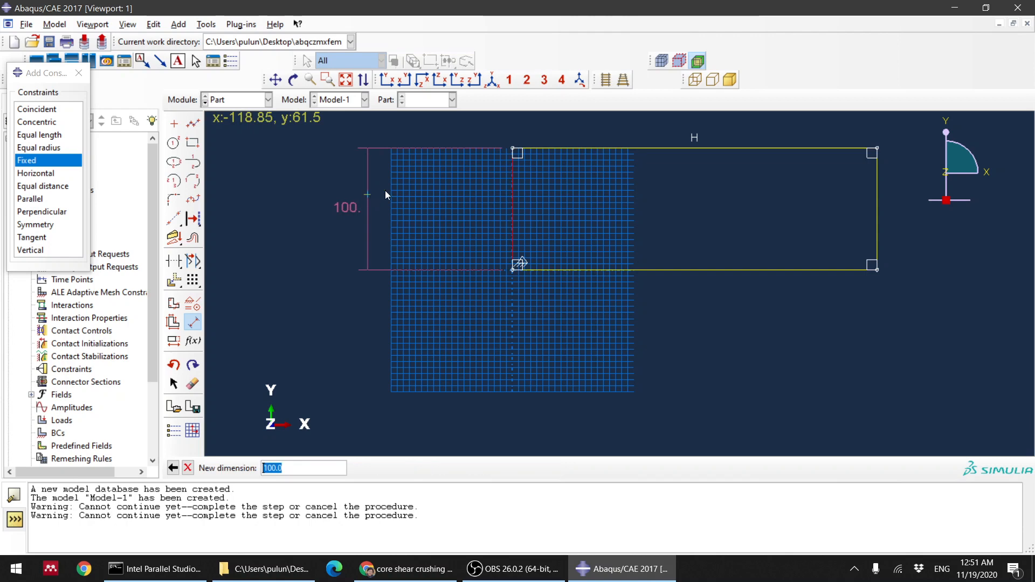
pyautogui.write('50')
pyautogui.press('Return')
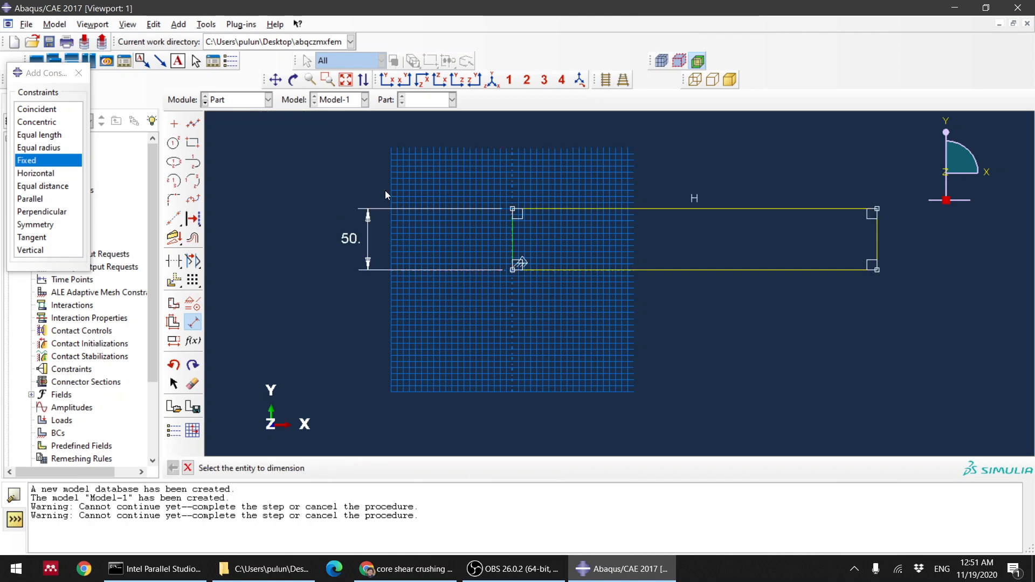
pyautogui.click(188, 468)
pyautogui.click(348, 468)
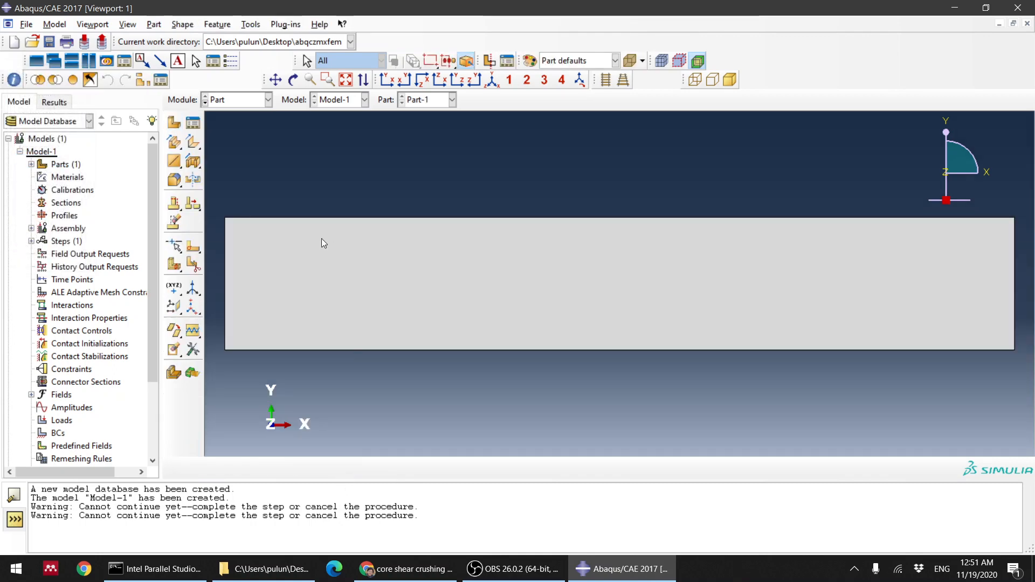
# - Start a sketched face partition and draw a horizontal line across the full plate, about 9.8 below its top edge
pyautogui.scroll(-2, 322, 238)
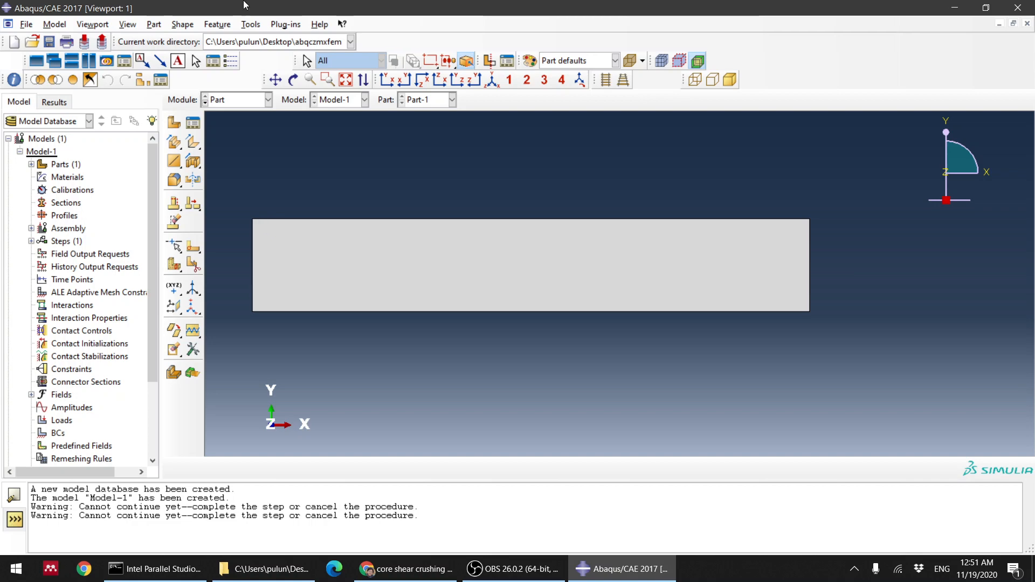
pyautogui.click(193, 247)
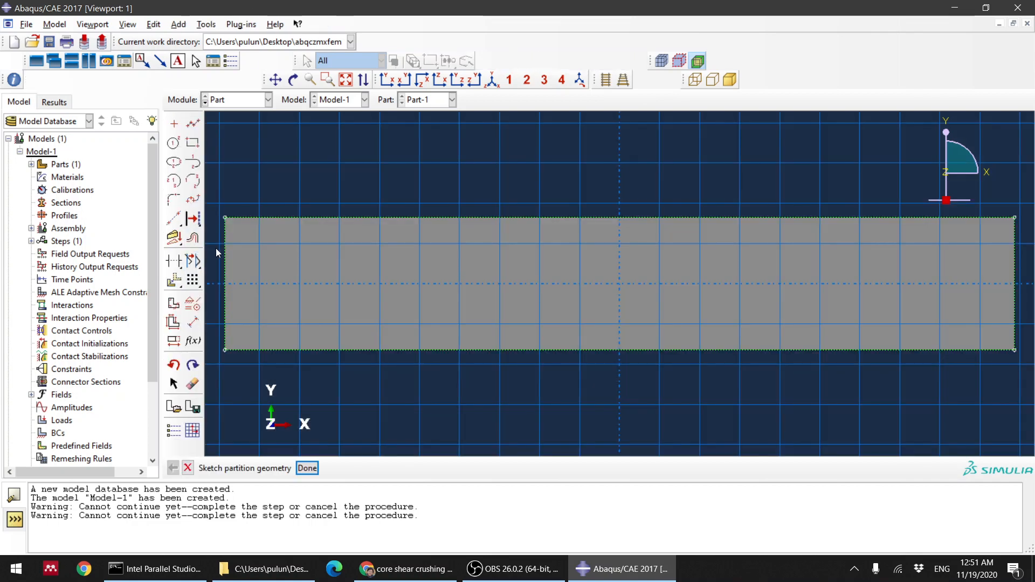
pyautogui.scroll(-1, 323, 296)
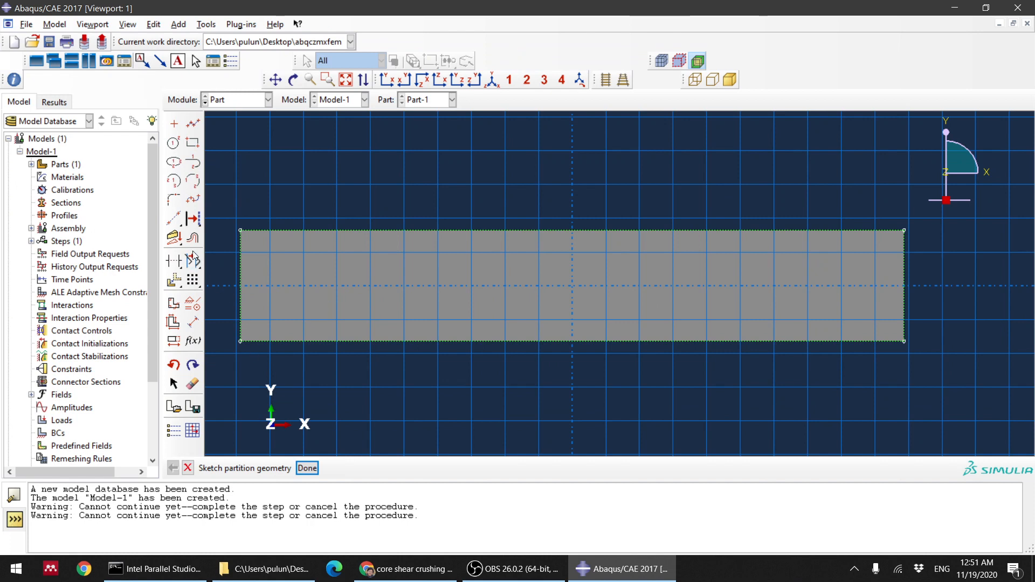
pyautogui.click(193, 123)
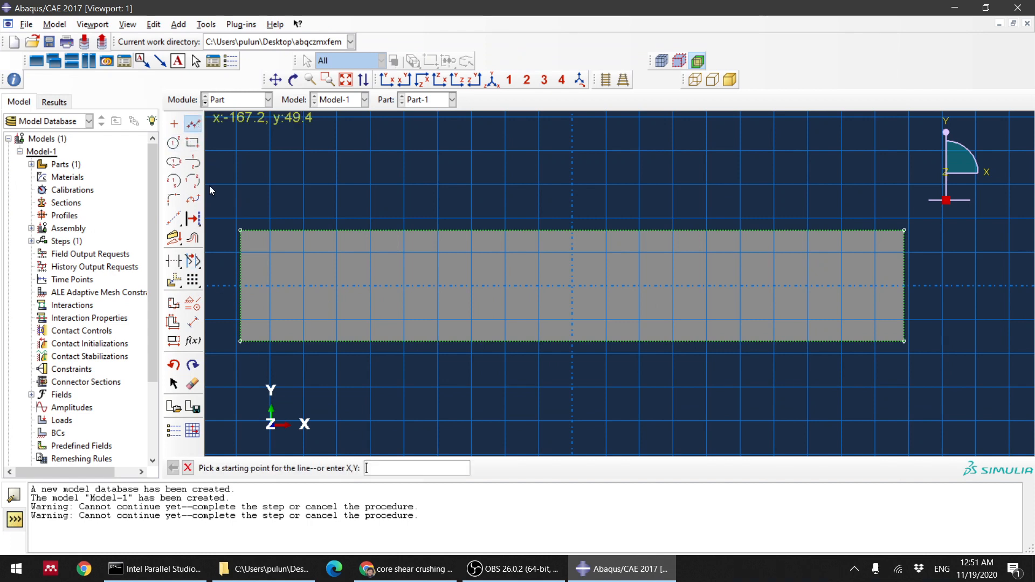
pyautogui.click(220, 252)
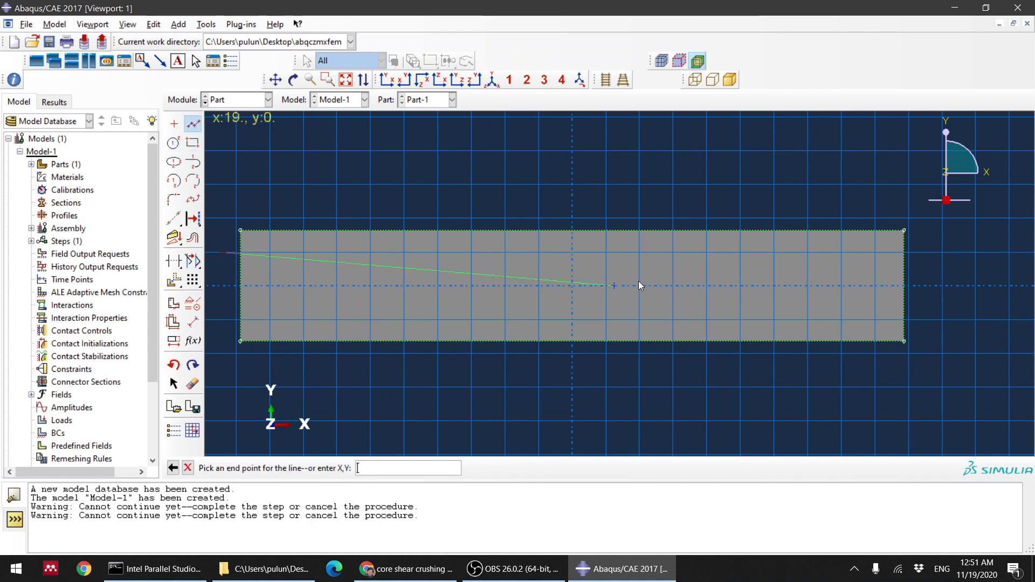
pyautogui.click(958, 252)
pyautogui.press('Escape')
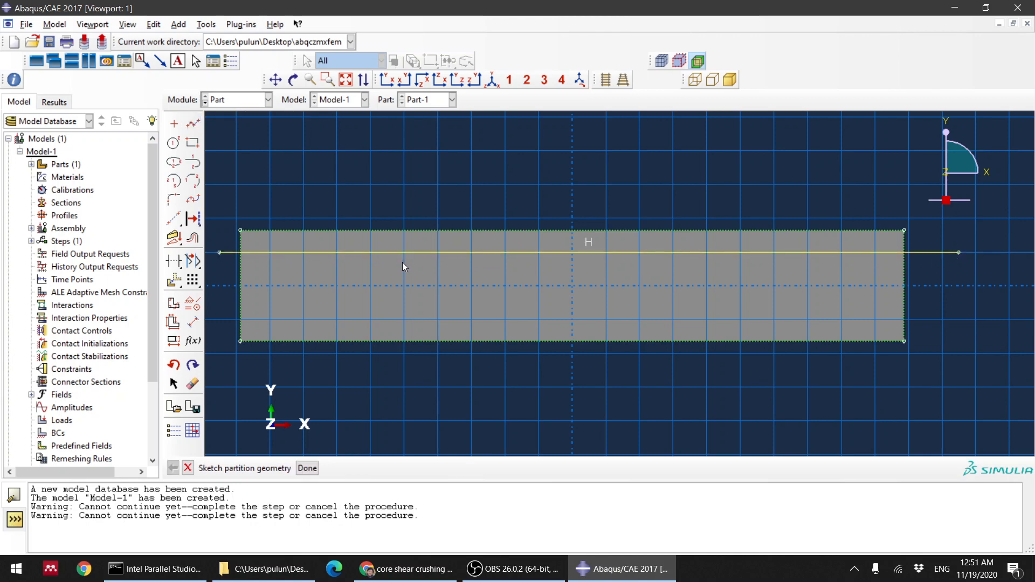
# - Draw two more horizontal lines across the plate below the first, the lower one at about y = -7.6
pyautogui.click(193, 123)
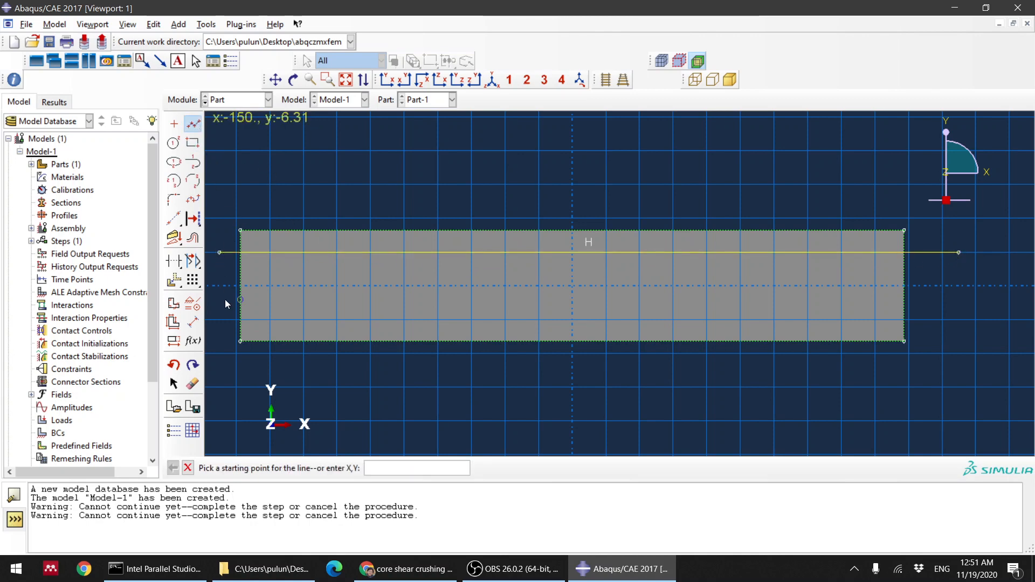
pyautogui.click(220, 277)
pyautogui.click(951, 277)
pyautogui.press('Escape')
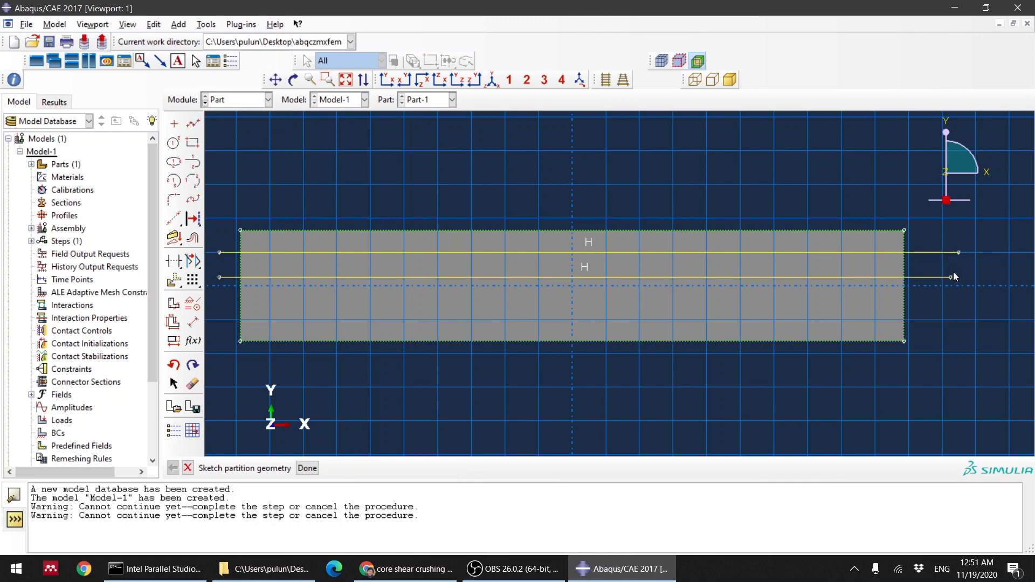
pyautogui.click(193, 123)
pyautogui.click(220, 304)
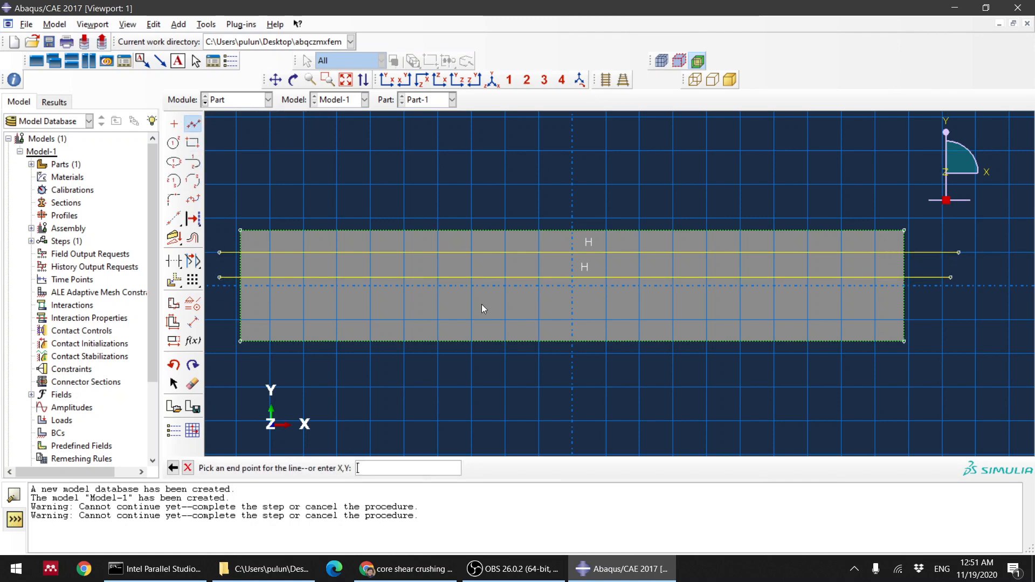
pyautogui.click(950, 303)
pyautogui.press('Escape')
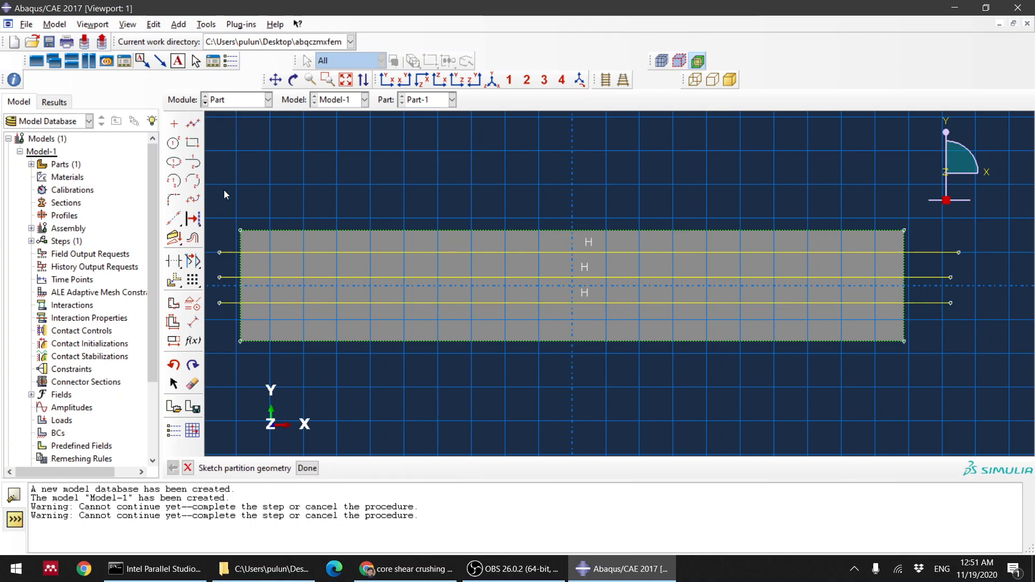
# - Draw a fourth horizontal line across the plate below the other three
pyautogui.click(193, 123)
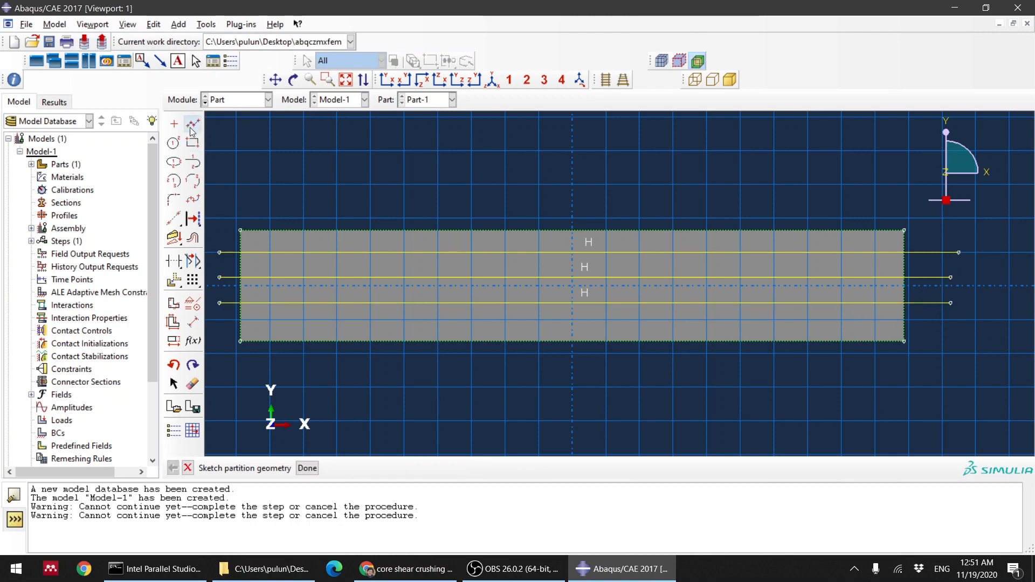
pyautogui.click(212, 321)
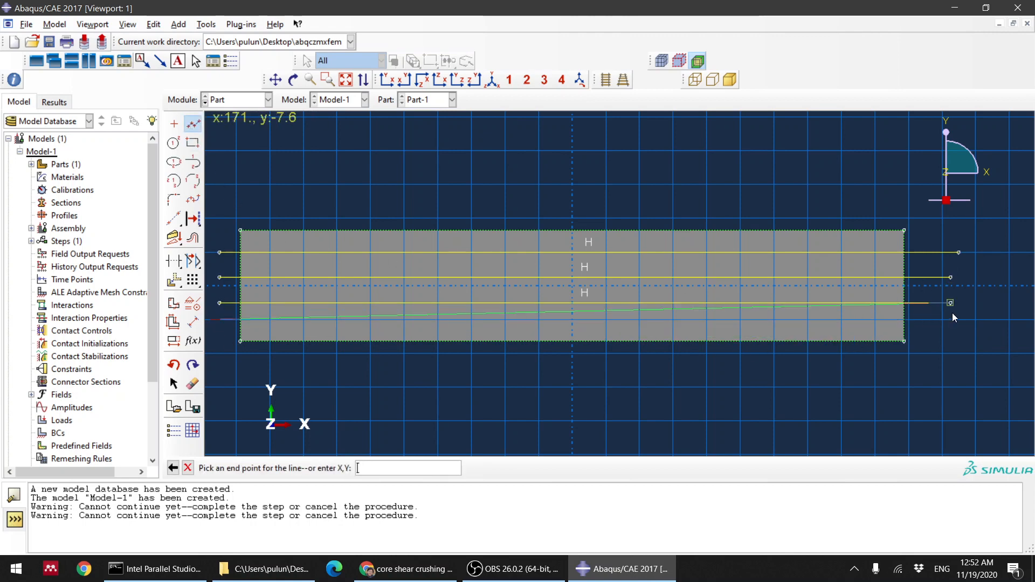
pyautogui.click(965, 326)
pyautogui.press('Escape')
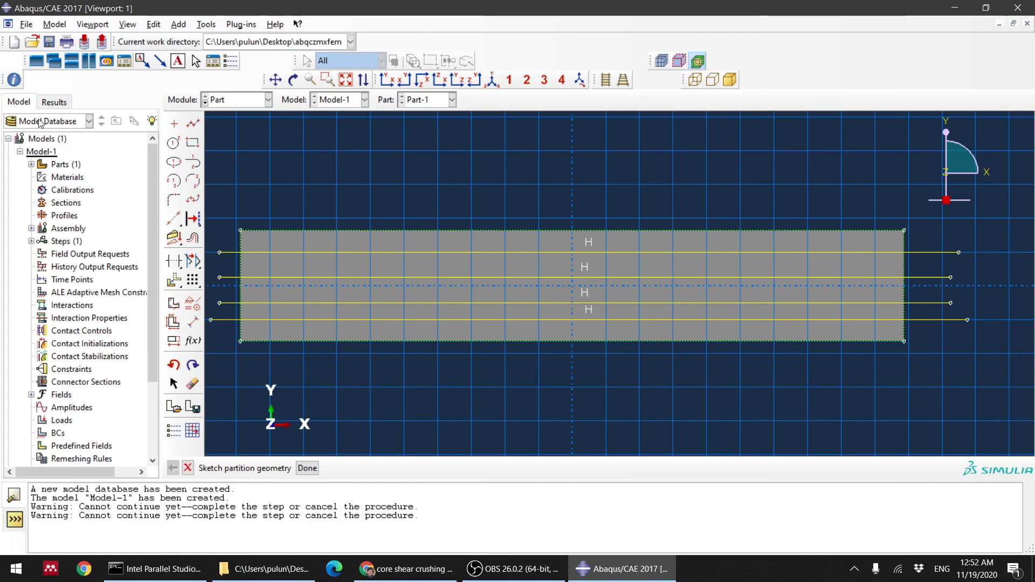
# - Try to dimension the top line's left end from the plate's upper-left corner, and undo the fourth line
pyautogui.click(192, 321)
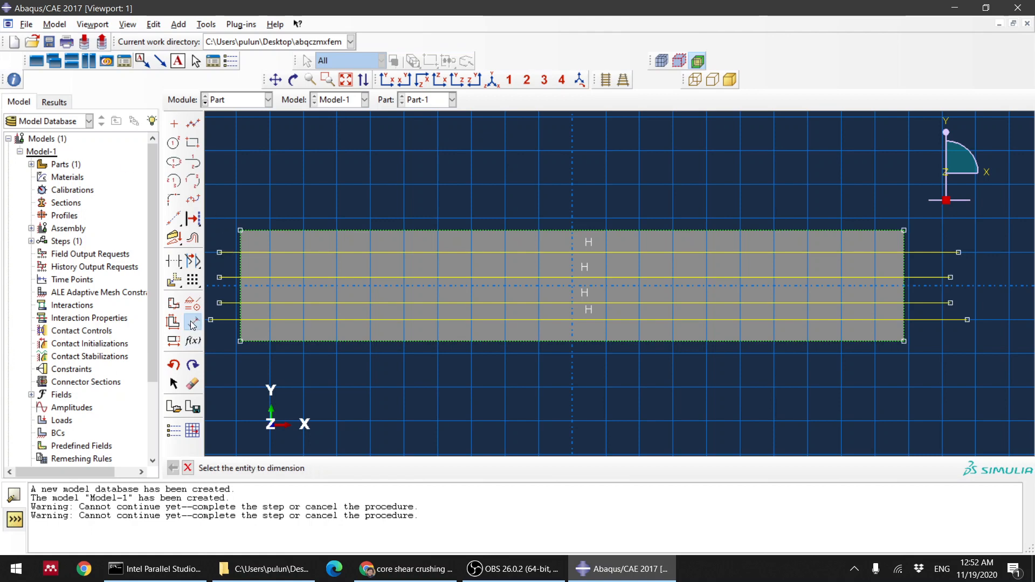
pyautogui.click(219, 252)
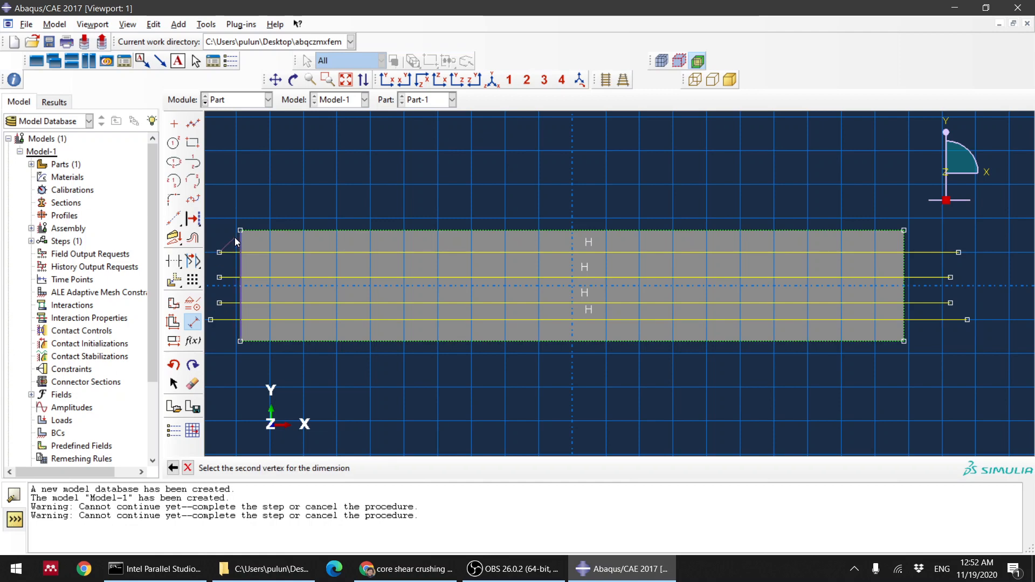
pyautogui.click(240, 231)
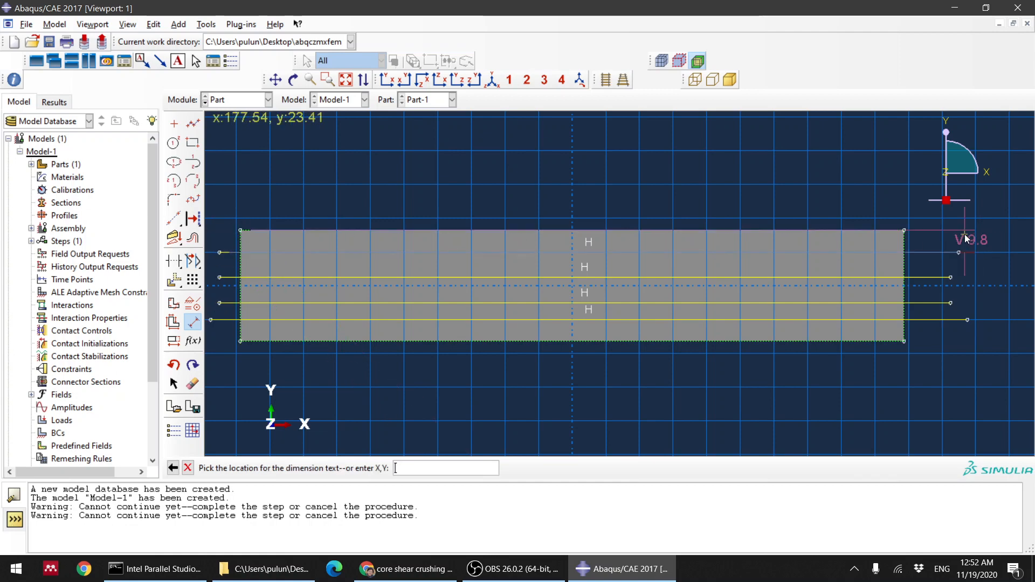
pyautogui.click(989, 234)
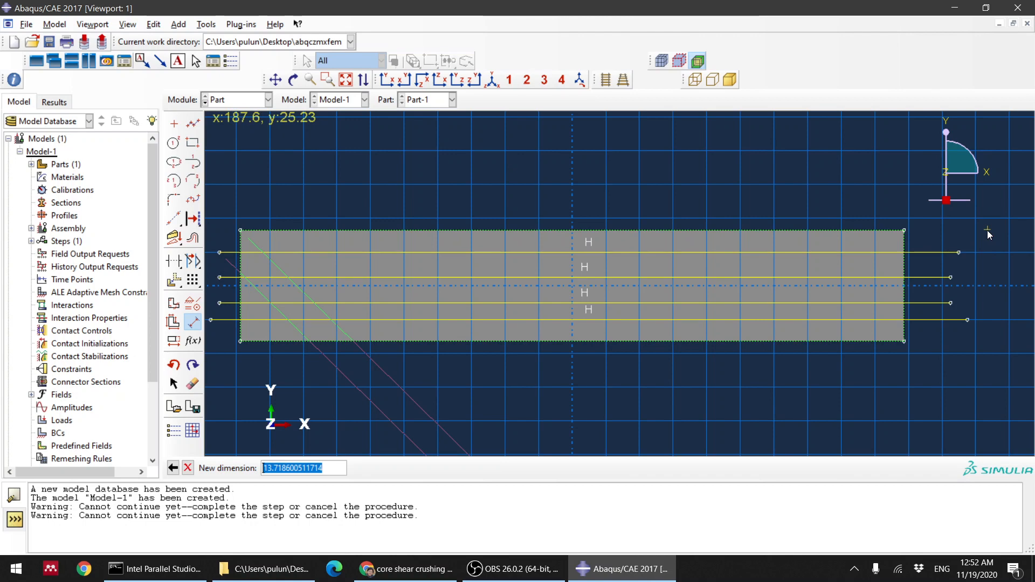
pyautogui.press('Escape')
pyautogui.hotkey('ctrl', 'z')
# - Set the vertical distance from the plate's upper-left corner to the top partition line to 2
pyautogui.scroll(3, 919, 258)
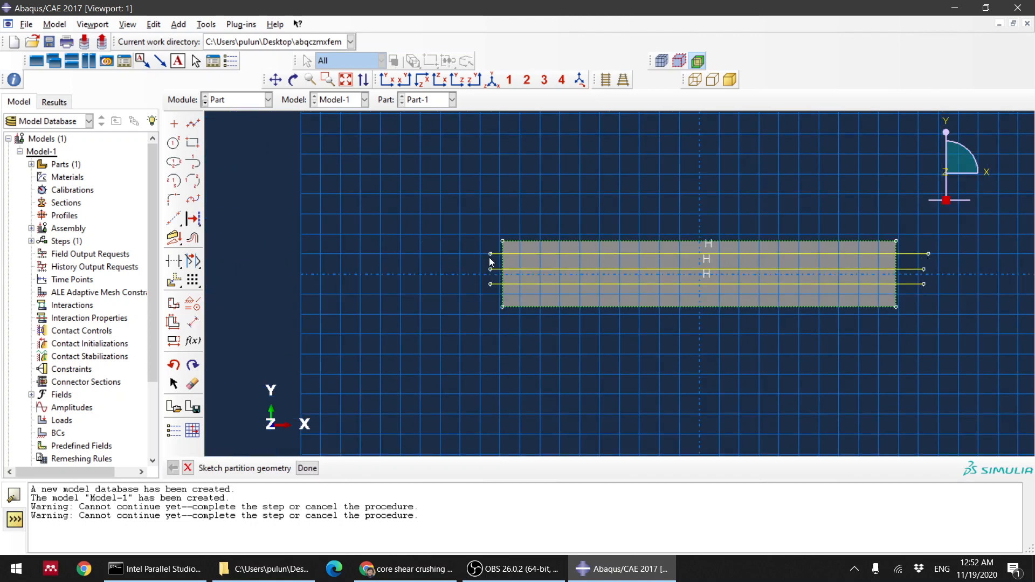
pyautogui.scroll(-5, 539, 259)
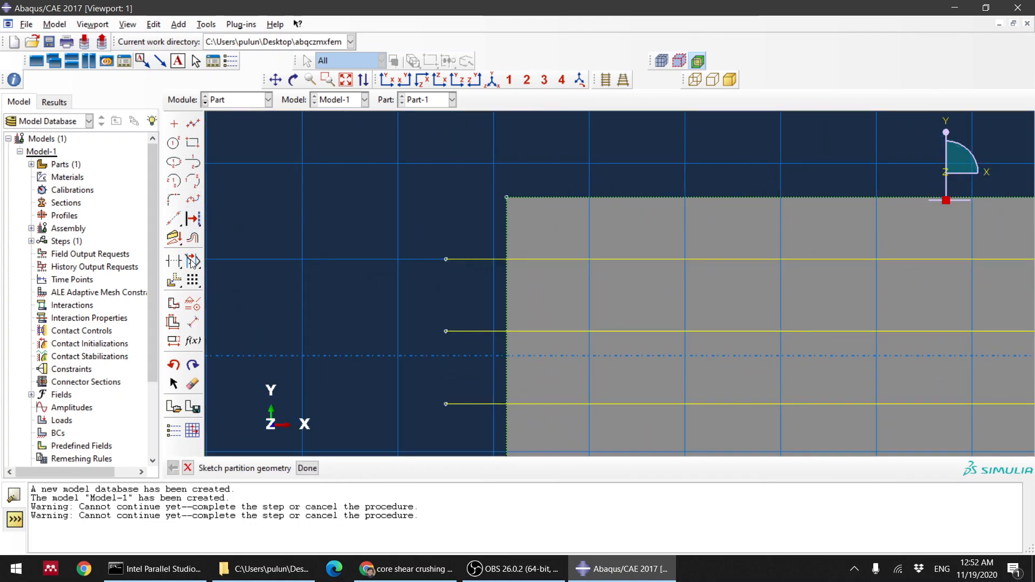
pyautogui.click(192, 322)
pyautogui.click(506, 198)
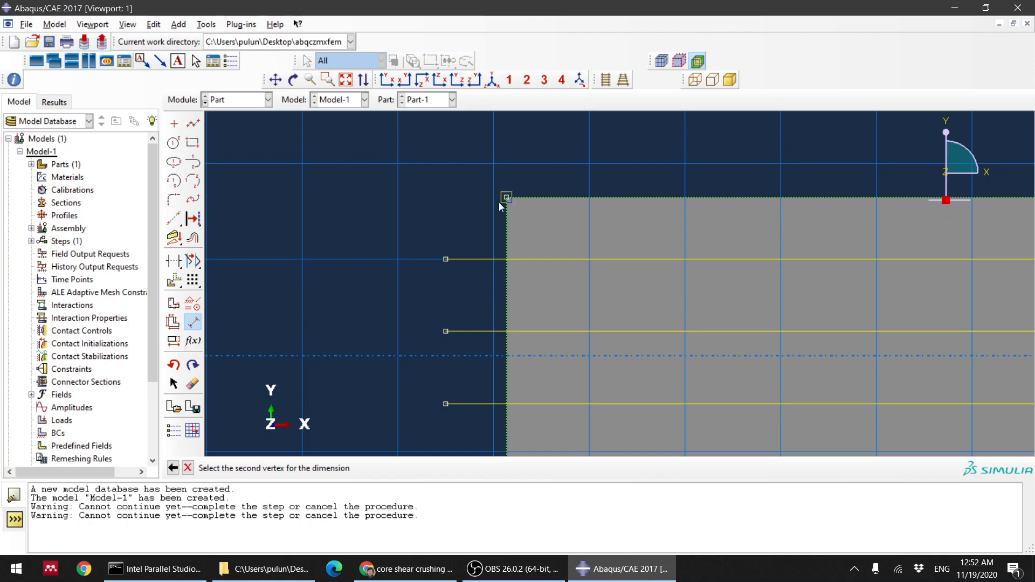
pyautogui.click(446, 260)
pyautogui.click(373, 222)
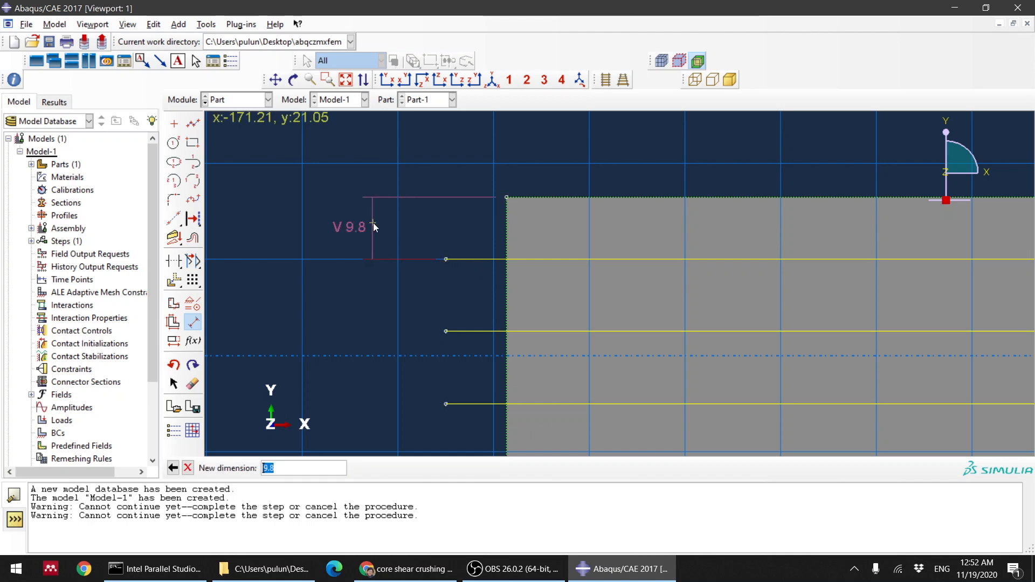
pyautogui.write('2')
pyautogui.press('Return')
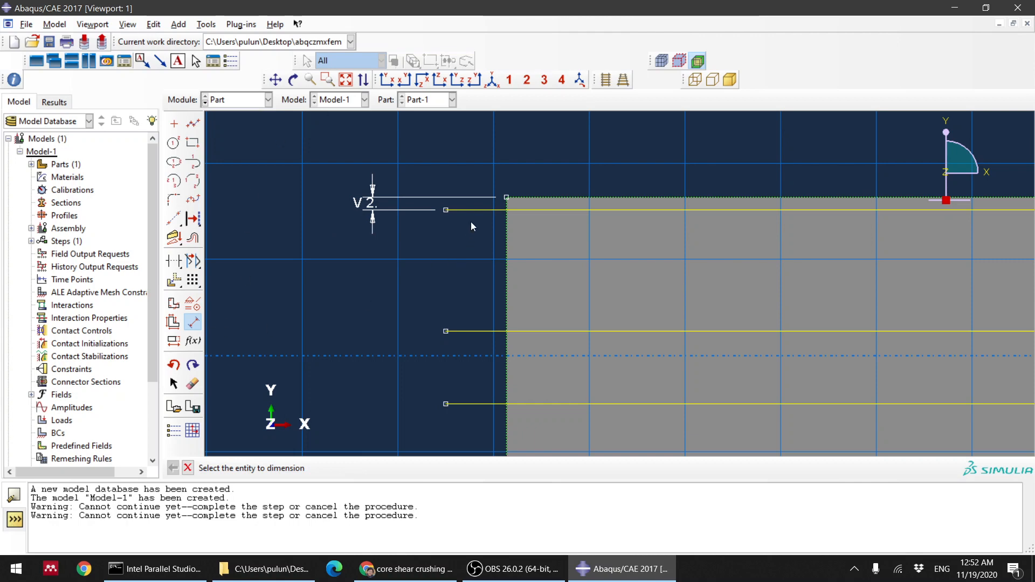
# - Set the vertical distance between the left ends of the top partition line and the line below it to 0.001
pyautogui.click(446, 209)
pyautogui.click(446, 332)
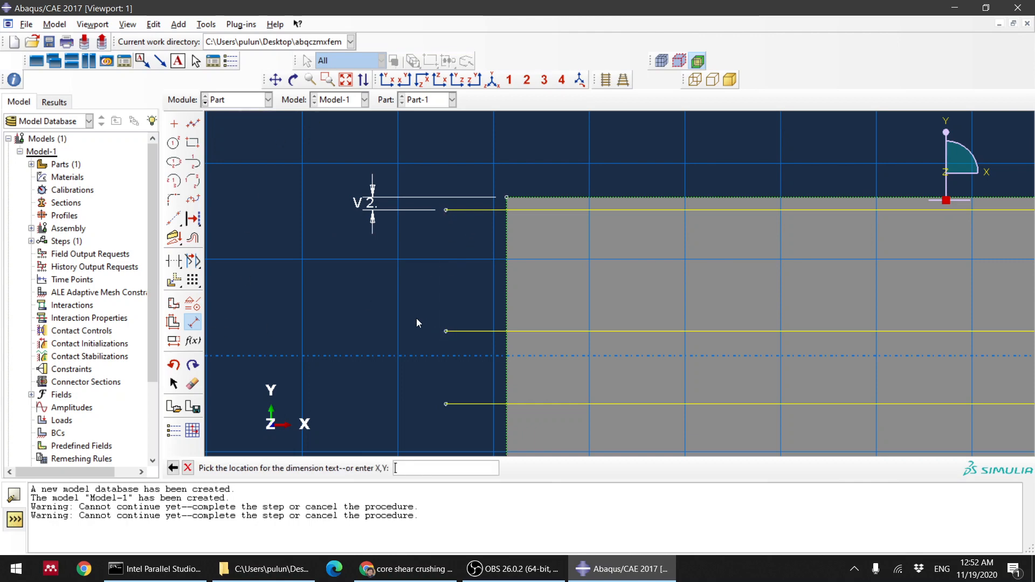
pyautogui.click(304, 284)
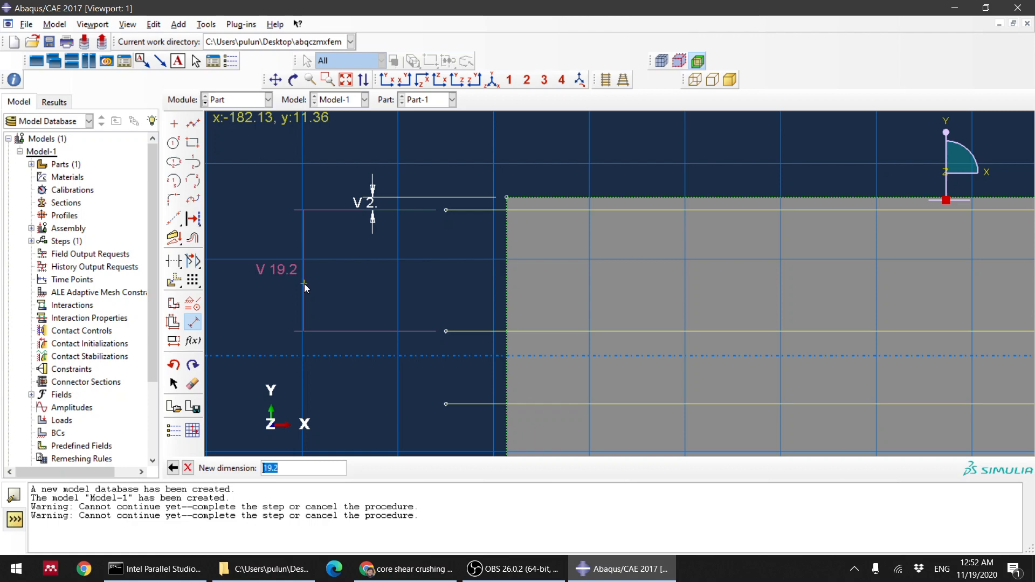
pyautogui.write('0.001')
pyautogui.press('Return')
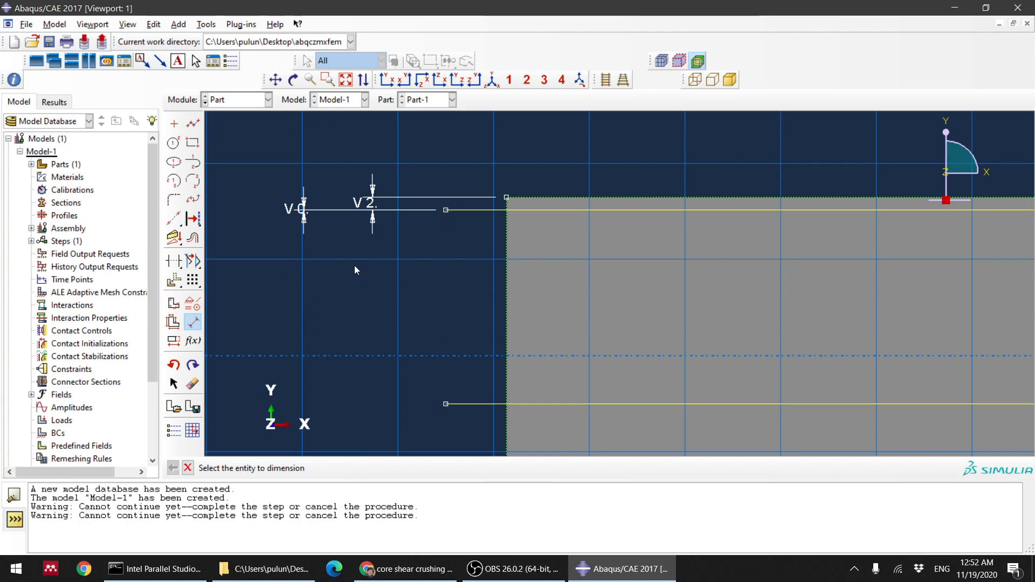
# - Undo the dimensions and partition lines back to the bare plate, and redo them all
pyautogui.scroll(-2, 355, 267)
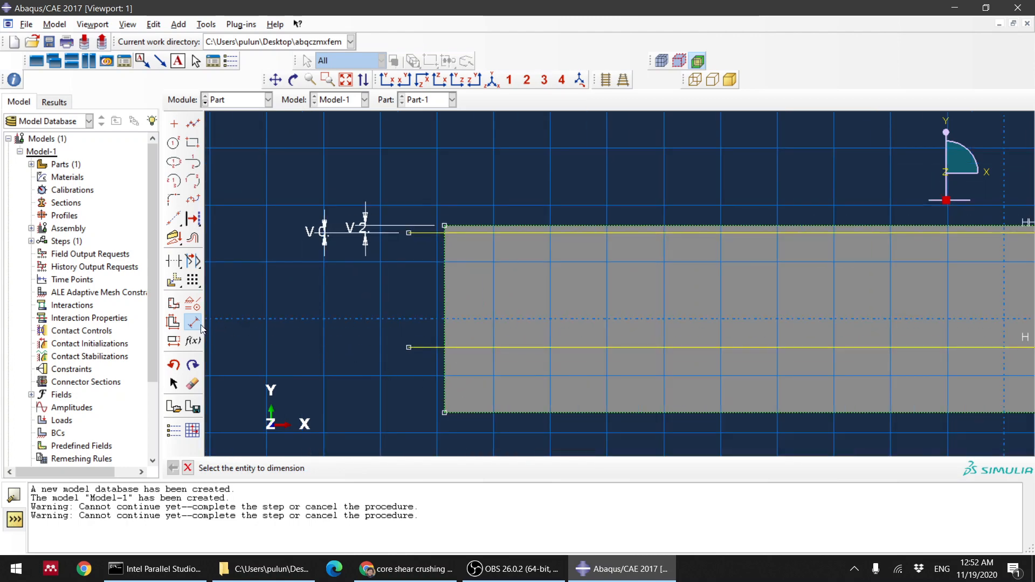
pyautogui.scroll(-2, 301, 348)
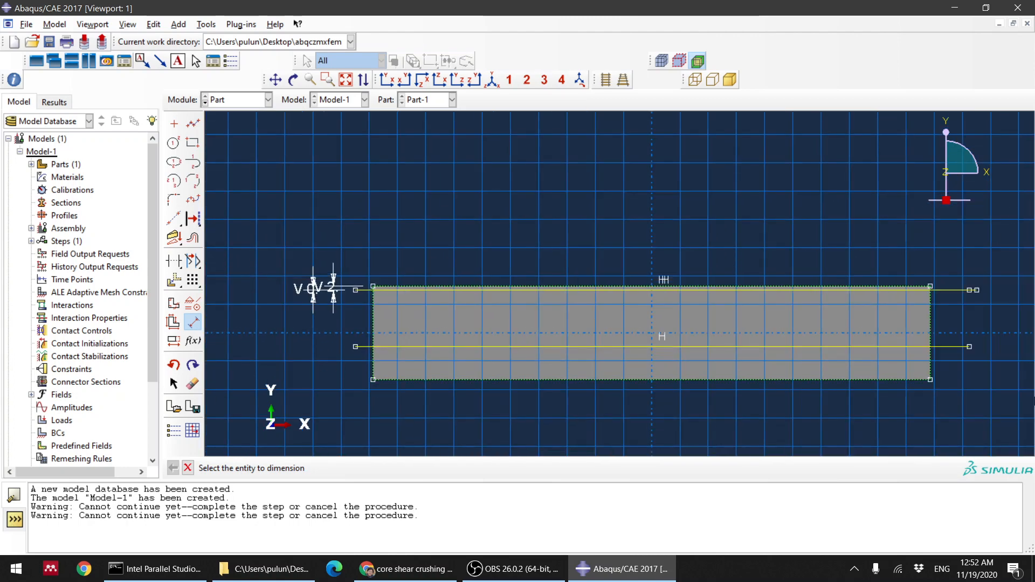
pyautogui.scroll(1, 920, 386)
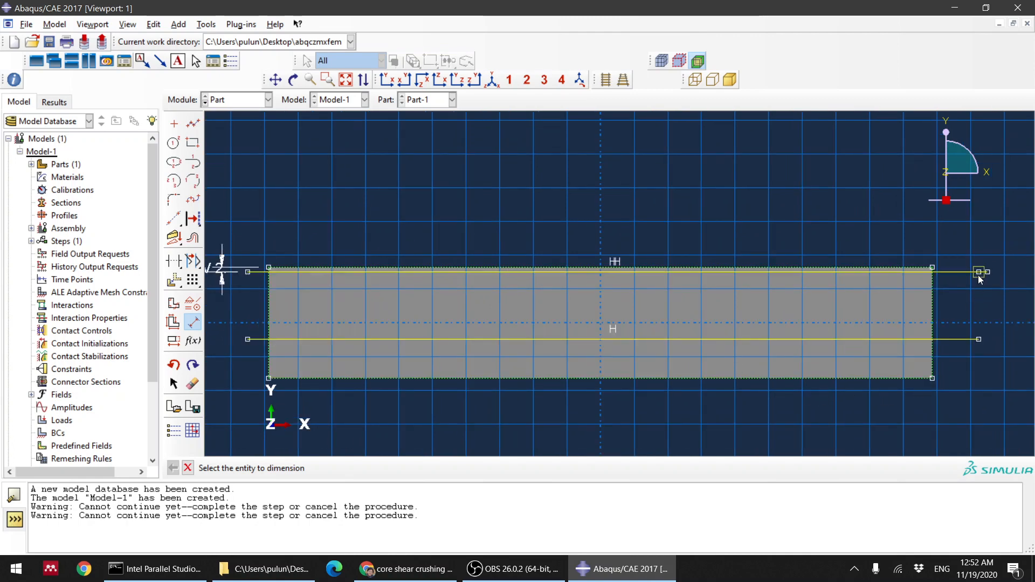
pyautogui.scroll(3, 978, 280)
pyautogui.scroll(-4, 973, 289)
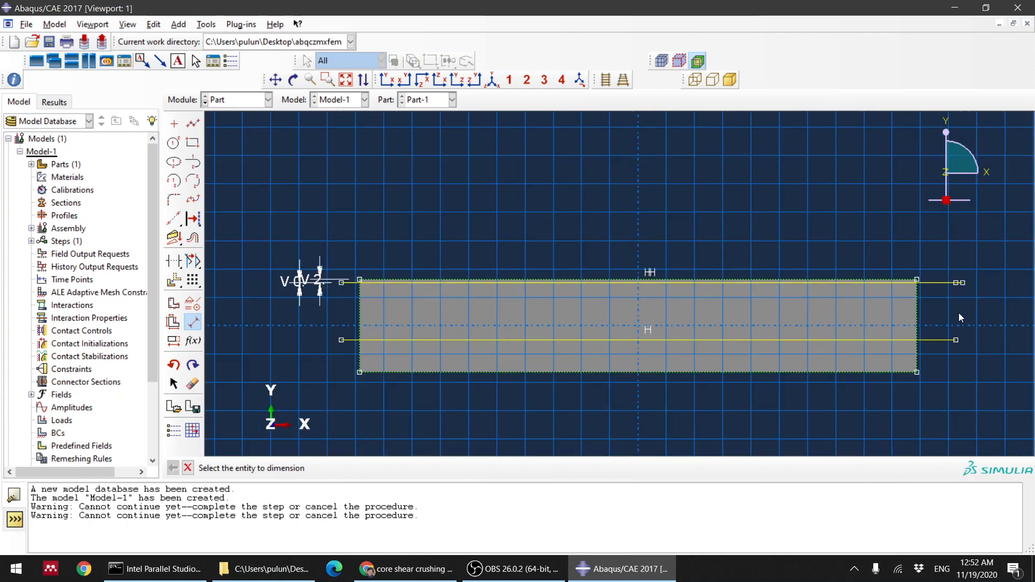
pyautogui.scroll(-1, 965, 310)
pyautogui.press('Escape')
pyautogui.hotkey('ctrl', 'z')
pyautogui.hotkey('ctrl', 'z')
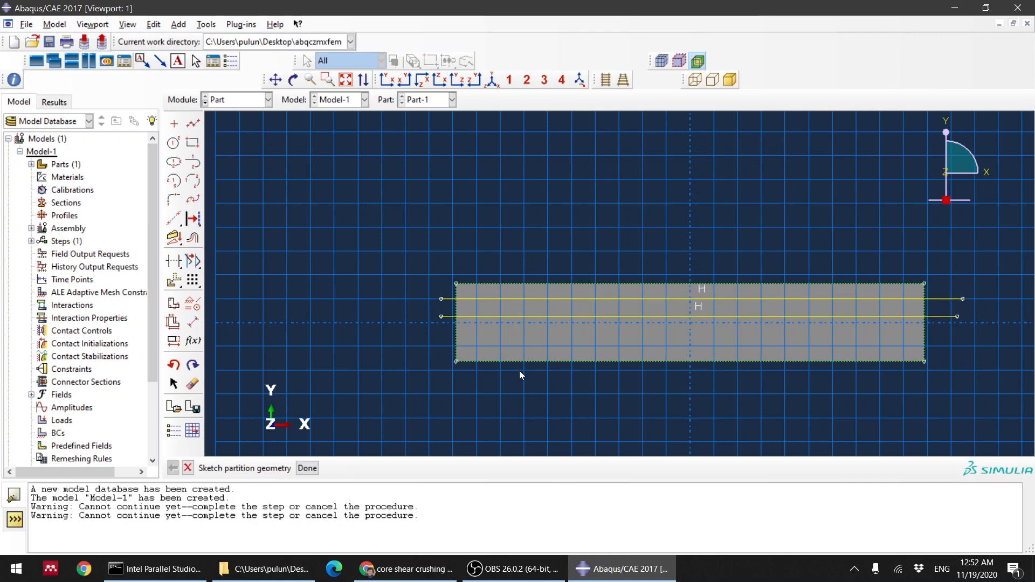
pyautogui.hotkey('ctrl', 'z')
pyautogui.hotkey('ctrl', 'z')
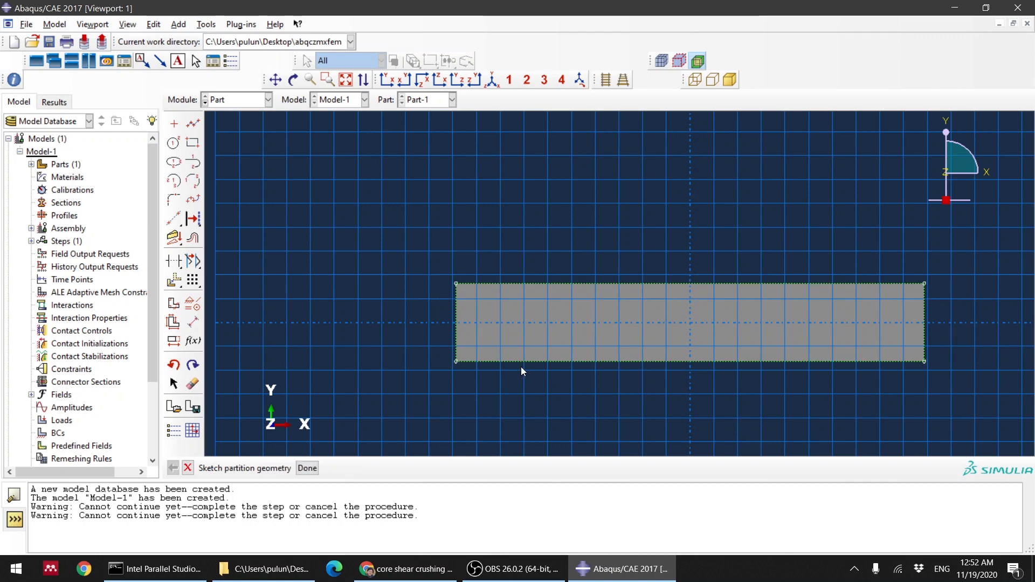
pyautogui.hotkey('ctrl', 'y')
pyautogui.hotkey('ctrl', 'y')
pyautogui.hotkey('ctrl', 'y')
pyautogui.hotkey('ctrl', 'y')
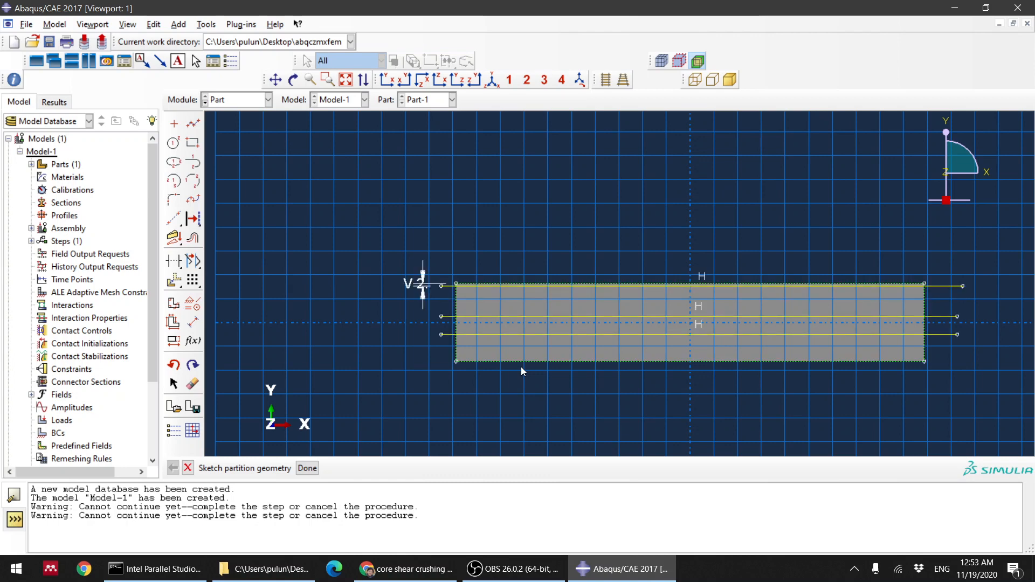
pyautogui.hotkey('ctrl', 'z')
pyautogui.hotkey('ctrl', 'y')
pyautogui.hotkey('ctrl', 'y')
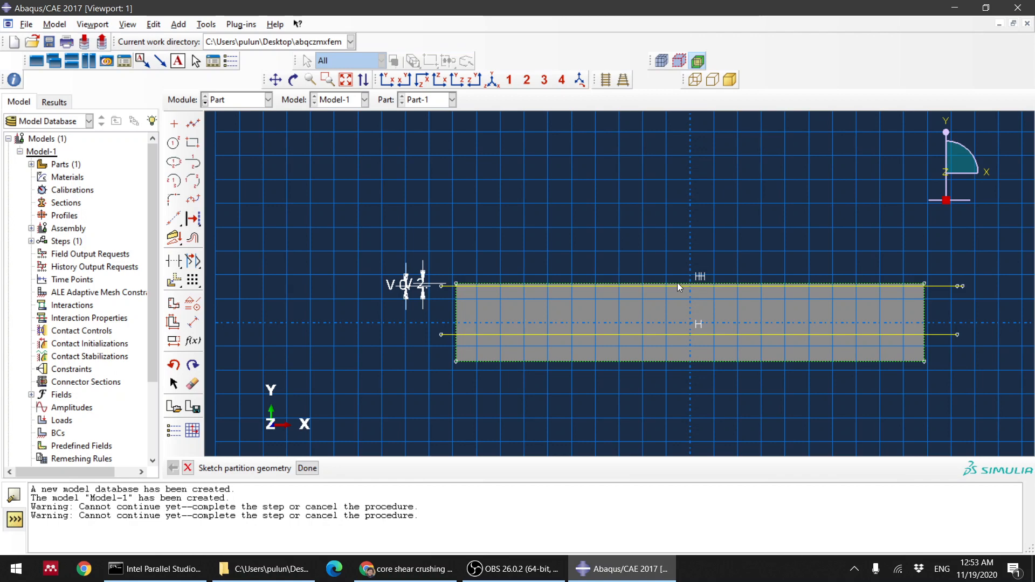
# - Draw another horizontal line across the full plate, about 9.8 above its lower edge
pyautogui.click(193, 125)
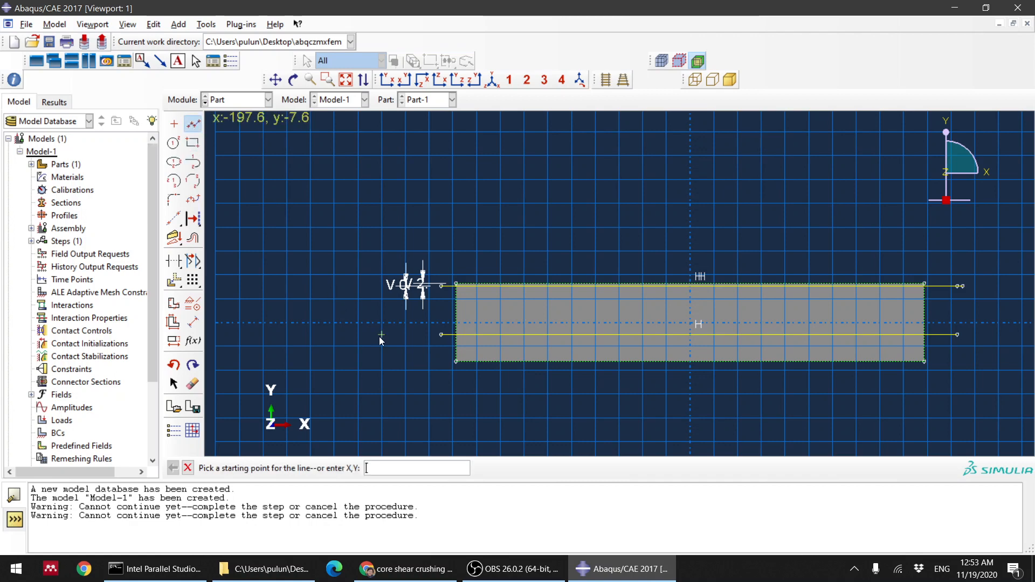
pyautogui.click(419, 348)
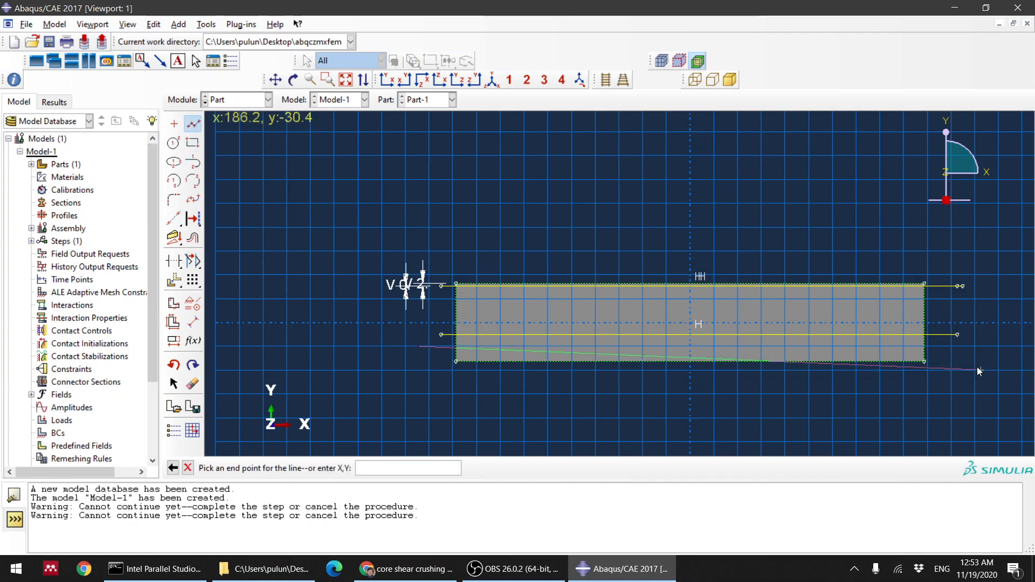
pyautogui.click(981, 353)
pyautogui.press('Escape')
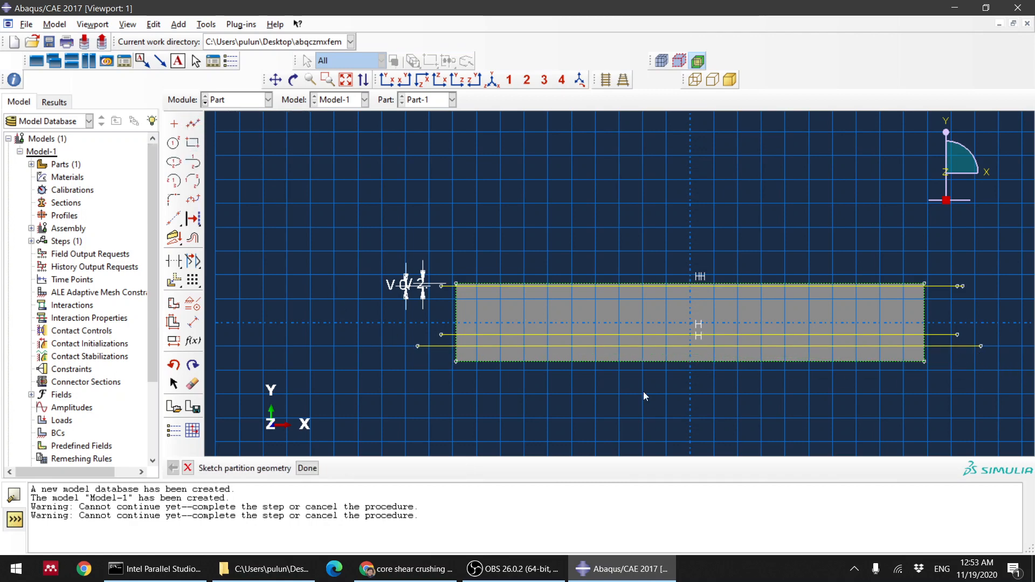
# - Set the vertical distance from the lowest partition line to the plate's lower-left corner to 2
pyautogui.click(195, 123)
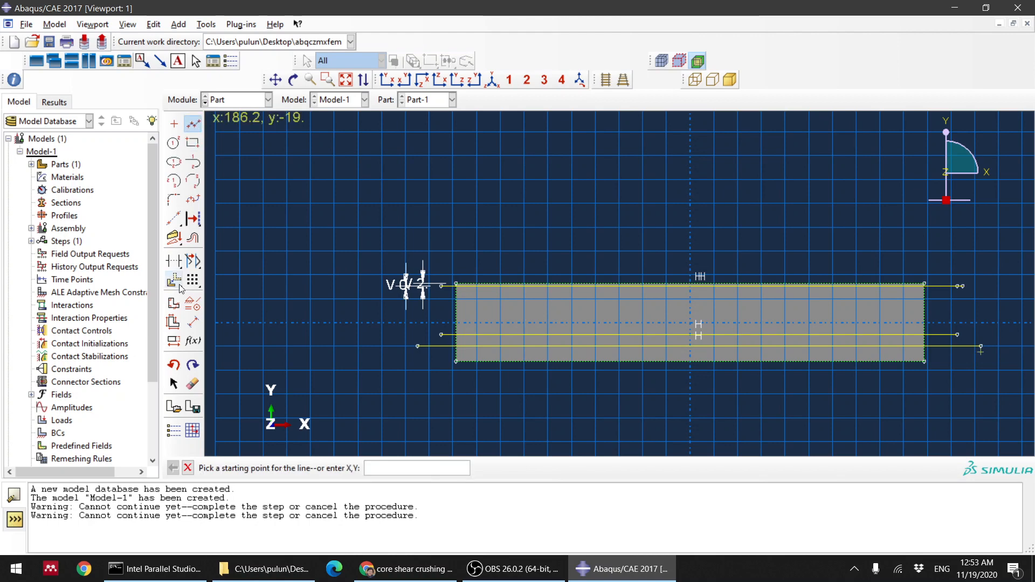
pyautogui.click(192, 321)
pyautogui.click(418, 346)
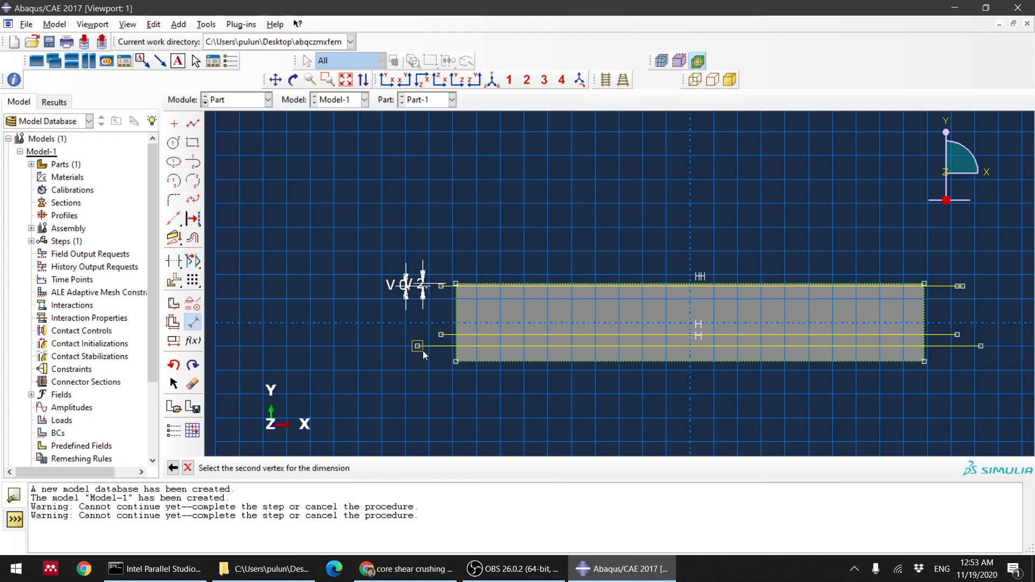
pyautogui.click(454, 362)
pyautogui.click(369, 358)
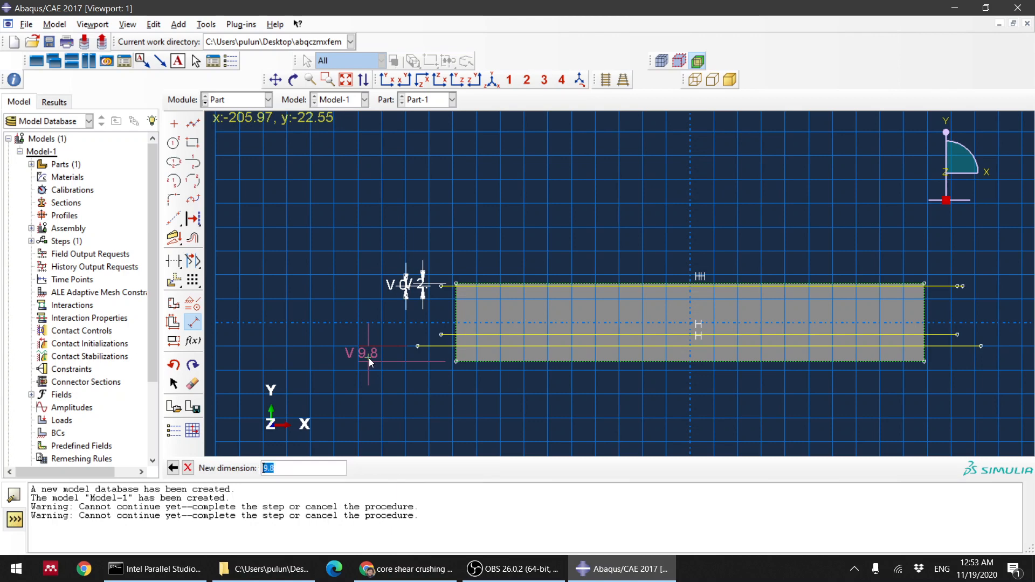
pyautogui.write('2')
pyautogui.press('Return')
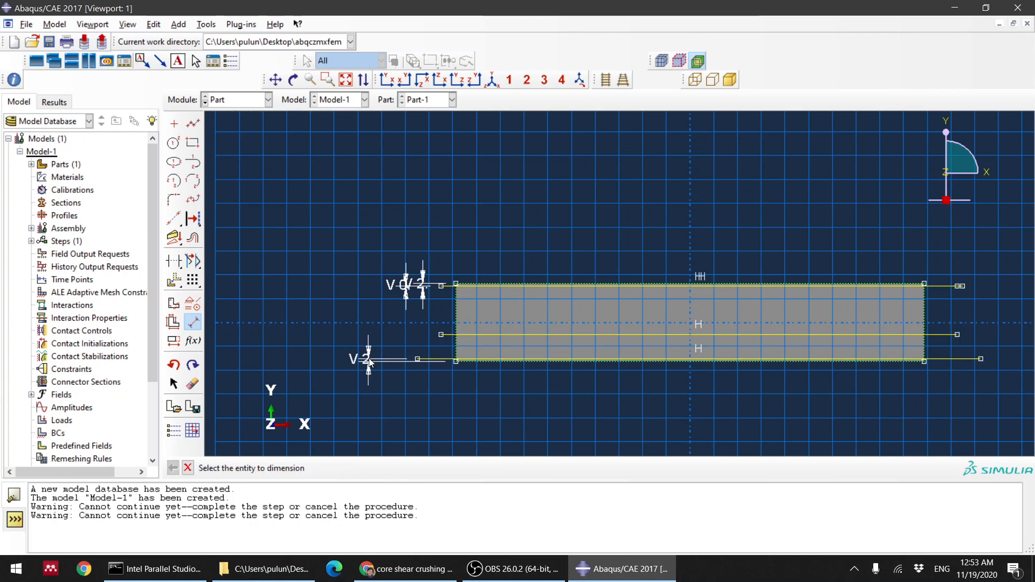
# - Set the vertical distance between the left ends of the two lower partition lines to 0.001
pyautogui.scroll(-2, 390, 377)
pyautogui.scroll(2, 459, 358)
pyautogui.scroll(-5, 459, 354)
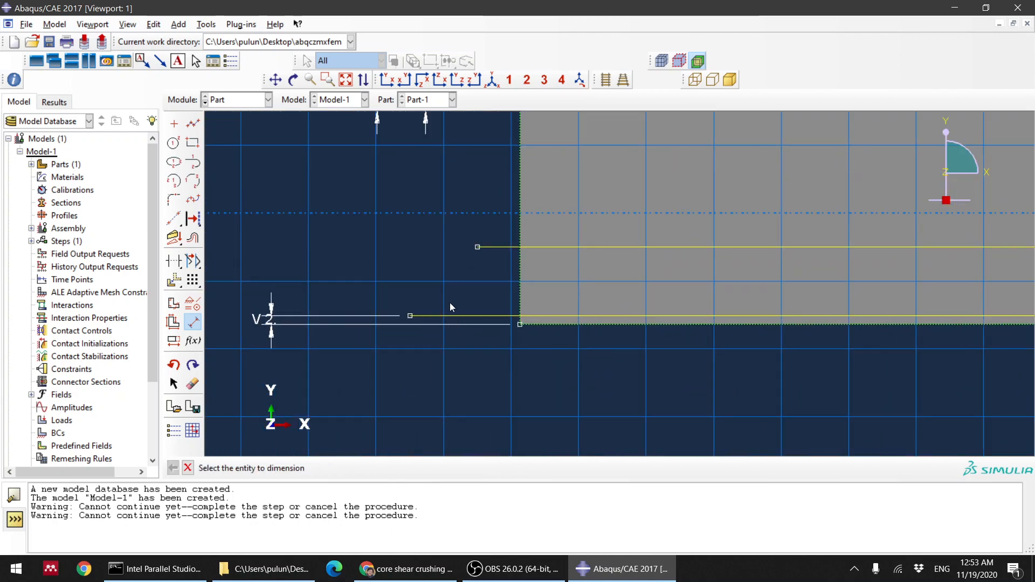
pyautogui.click(477, 247)
pyautogui.click(410, 316)
pyautogui.click(389, 279)
pyautogui.write('0.001')
pyautogui.press('Return')
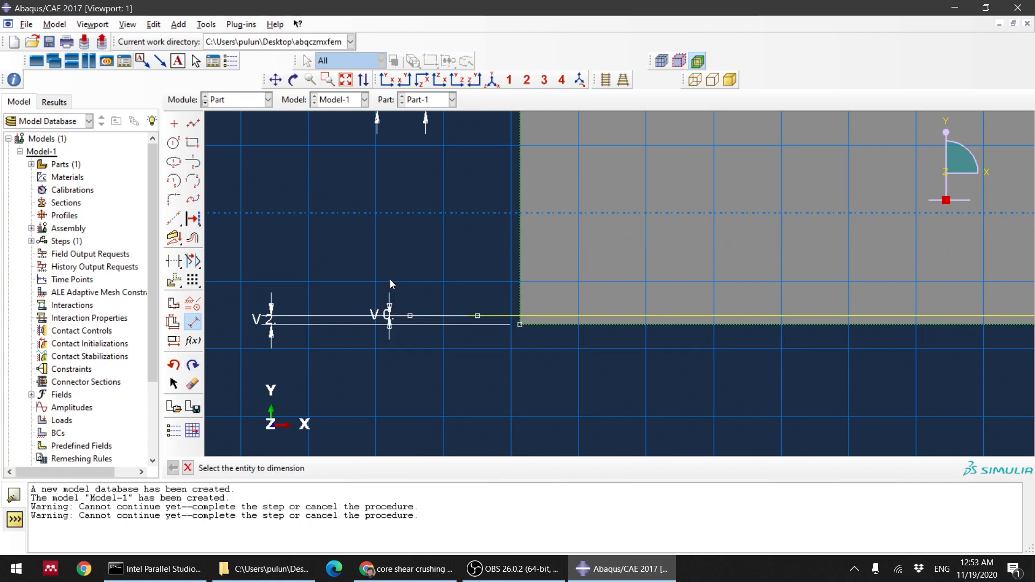
# - Check the narrow gap between the lower lines and finish the sketch to partition the plate's face
pyautogui.scroll(-10, 532, 322)
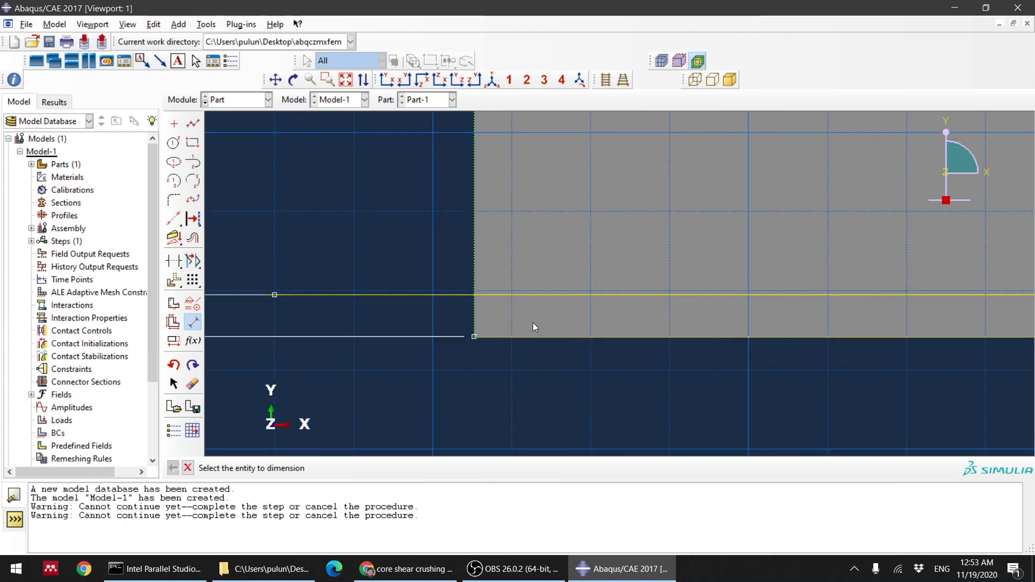
pyautogui.scroll(-3, 477, 284)
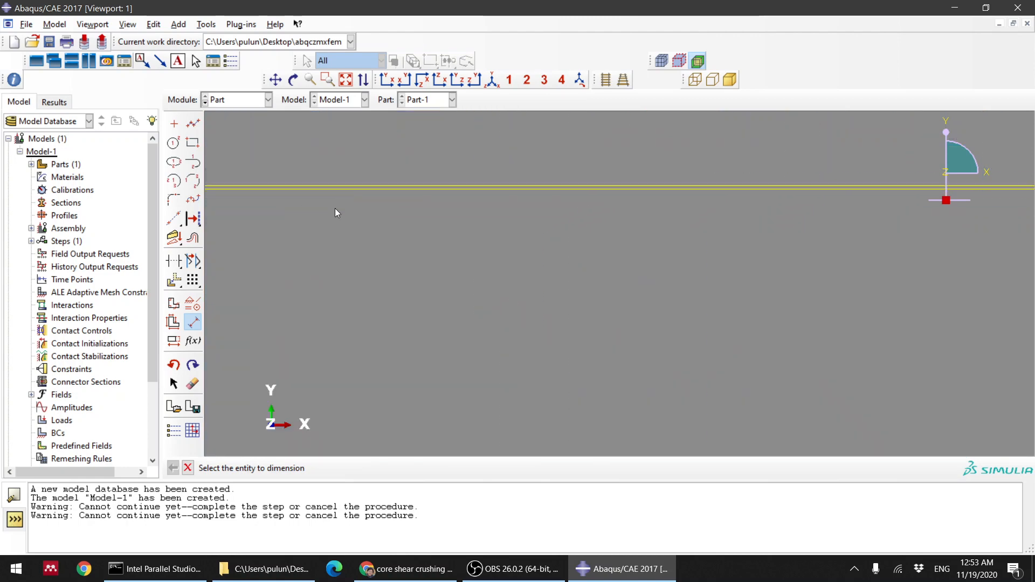
pyautogui.scroll(2, 350, 302)
pyautogui.scroll(5, 349, 306)
pyautogui.click(188, 468)
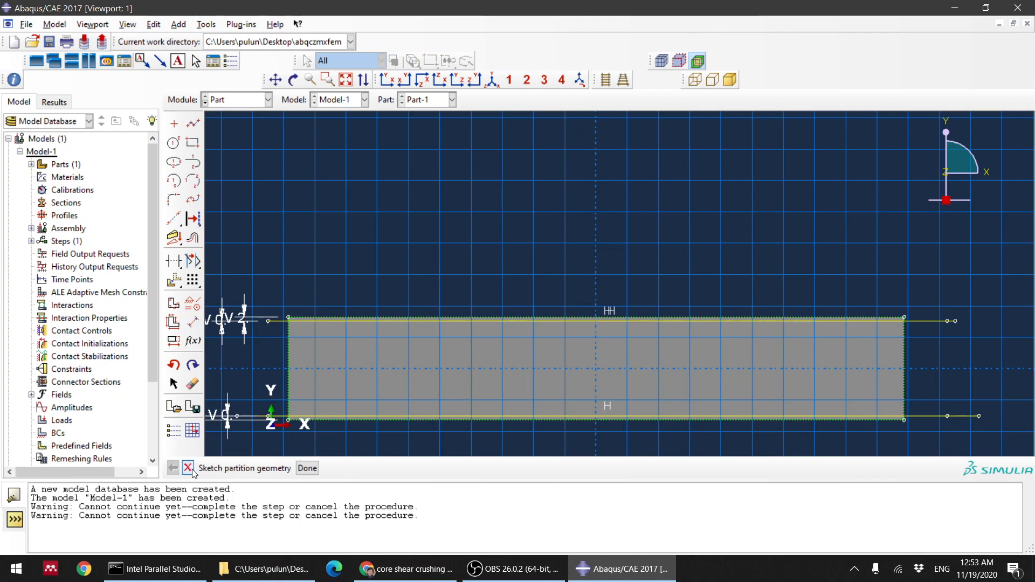
pyautogui.click(306, 468)
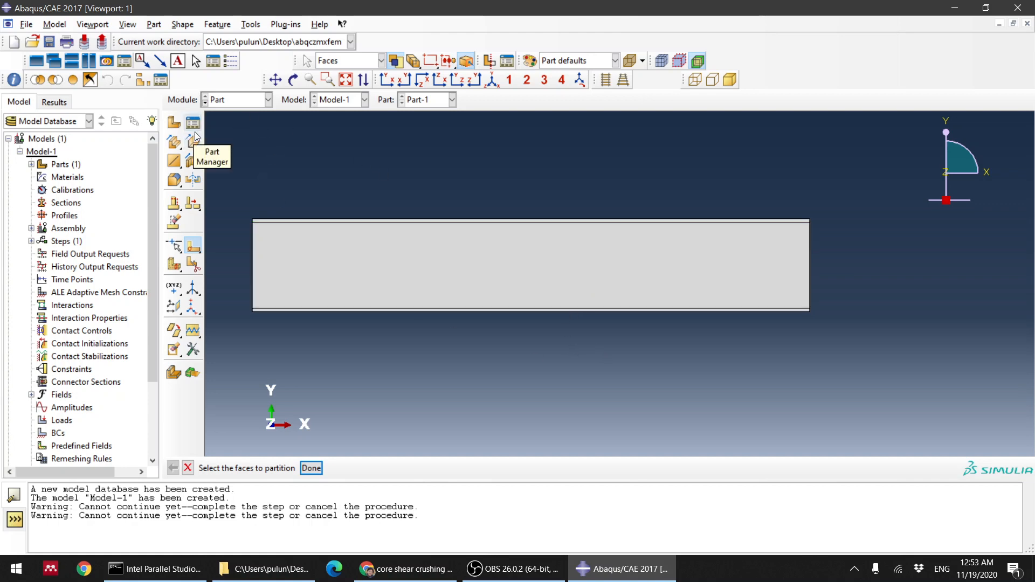
# - Create the 2D planar deformable shell part Part-2 with approximate size 200, and sketch a circle of radius about 10 centred on the origin
pyautogui.click(174, 128)
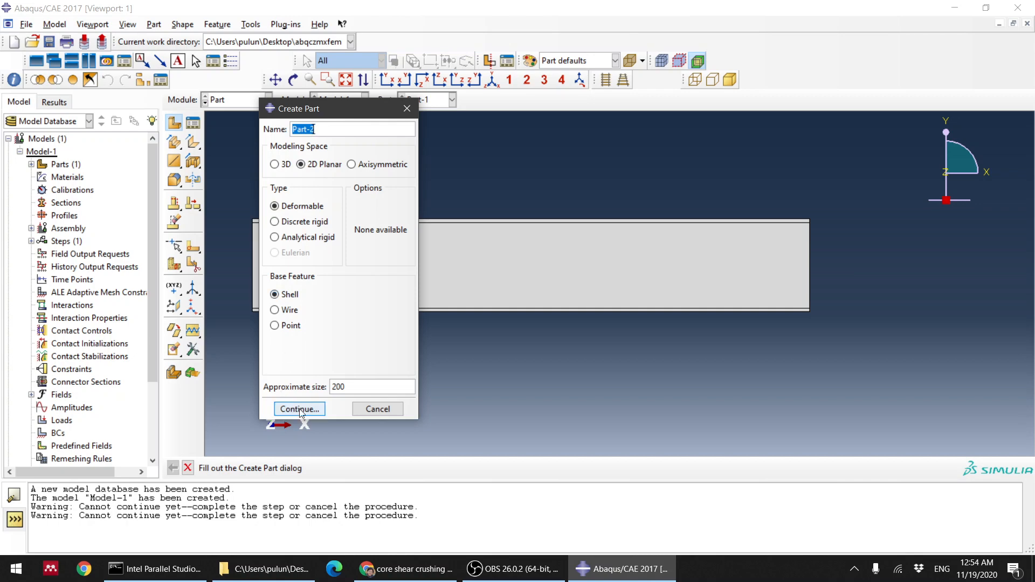
pyautogui.click(300, 410)
pyautogui.click(173, 143)
pyautogui.click(618, 284)
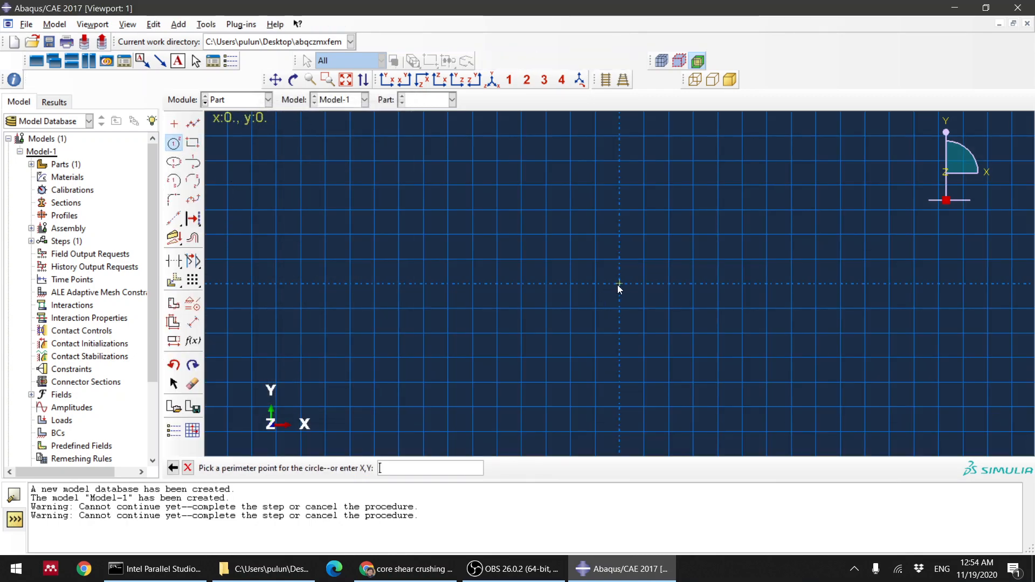
pyautogui.click(617, 331)
# - Dimension the circle's radius and set it to 5
pyautogui.click(192, 322)
pyautogui.click(569, 302)
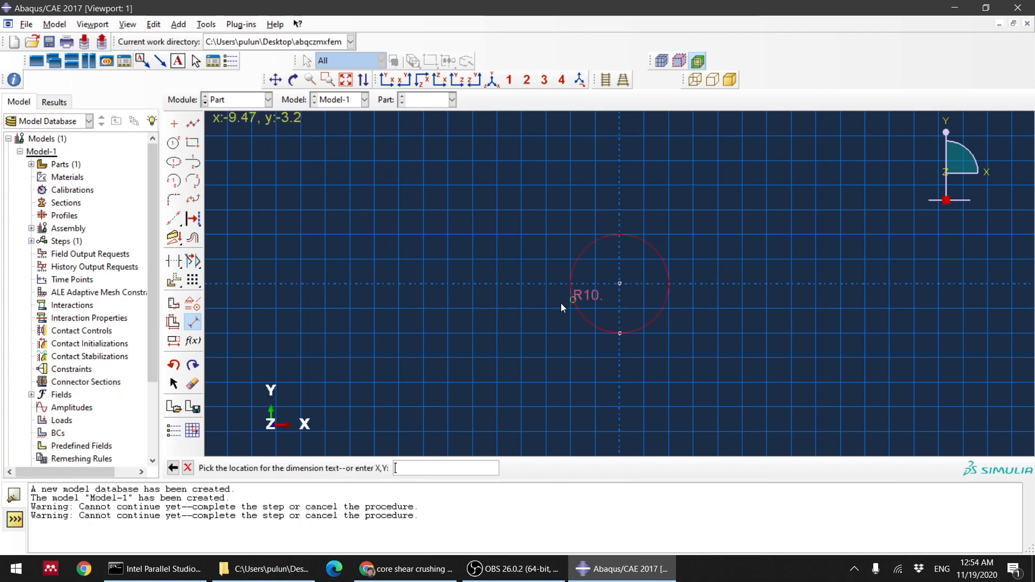
pyautogui.click(515, 319)
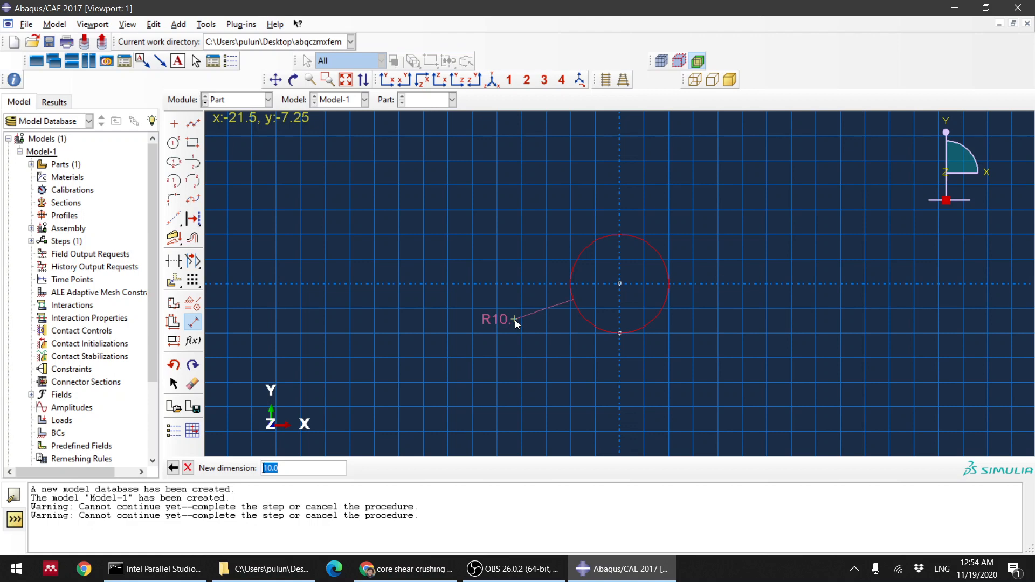
pyautogui.write('5')
pyautogui.press('Return')
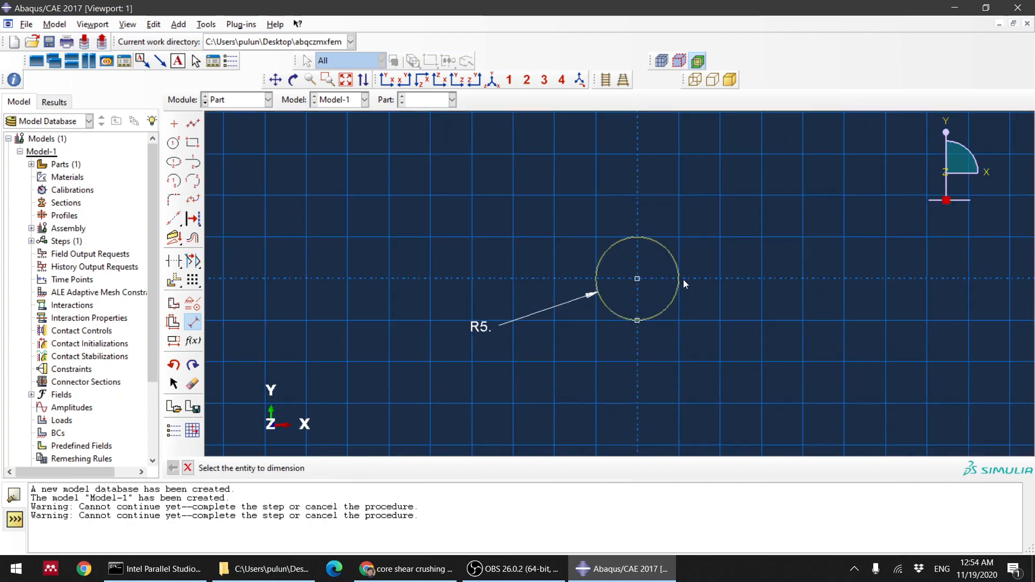
# - Draw a horizontal line through the circle's centre, extending beyond both sides and ending at x = 10, y = 0
pyautogui.click(193, 123)
pyautogui.click(543, 279)
pyautogui.click(718, 278)
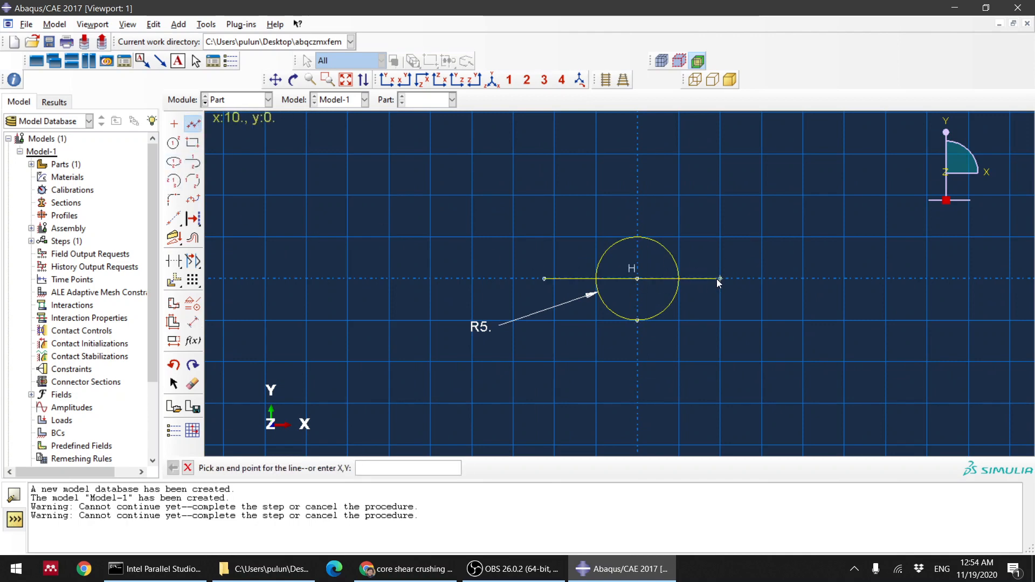
pyautogui.middleClick(717, 279)
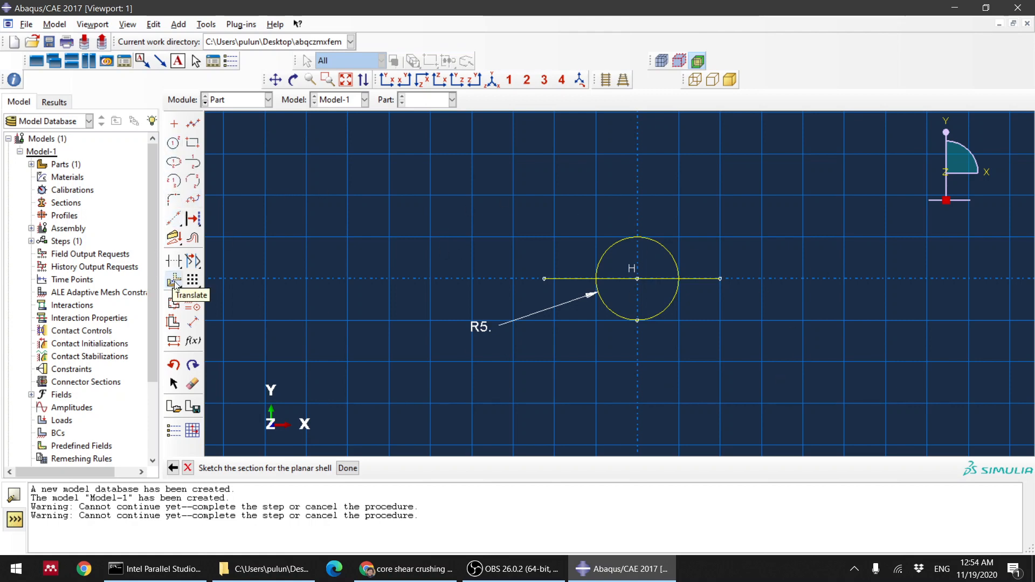
# - Trim the line's overhanging ends and the circle's lower half, and finish the sketch as a semicircular shell
pyautogui.click(175, 262)
pyautogui.click(550, 280)
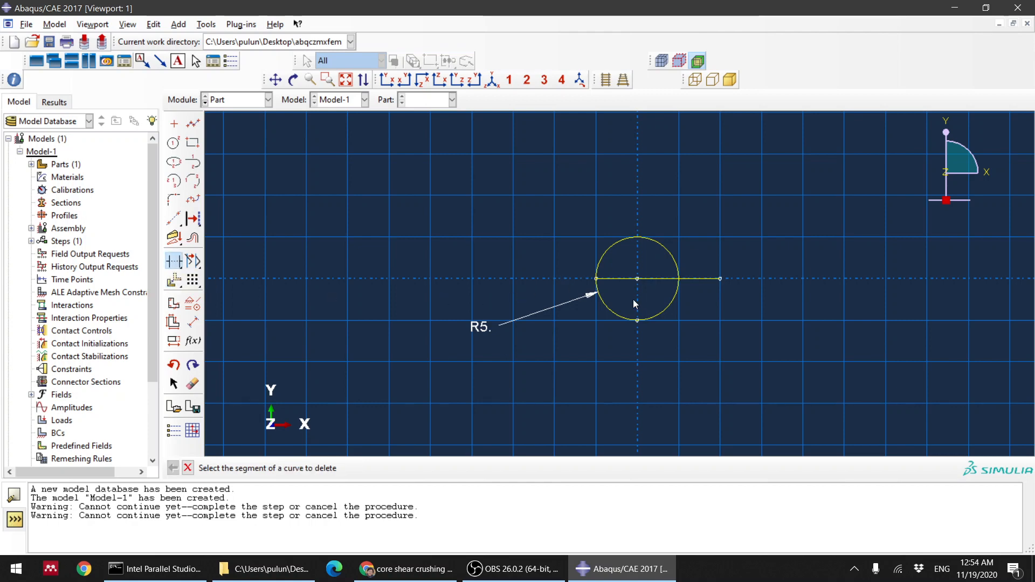
pyautogui.click(669, 305)
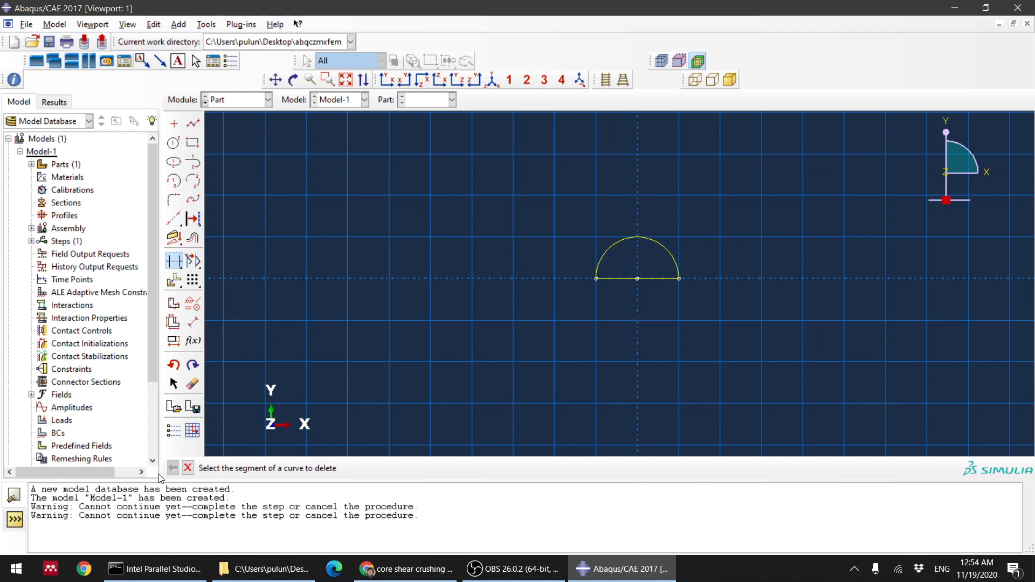
pyautogui.click(187, 468)
pyautogui.click(348, 466)
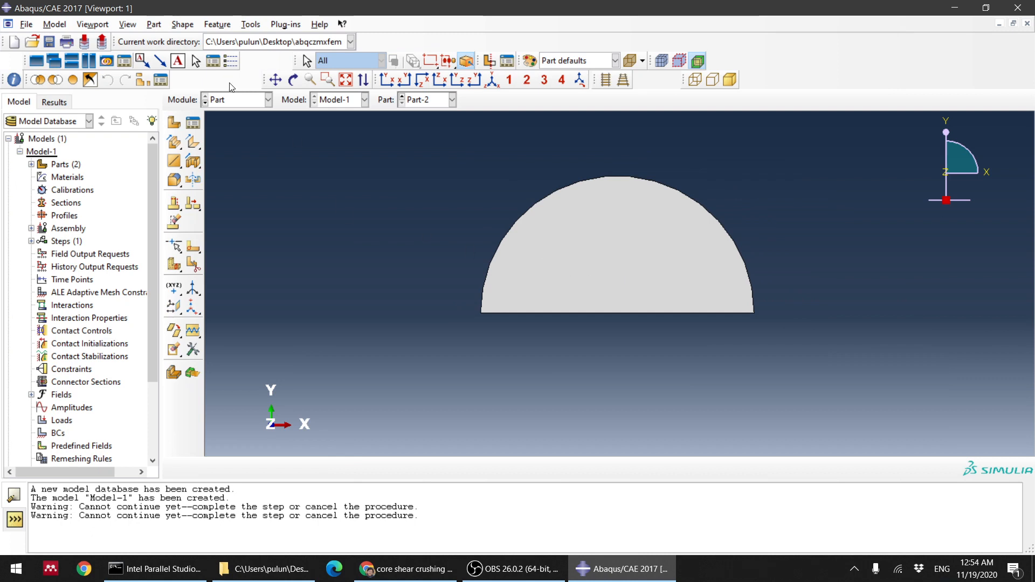
# - Switch to Chrome to view the image results for core shear crushing sandwich
pyautogui.click(406, 569)
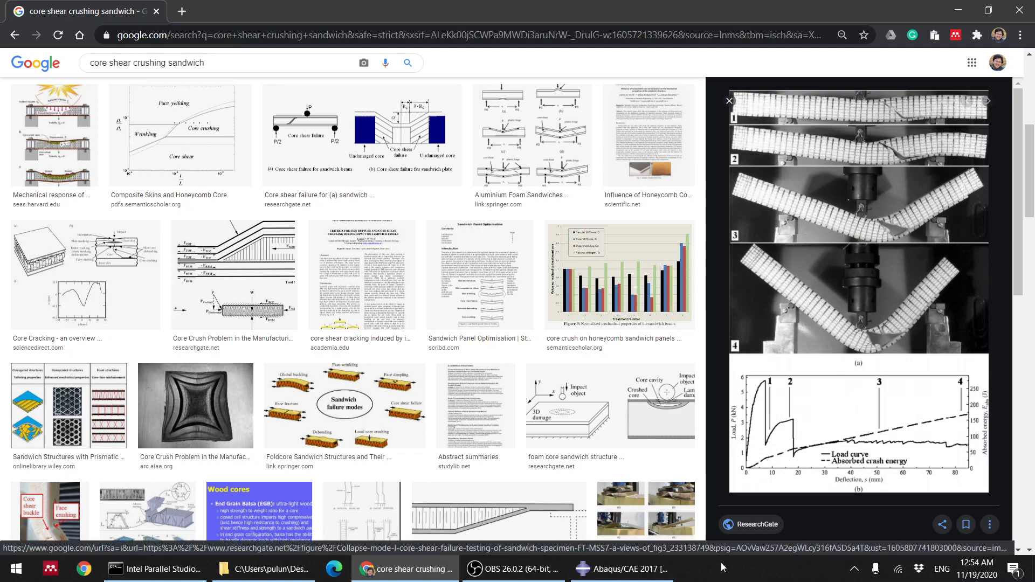
# - Switch to Abaqus/CAE, enter the Property module and start a new material named pin
pyautogui.click(623, 568)
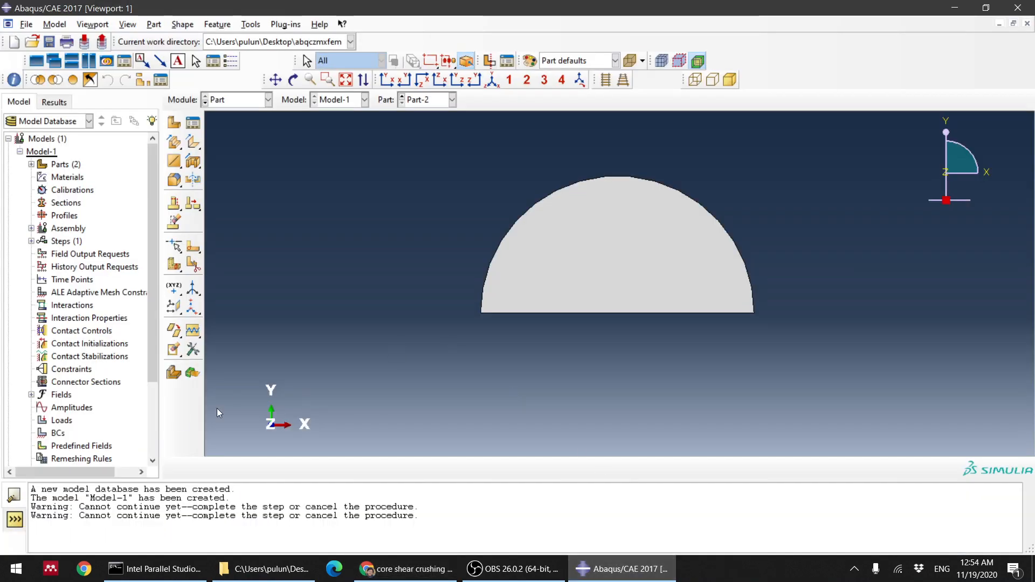
pyautogui.click(233, 101)
pyautogui.click(233, 129)
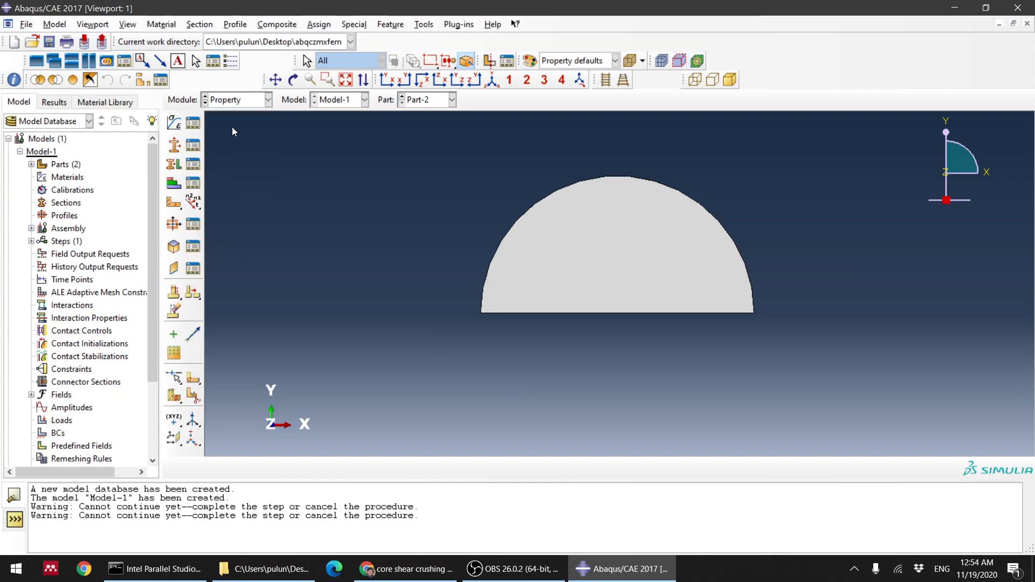
pyautogui.scroll(3, 410, 237)
pyautogui.click(174, 124)
pyautogui.click(173, 207)
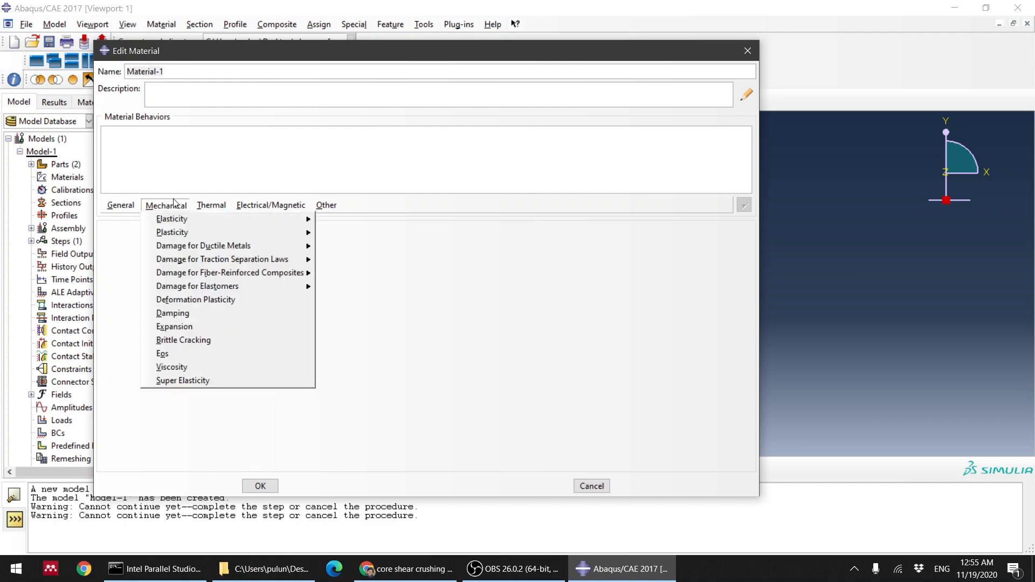
pyautogui.click(180, 66)
pyautogui.tripleClick(181, 66)
pyautogui.write('pin')
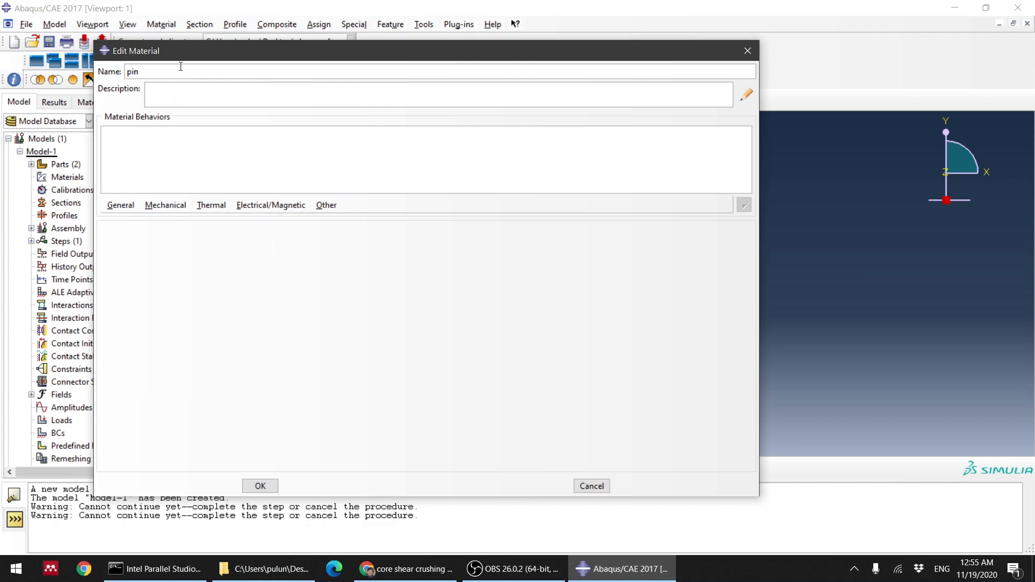
# - Give the pin material isotropic elasticity with a Young's modulus of 200000 and a Poisson's ratio of 0.3
pyautogui.click(166, 205)
pyautogui.moveTo(305, 223)
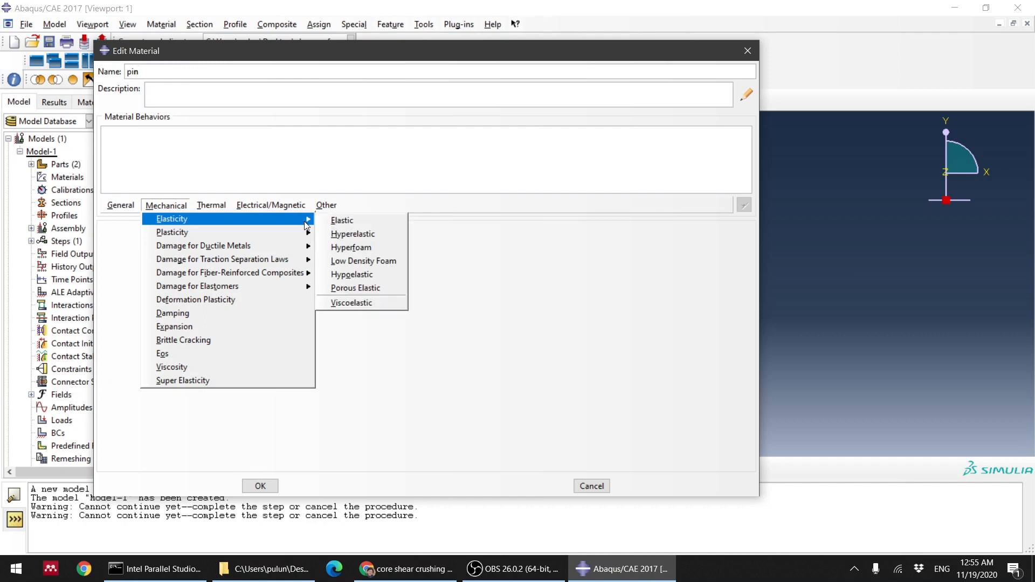
pyautogui.click(341, 221)
pyautogui.click(161, 389)
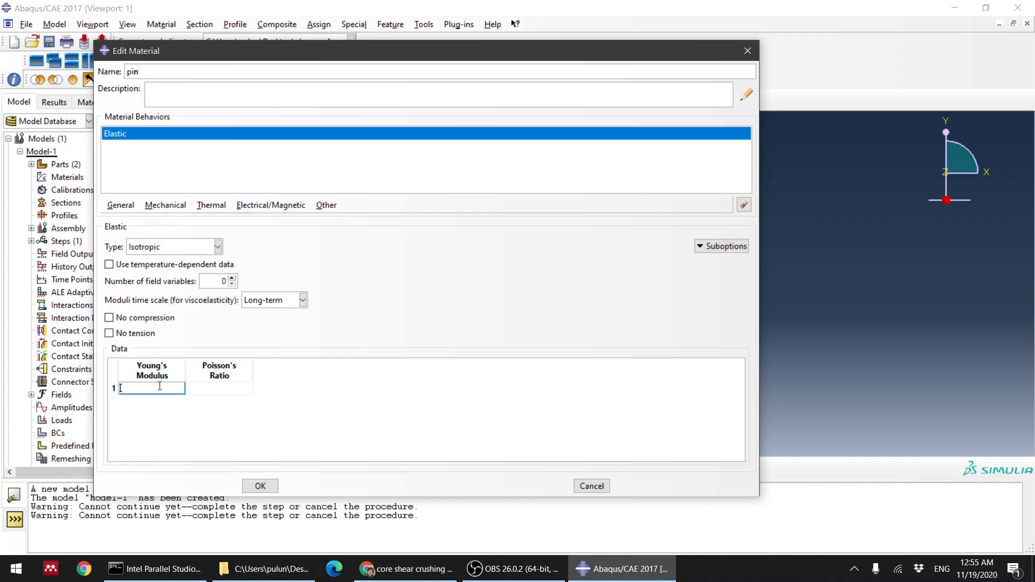
pyautogui.write('200')
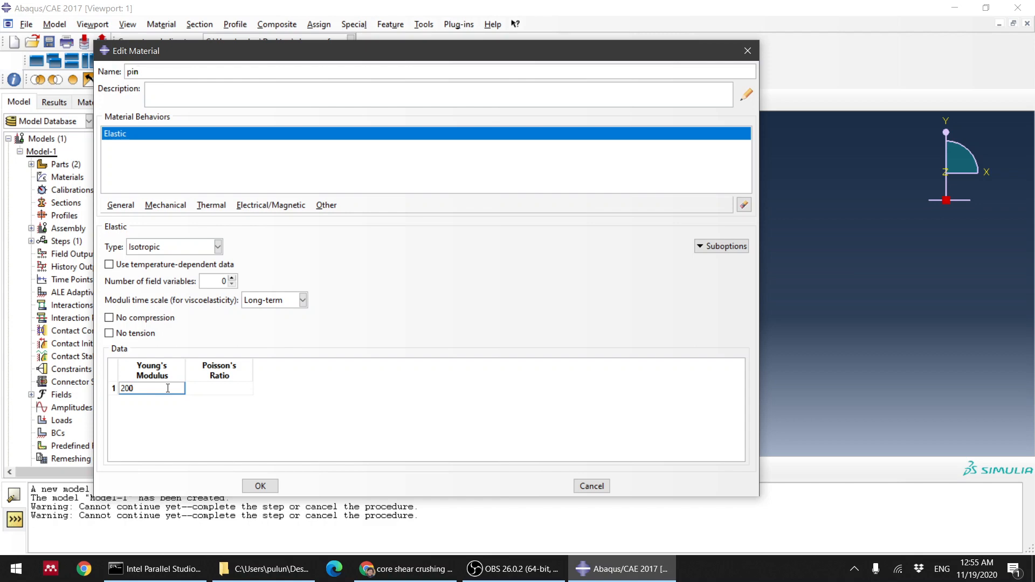
pyautogui.write('000')
pyautogui.press('Tab')
pyautogui.write('0.3')
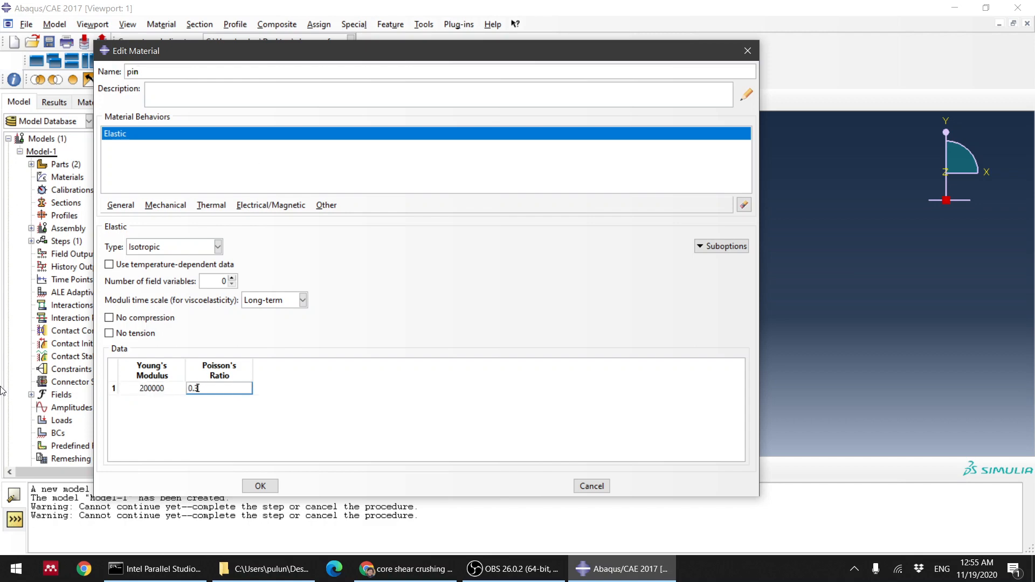
# - Rename the pin material steelpin and save it
pyautogui.click(153, 70)
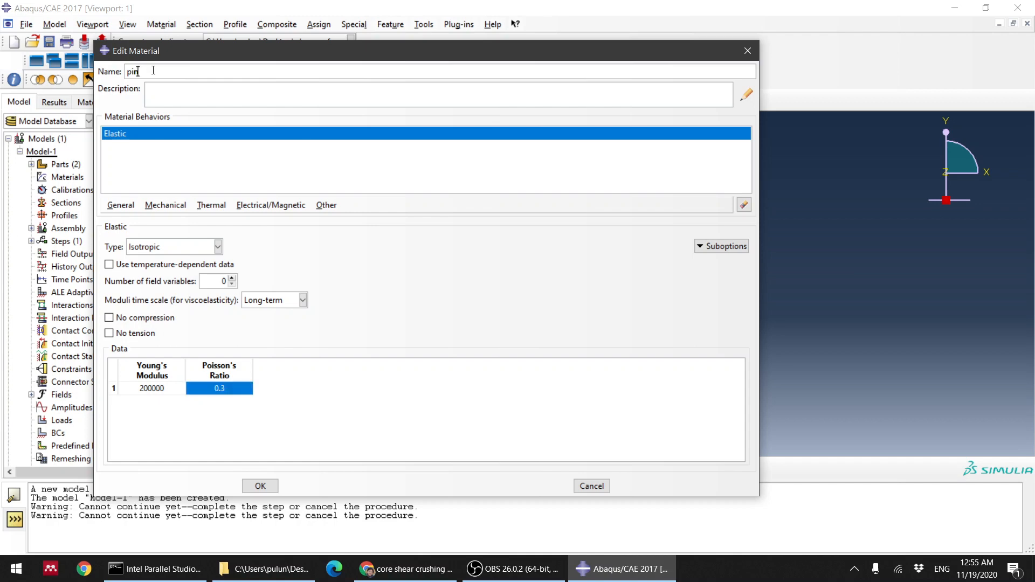
pyautogui.press('BackSpace')
pyautogui.write('steelpin')
pyautogui.click(260, 486)
# - Create a new material named compositeskin and add elastic behaviour to it
pyautogui.click(174, 123)
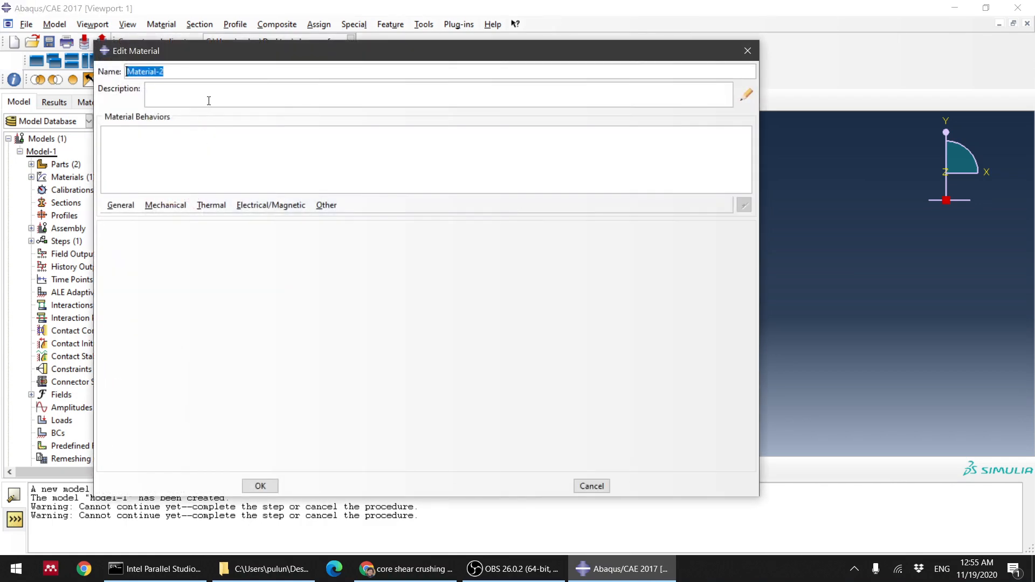
pyautogui.write('compositeskin')
pyautogui.click(165, 205)
pyautogui.moveTo(209, 218)
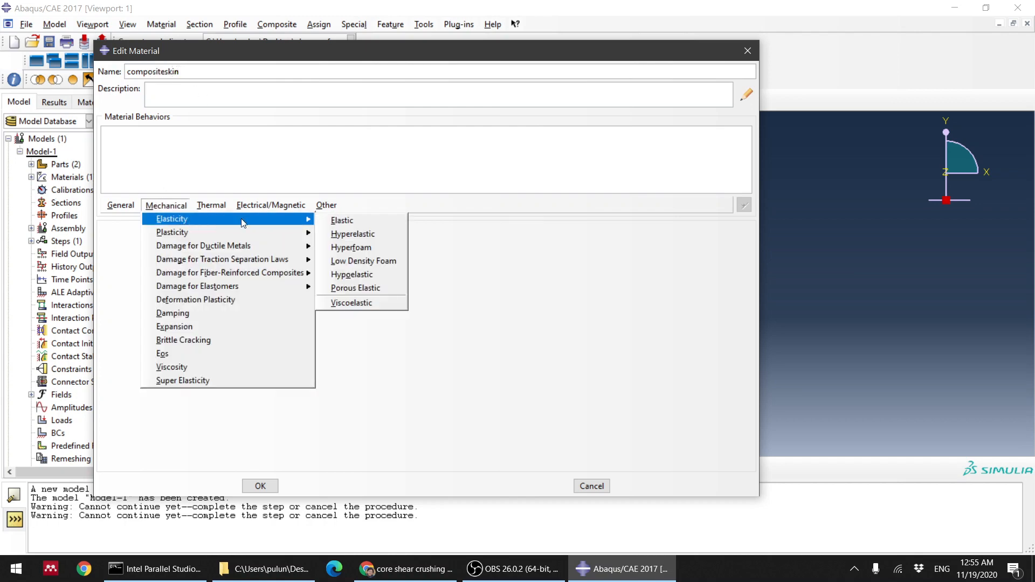
pyautogui.click(332, 219)
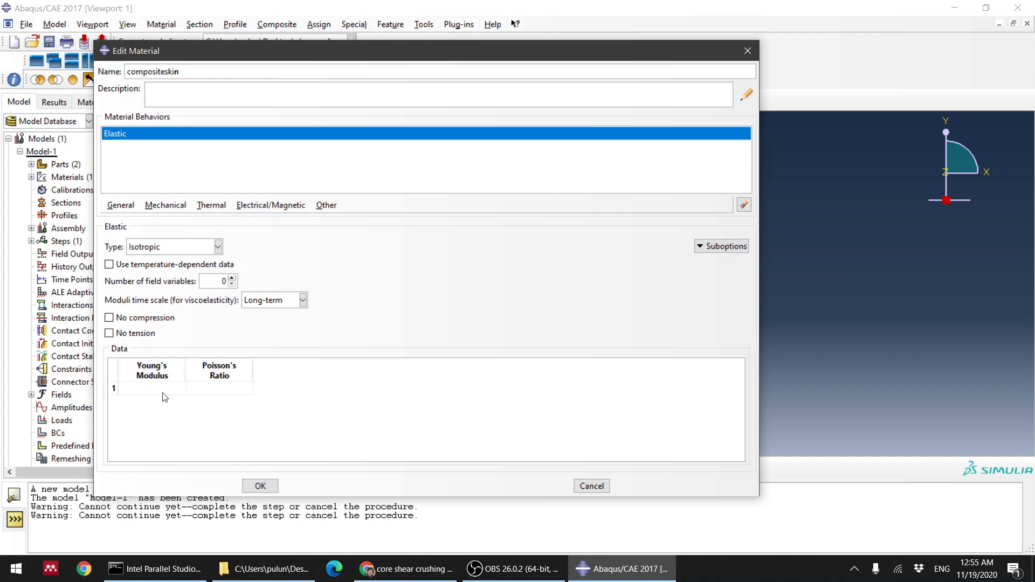
# - Try the Lamina and Orthotropic elasticity types for the compositeskin material
pyautogui.click(182, 248)
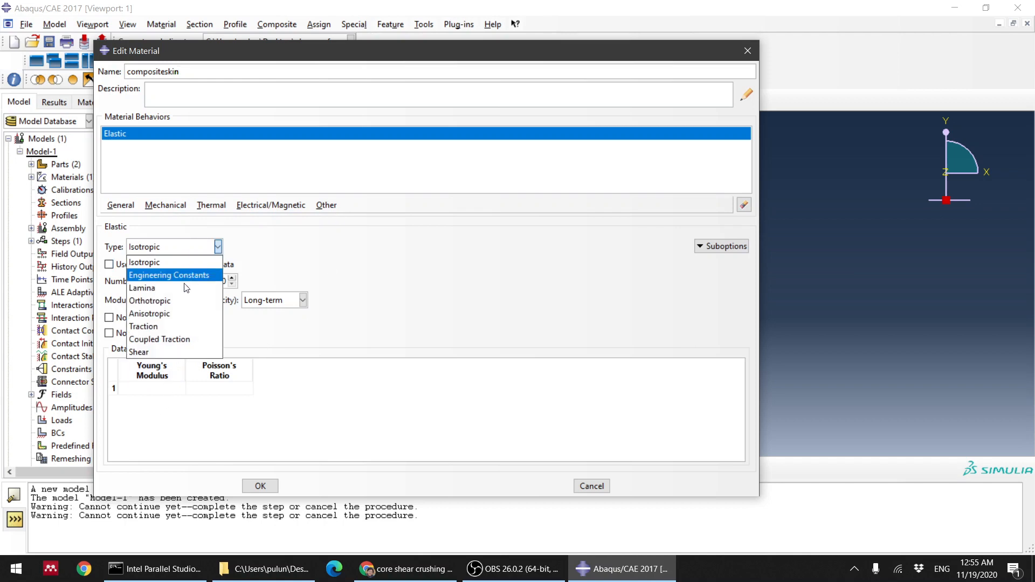
pyautogui.click(184, 288)
pyautogui.click(167, 378)
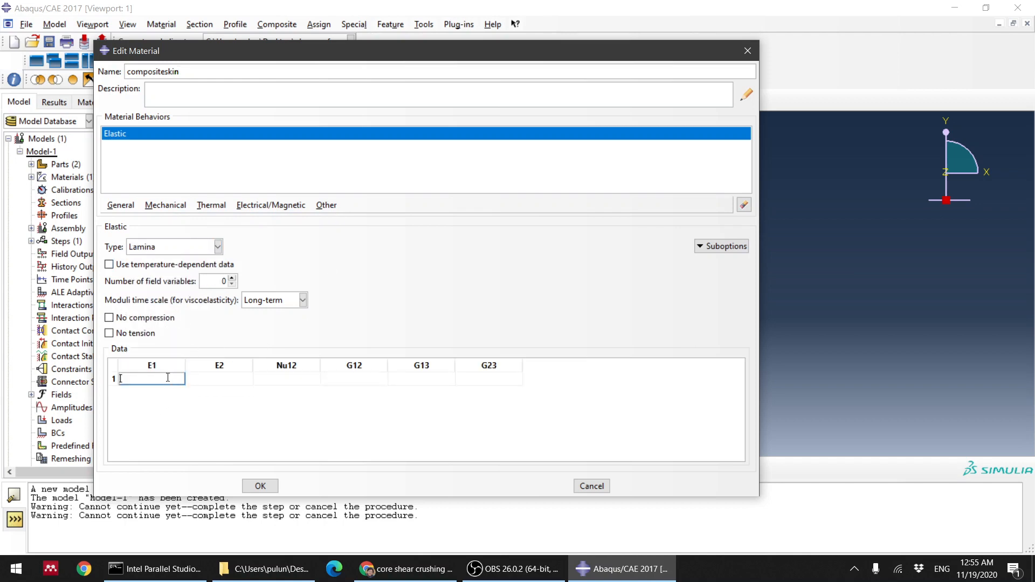
pyautogui.click(218, 246)
pyautogui.click(180, 300)
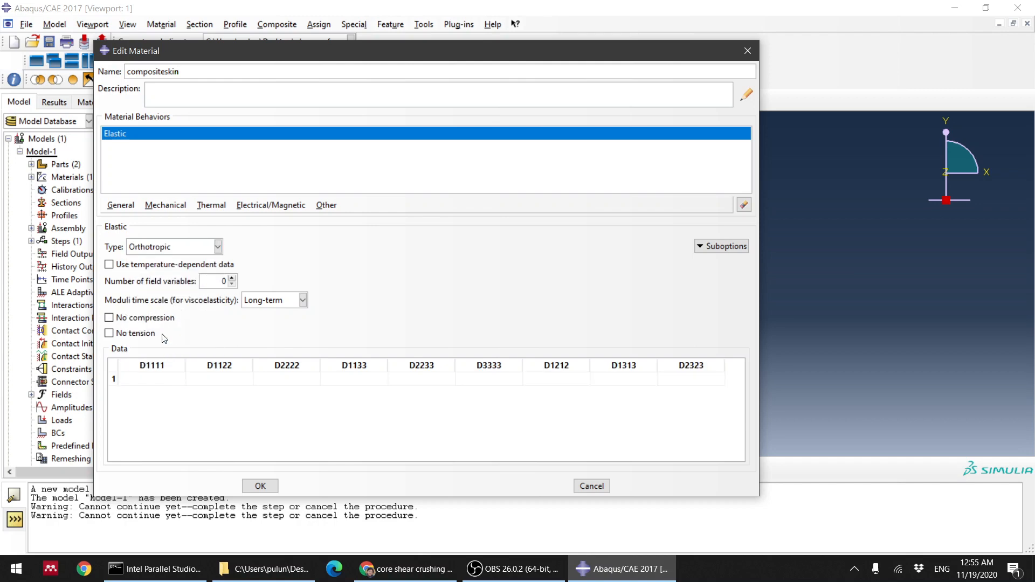
# - Set the compositeskin elasticity type to Engineering Constants with E1 34600, E2 4600 and E3 4600
pyautogui.click(167, 249)
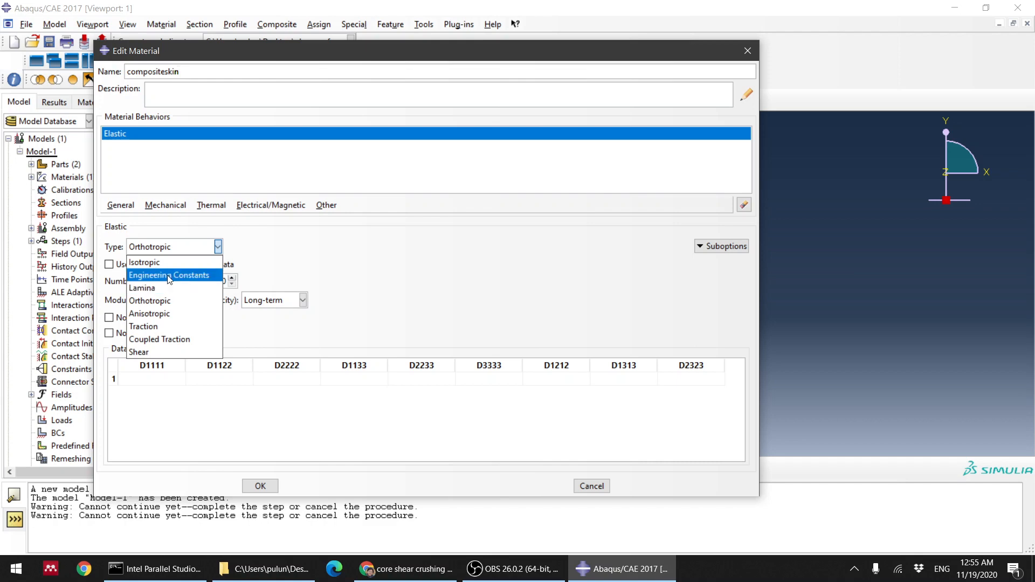
pyautogui.click(167, 275)
pyautogui.click(161, 378)
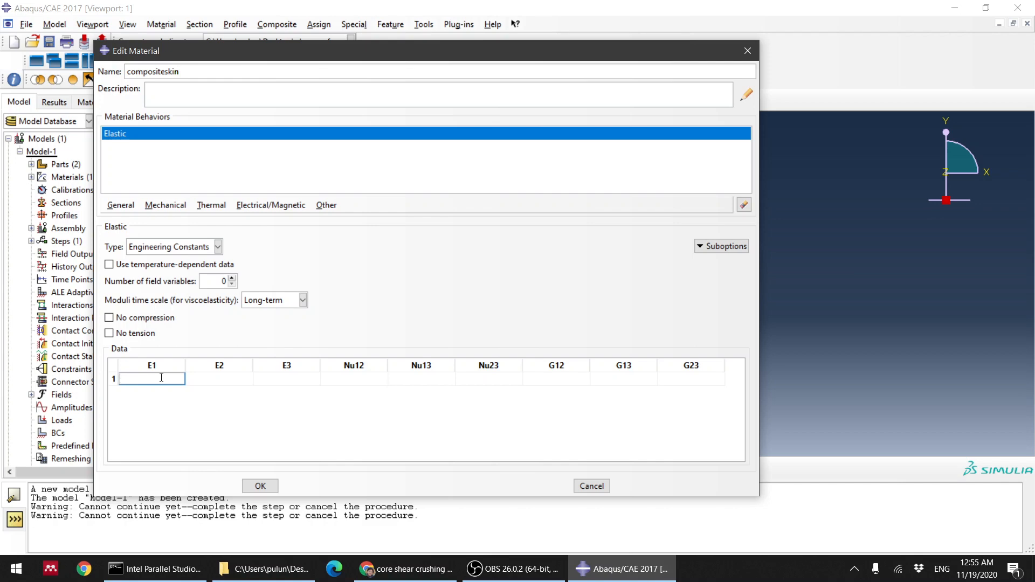
pyautogui.write('34600')
pyautogui.press('Tab')
pyautogui.write('4')
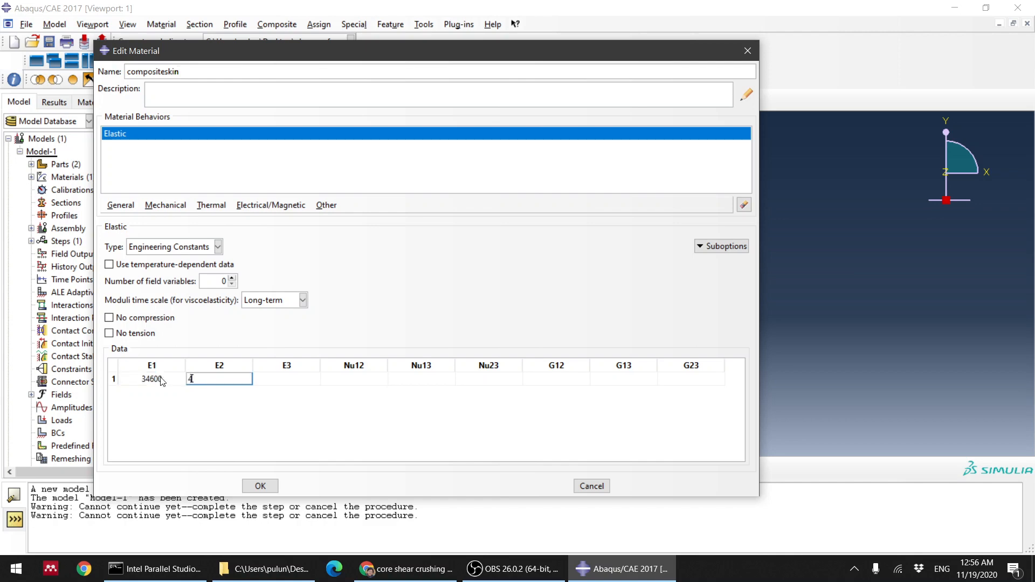
pyautogui.write('600')
pyautogui.press('Tab')
pyautogui.write('4600')
pyautogui.press('BackSpace')
pyautogui.press('BackSpace')
pyautogui.press('BackSpace')
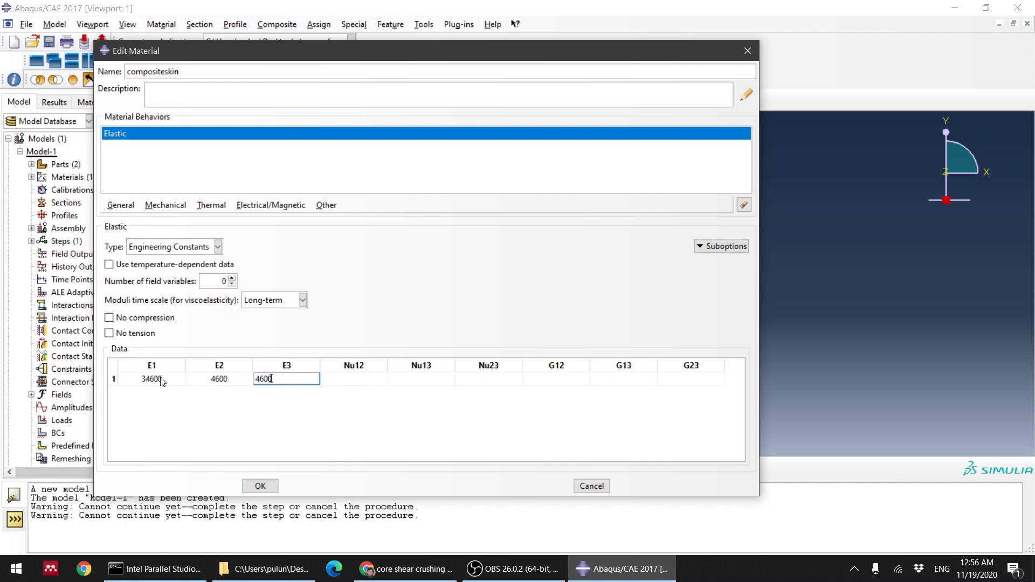
pyautogui.write('600')
pyautogui.press('Tab')
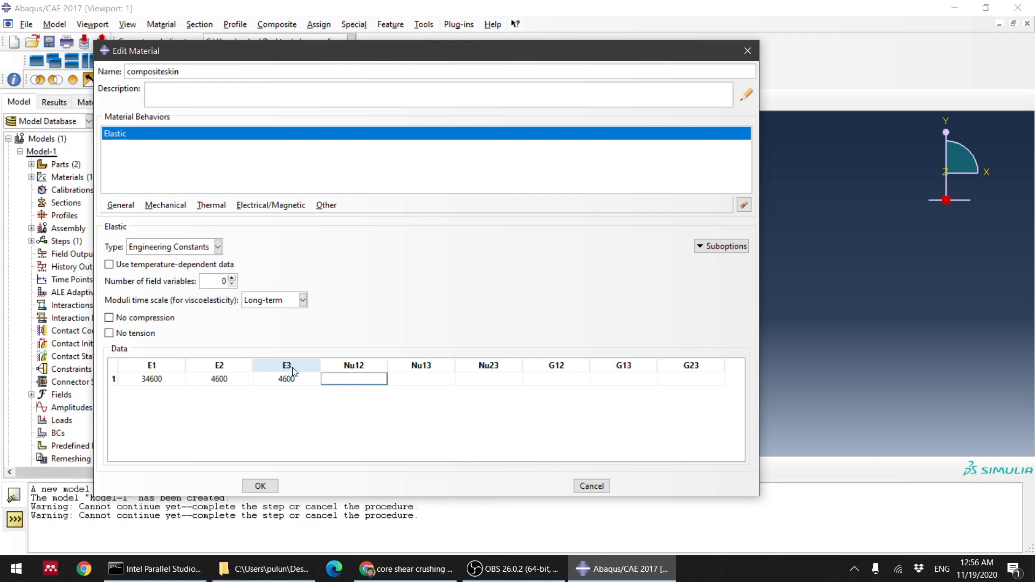
# - Set the compositeskin Poisson's ratios to 0.34 for Nu12, 0.34 for Nu13 and 0.4 for Nu23
pyautogui.write('0.')
pyautogui.write('0.')
pyautogui.write('34')
pyautogui.press('Tab')
pyautogui.write('0.34')
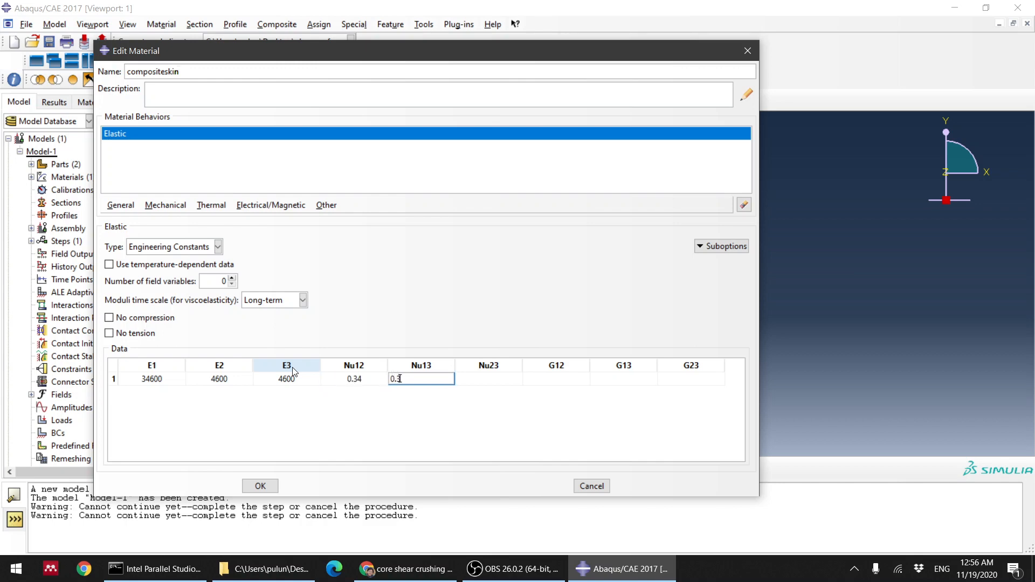
pyautogui.press('Tab')
pyautogui.write('0.')
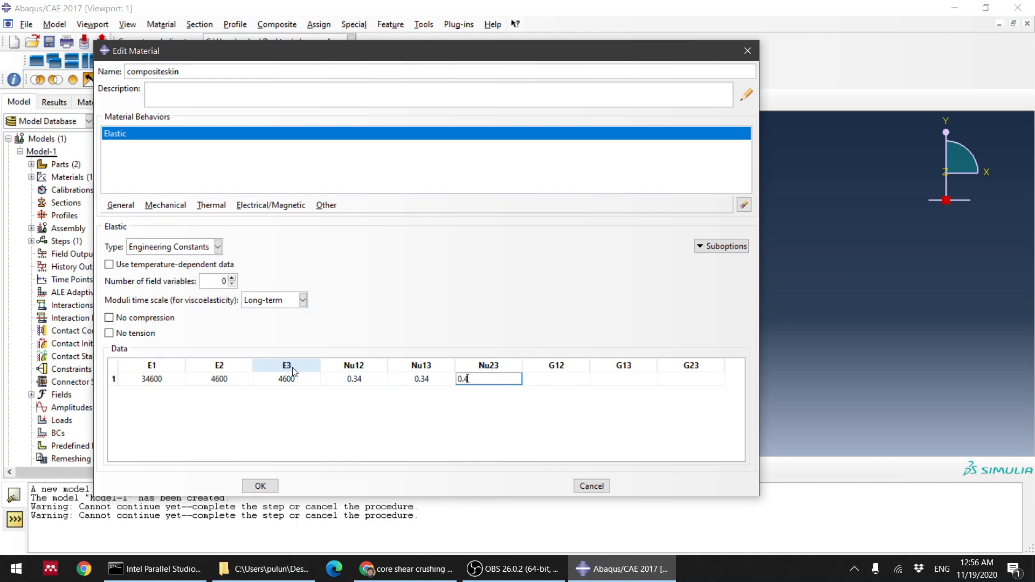
# - Set the compositeskin shear moduli to G12 1700, G13 1700 and G23 1450, and save the material
pyautogui.press('Tab')
pyautogui.write('1700')
pyautogui.press('Tab')
pyautogui.write('1700')
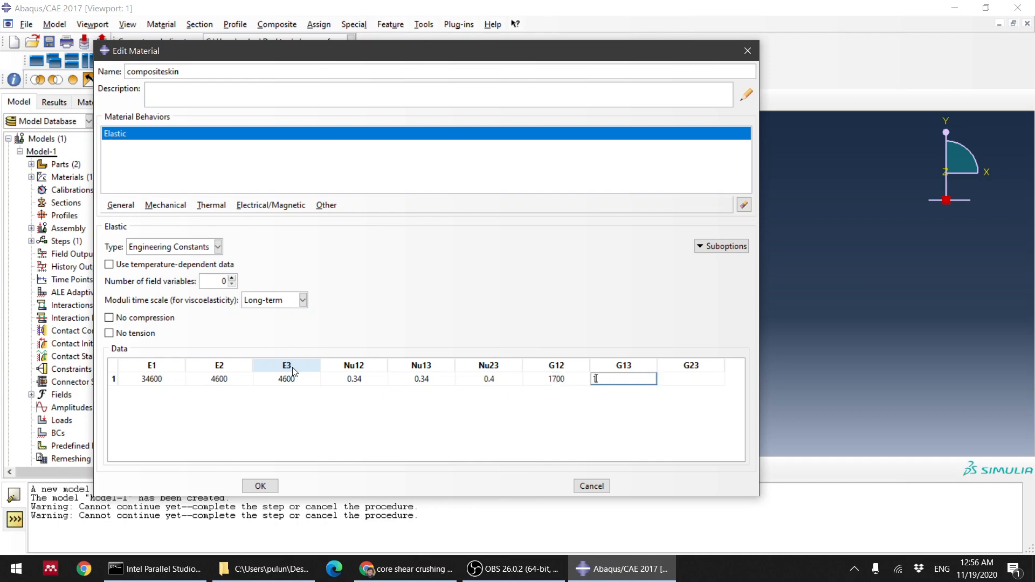
pyautogui.press('Tab')
pyautogui.write('1450')
pyautogui.press('Return')
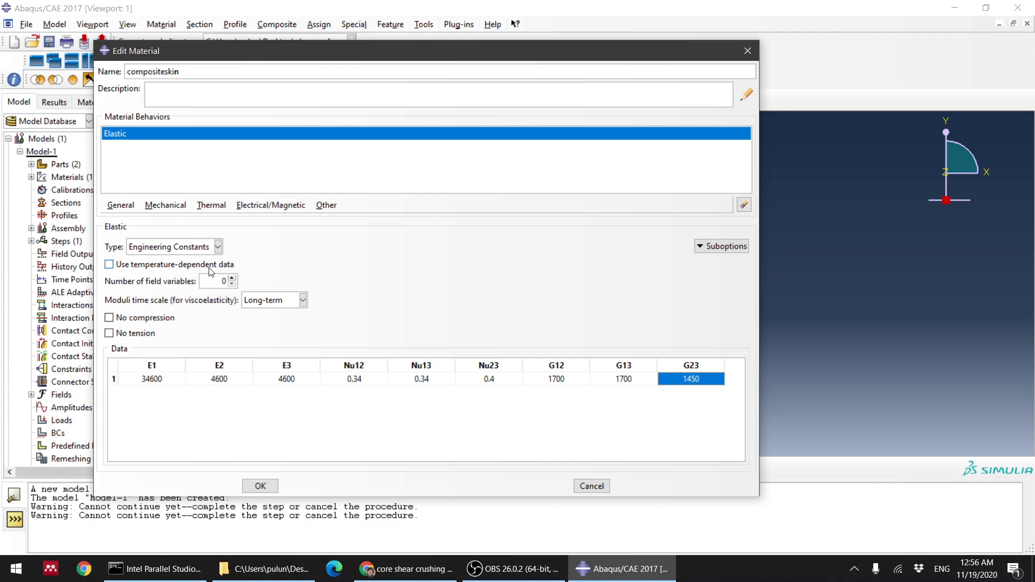
pyautogui.click(268, 488)
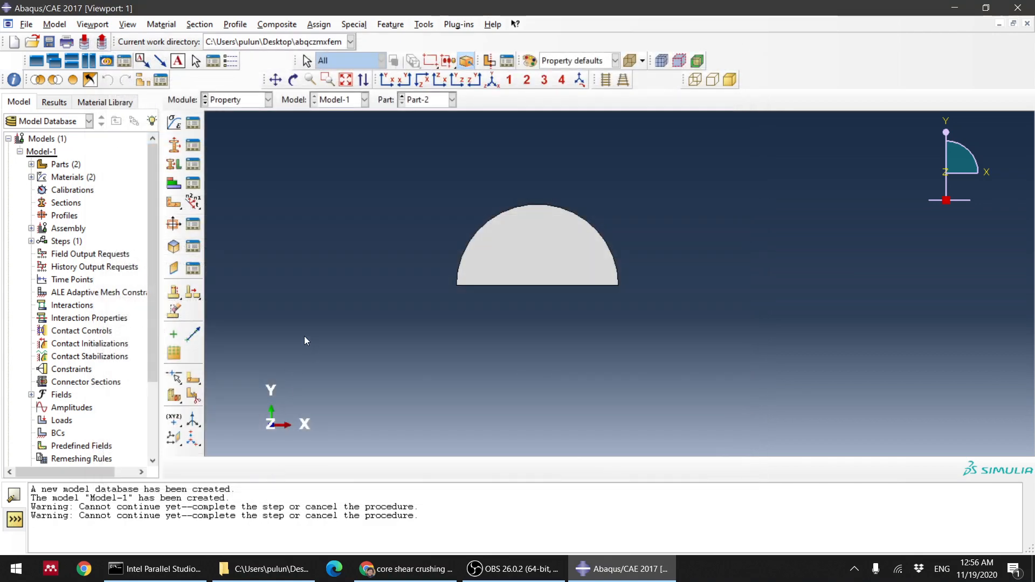
# - Switch to Chrome to check the core shear failure reference image, and return to Abaqus/CAE
pyautogui.click(398, 569)
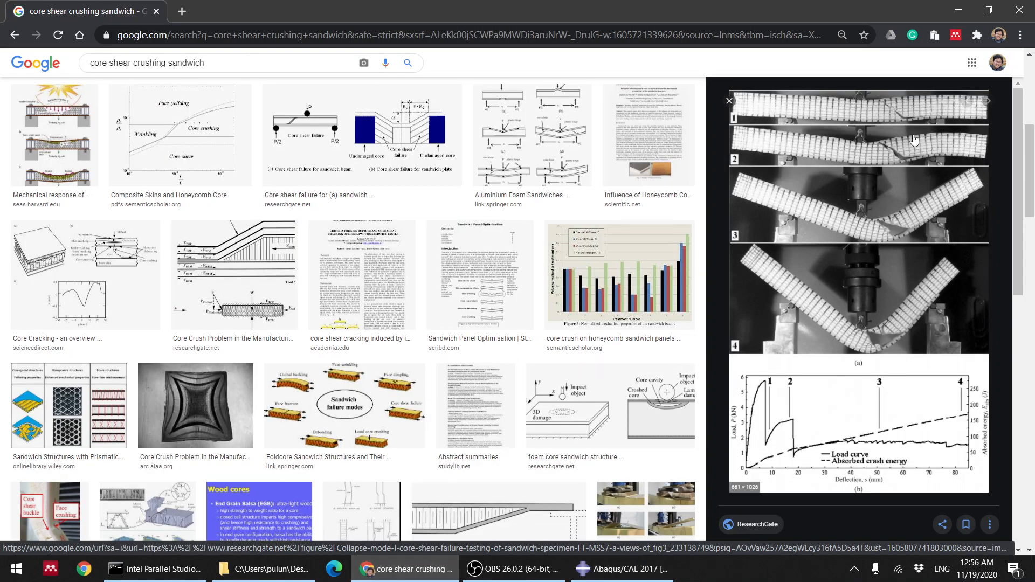
pyautogui.click(635, 571)
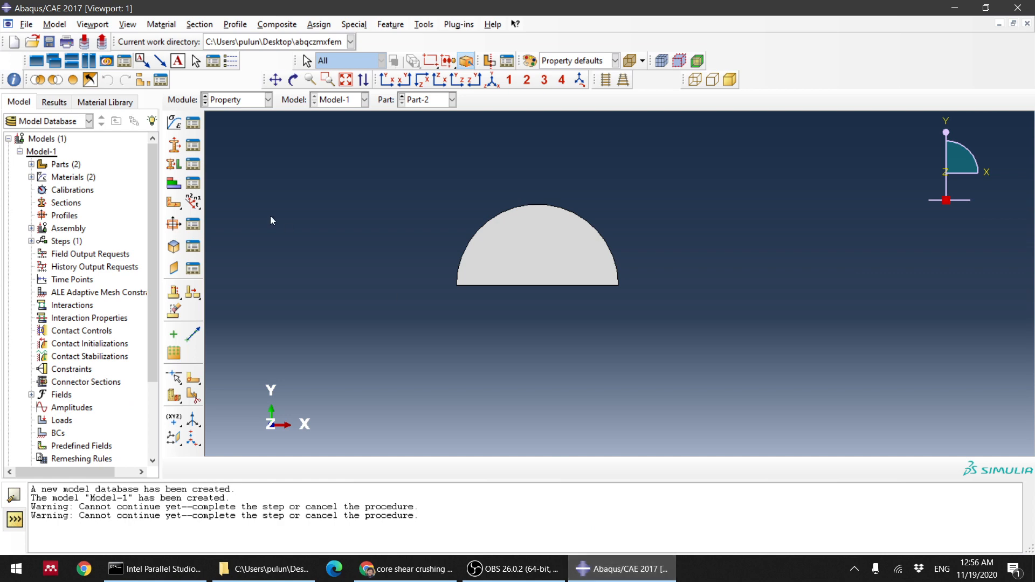
# - Create a material named core with isotropic elasticity, Young's modulus 3000 and Poisson's ratio 0.4
pyautogui.click(174, 123)
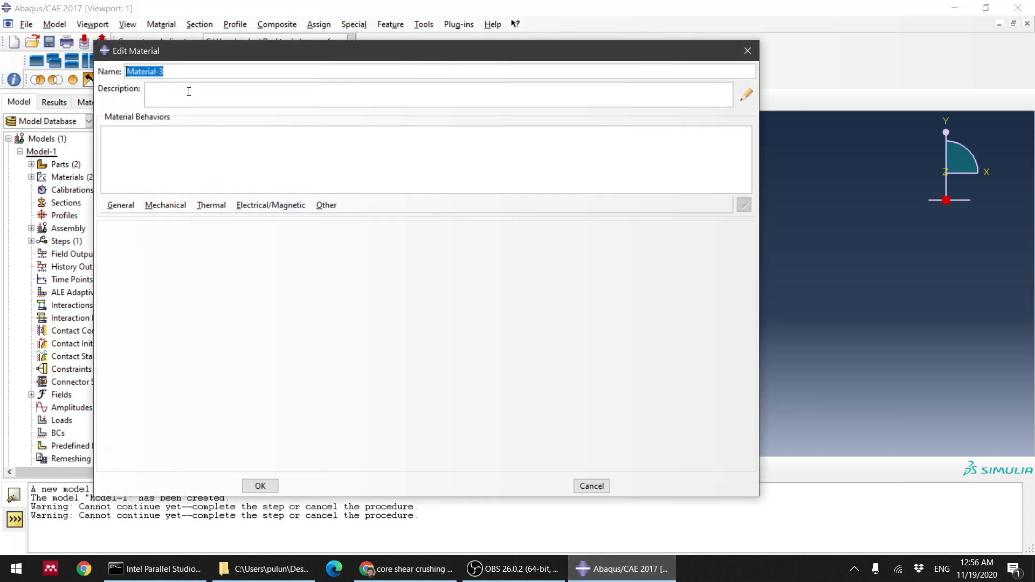
pyautogui.write('core')
pyautogui.click(166, 206)
pyautogui.moveTo(182, 222)
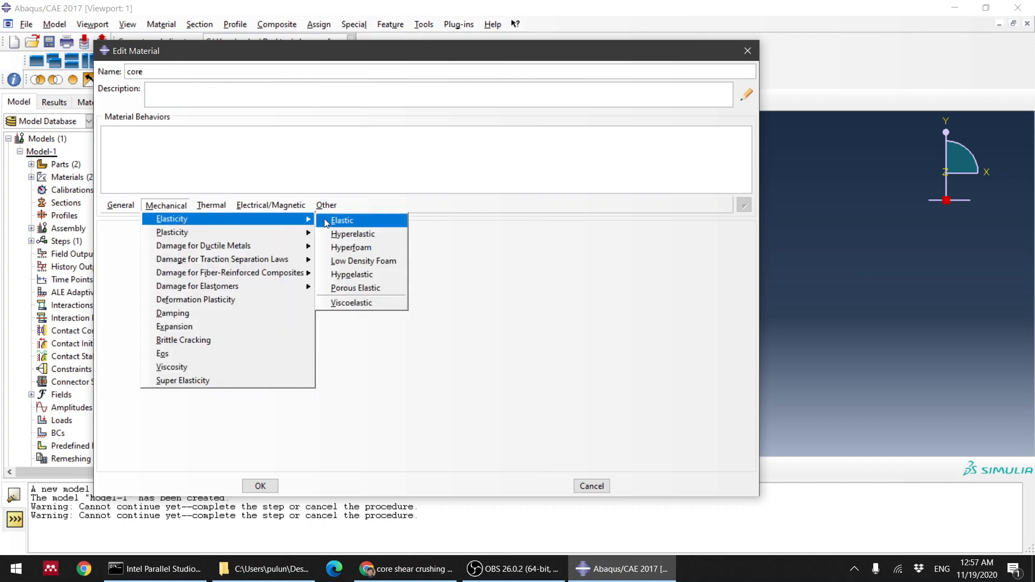
pyautogui.click(342, 220)
pyautogui.click(154, 389)
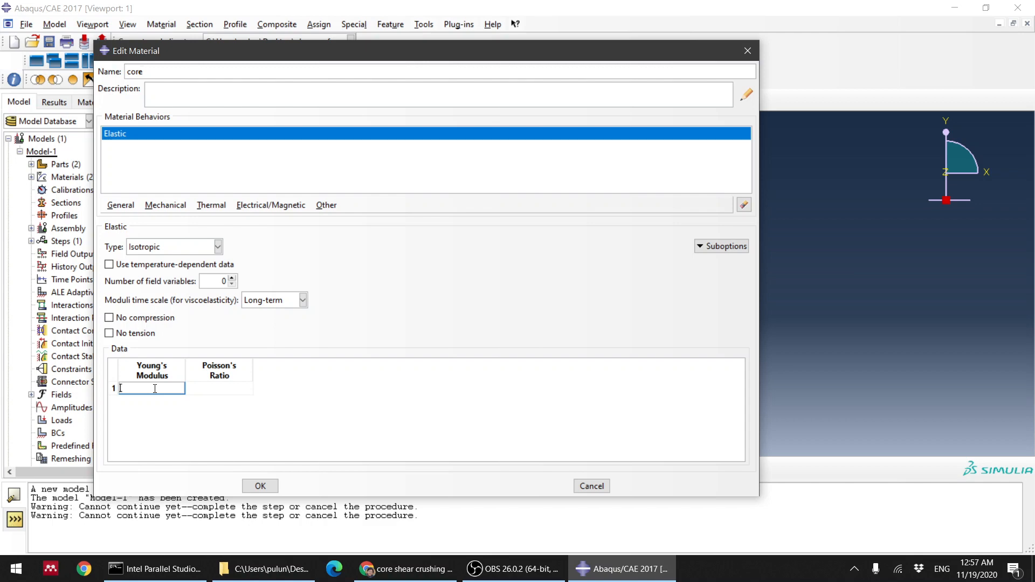
pyautogui.write('3000')
pyautogui.press('Tab')
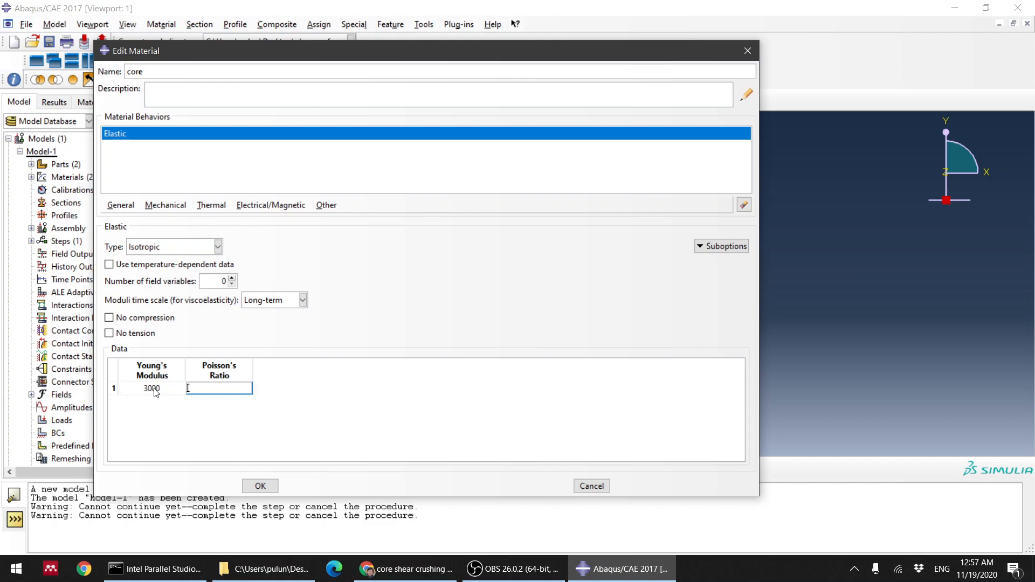
pyautogui.write('0.4')
# - Add Maxps Damage for traction separation laws to the core material with a max principal stress of 20
pyautogui.click(168, 209)
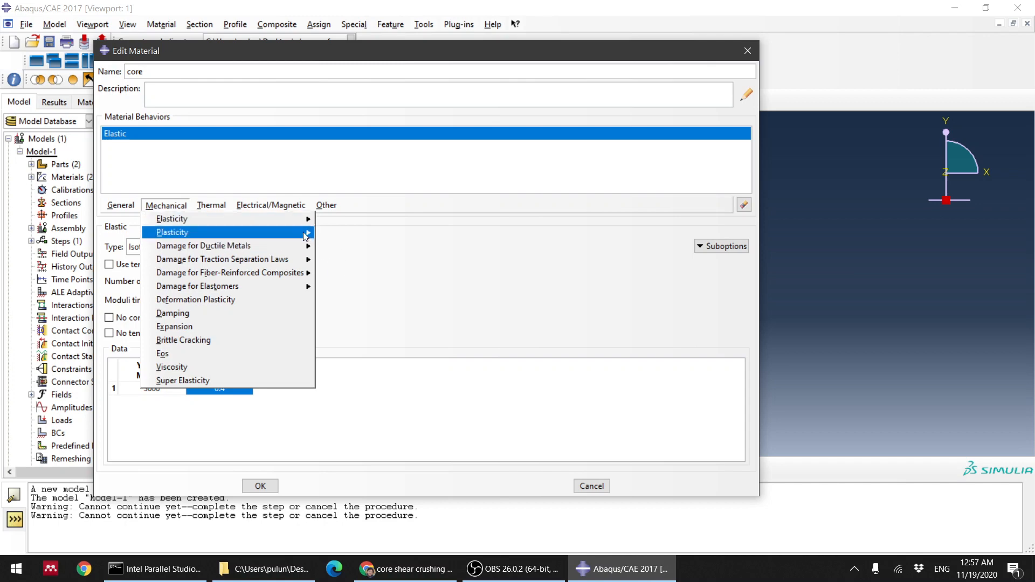
pyautogui.moveTo(305, 237)
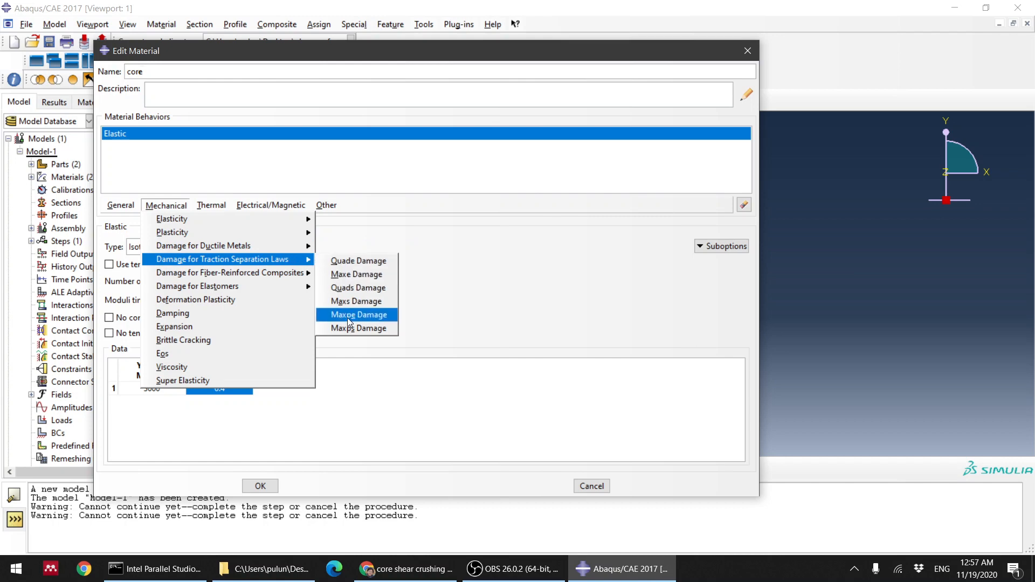
pyautogui.click(369, 329)
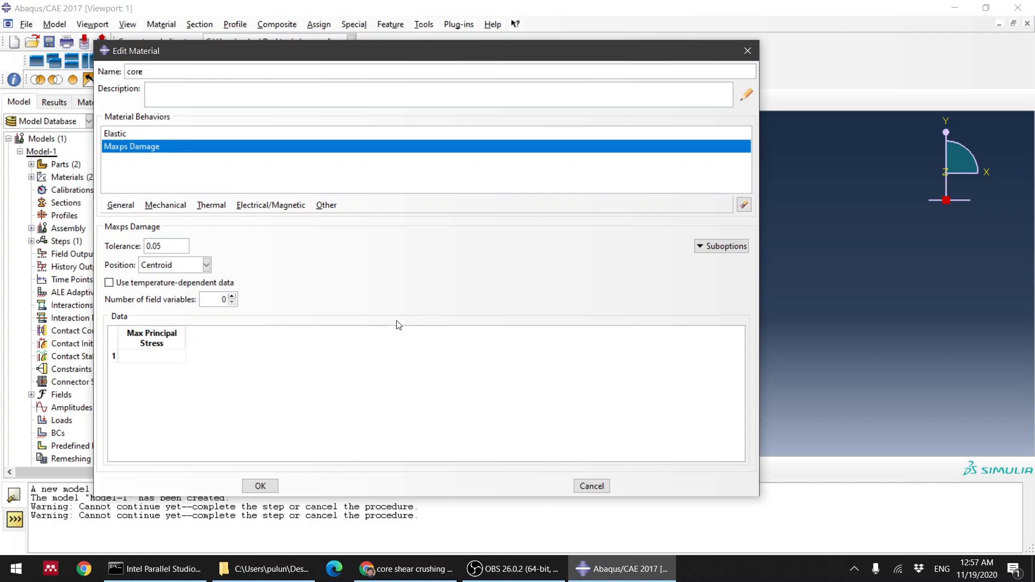
pyautogui.click(158, 358)
pyautogui.write('20')
pyautogui.click(258, 388)
pyautogui.click(163, 205)
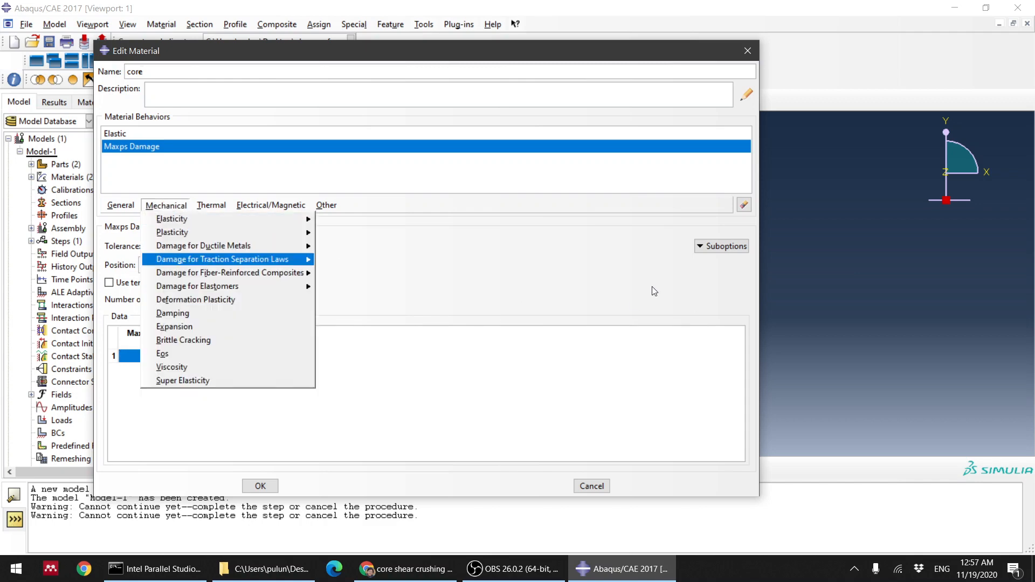
# - Add displacement-type Damage Evolution to the core material's Maxps Damage, with a displacement at failure of 1
pyautogui.click(725, 248)
pyautogui.click(725, 262)
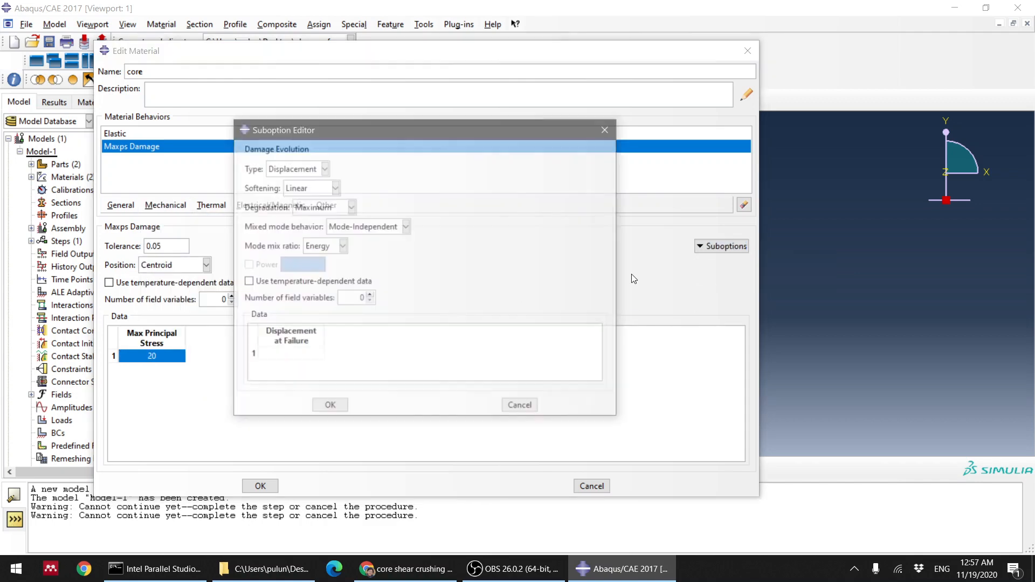
pyautogui.click(298, 357)
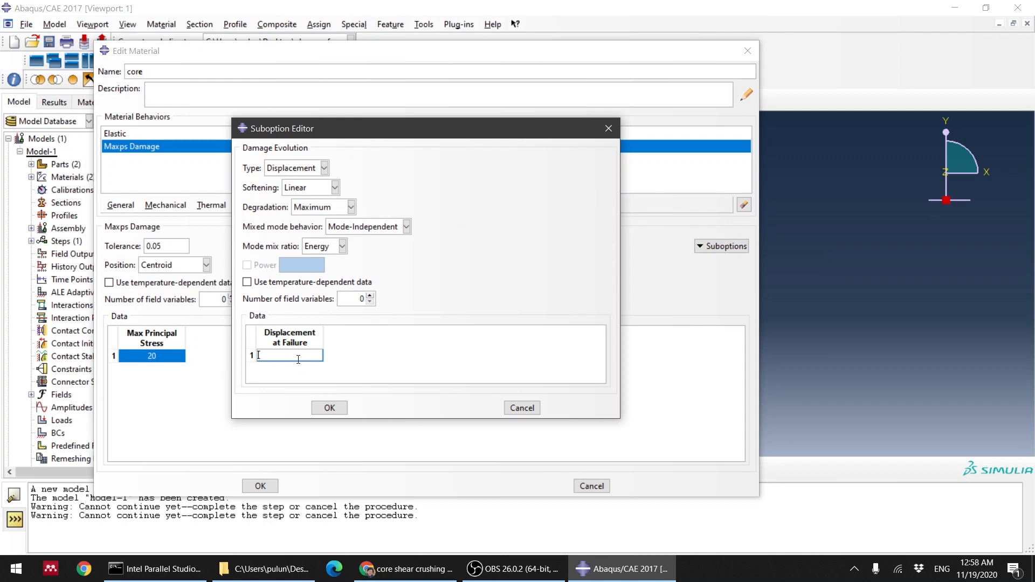
pyautogui.write('1')
pyautogui.click(335, 408)
# - Add Damage Stabilization Cohesive with a viscosity coefficient of 0.0001 to the core material's Maxps Damage, and save the material
pyautogui.click(701, 247)
pyautogui.click(712, 271)
pyautogui.write('0.0001')
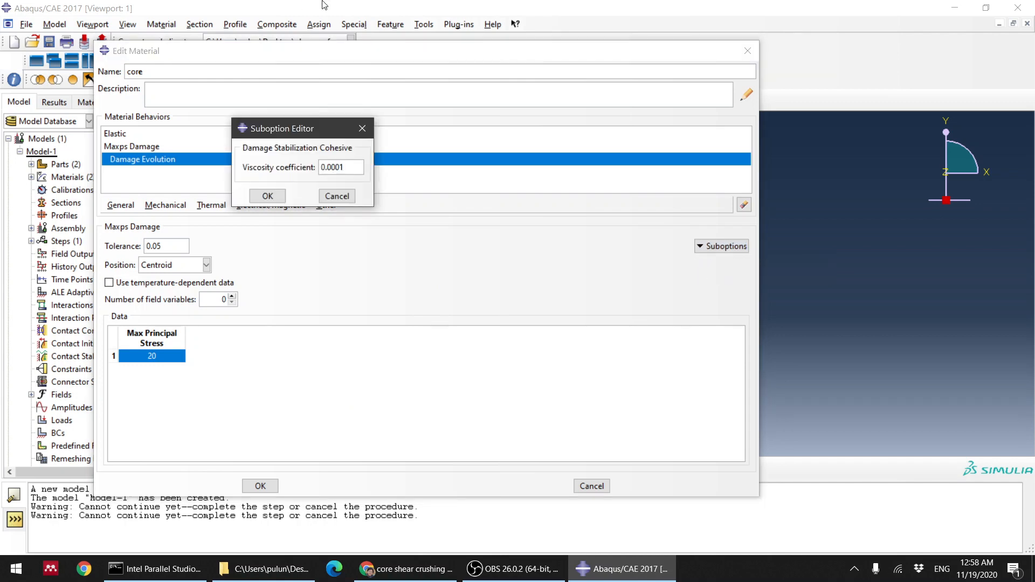
pyautogui.click(268, 195)
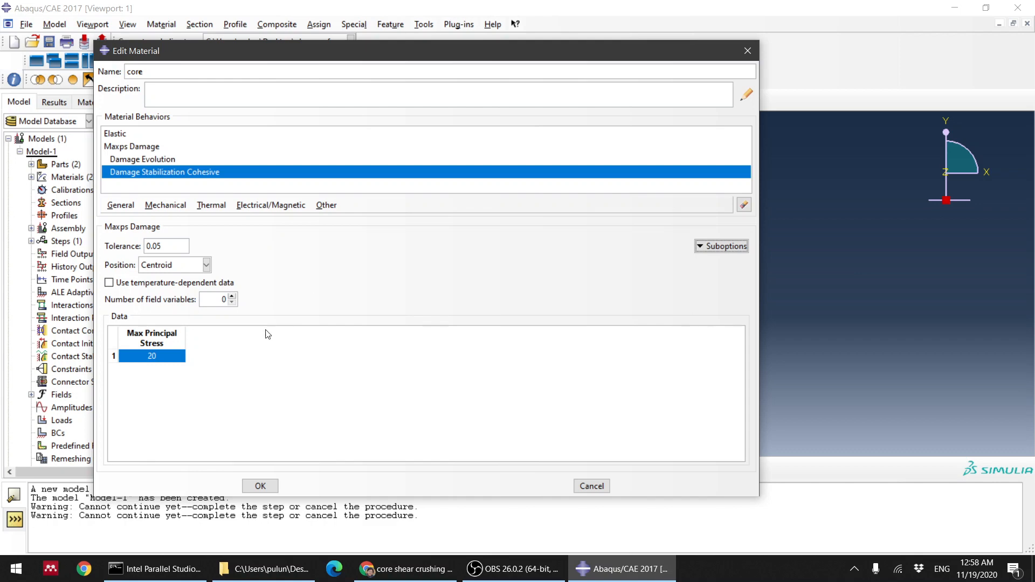
pyautogui.click(161, 159)
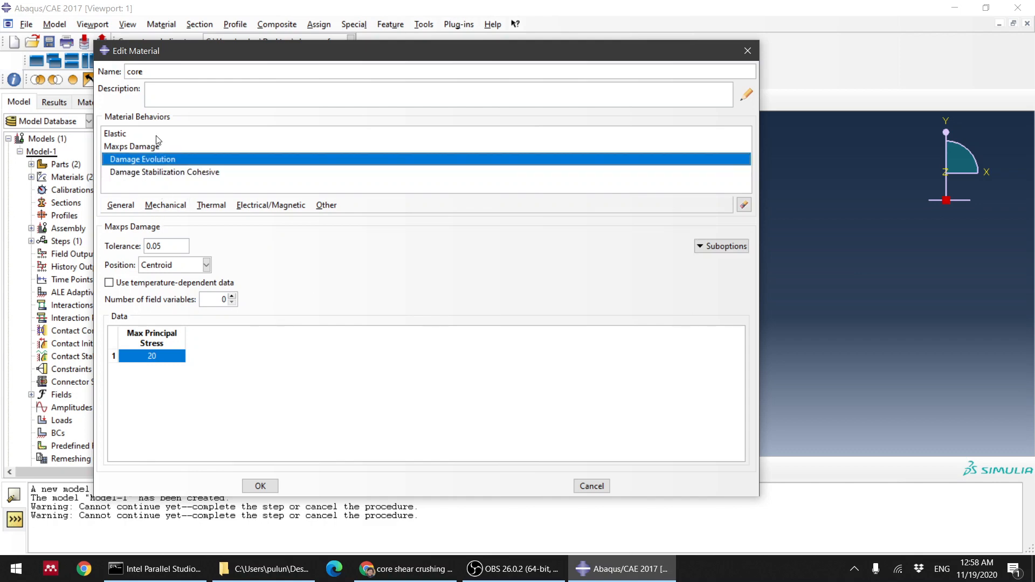
pyautogui.click(260, 486)
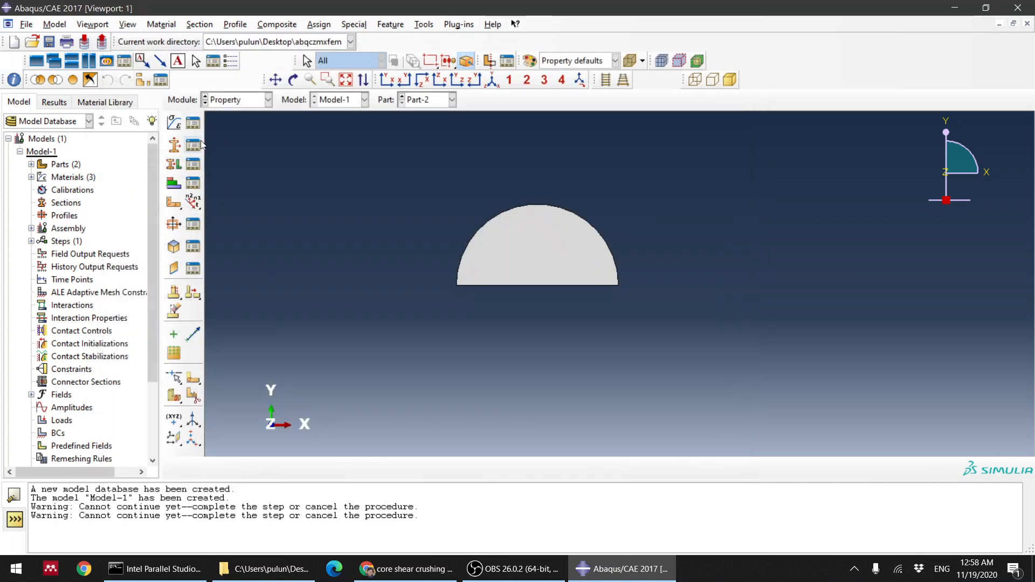
pyautogui.click(195, 124)
pyautogui.click(455, 298)
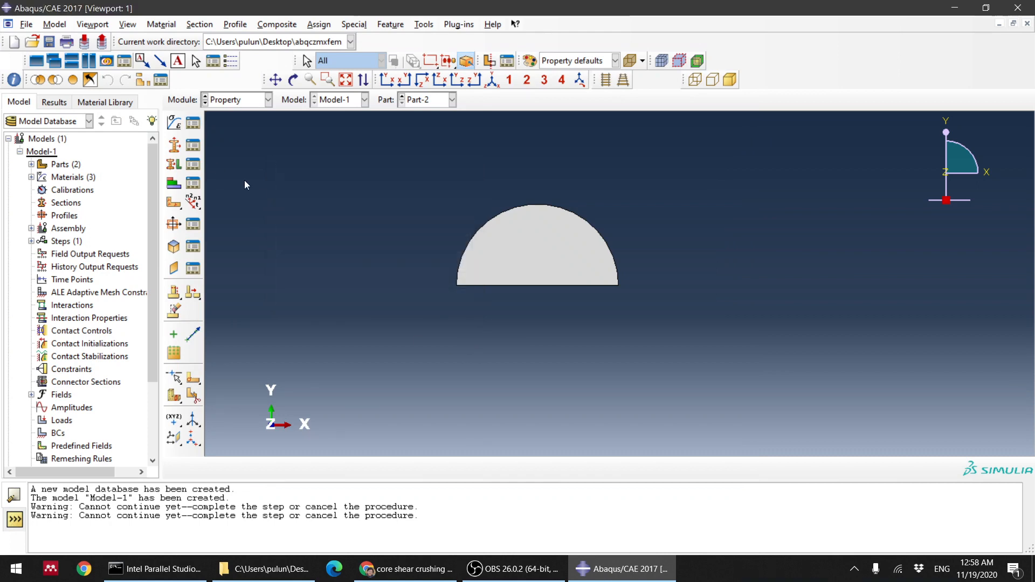
# - Create a solid homogeneous section that uses the steelpin material
pyautogui.scroll(1, 378, 283)
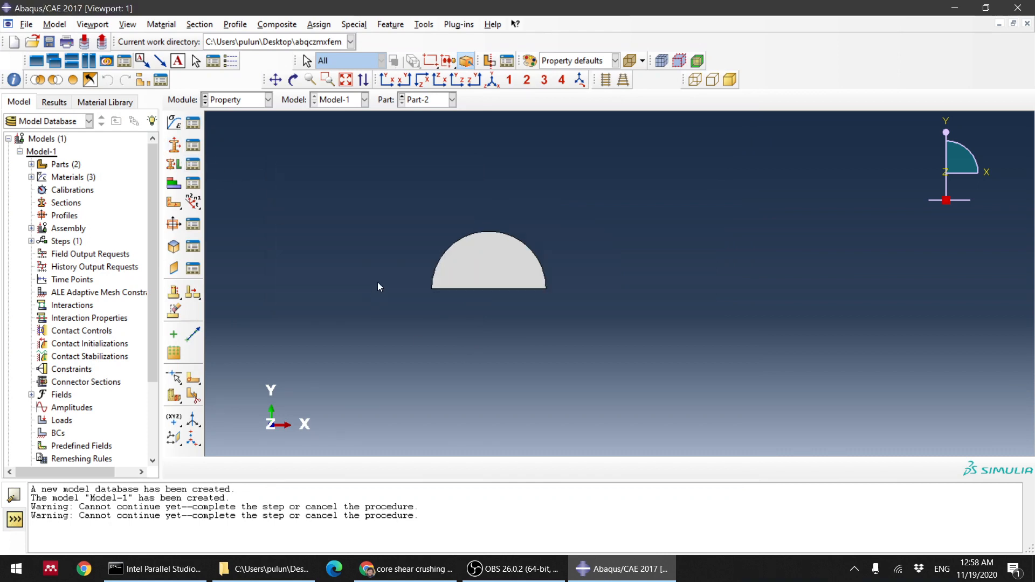
pyautogui.click(174, 145)
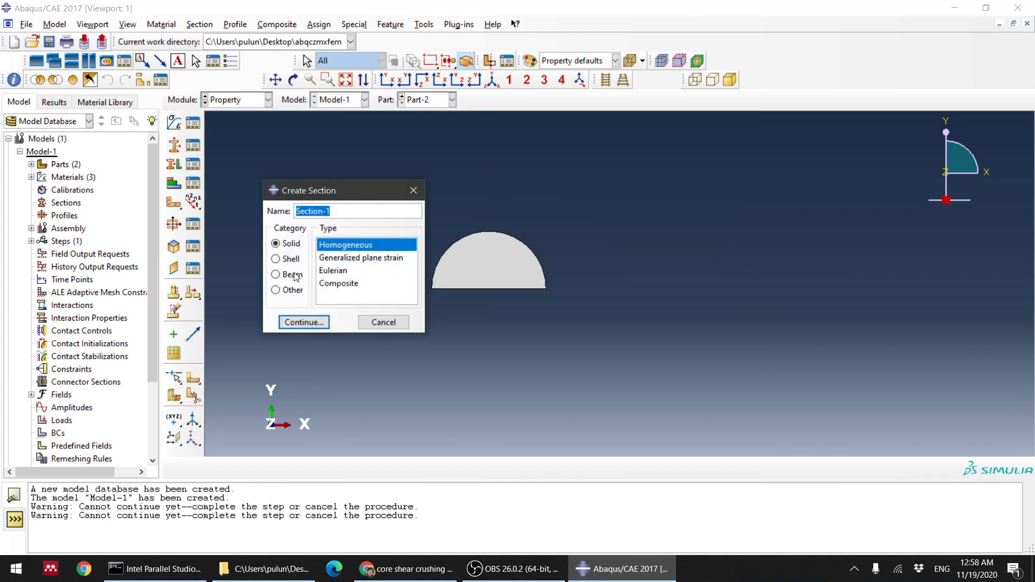
pyautogui.click(308, 323)
pyautogui.click(786, 257)
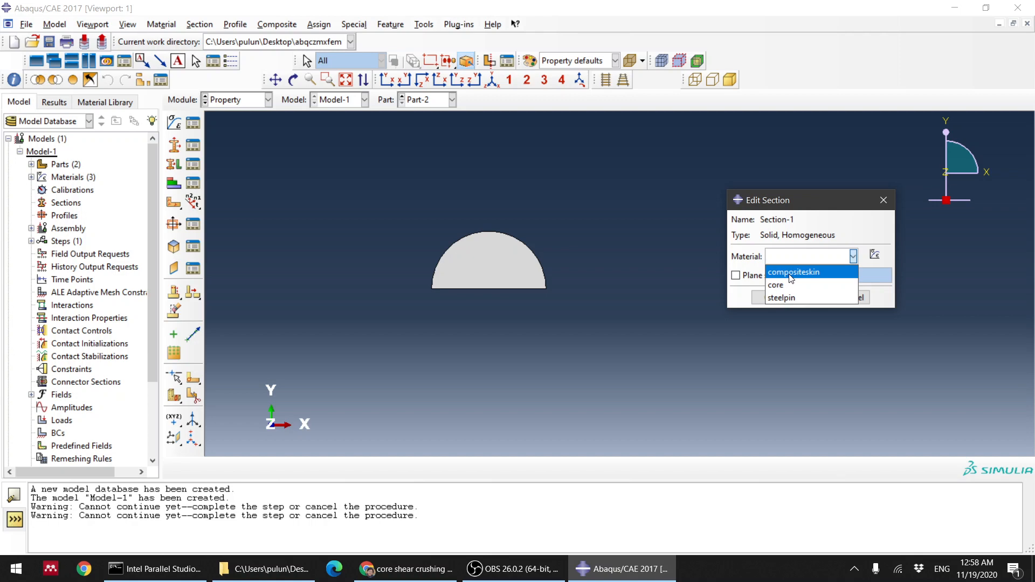
pyautogui.click(788, 298)
pyautogui.click(770, 296)
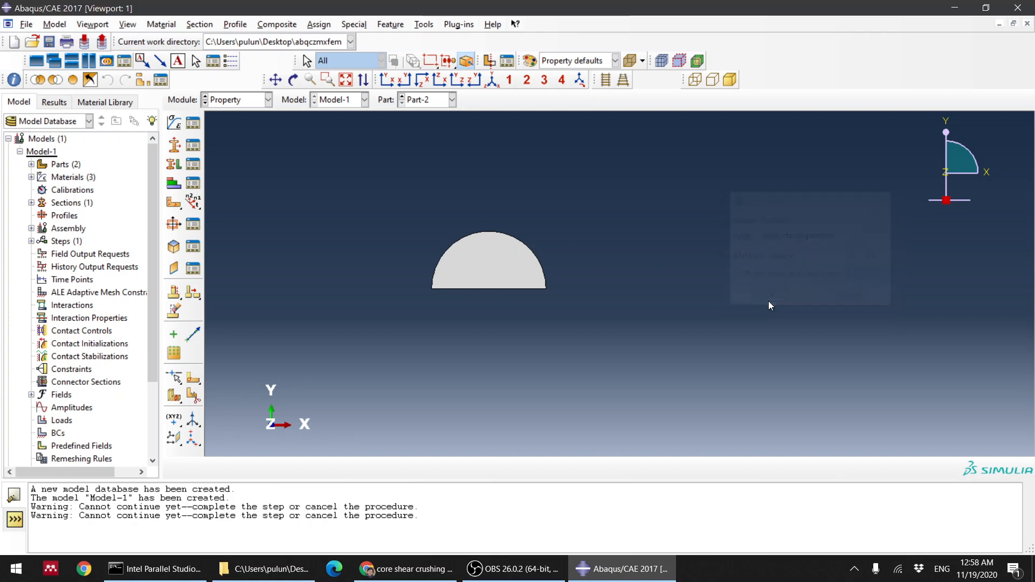
# - Create a second solid homogeneous section that uses the compositeskin material
pyautogui.click(173, 145)
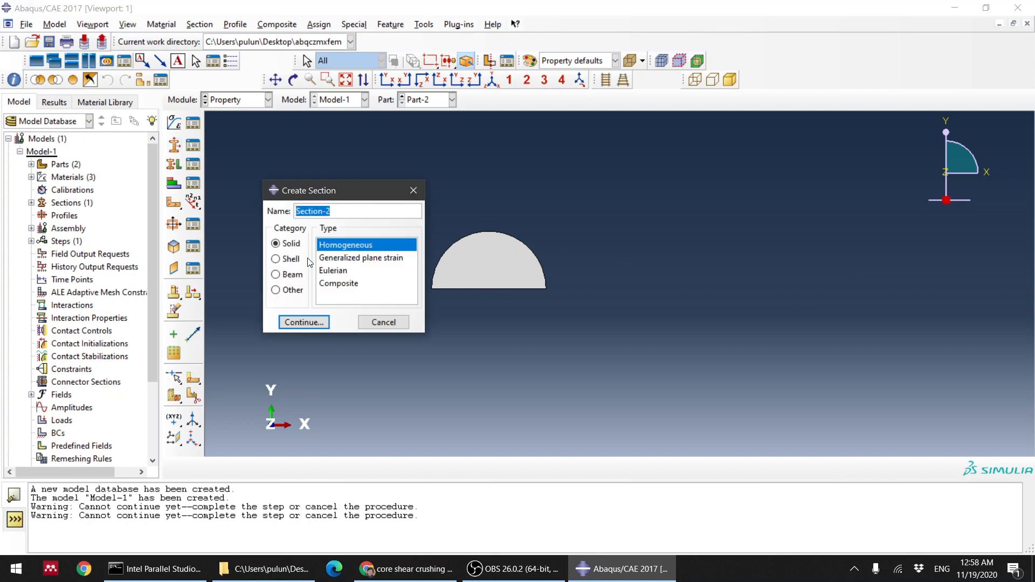
pyautogui.click(304, 322)
pyautogui.click(794, 257)
pyautogui.click(794, 272)
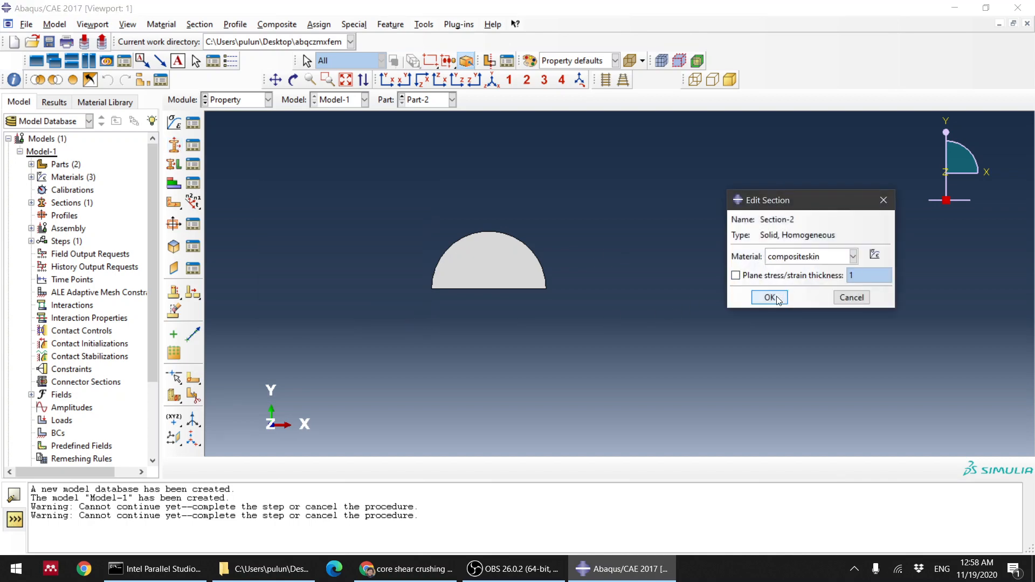
pyautogui.click(766, 298)
# - Create a third solid homogeneous section that uses the core material
pyautogui.click(174, 146)
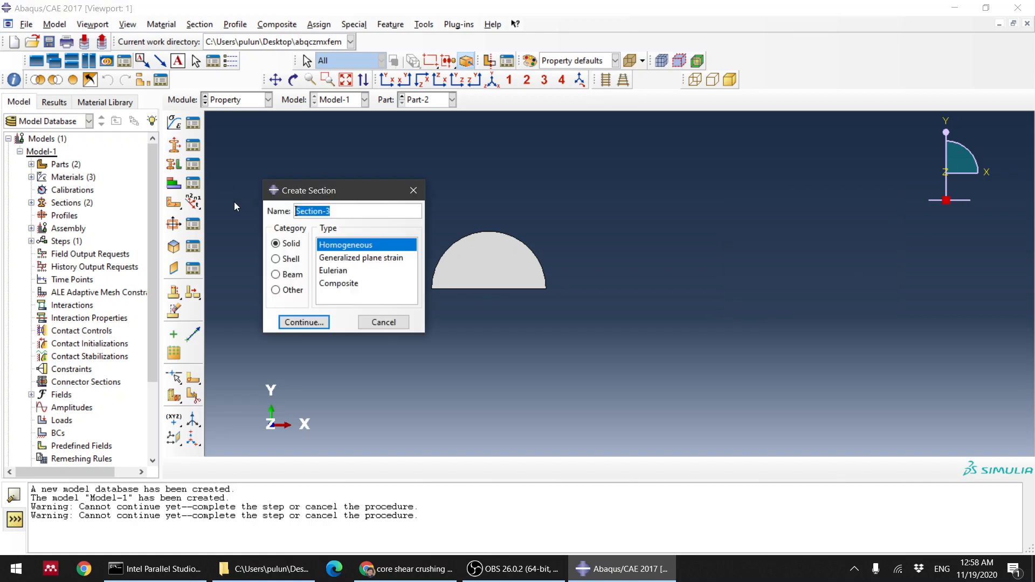
pyautogui.click(304, 322)
pyautogui.click(806, 258)
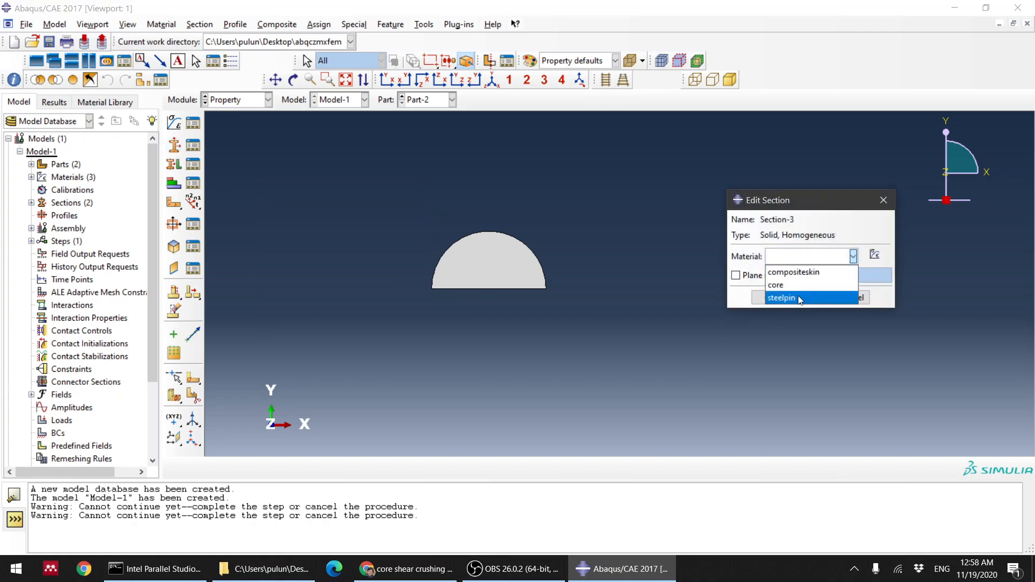
pyautogui.click(790, 286)
pyautogui.click(763, 297)
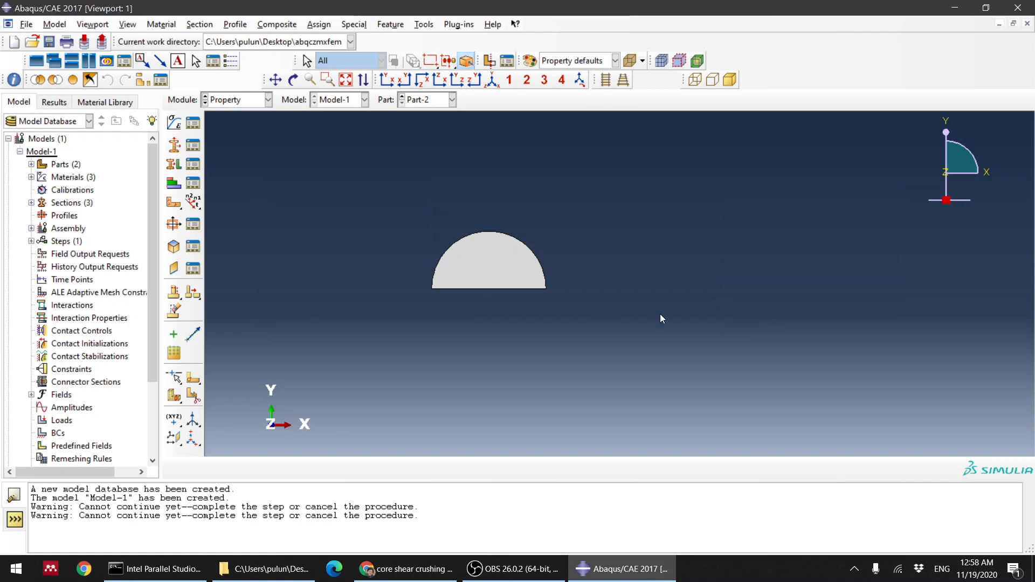
# - Assign Section-1, the steelpin section, to the semicircular pin in Part-2
pyautogui.click(174, 164)
pyautogui.click(475, 267)
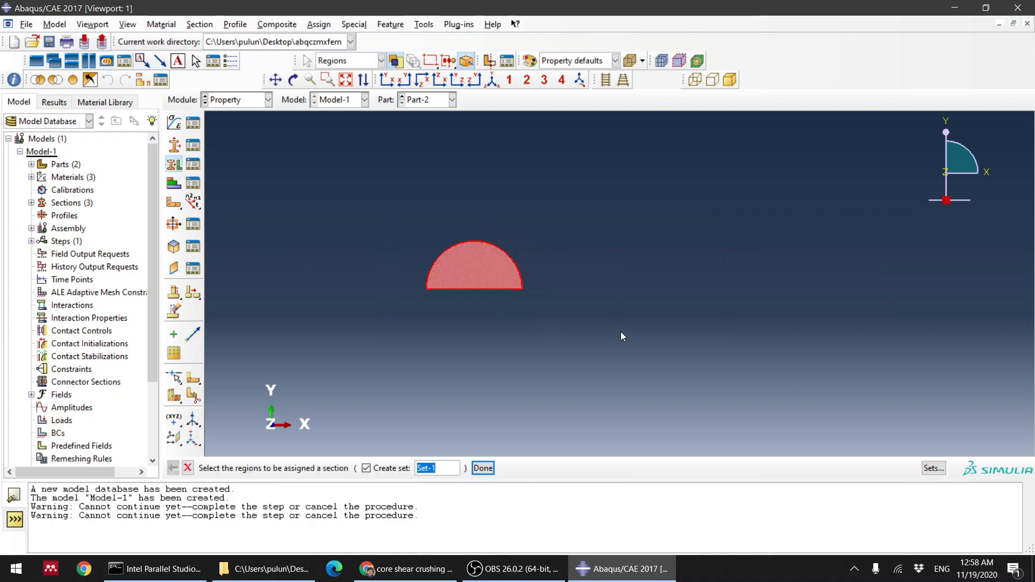
pyautogui.middleClick(619, 332)
pyautogui.click(577, 212)
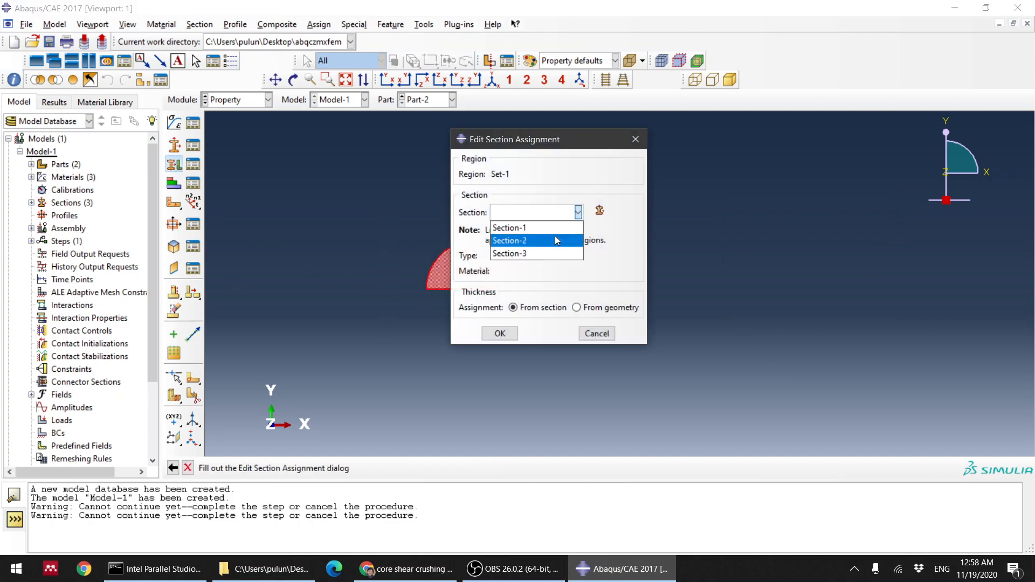
pyautogui.click(558, 227)
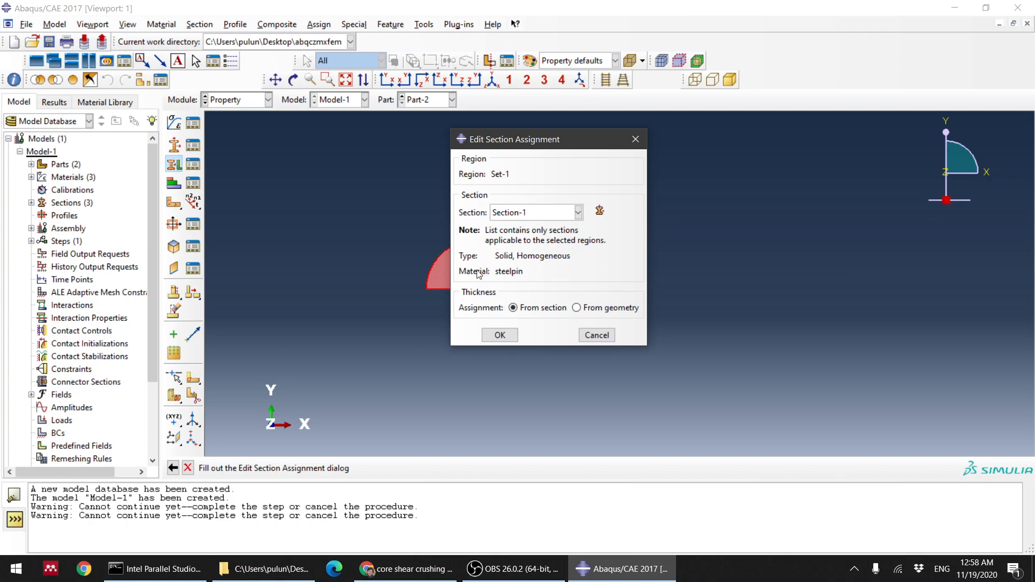
pyautogui.click(501, 338)
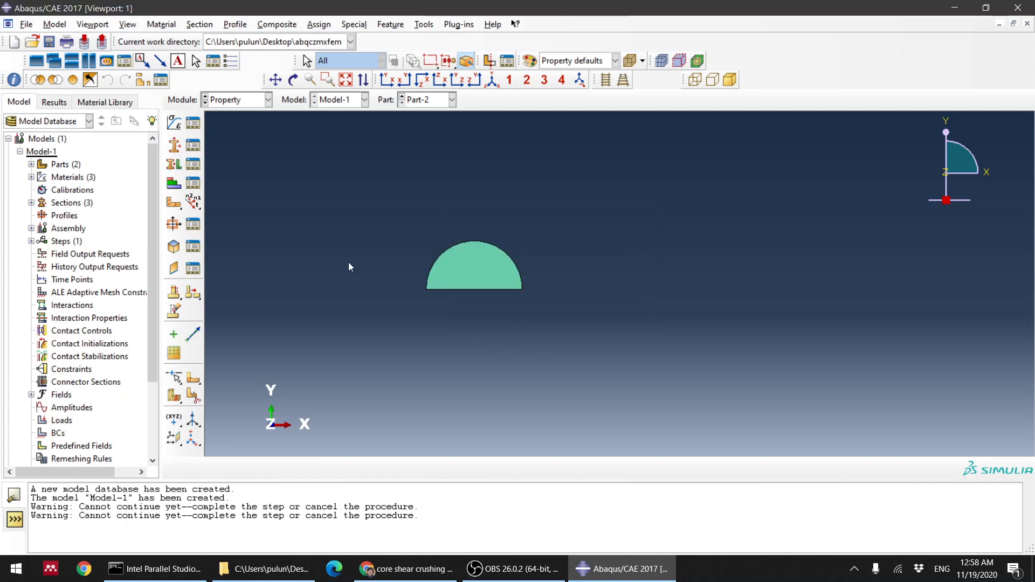
# - Assign Section-2, the compositeskin section, to the thin upper skin layer of the sandwich plate in Part-1
pyautogui.click(424, 100)
pyautogui.click(428, 116)
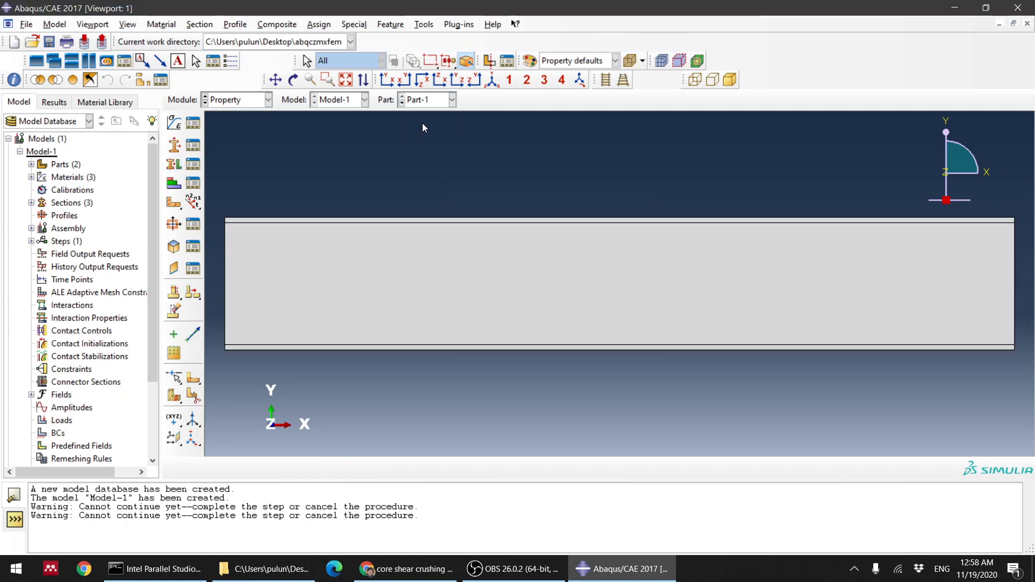
pyautogui.click(174, 165)
pyautogui.scroll(-2, 324, 215)
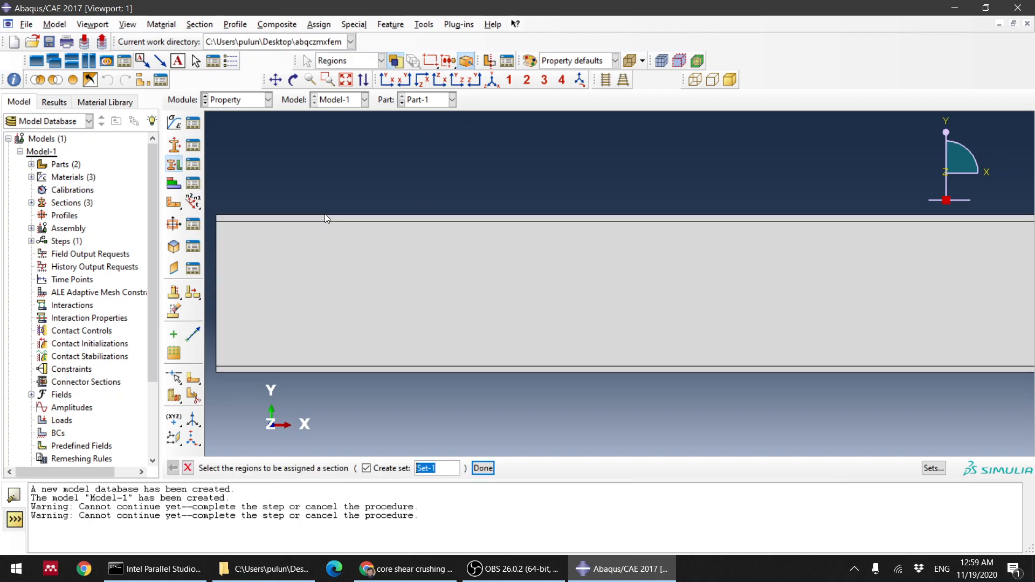
pyautogui.scroll(-2, 350, 202)
pyautogui.click(402, 231)
pyautogui.scroll(3, 419, 205)
pyautogui.middleClick(454, 330)
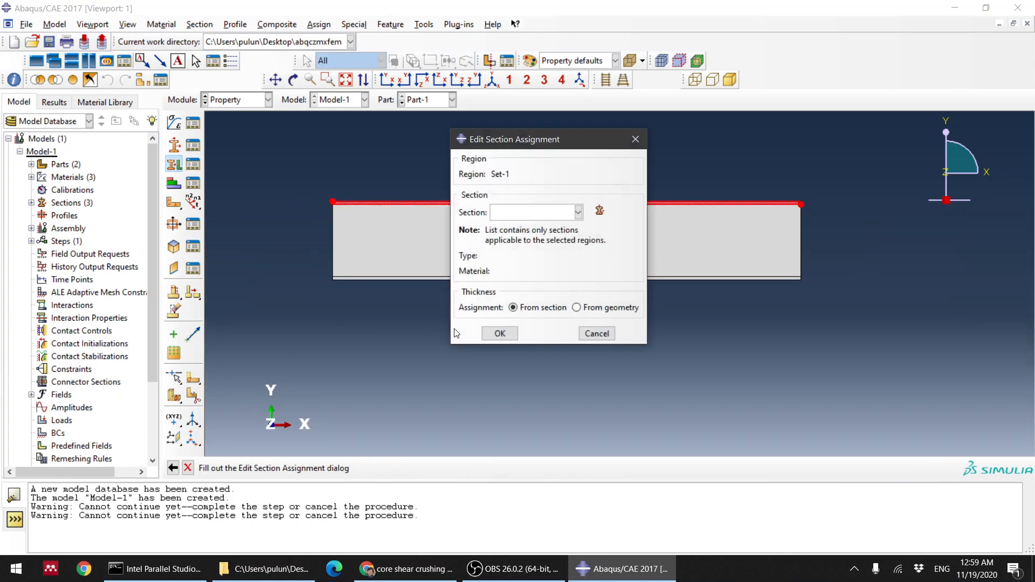
pyautogui.click(546, 212)
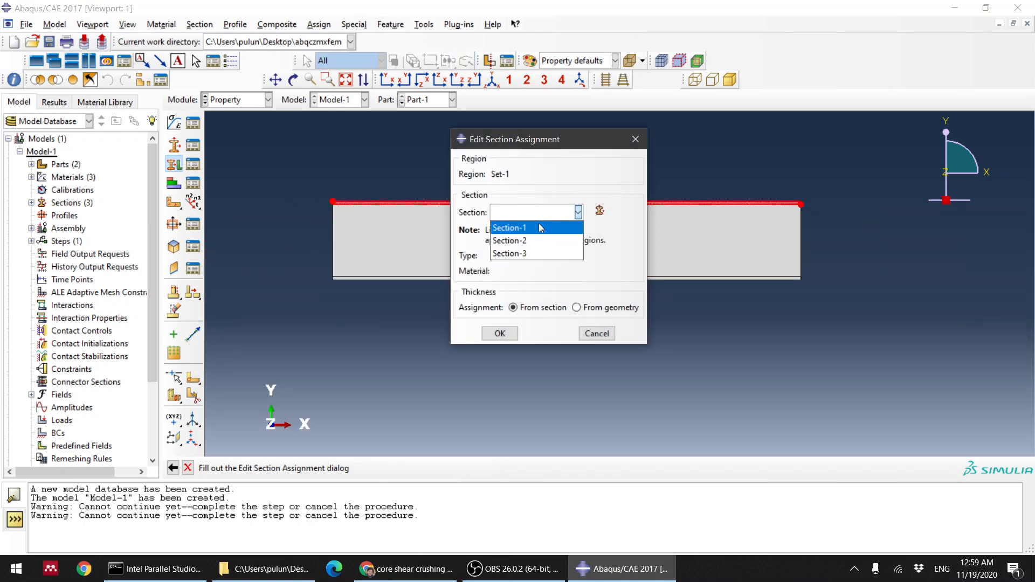
pyautogui.click(544, 226)
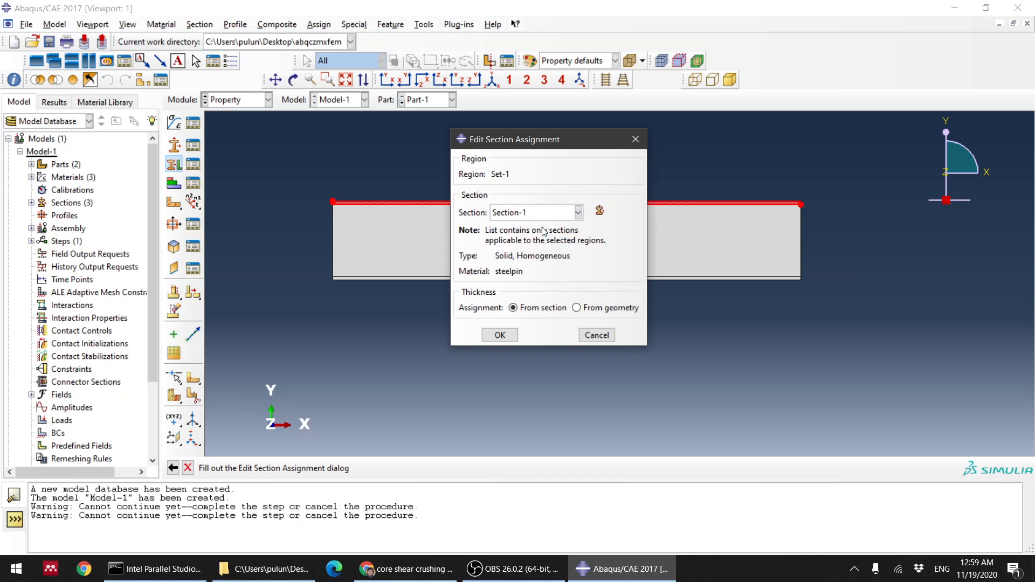
pyautogui.click(545, 213)
pyautogui.click(539, 234)
pyautogui.click(499, 335)
# - Assign Section-2, the compositeskin section, to the plate's thin lower skin layer
pyautogui.scroll(3, 494, 286)
pyautogui.scroll(-5, 493, 286)
pyautogui.click(498, 279)
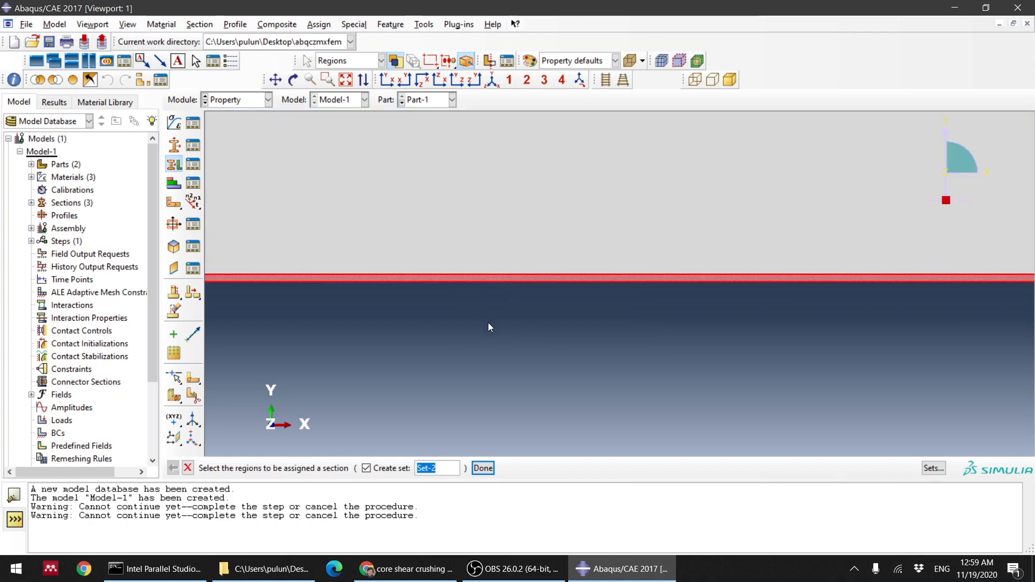
pyautogui.middleClick(484, 318)
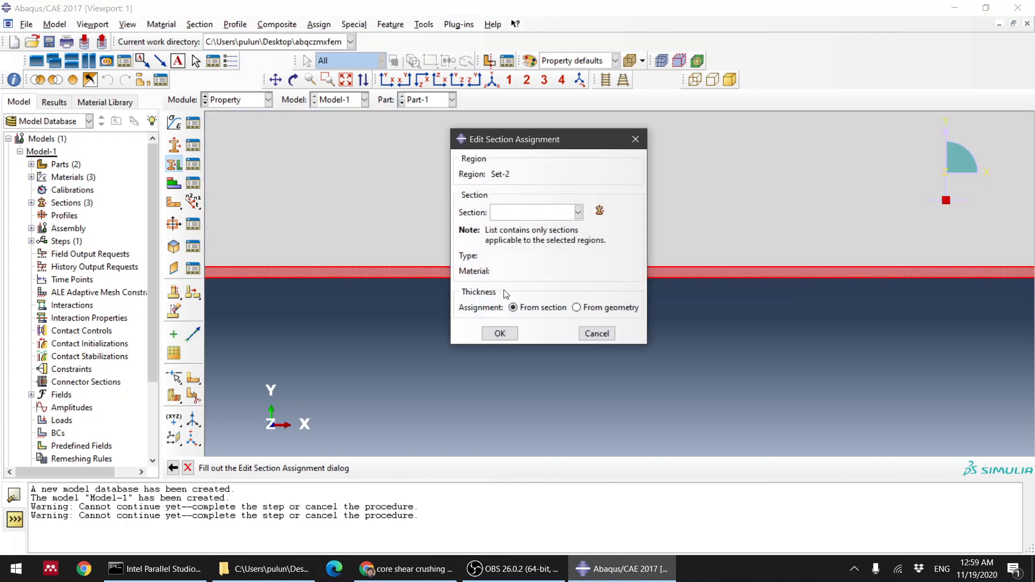
pyautogui.click(542, 215)
pyautogui.click(534, 239)
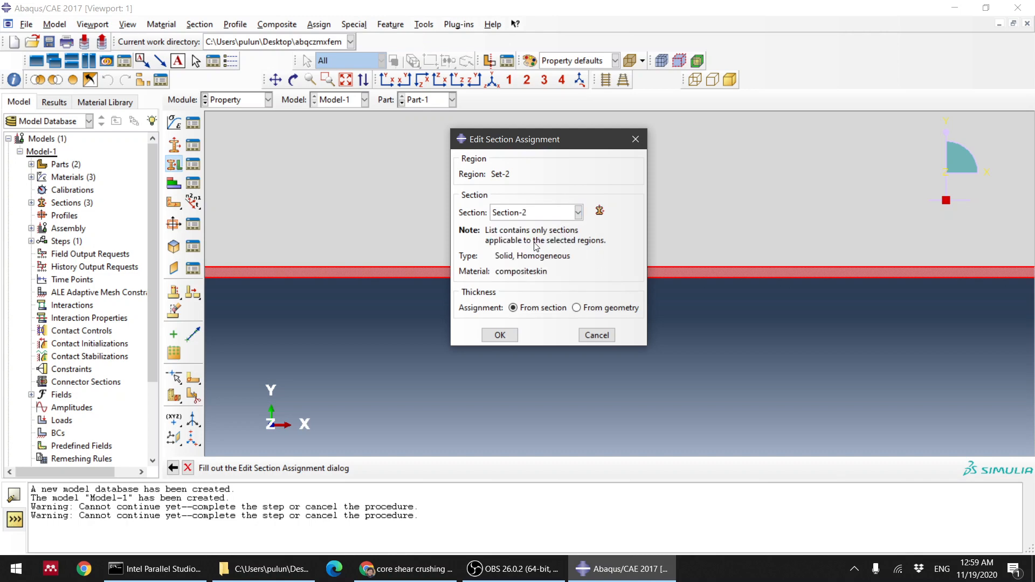
pyautogui.click(500, 334)
# - Assign Section-3, the core section, to the plate's thick middle layer and finish assigning sections
pyautogui.scroll(5, 512, 345)
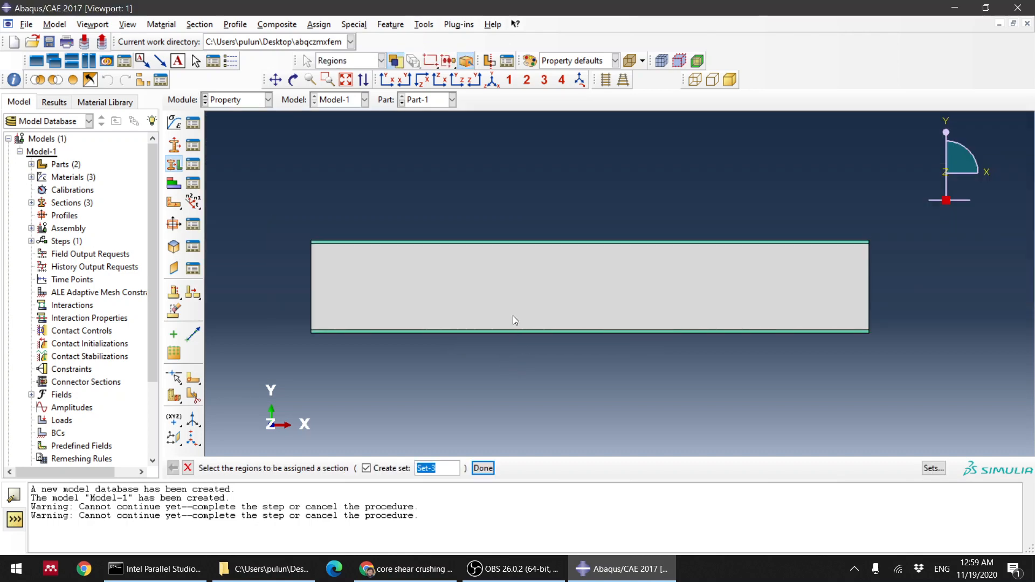
pyautogui.click(507, 286)
pyautogui.middleClick(486, 374)
pyautogui.click(539, 212)
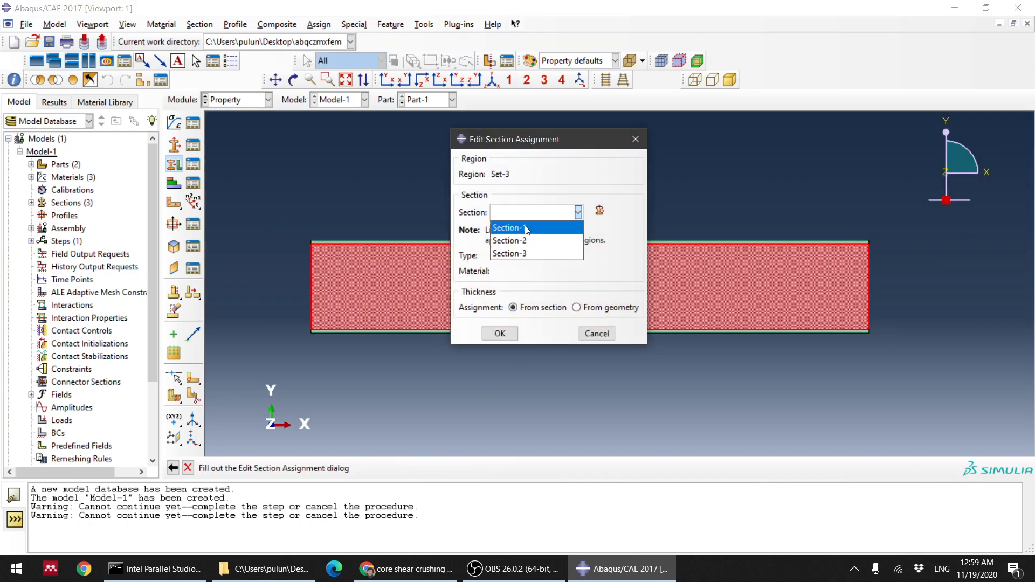
pyautogui.click(526, 253)
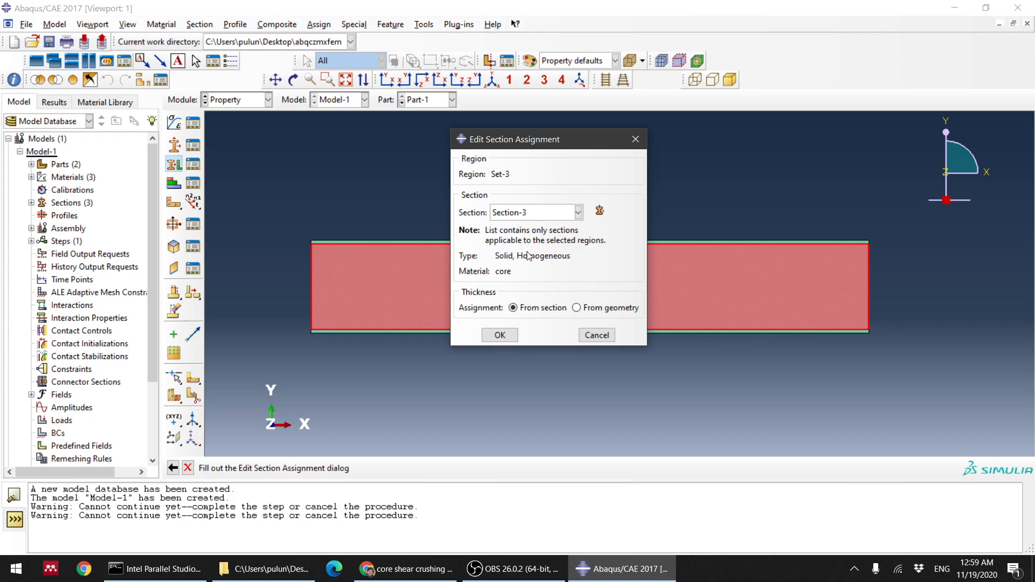
pyautogui.click(497, 334)
pyautogui.click(187, 468)
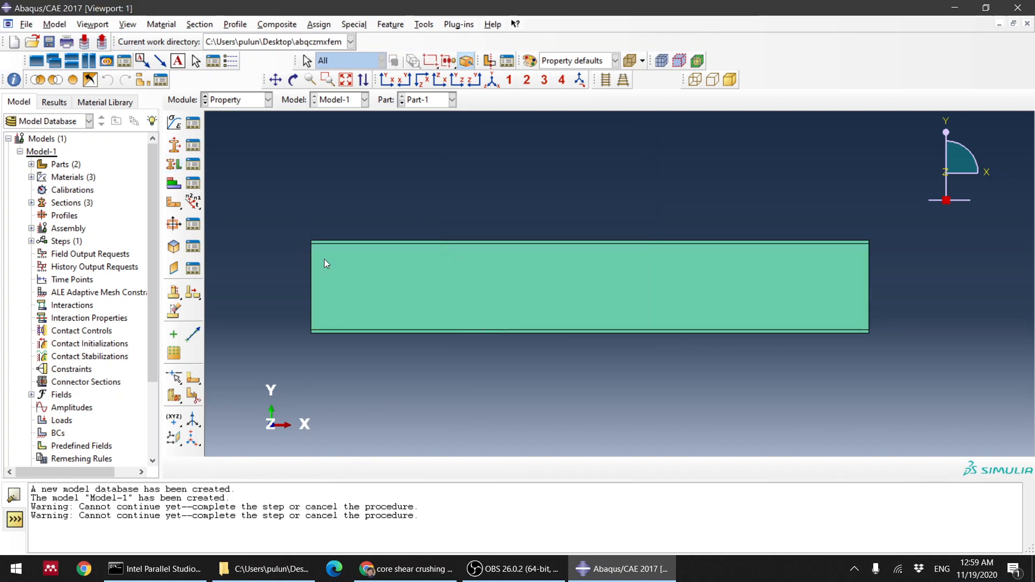
# - Create a material named cohesive and give it an Elastic mechanical behavior
pyautogui.scroll(-5, 318, 254)
pyautogui.scroll(-6, 316, 237)
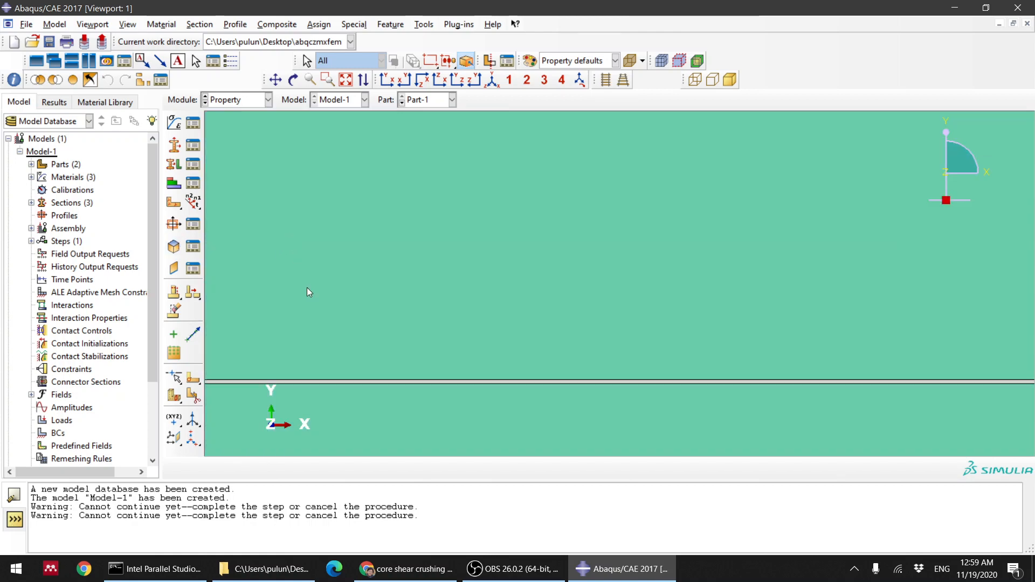
pyautogui.scroll(8, 333, 230)
pyautogui.click(173, 123)
pyautogui.write('cohesive')
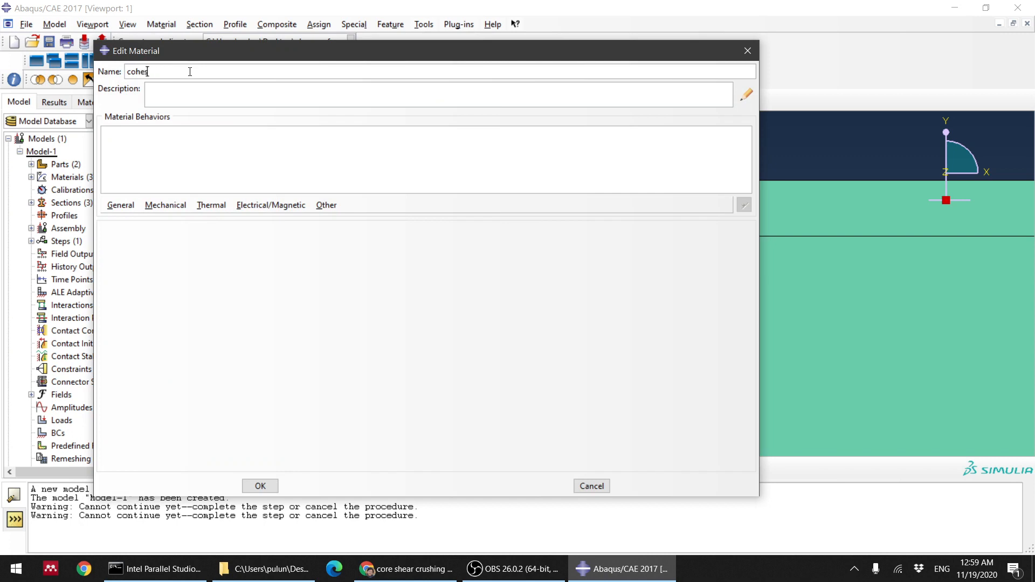
pyautogui.click(166, 206)
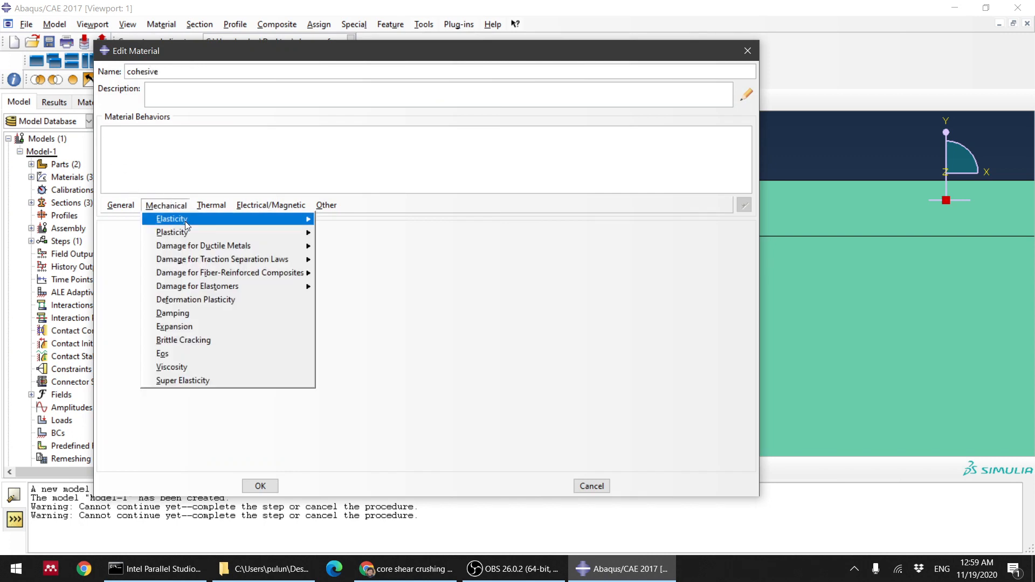
pyautogui.moveTo(201, 223)
pyautogui.click(345, 221)
pyautogui.click(160, 389)
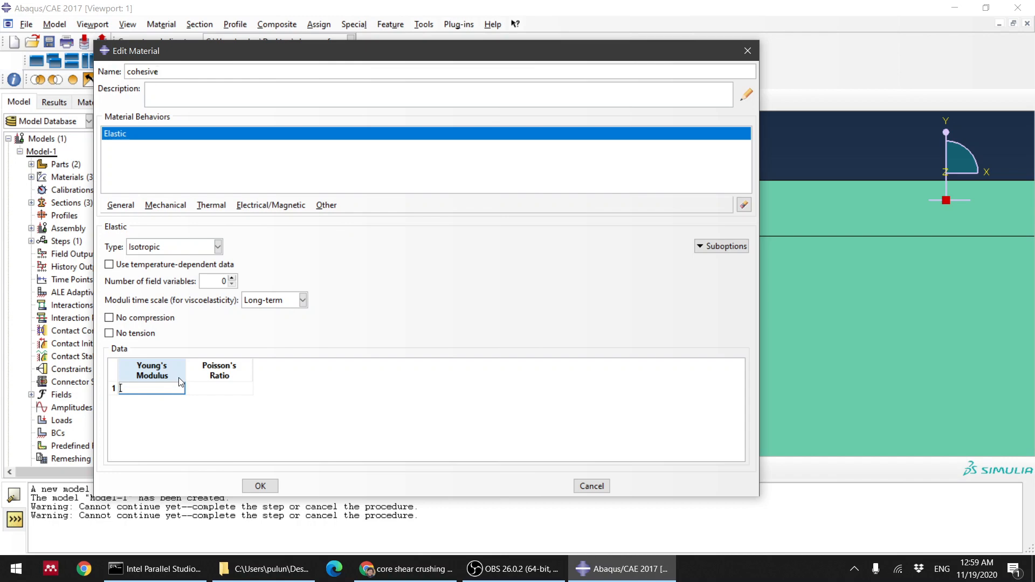
pyautogui.write('200000')
pyautogui.press('Tab')
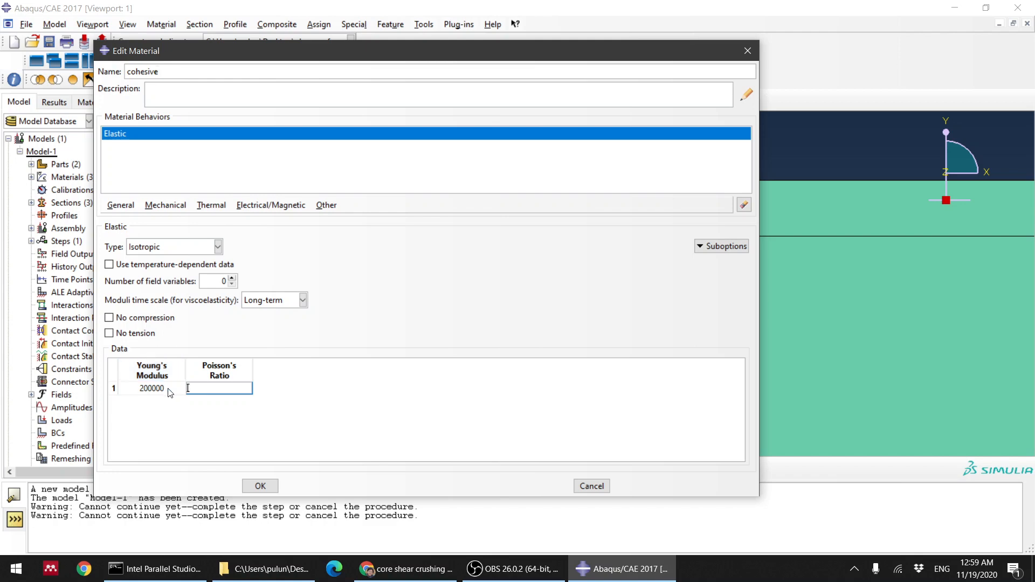
pyautogui.click(165, 389)
pyautogui.write('34600')
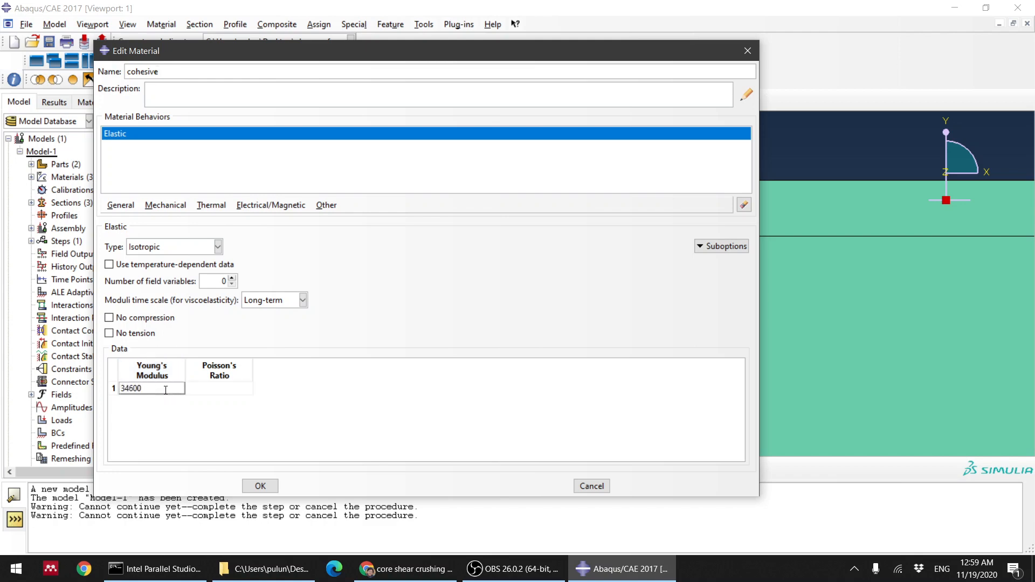
pyautogui.press('Tab')
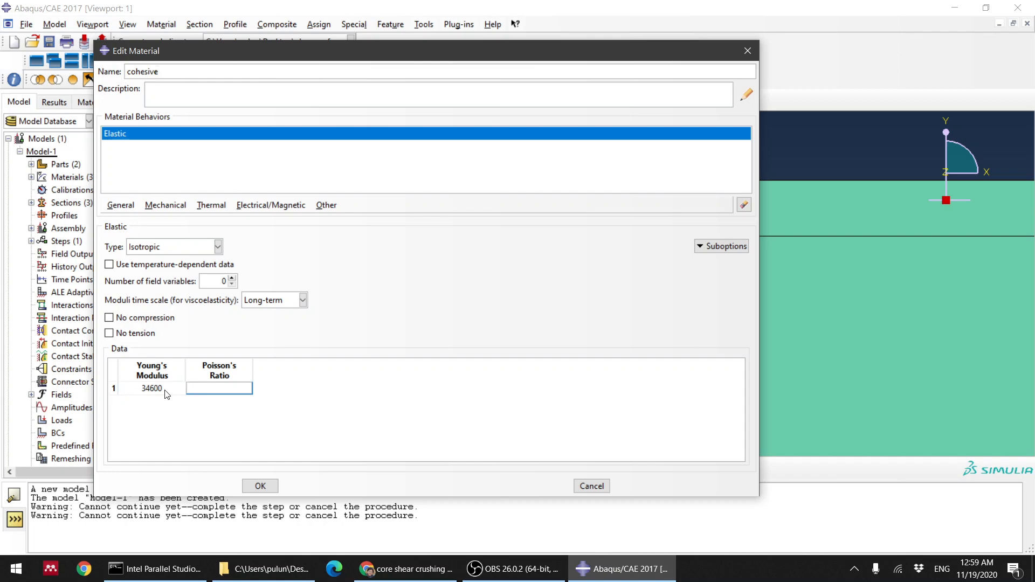
# - Set the elastic type to Traction and enter 34600 for E/Enn, G1/Ess and G2/Ett
pyautogui.click(202, 250)
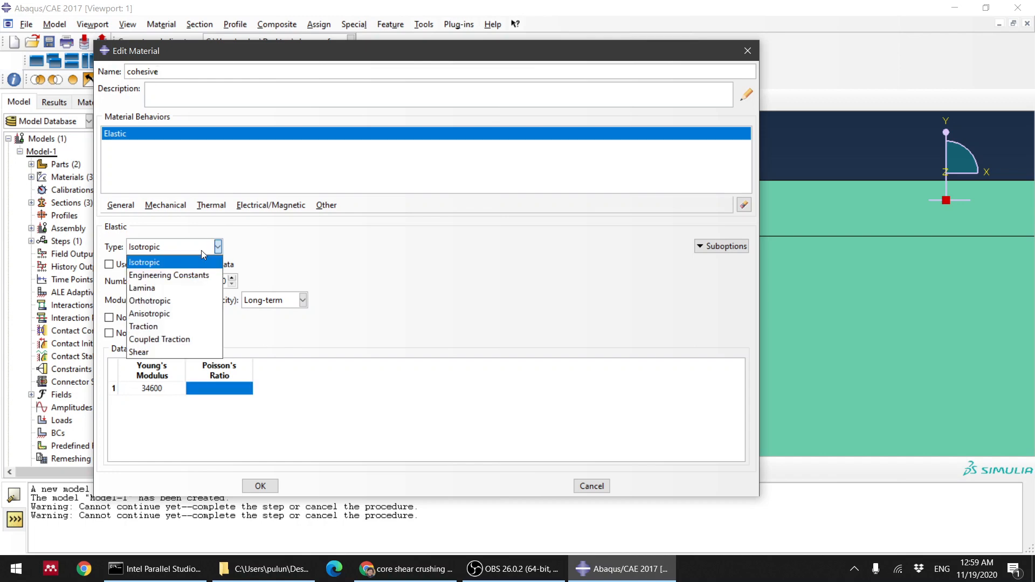
pyautogui.click(164, 326)
pyautogui.click(164, 380)
pyautogui.write('34600')
pyautogui.press('Tab')
pyautogui.write('3')
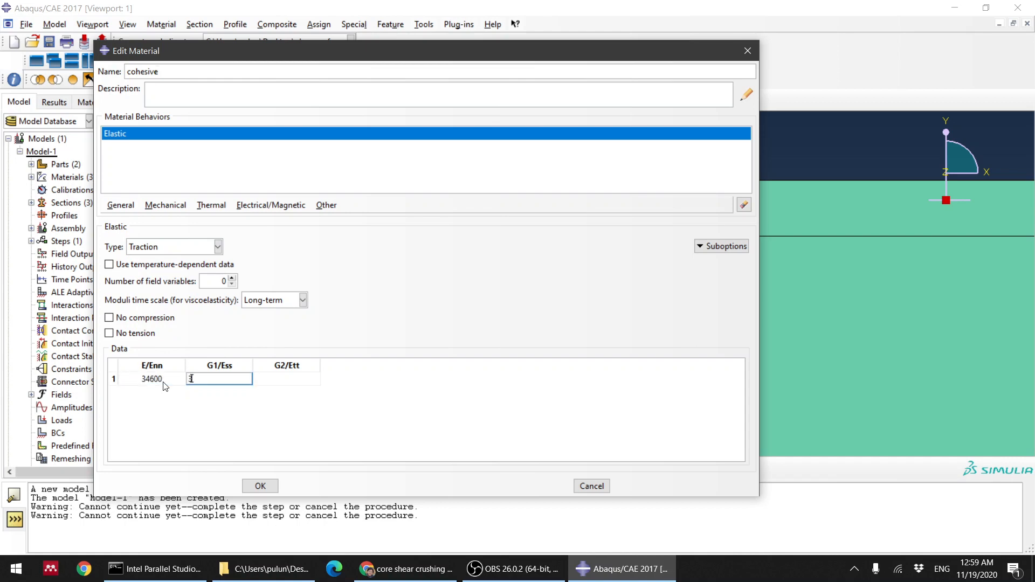
pyautogui.write('4600')
pyautogui.press('Tab')
pyautogui.write('3')
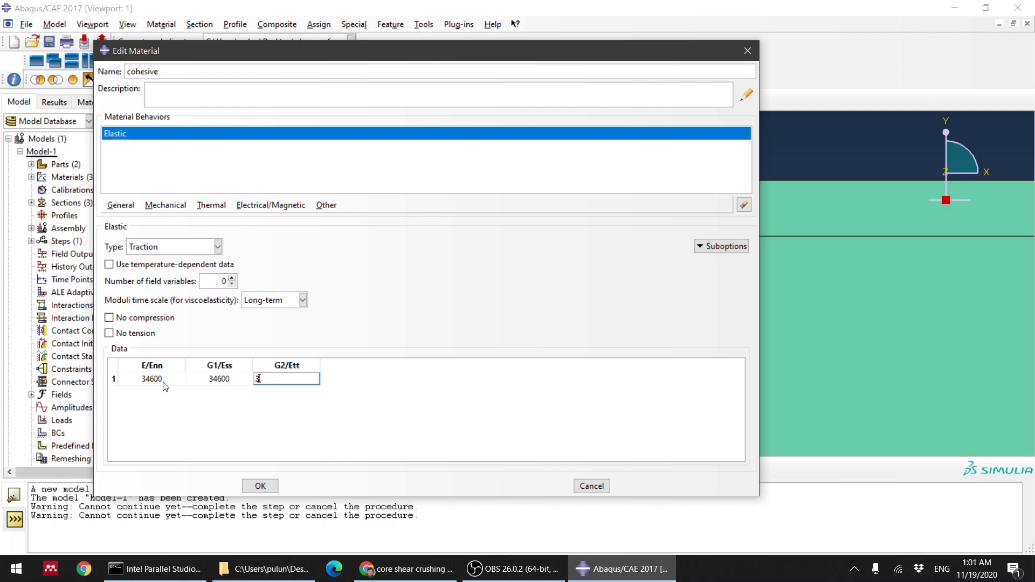
pyautogui.write('4600')
pyautogui.press('Return')
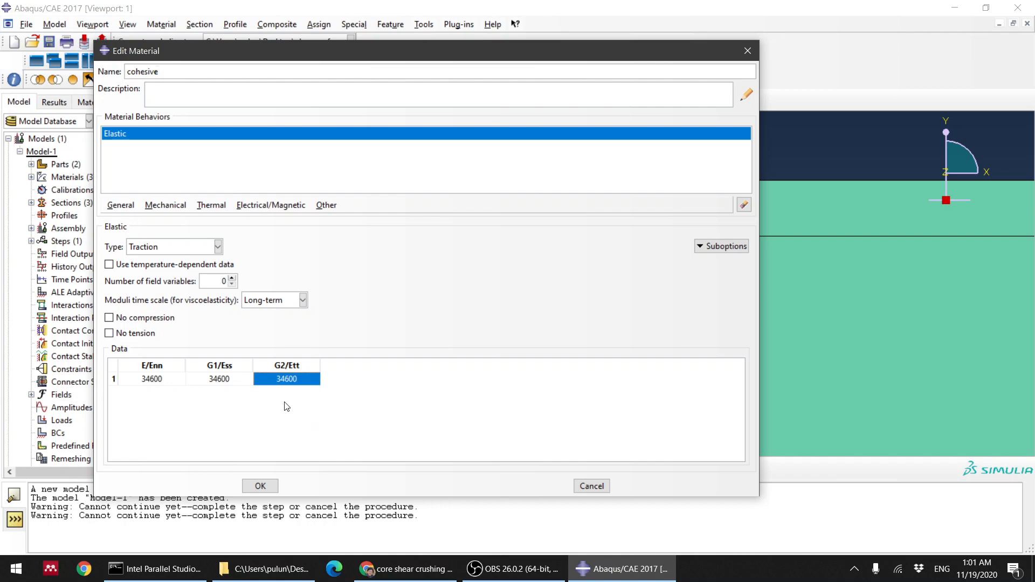
pyautogui.click(703, 246)
pyautogui.click(542, 245)
# - Add Quads Damage for traction separation with nominal stresses of 20 for normal-only mode and the first and second directions
pyautogui.click(166, 205)
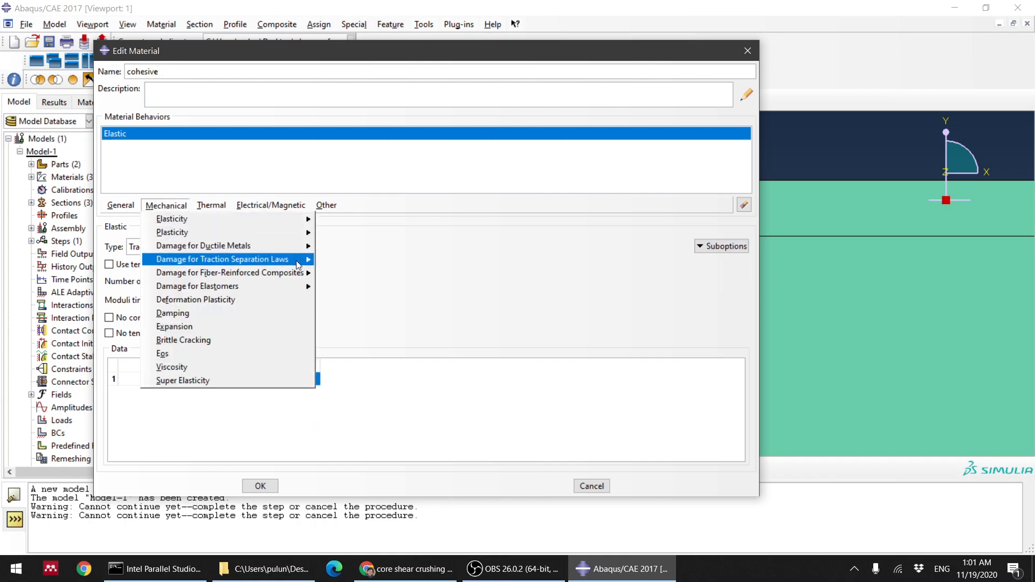
pyautogui.moveTo(298, 265)
pyautogui.click(357, 288)
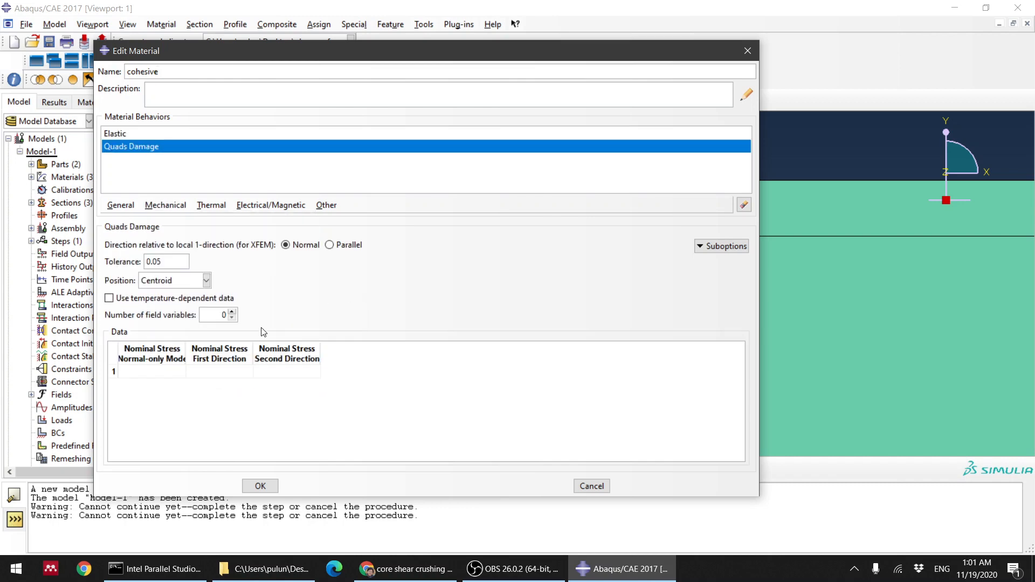
pyautogui.click(175, 371)
pyautogui.write('20')
pyautogui.press('Tab')
pyautogui.write('20')
pyautogui.press('Tab')
pyautogui.write('20')
pyautogui.click(278, 413)
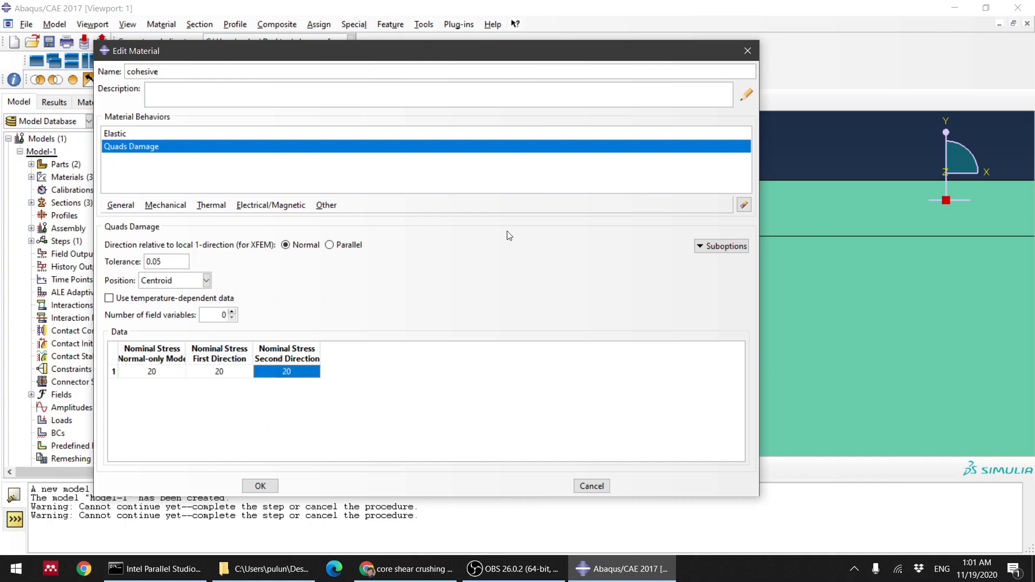
# - Add displacement-based damage evolution with linear softening and a displacement at failure of 0.1
pyautogui.click(722, 246)
pyautogui.click(717, 262)
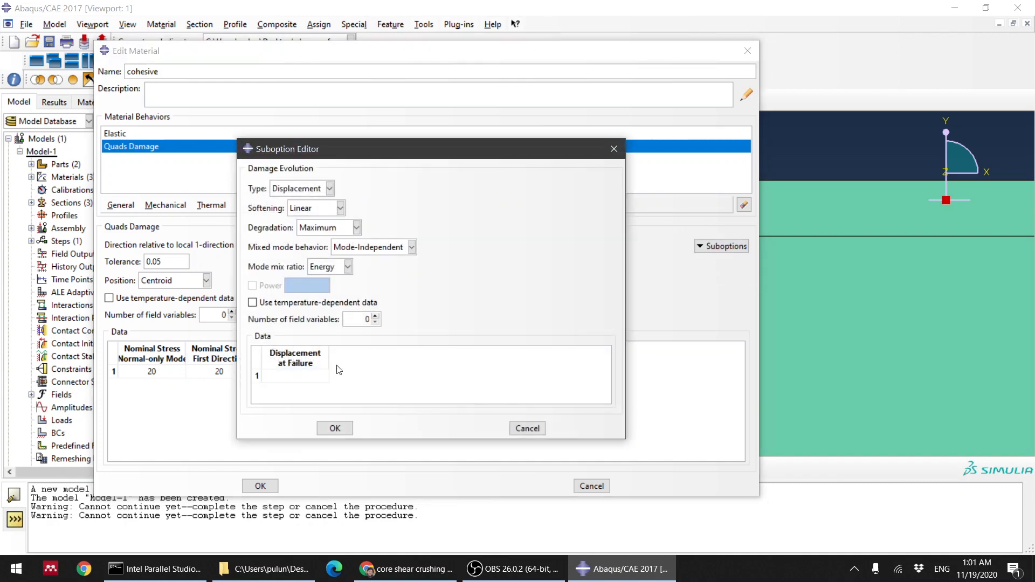
pyautogui.click(309, 379)
pyautogui.write('0.1')
pyautogui.click(333, 429)
# - Add cohesive damage stabilization with a viscosity coefficient of 0.0001
pyautogui.click(721, 246)
pyautogui.click(735, 275)
pyautogui.click(357, 189)
pyautogui.write('0.0001')
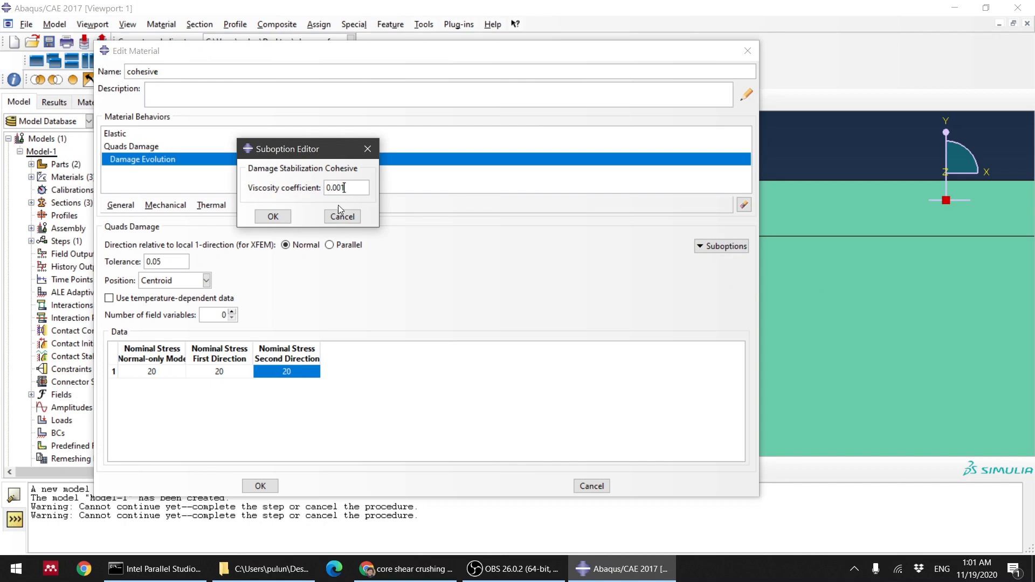
pyautogui.press('BackSpace')
pyautogui.write('01')
pyautogui.click(273, 217)
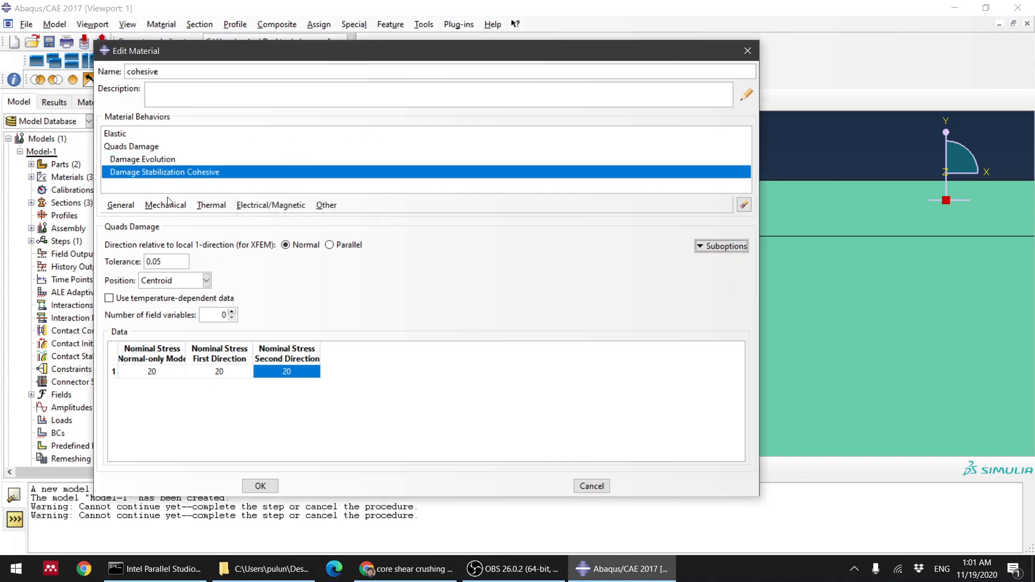
# - Check the damage evolution settings and save the cohesive material
pyautogui.click(142, 147)
pyautogui.doubleClick(141, 158)
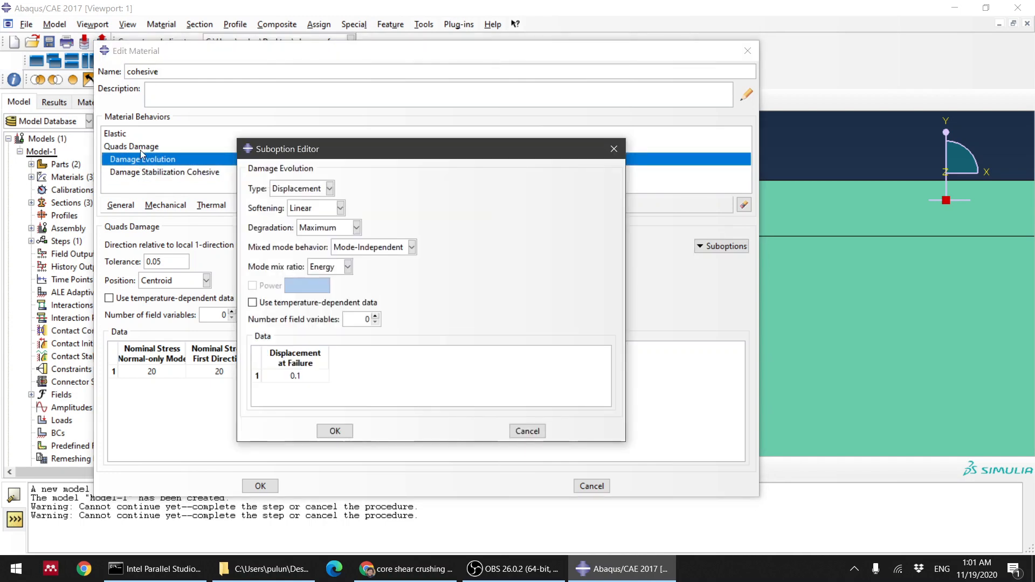
pyautogui.click(334, 431)
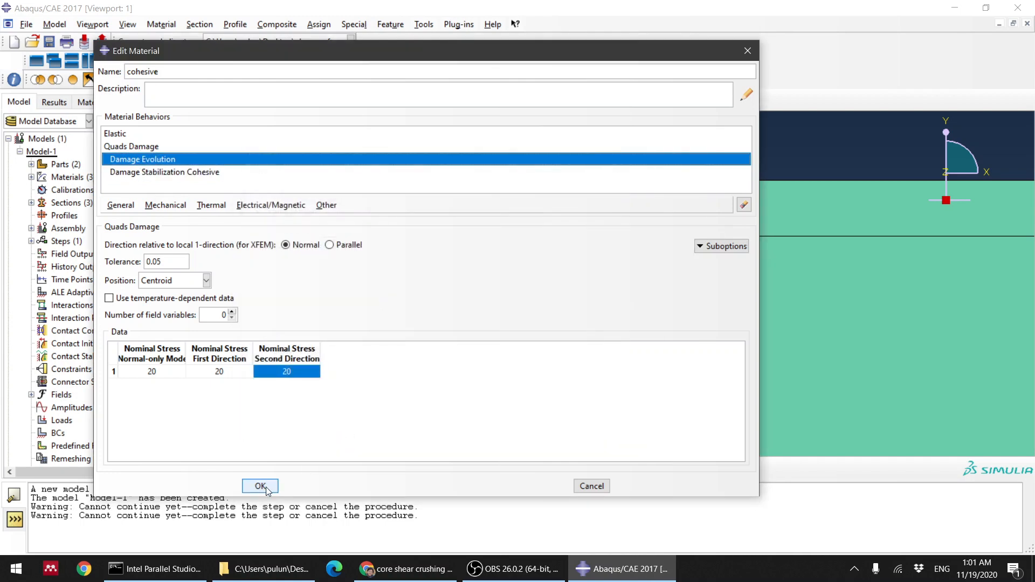
pyautogui.click(264, 487)
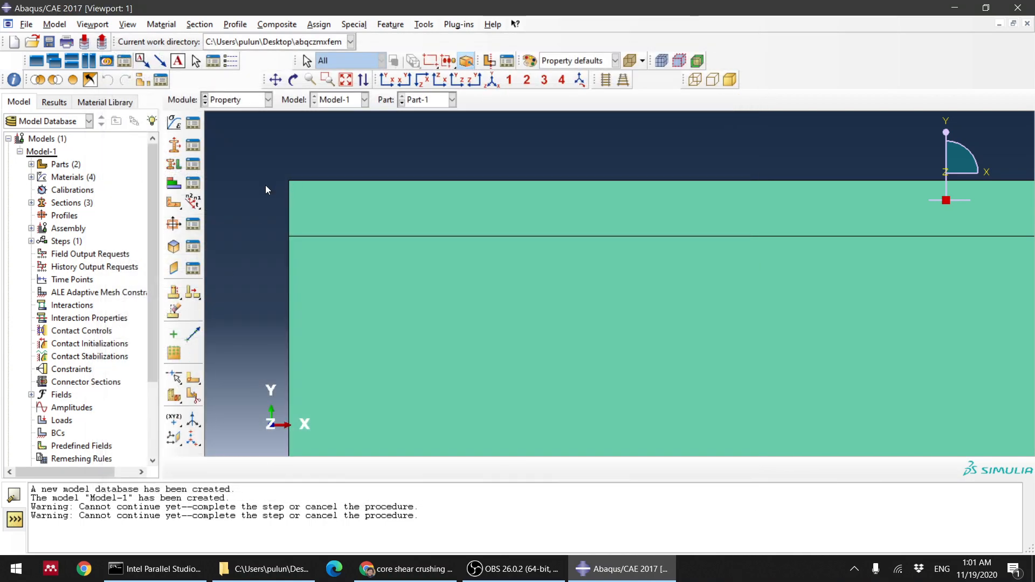
# - Create a Cohesive section that uses the cohesive material with a Traction Separation response
pyautogui.click(173, 145)
pyautogui.click(276, 290)
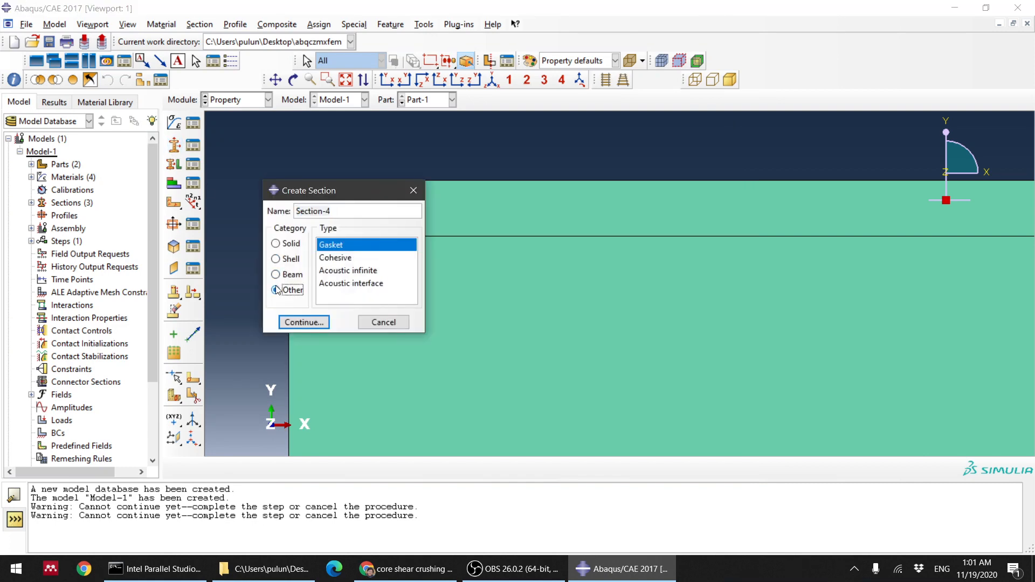
pyautogui.click(331, 258)
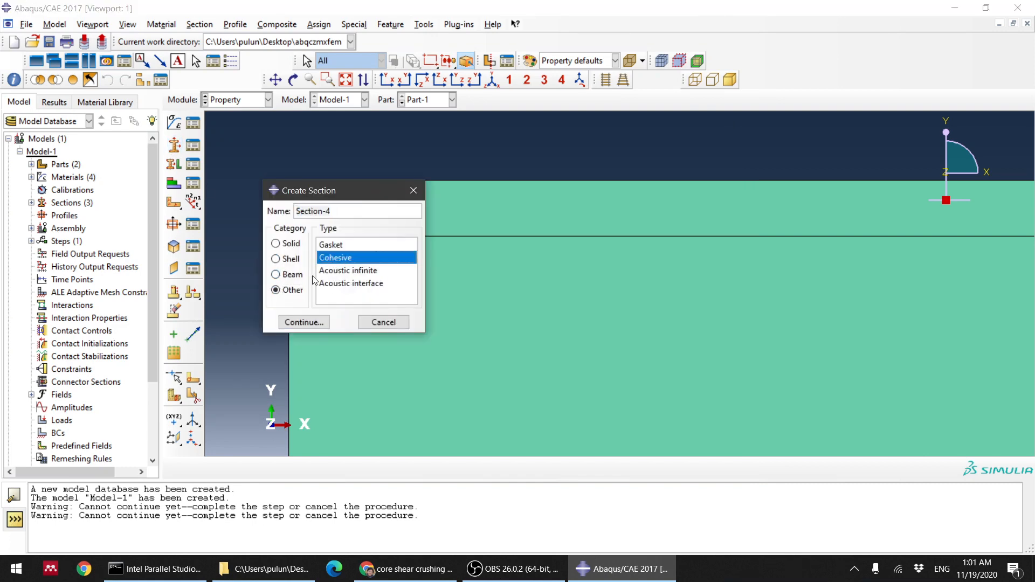
pyautogui.click(297, 322)
pyautogui.click(91, 129)
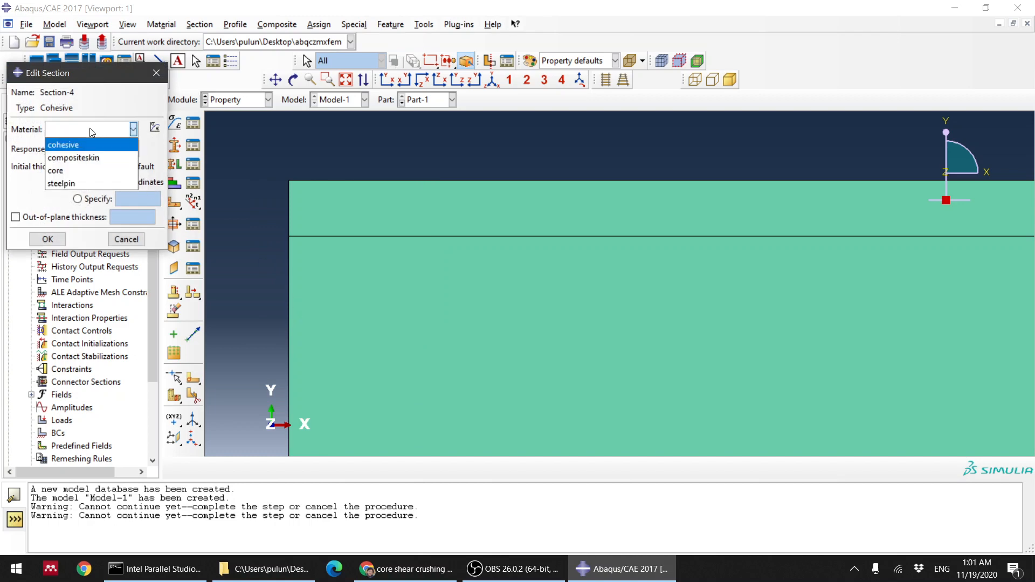
pyautogui.click(86, 144)
pyautogui.click(86, 149)
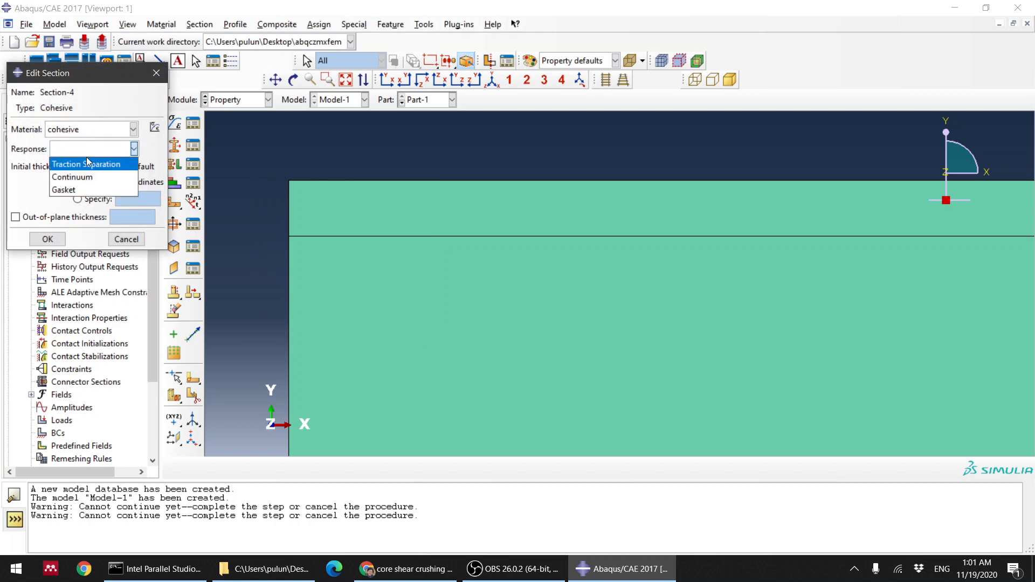
pyautogui.click(89, 168)
pyautogui.click(54, 239)
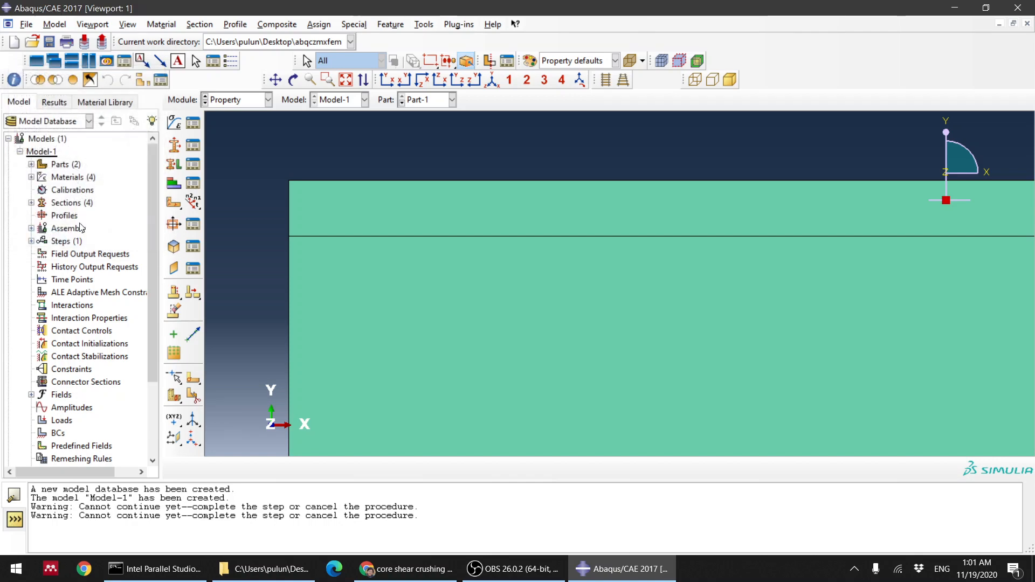
# - Assign Section-4, the cohesive section, to the very thin strip between the plate's upper skin and core
pyautogui.click(174, 164)
pyautogui.scroll(-2, 255, 226)
pyautogui.scroll(-4, 390, 253)
pyautogui.scroll(-3, 355, 230)
pyautogui.scroll(-3, 367, 215)
pyautogui.scroll(-3, 389, 227)
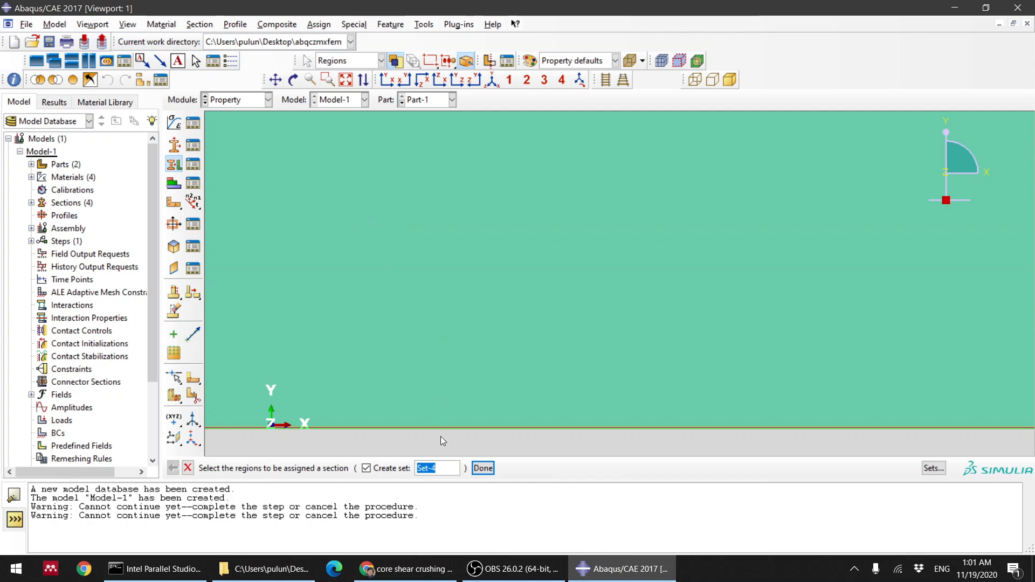
pyautogui.click(440, 444)
pyautogui.scroll(3, 447, 359)
pyautogui.middleClick(460, 332)
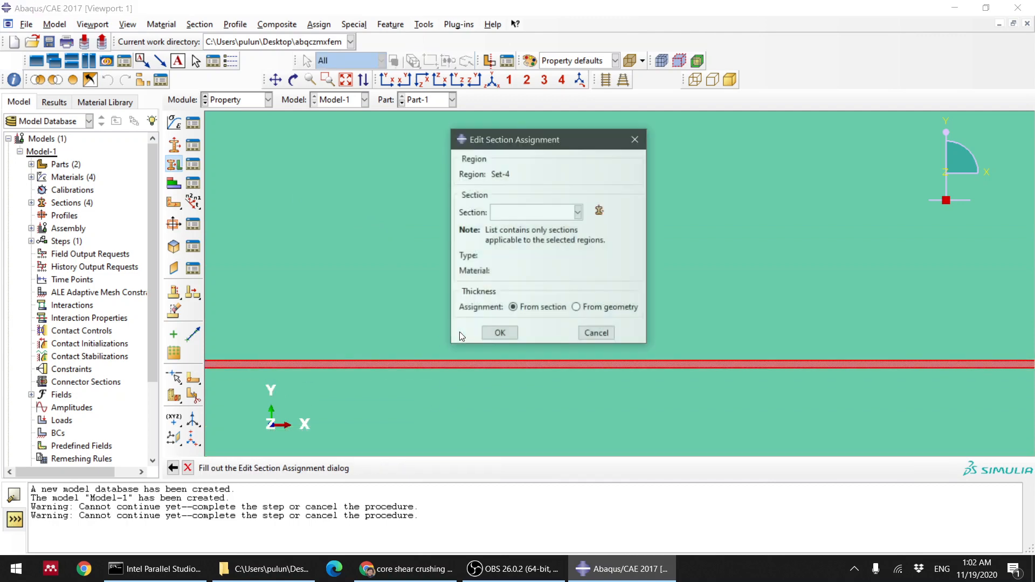
pyautogui.click(528, 215)
pyautogui.click(516, 266)
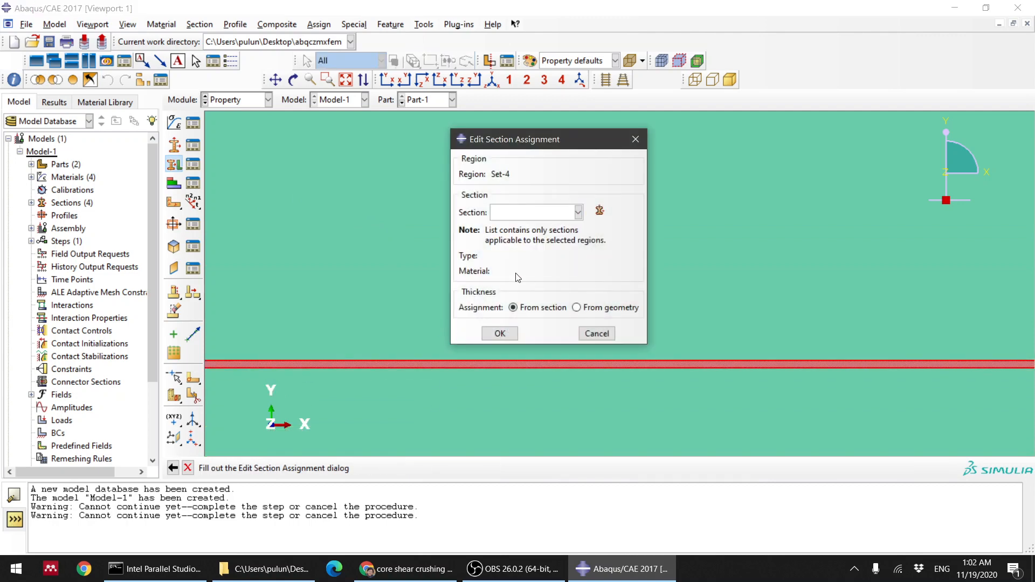
pyautogui.click(527, 215)
pyautogui.click(521, 266)
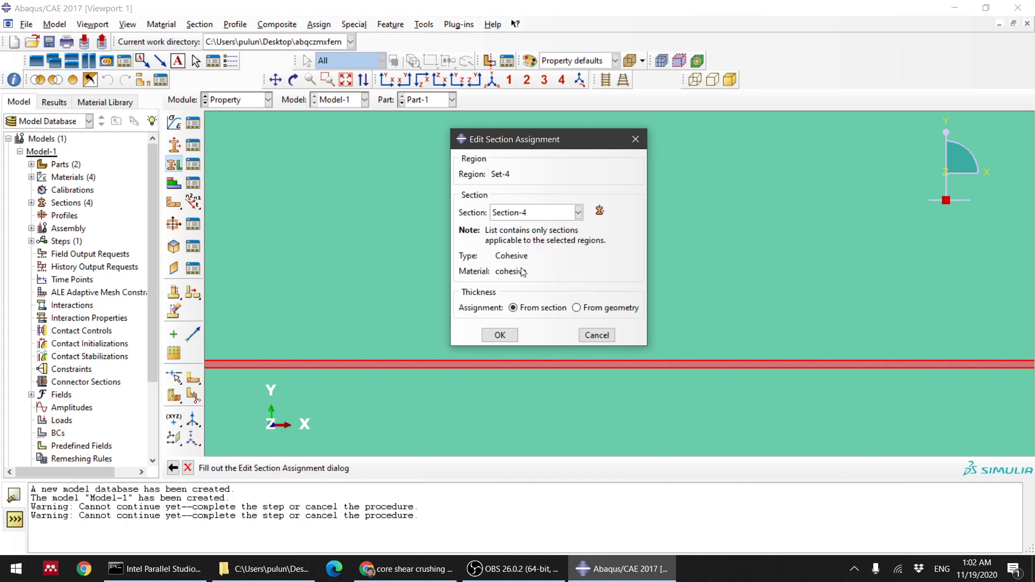
pyautogui.click(500, 334)
# - Assign Section-4, the cohesive section, to the very thin strip between the plate's core and lower skin
pyautogui.scroll(5, 475, 243)
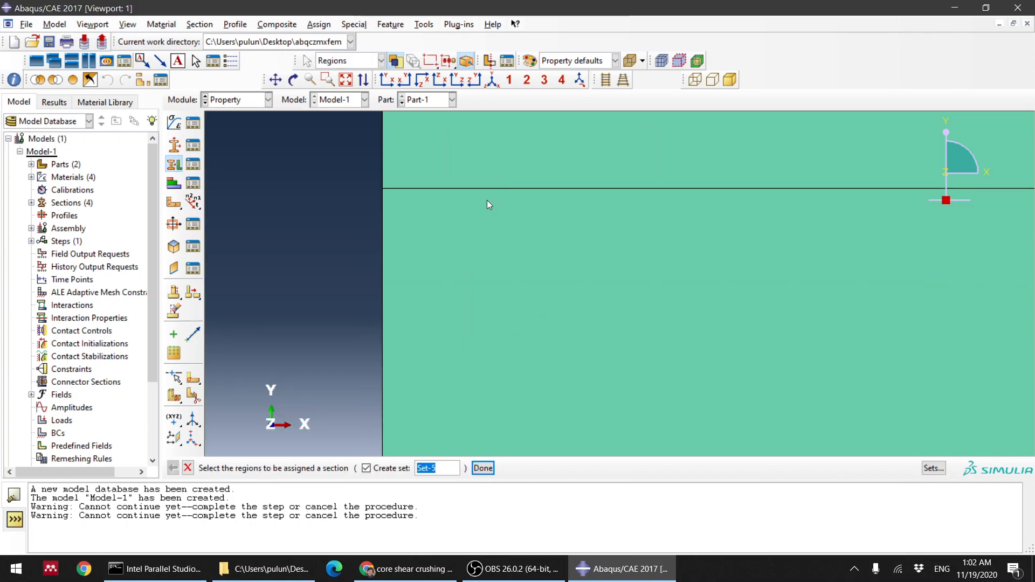
pyautogui.scroll(12, 460, 190)
pyautogui.scroll(-7, 458, 282)
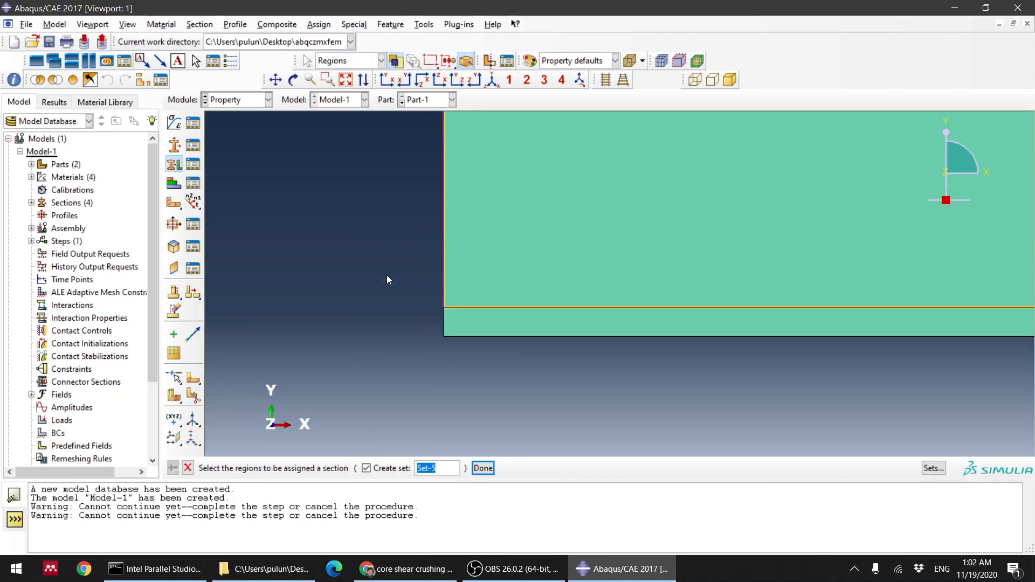
pyautogui.scroll(-6, 385, 282)
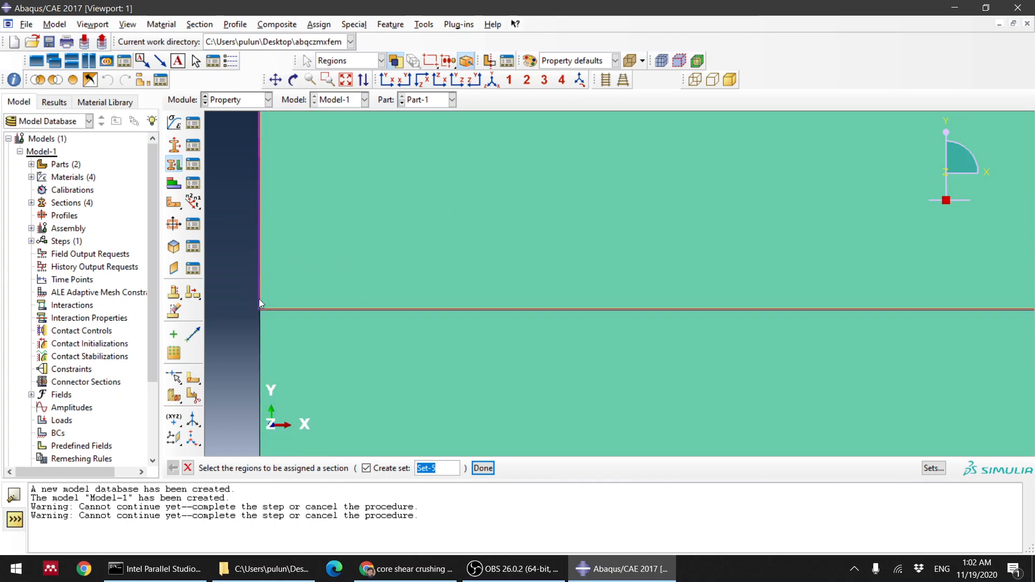
pyautogui.scroll(1, 283, 302)
pyautogui.scroll(-5, 217, 297)
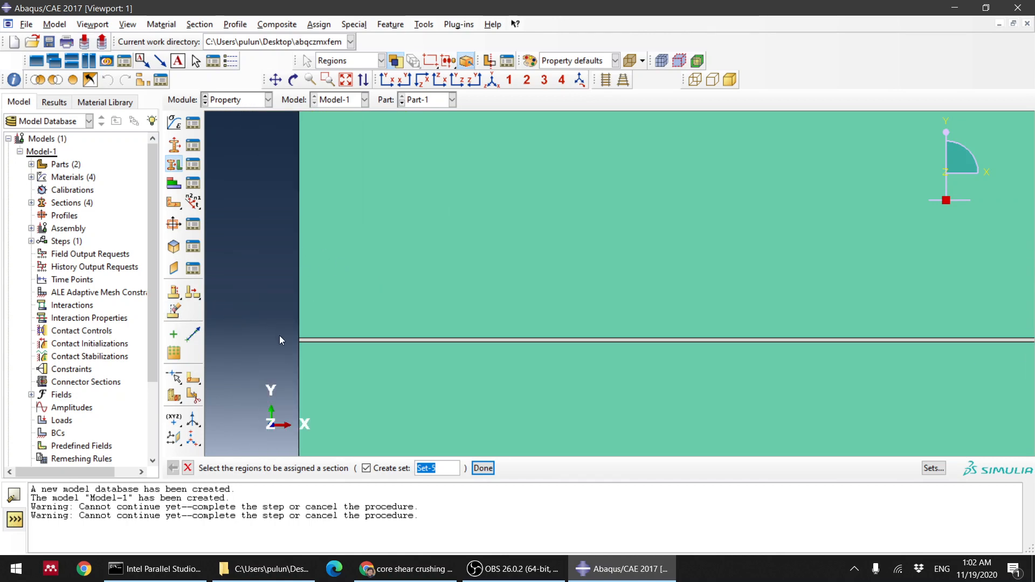
pyautogui.scroll(-3, 279, 337)
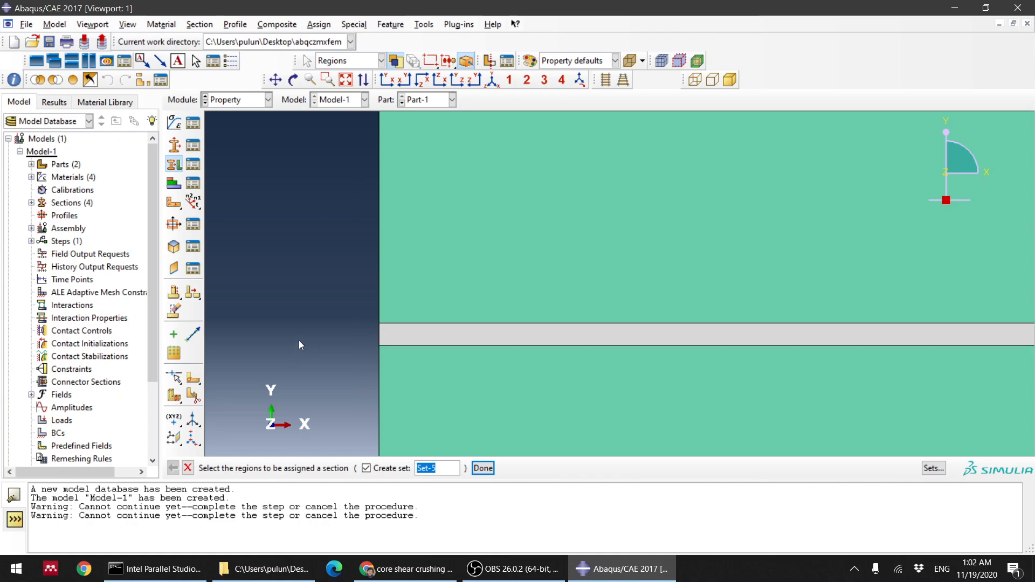
pyautogui.scroll(-2, 389, 341)
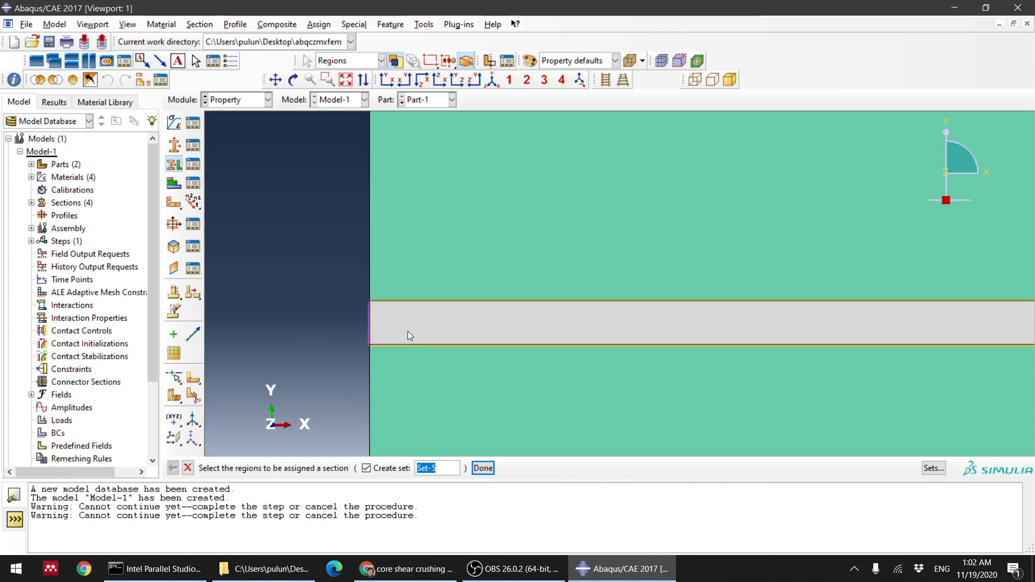
pyautogui.click(407, 331)
pyautogui.click(484, 470)
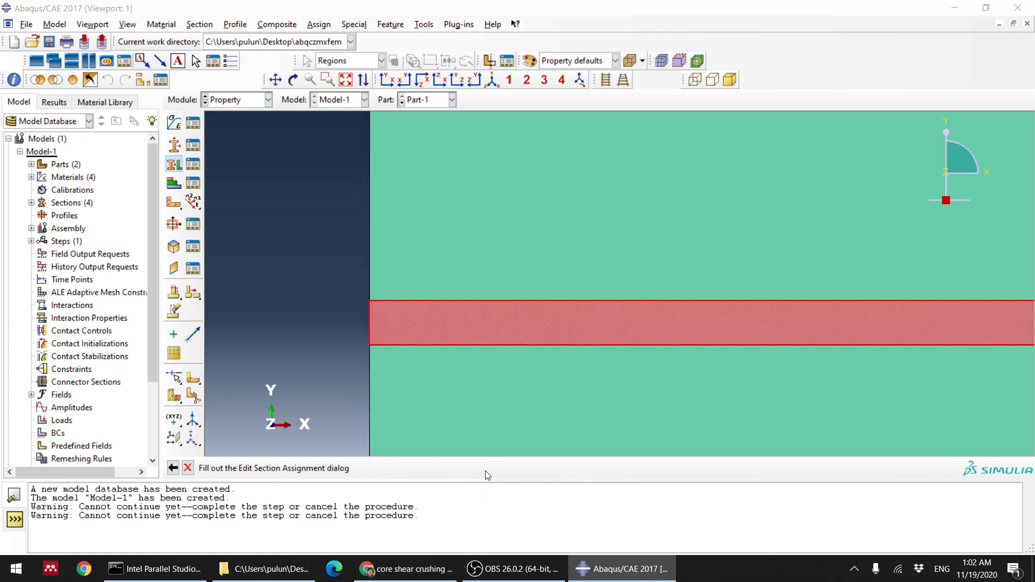
pyautogui.click(546, 213)
pyautogui.click(529, 268)
pyautogui.click(501, 334)
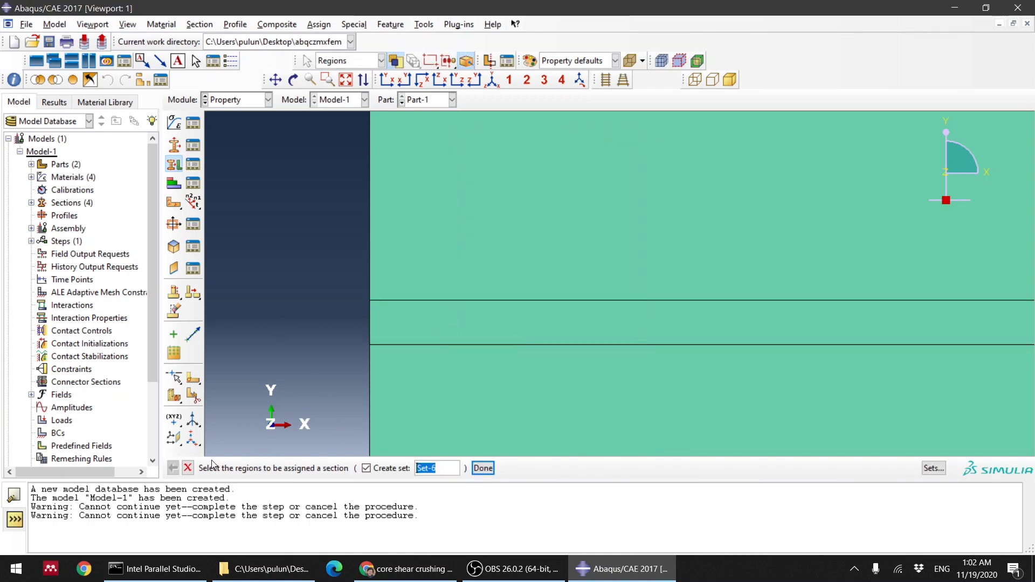
pyautogui.click(187, 468)
# - Switch to the Assembly module and create dependent instances of Part-1 and Part-2
pyautogui.scroll(8, 259, 281)
pyautogui.scroll(10, 283, 295)
pyautogui.scroll(3, 325, 364)
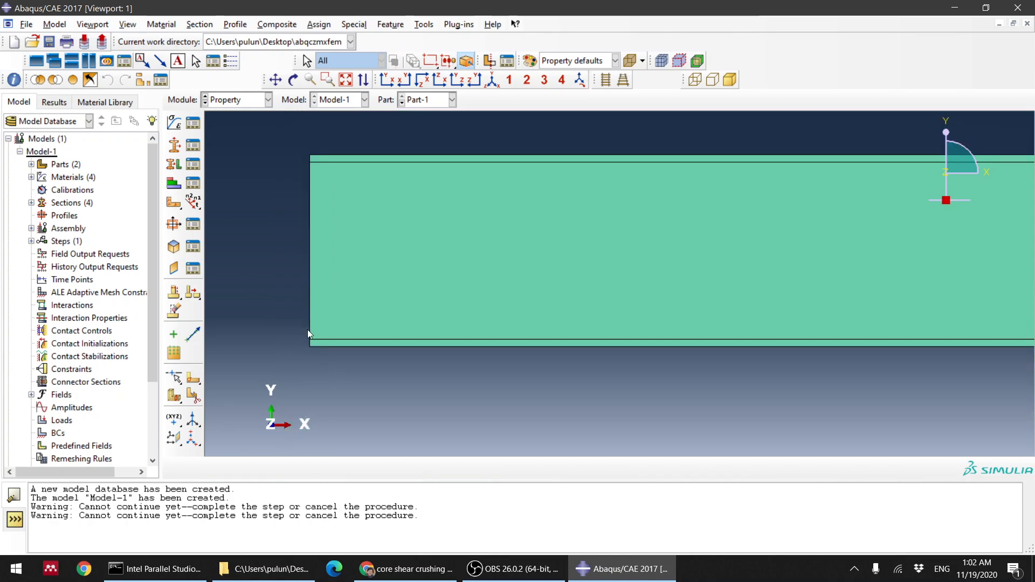
pyautogui.scroll(3, 253, 249)
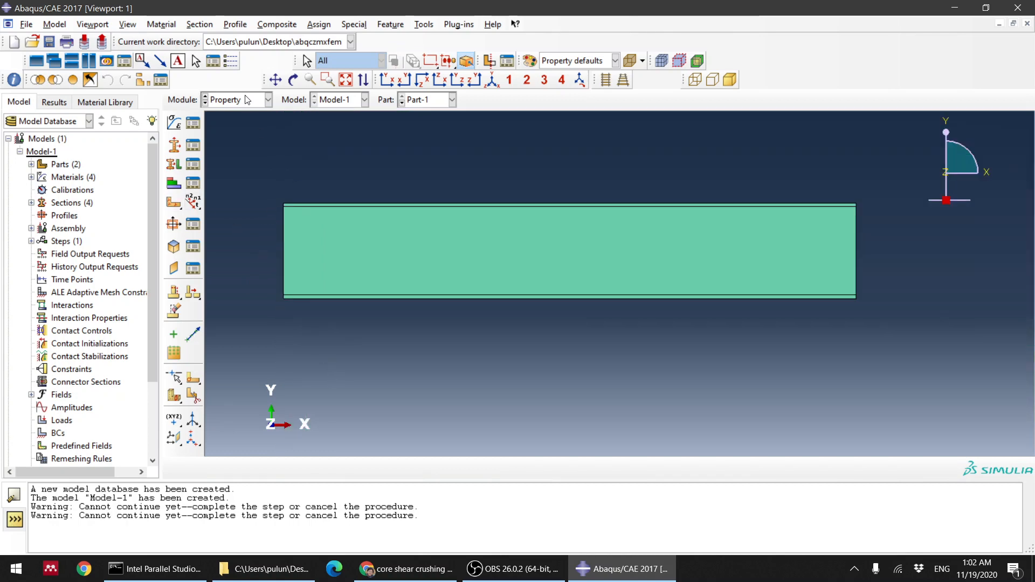
pyautogui.click(268, 99)
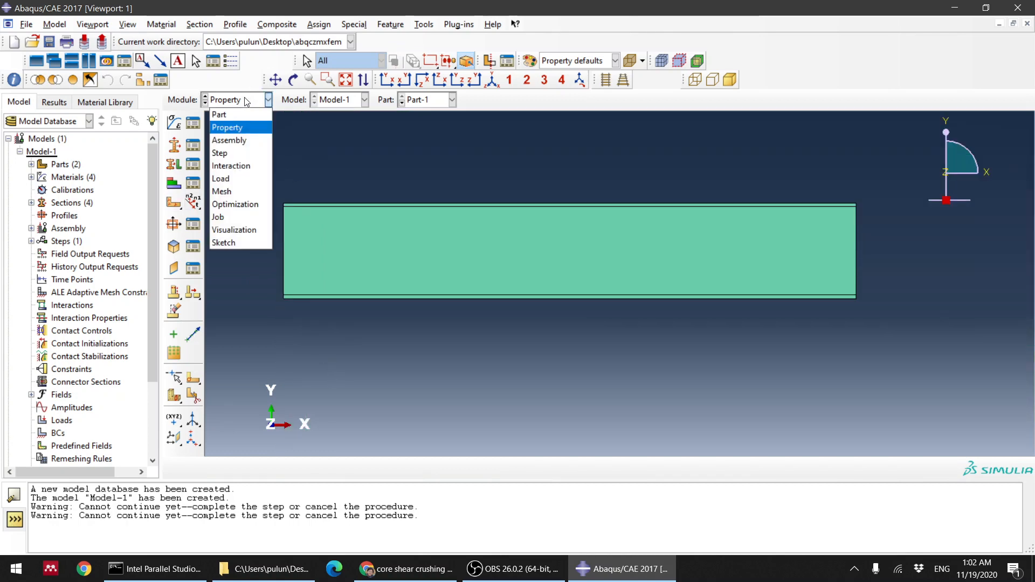
pyautogui.click(238, 141)
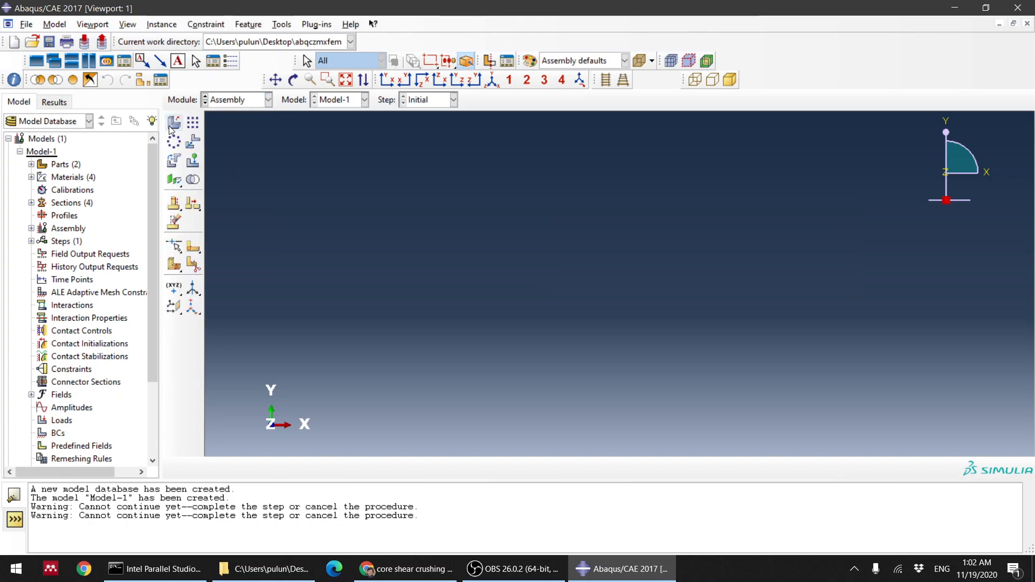
pyautogui.click(174, 123)
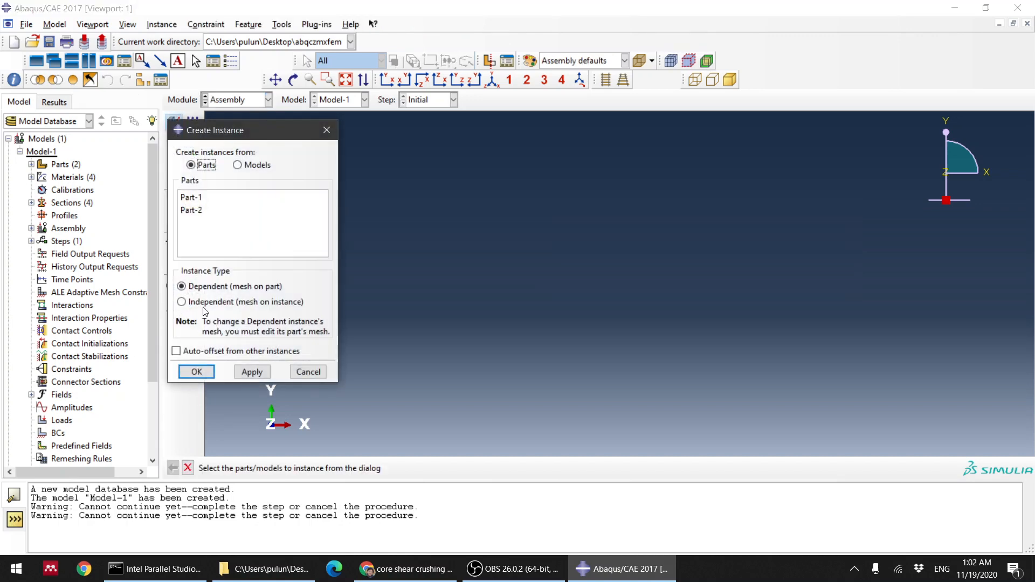
pyautogui.click(207, 198)
pyautogui.keyDown('shift'); pyautogui.click(209, 209); pyautogui.keyUp('shift')
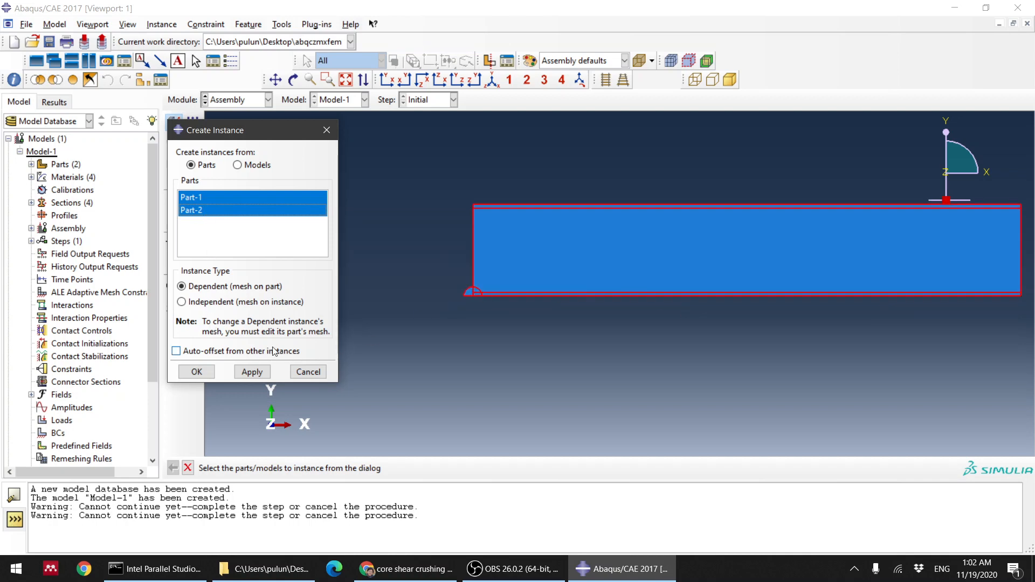
pyautogui.click(251, 374)
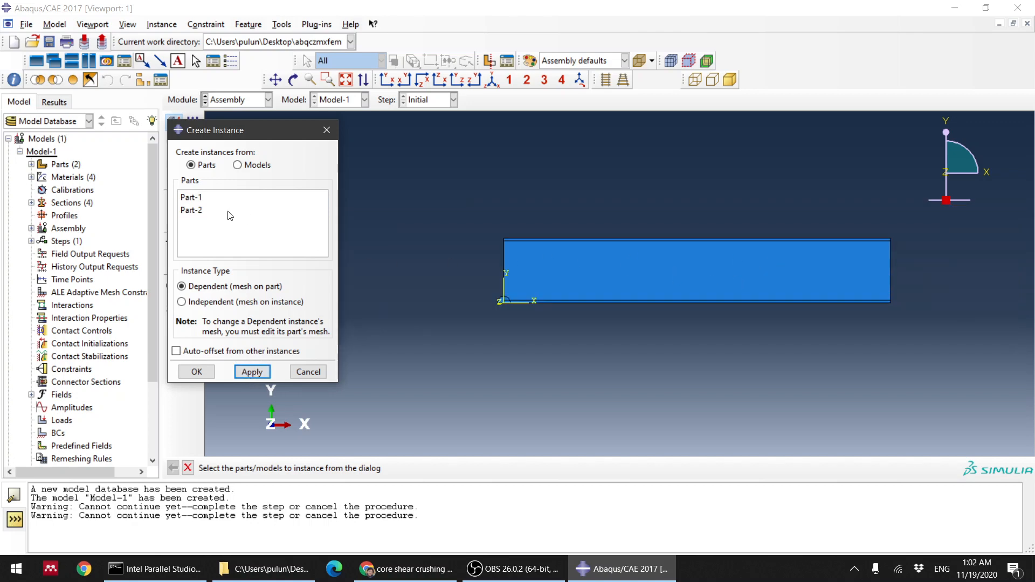
# - Add two more dependent instances of Part-2, auto-offset from the other instances
pyautogui.click(205, 211)
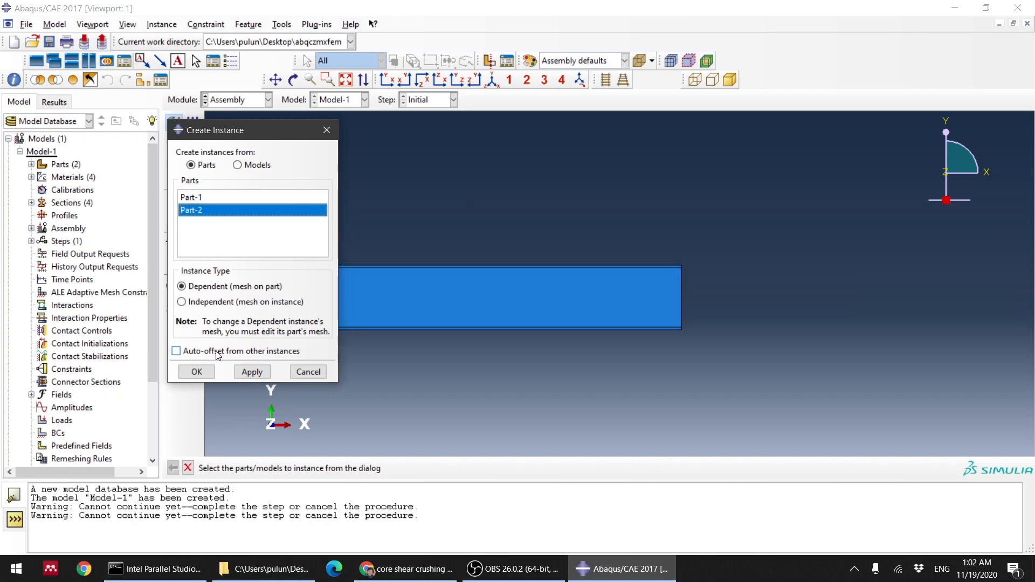
pyautogui.click(215, 351)
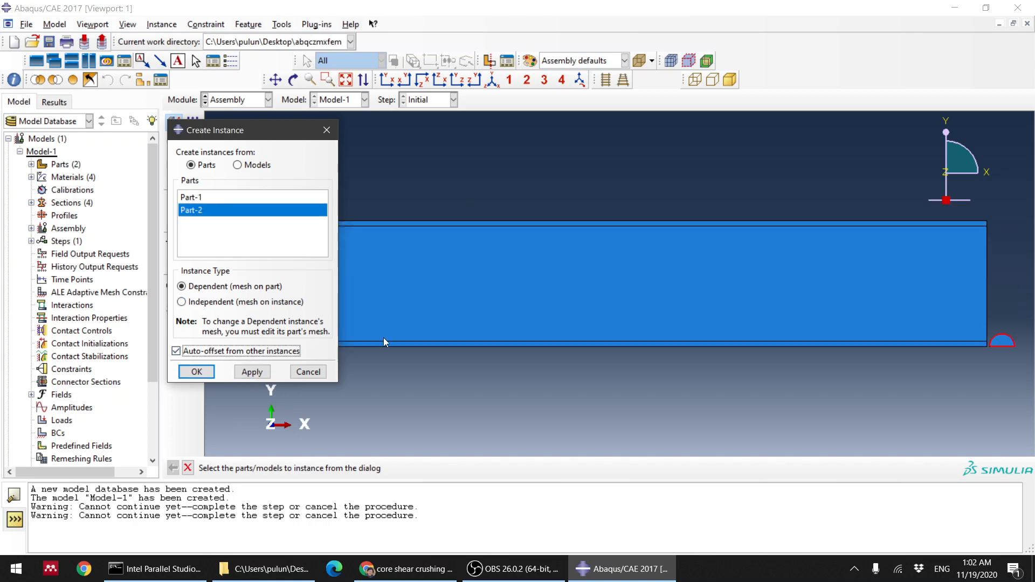
pyautogui.click(251, 372)
pyautogui.click(198, 212)
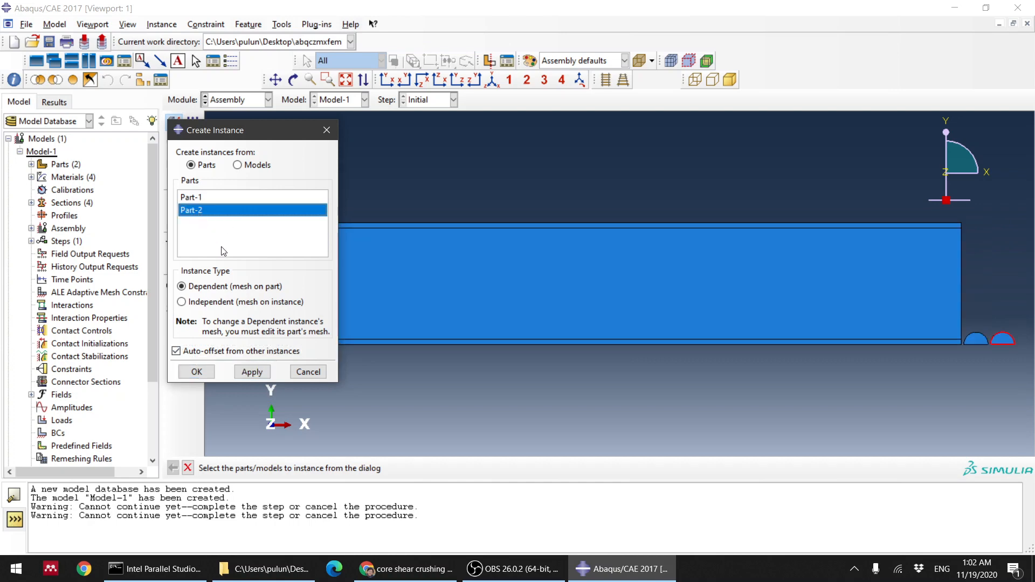
pyautogui.click(197, 371)
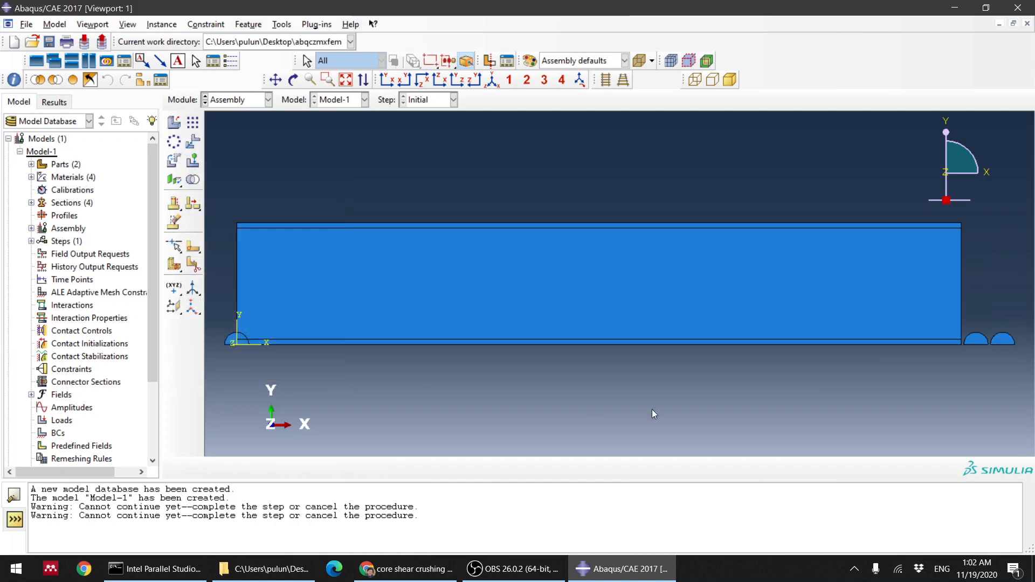
# - Translate the pin instance at the plate's lower-left corner from start point 0,0 to end point 10,0
pyautogui.scroll(3, 755, 334)
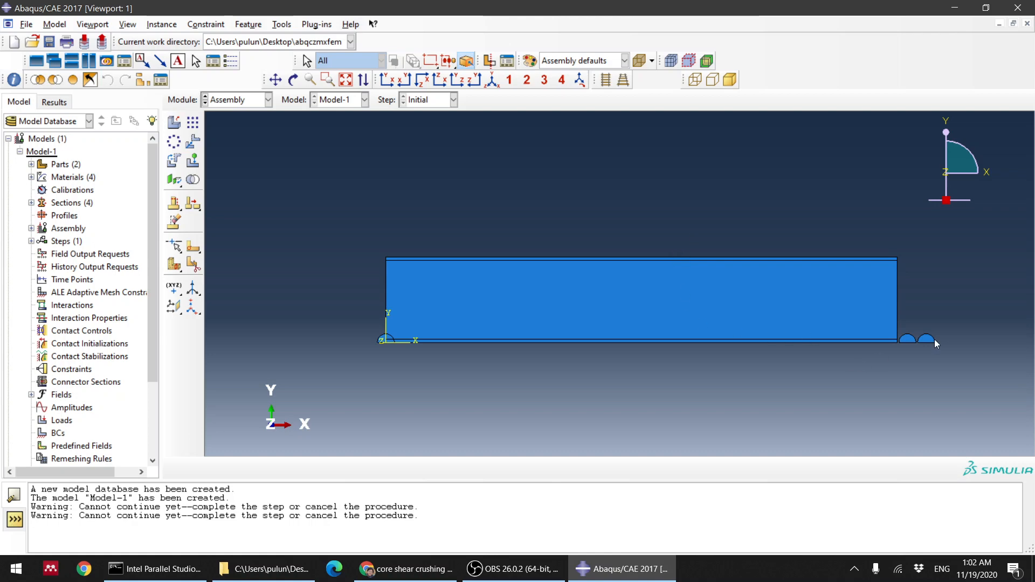
pyautogui.scroll(-2, 927, 341)
pyautogui.scroll(3, 927, 342)
pyautogui.scroll(-2, 926, 339)
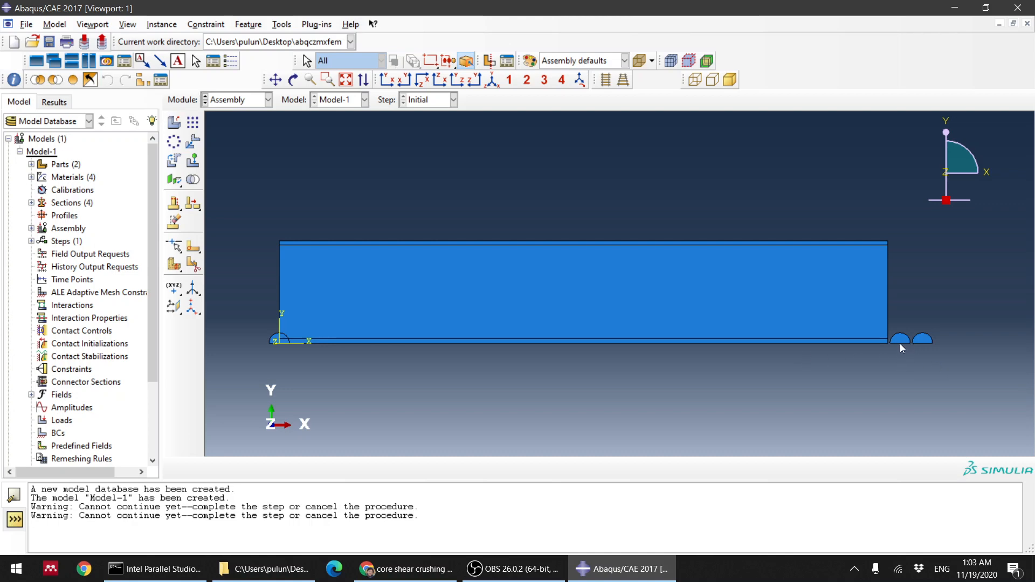
pyautogui.click(194, 144)
pyautogui.scroll(-3, 259, 333)
pyautogui.click(303, 360)
pyautogui.middleClick(318, 402)
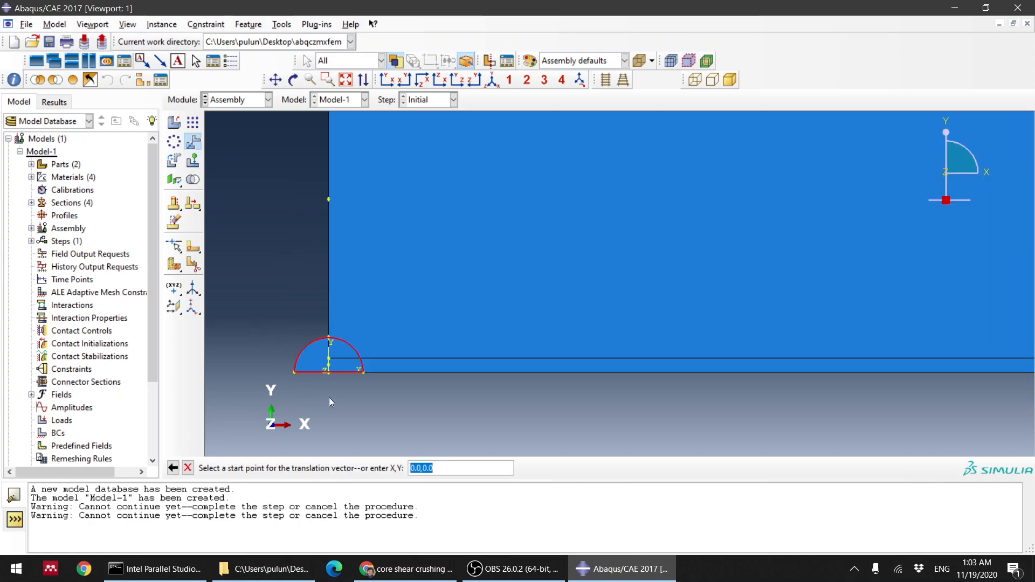
pyautogui.press('Return')
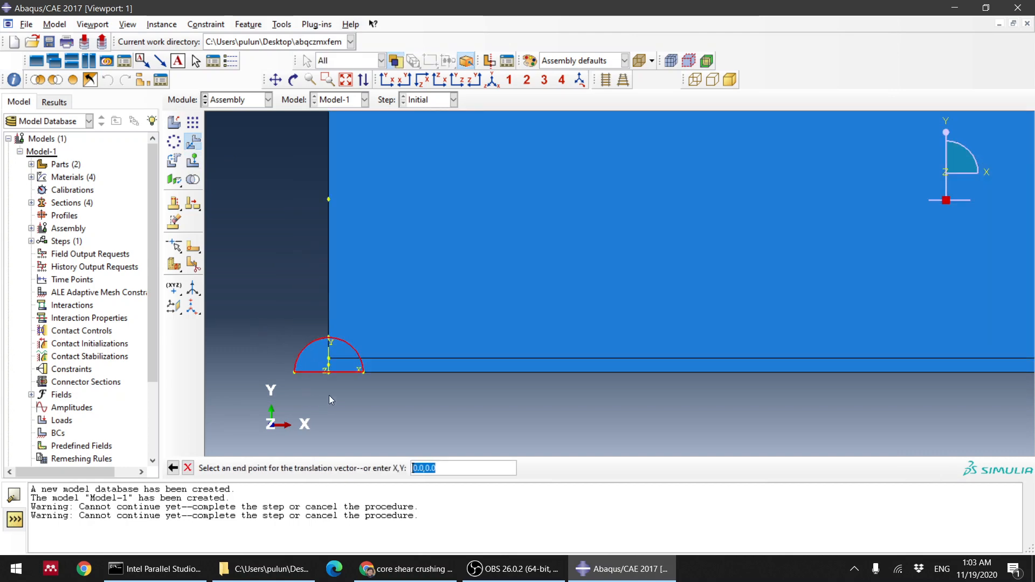
pyautogui.write('10,0')
pyautogui.press('Return')
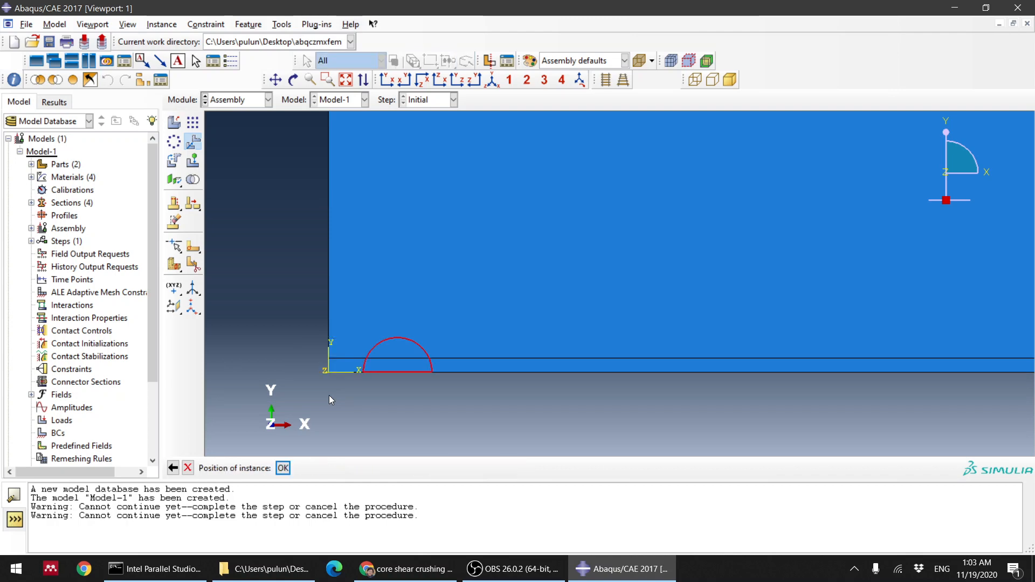
# - Try an end point of 100,0 for the translation of the lower-left pin
pyautogui.click(173, 468)
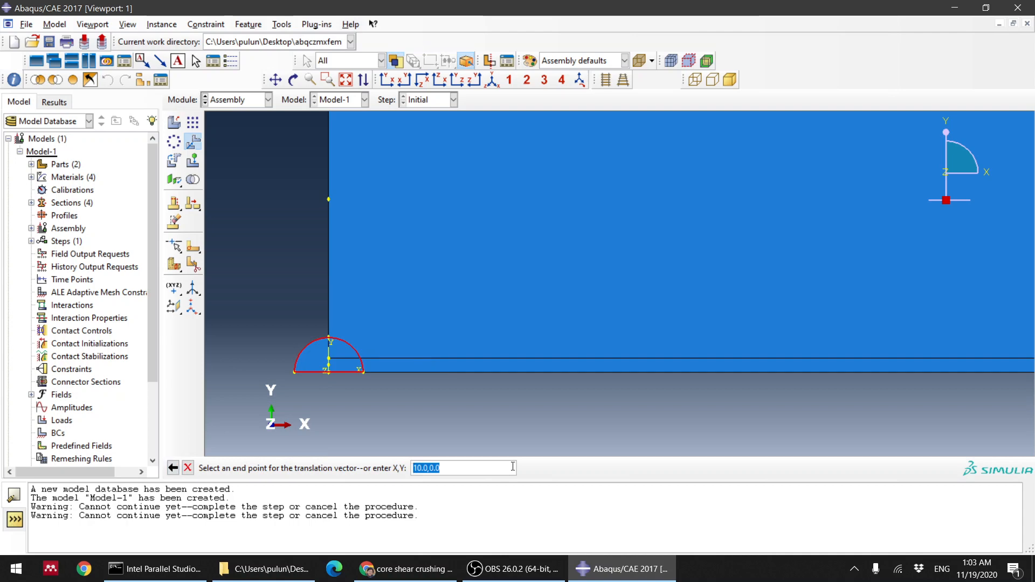
pyautogui.click(418, 469)
pyautogui.write('0')
pyautogui.press('Return')
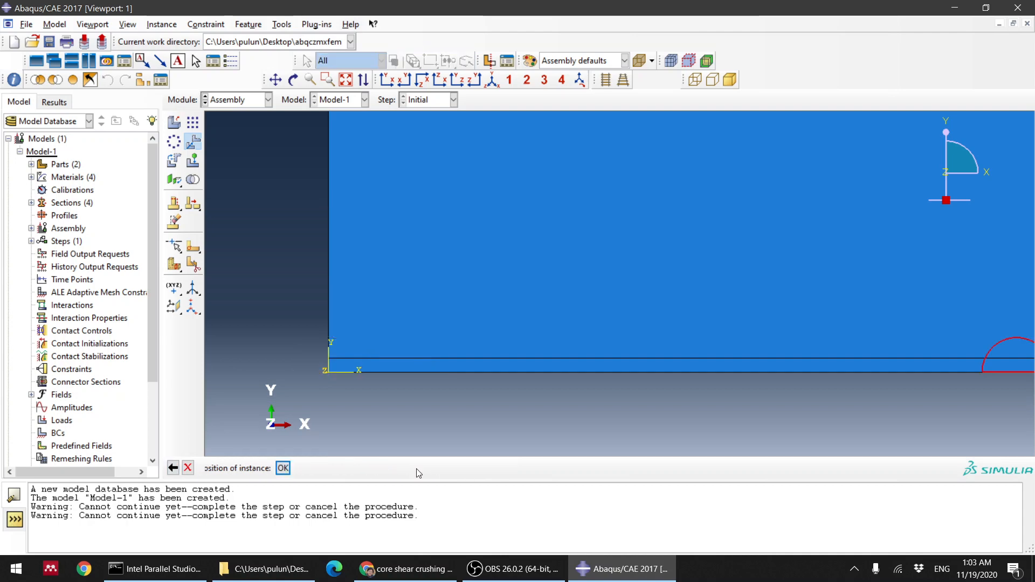
pyautogui.scroll(-5, 448, 387)
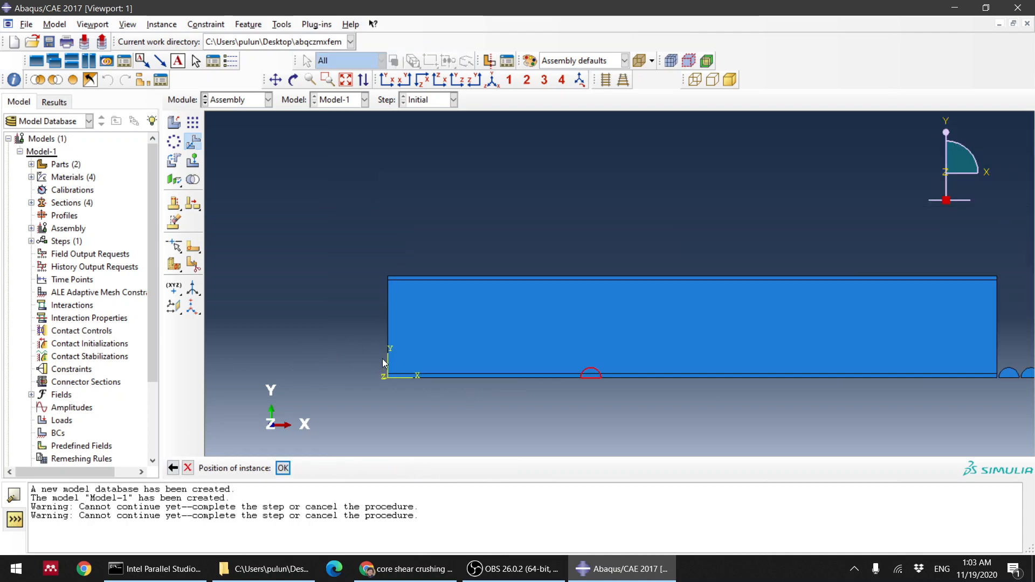
pyautogui.scroll(2, 383, 358)
# - Change the pin's translation end point to 50,0 and accept the new position
pyautogui.click(172, 468)
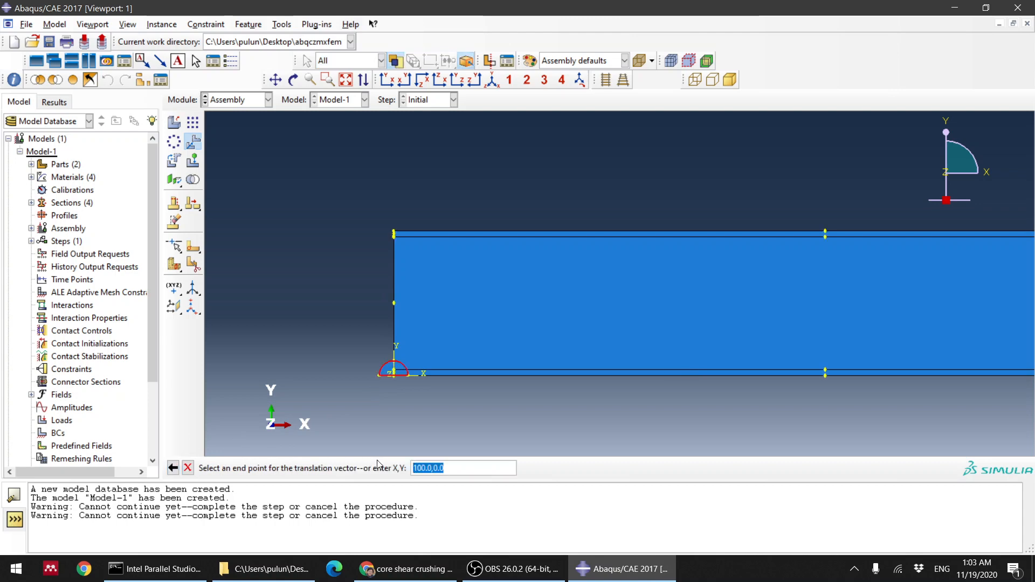
pyautogui.click(419, 468)
pyautogui.press('BackSpace')
pyautogui.press('BackSpace')
pyautogui.write('5')
pyautogui.press('Return')
pyautogui.scroll(-2, 530, 330)
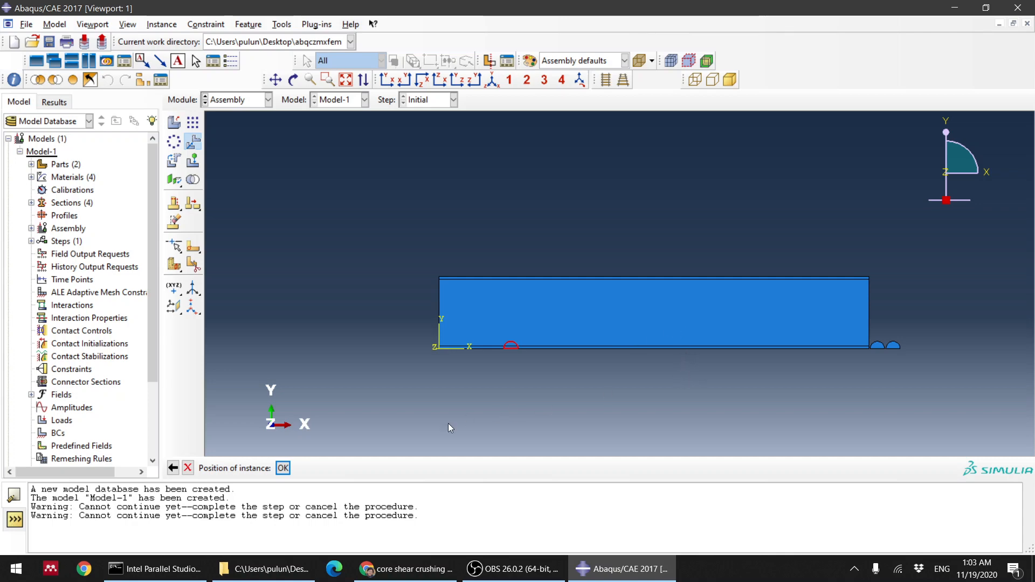
pyautogui.click(282, 469)
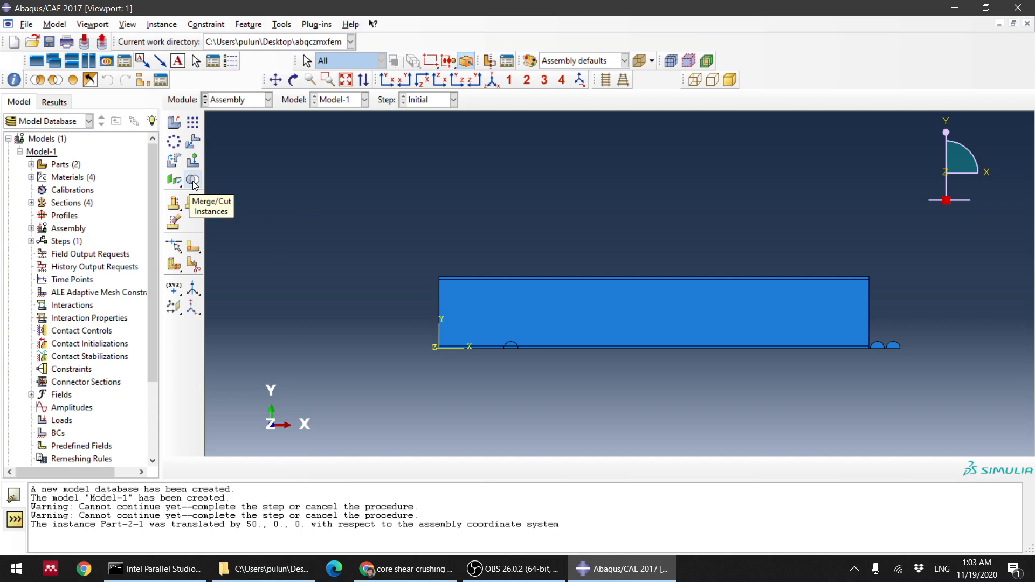
# - Translate the pin instance just beyond the plate's right edge from start point 0,0 to end point -50,0 and accept the position
pyautogui.click(193, 141)
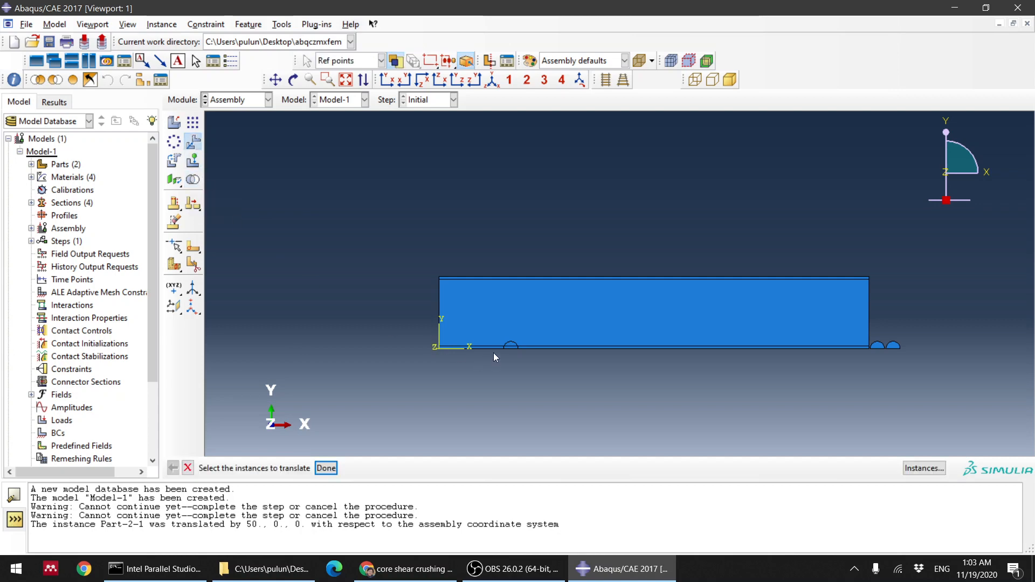
pyautogui.scroll(-5, 494, 353)
pyautogui.scroll(-1, 506, 345)
pyautogui.click(565, 308)
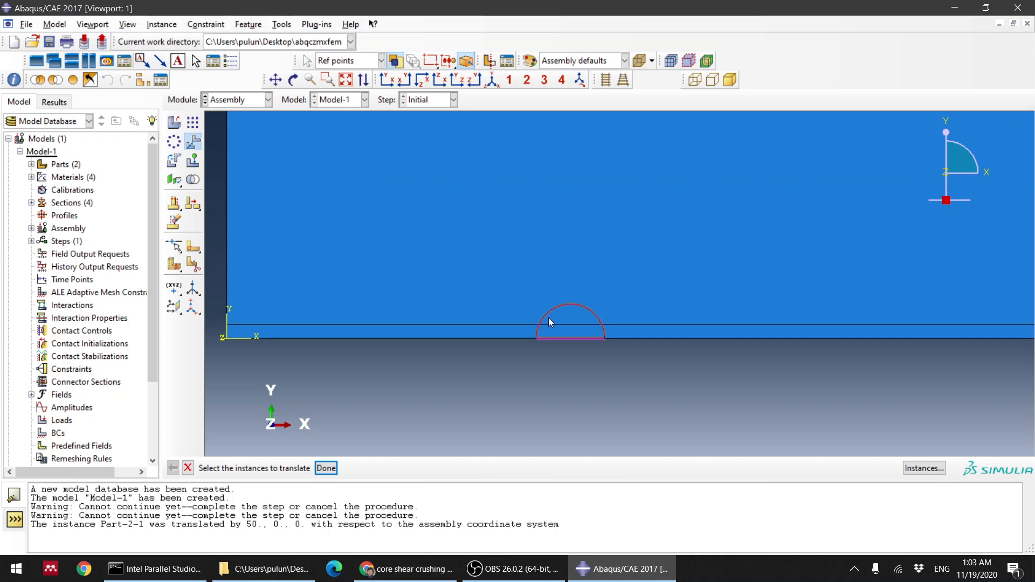
pyautogui.scroll(4, 551, 315)
pyautogui.scroll(5, 462, 439)
pyautogui.scroll(-8, 812, 371)
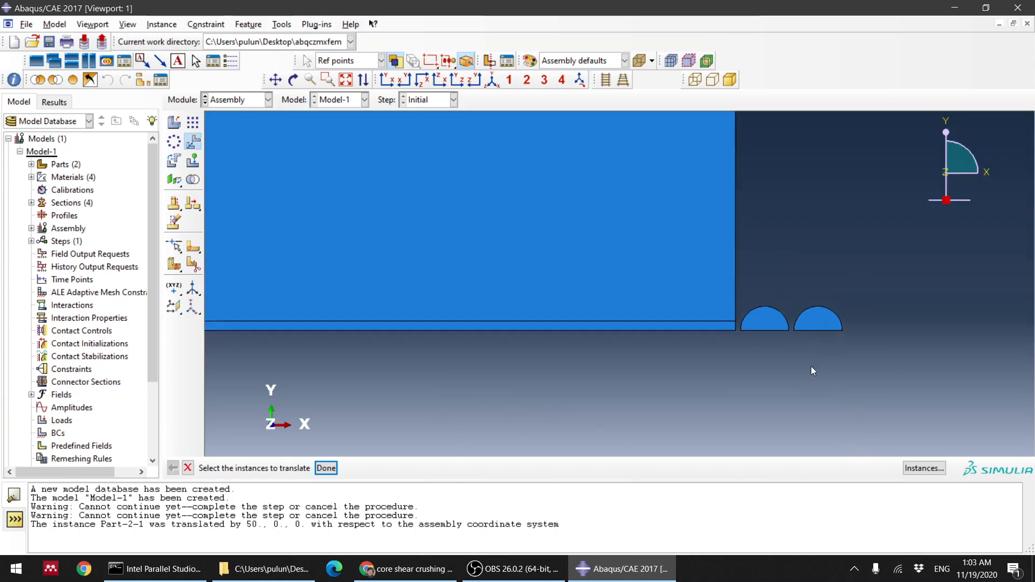
pyautogui.middleClick(729, 403)
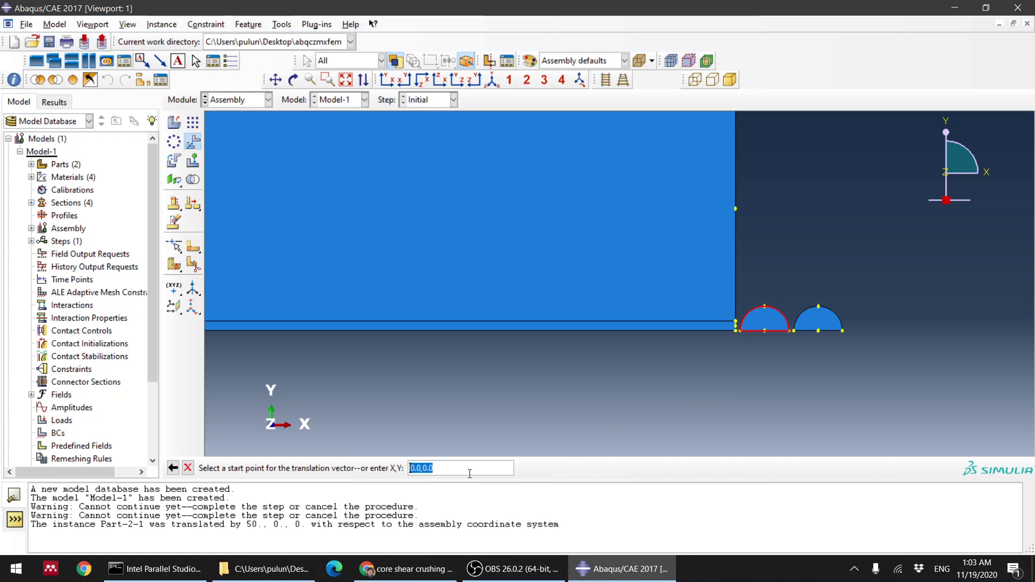
pyautogui.press('Return')
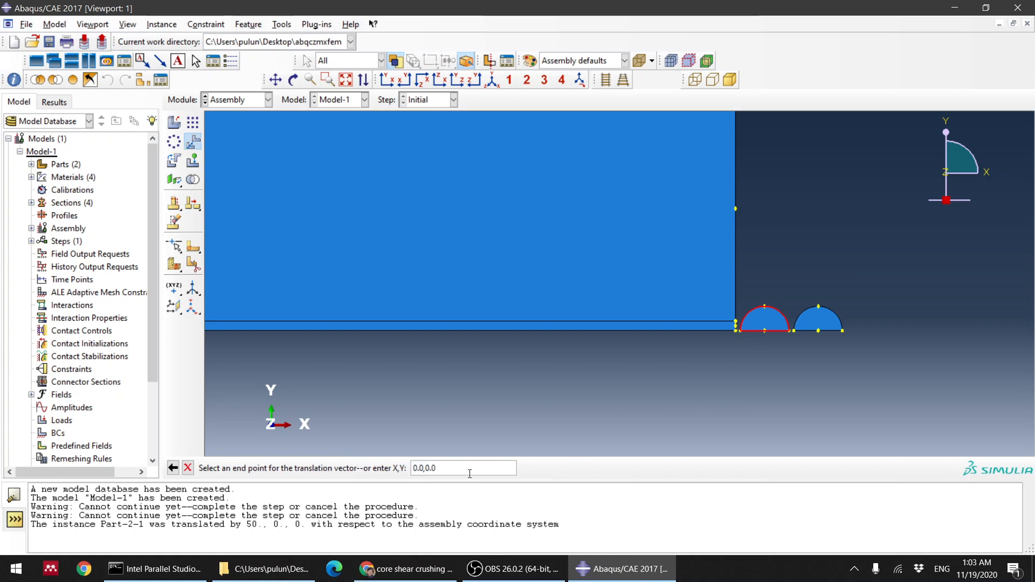
pyautogui.write('-50')
pyautogui.press('Return')
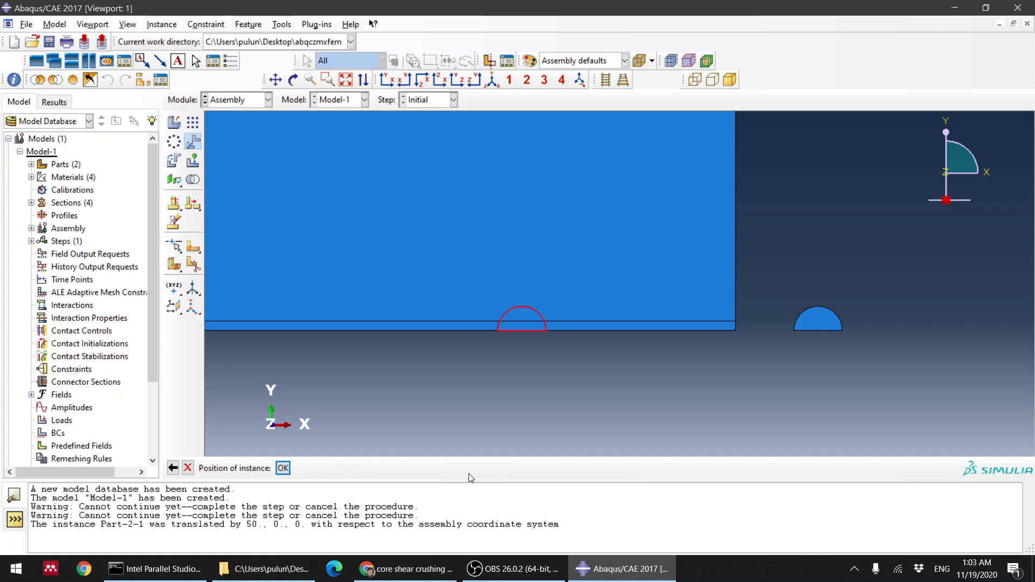
pyautogui.scroll(-5, 638, 334)
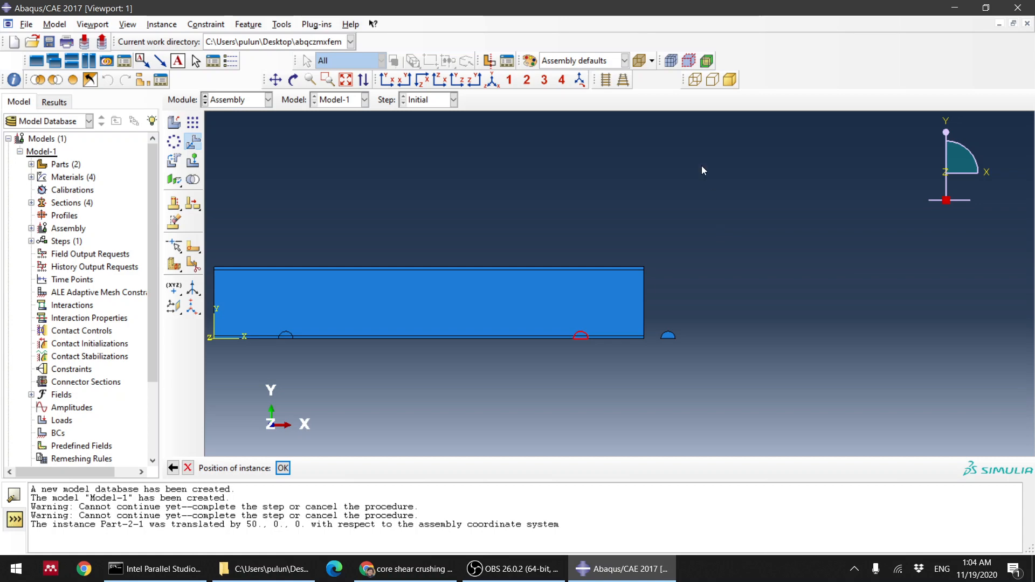
pyautogui.click(283, 468)
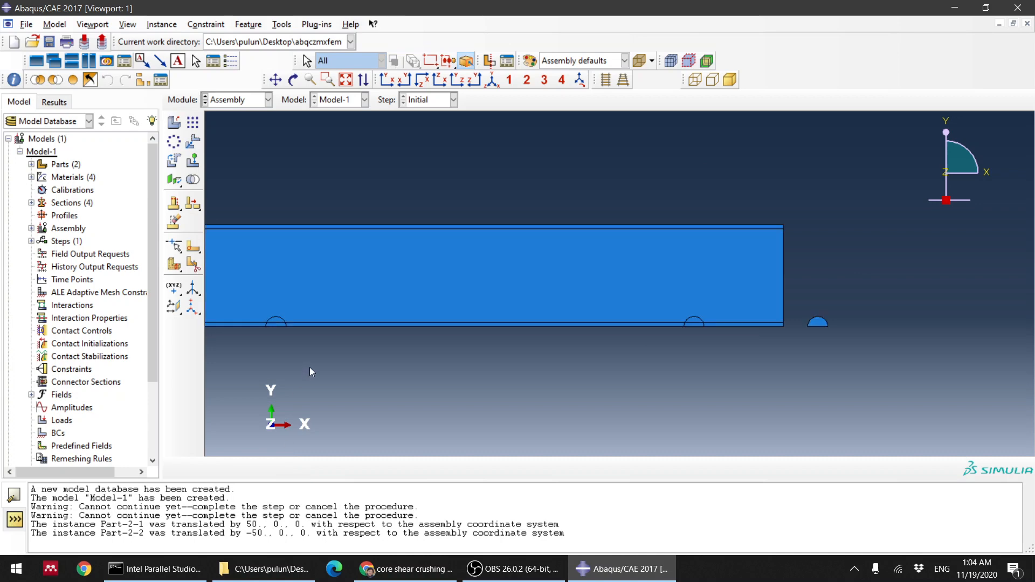
# - Begin a translation of the sandwich plate instance with 0,0 as the vector's start point
pyautogui.click(193, 142)
pyautogui.click(387, 315)
pyautogui.middleClick(435, 385)
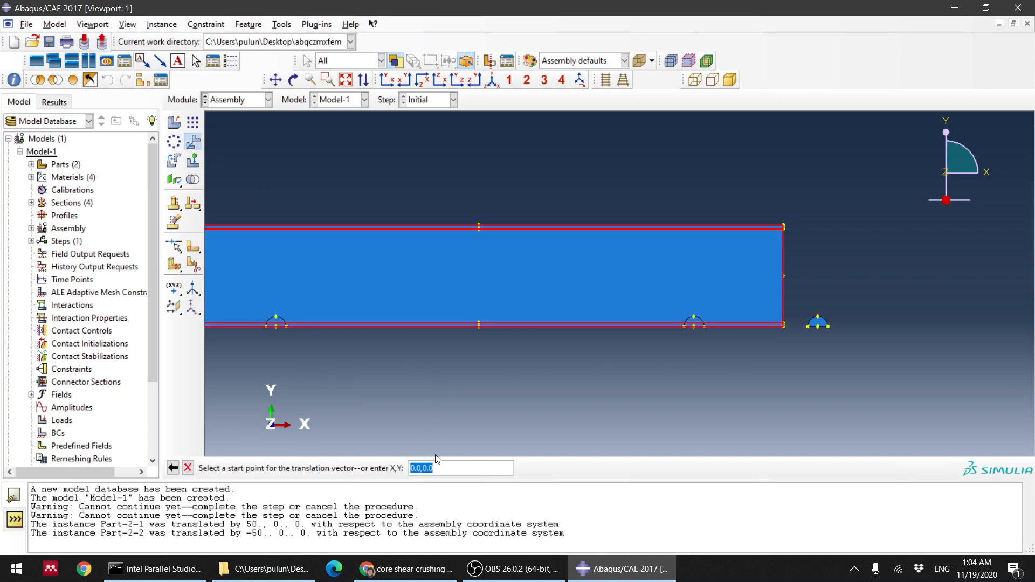
pyautogui.middleClick(483, 443)
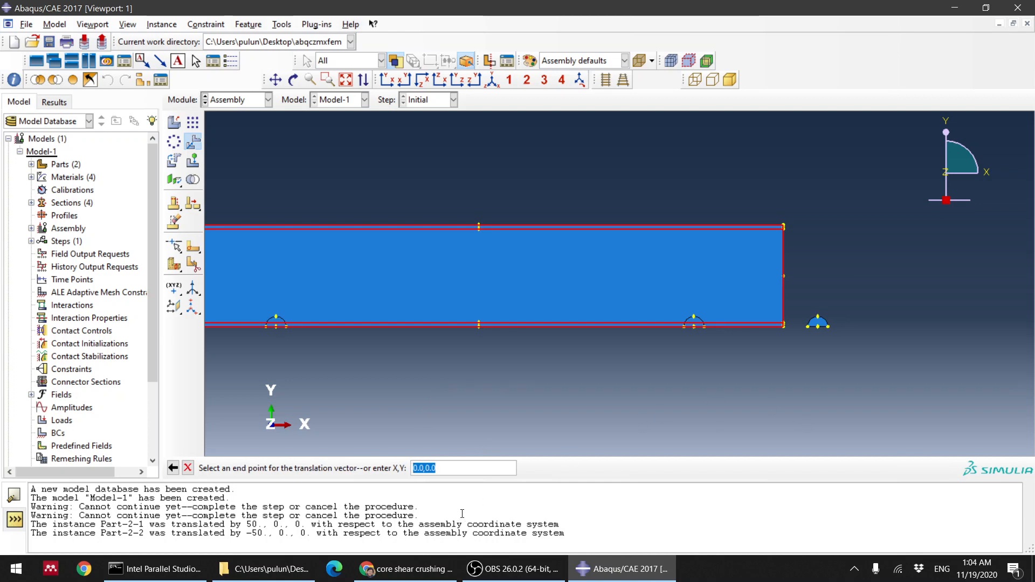
# - Try an end point of 5.001,0 for the plate's translation, then return to the end point entry
pyautogui.moveTo(418, 467); pyautogui.dragTo(408, 467)
pyautogui.write('5')
pyautogui.press('Return')
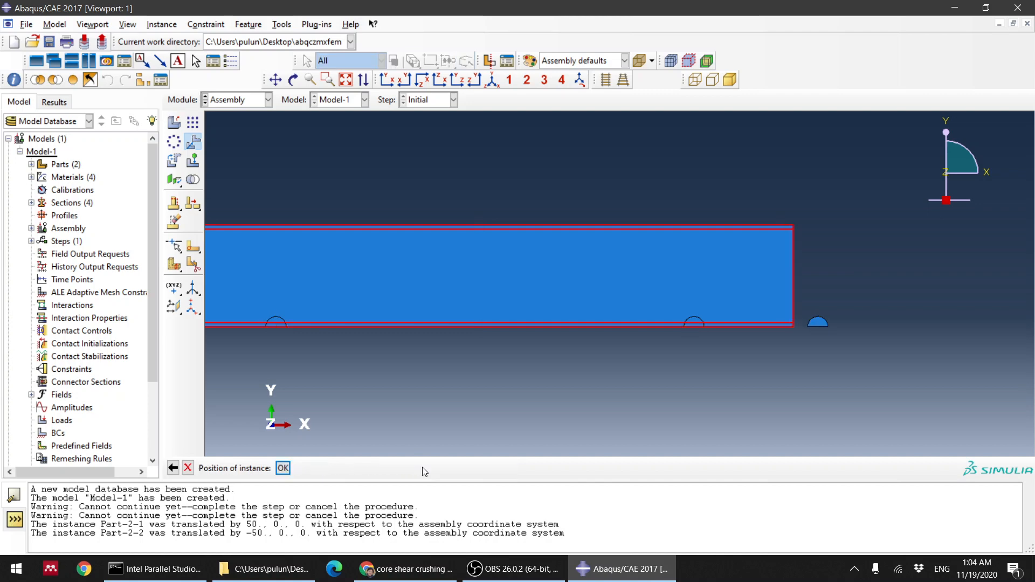
pyautogui.click(173, 468)
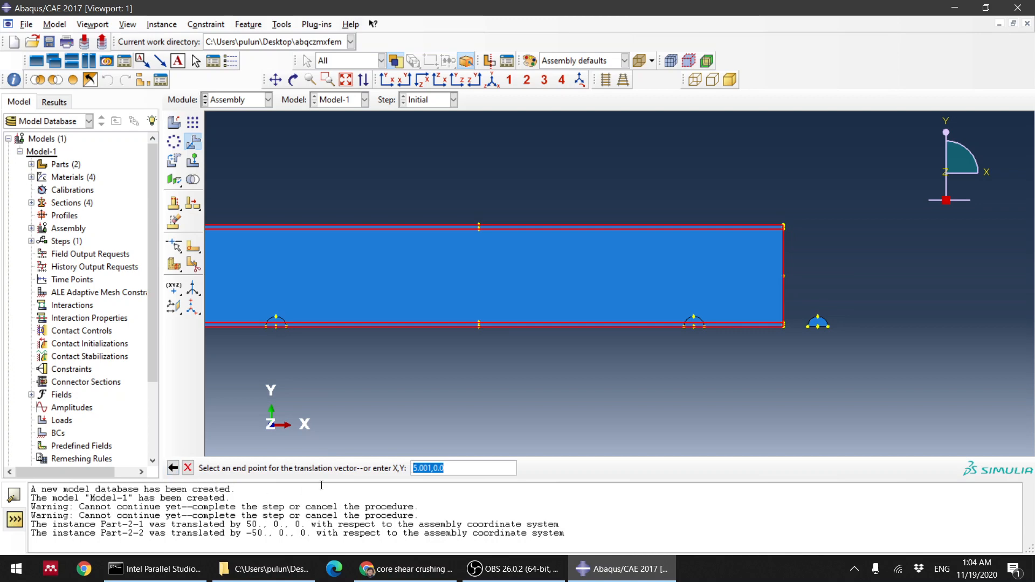
# - Set the plate's translation end point to 0,5.001, inspect its gap above the lower pin, and accept the position
pyautogui.write('0,5.001')
pyautogui.press('Return')
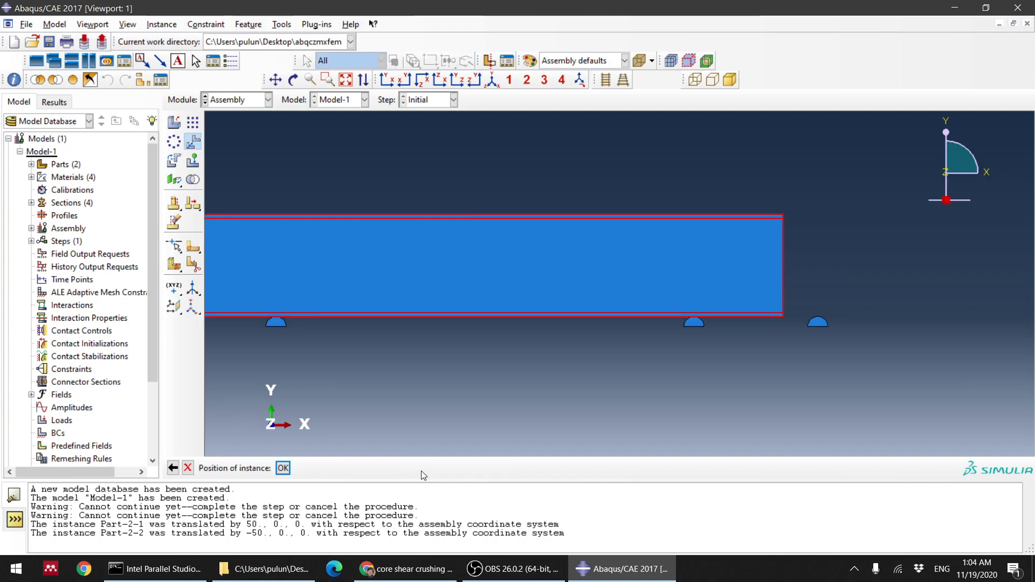
pyautogui.scroll(-10, 292, 324)
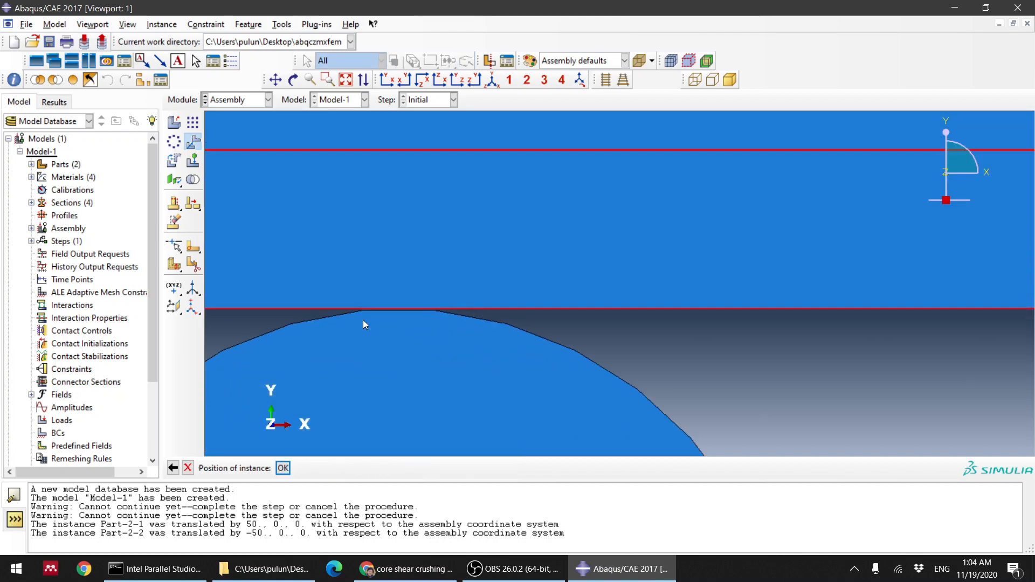
pyautogui.scroll(10, 434, 296)
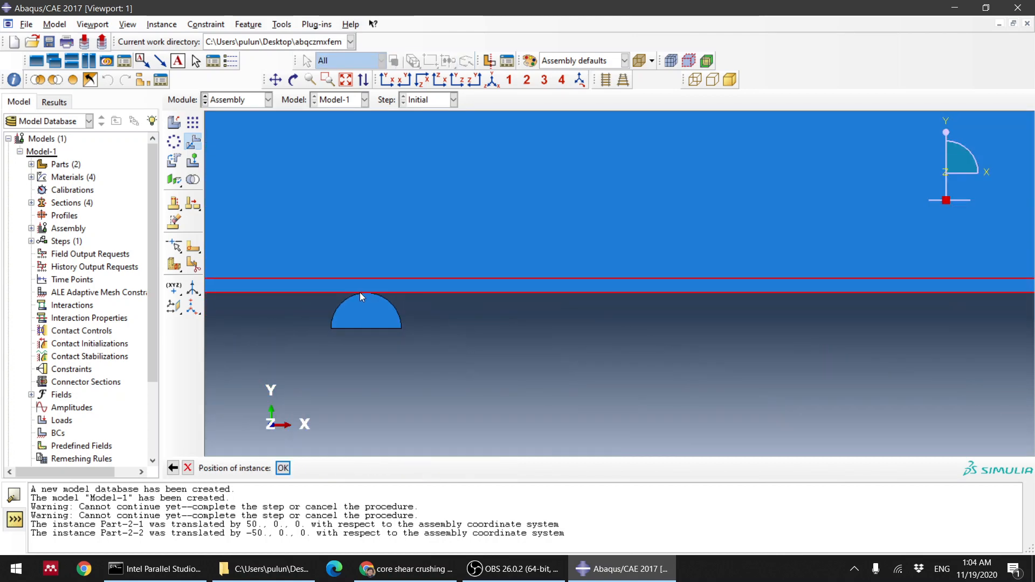
pyautogui.click(283, 468)
pyautogui.scroll(3, 425, 398)
pyautogui.scroll(-2, 734, 355)
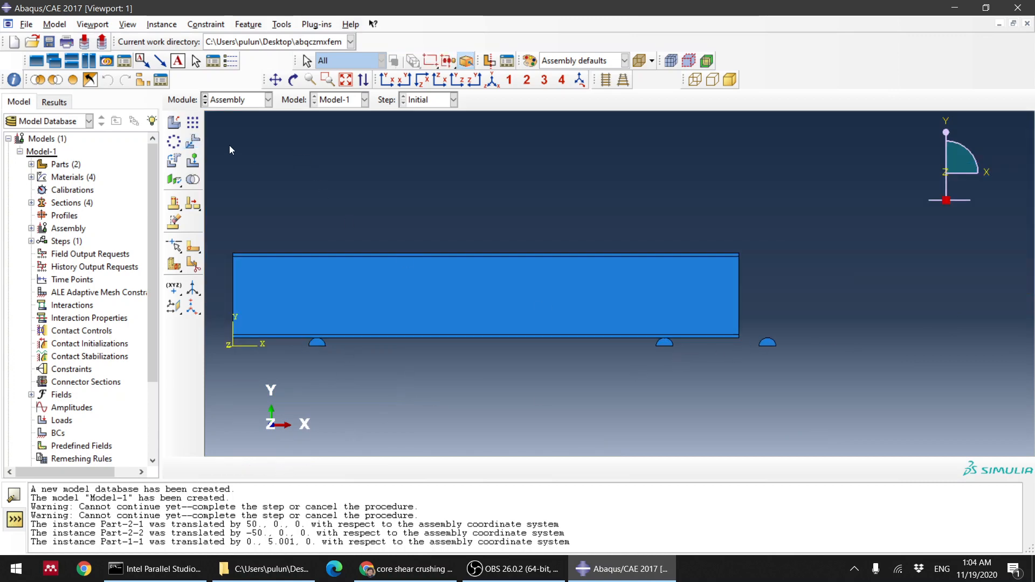
# - Translate the remaining pin outside the plate from its flat edge's midpoint to the midpoint of the plate's upper edge
pyautogui.click(192, 141)
pyautogui.click(770, 345)
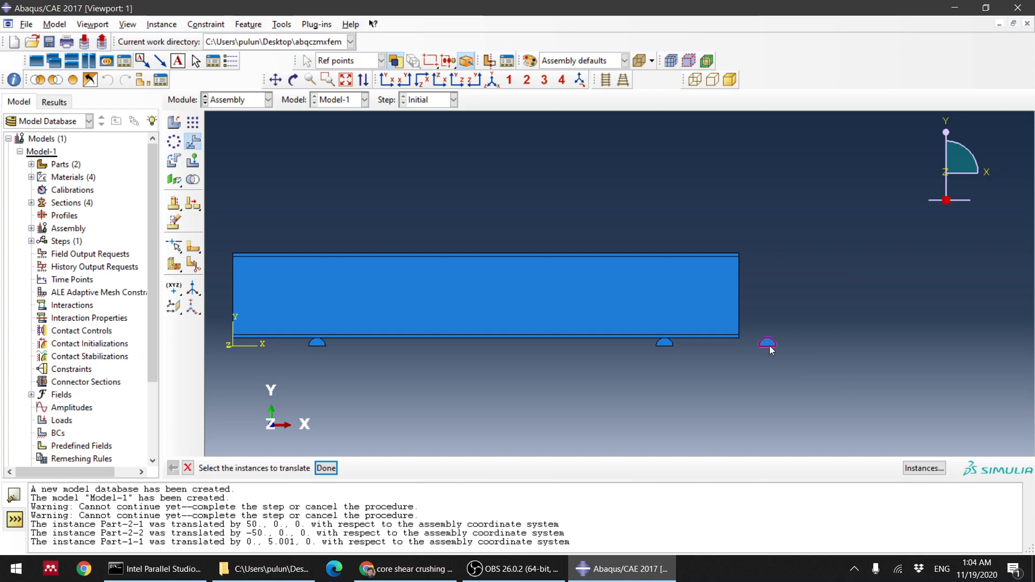
pyautogui.scroll(-6, 786, 351)
pyautogui.middleClick(781, 359)
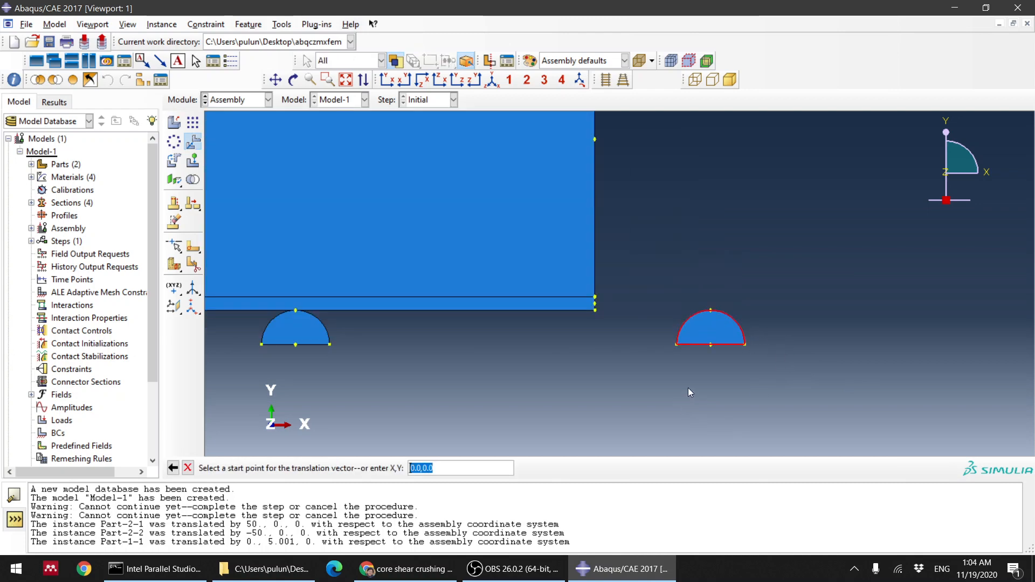
pyautogui.scroll(-2, 618, 389)
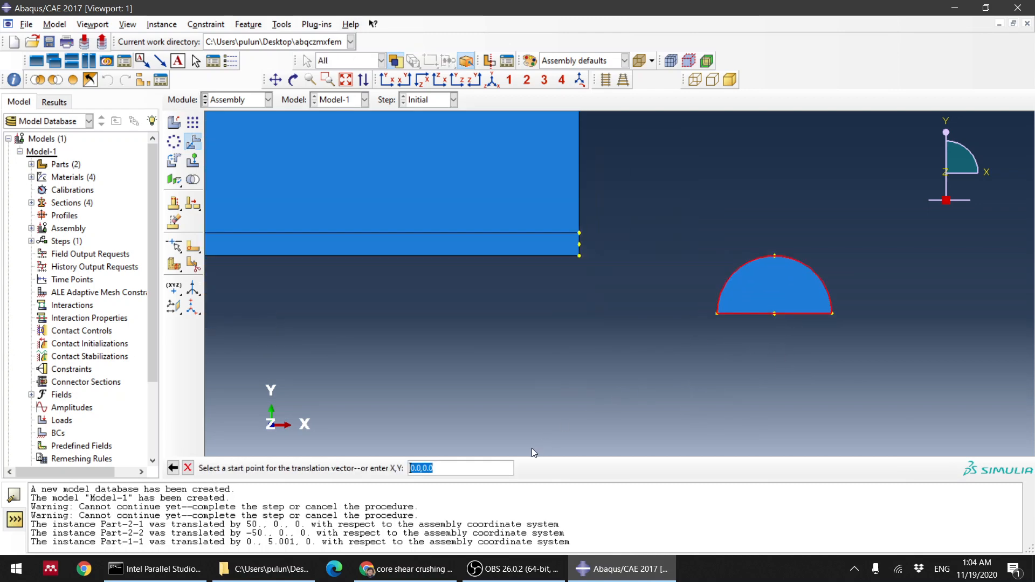
pyautogui.scroll(4, 916, 423)
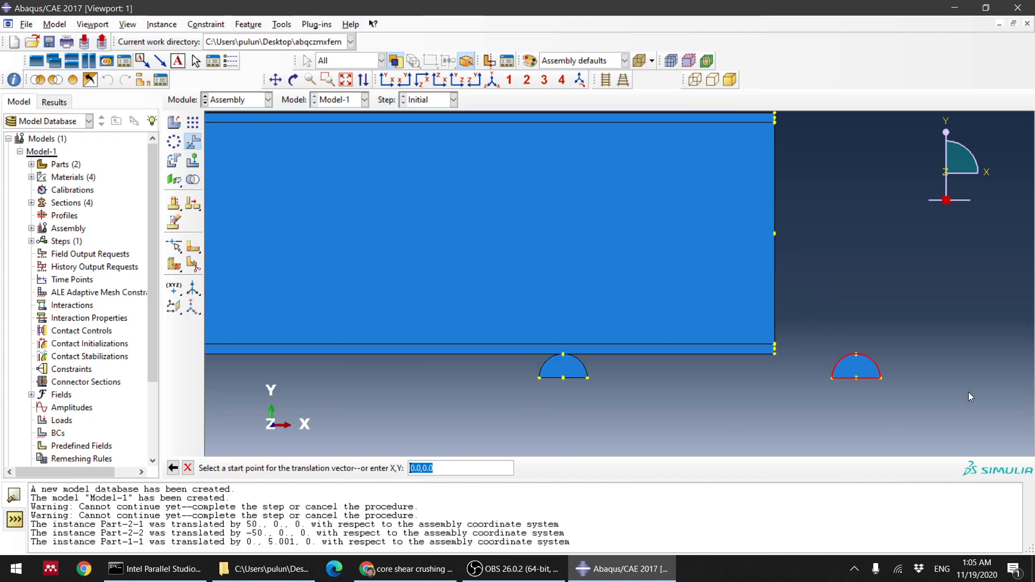
pyautogui.scroll(2, 662, 275)
pyautogui.scroll(-4, 765, 351)
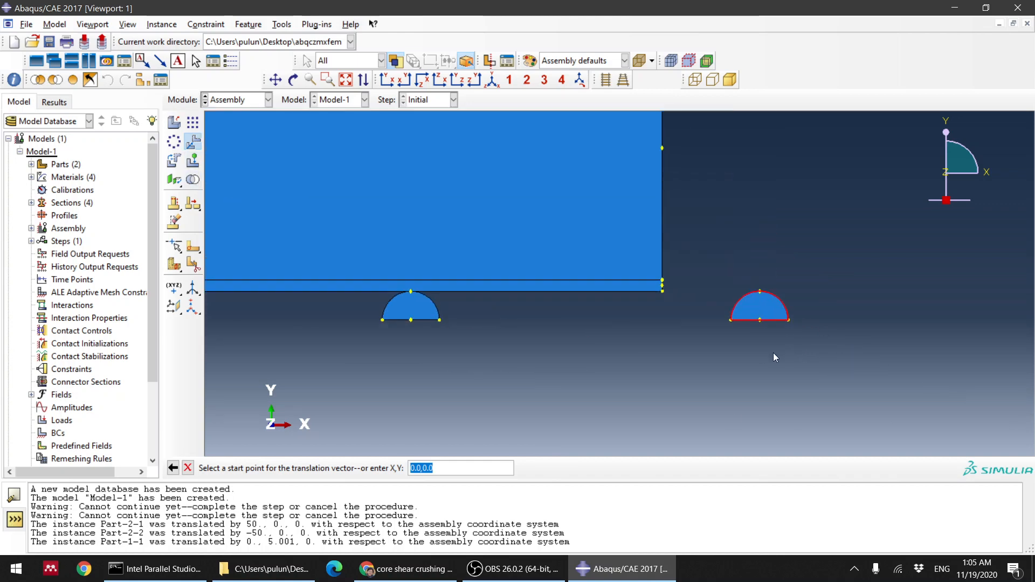
pyautogui.click(755, 314)
pyautogui.scroll(3, 872, 357)
pyautogui.scroll(-5, 690, 302)
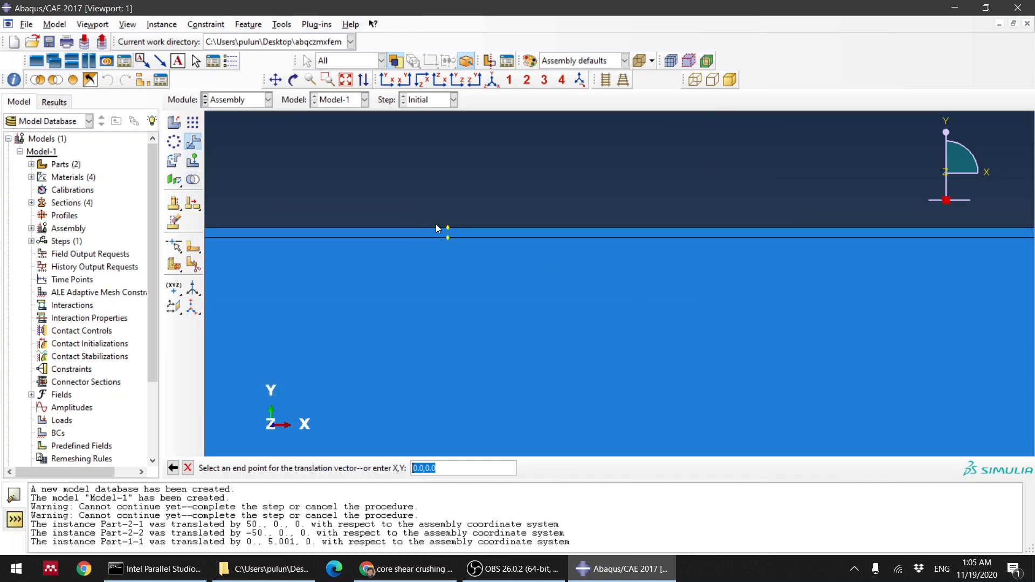
pyautogui.click(439, 229)
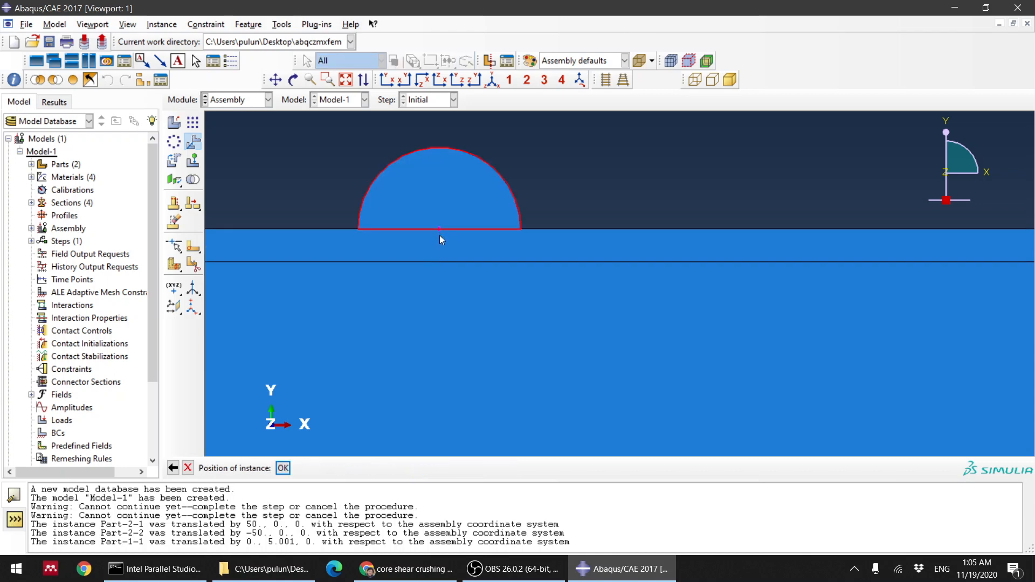
pyautogui.scroll(2, 445, 286)
pyautogui.click(286, 468)
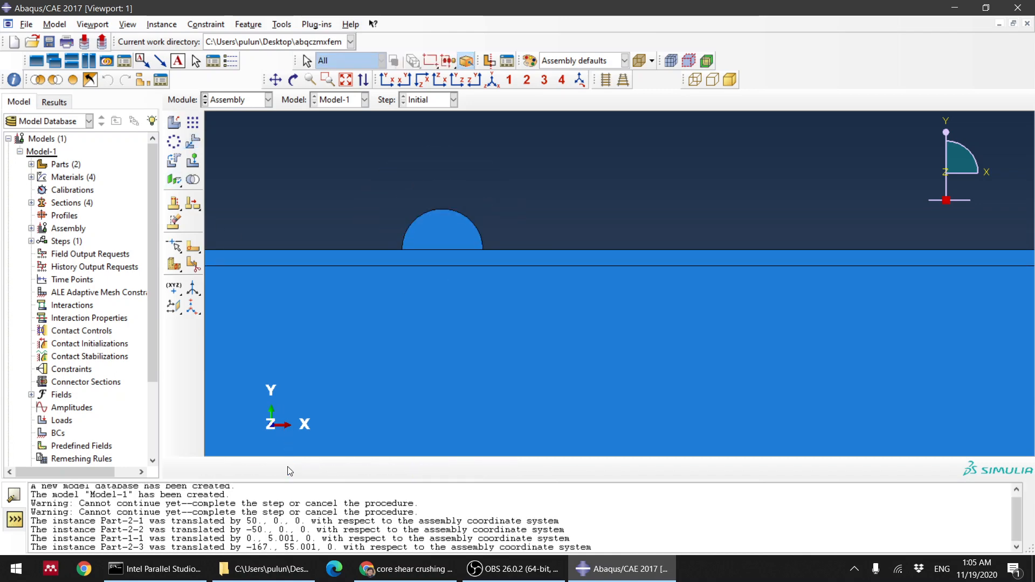
# - Rotate the pin on the plate's upper edge by 180 degrees about the apex of its arc
pyautogui.click(175, 165)
pyautogui.click(455, 229)
pyautogui.middleClick(532, 178)
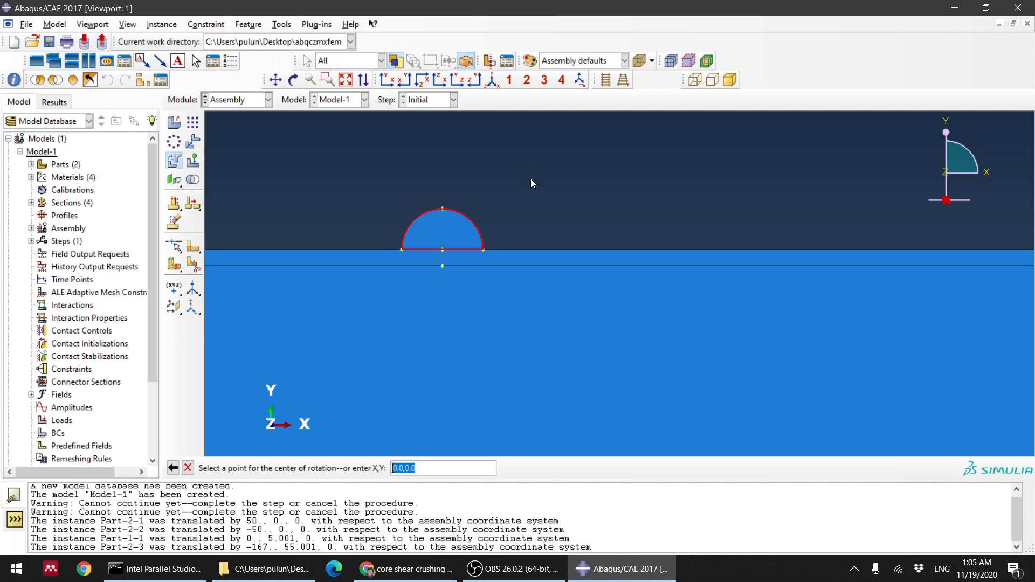
pyautogui.scroll(3, 437, 232)
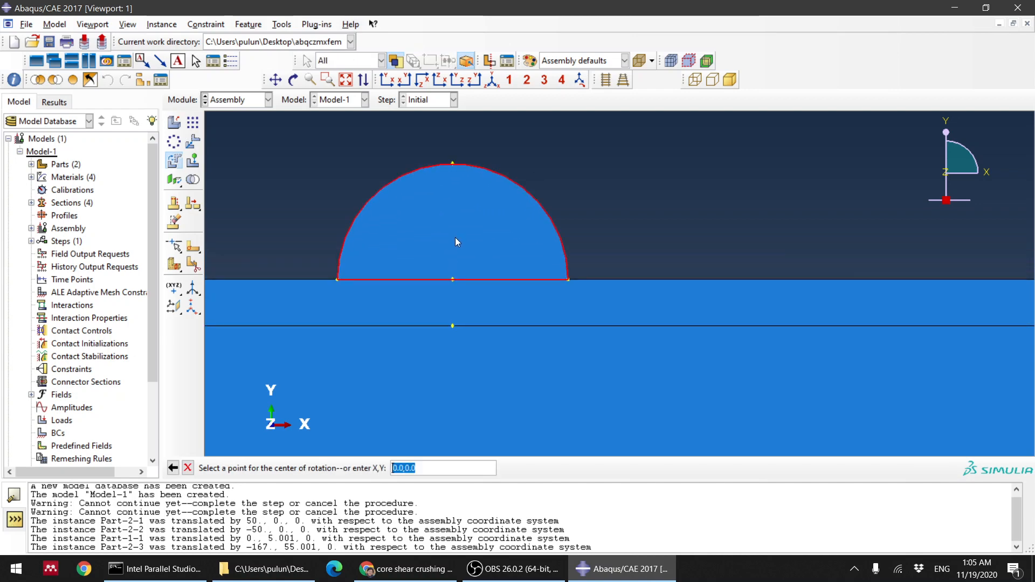
pyautogui.click(452, 164)
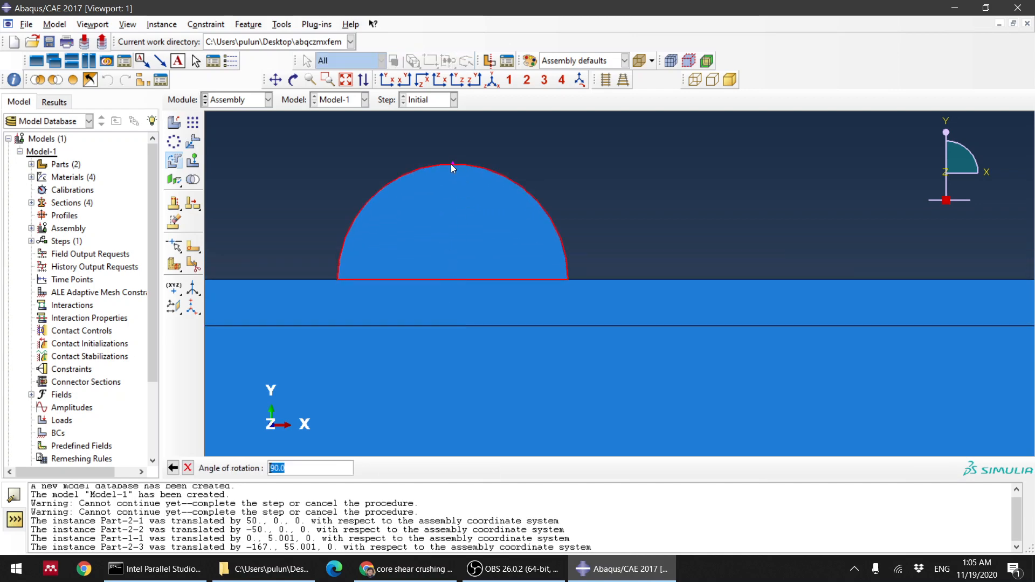
pyautogui.write('180')
pyautogui.press('Return')
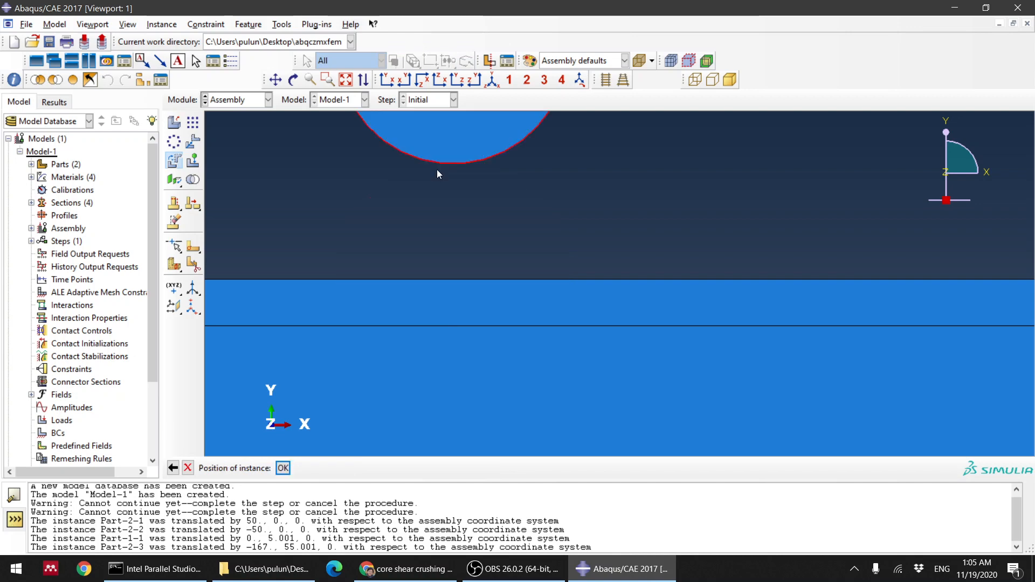
pyautogui.scroll(-3, 545, 223)
pyautogui.click(282, 468)
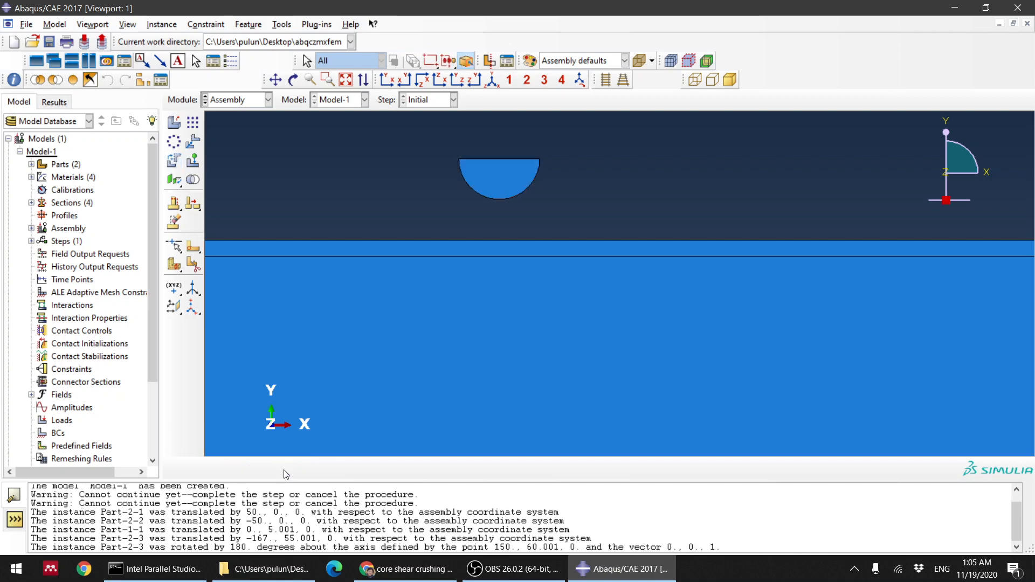
# - Translate the inverted upper pin from its arc's lowest point to the midpoint of the plate's upper edge
pyautogui.click(192, 147)
pyautogui.click(492, 167)
pyautogui.middleClick(720, 205)
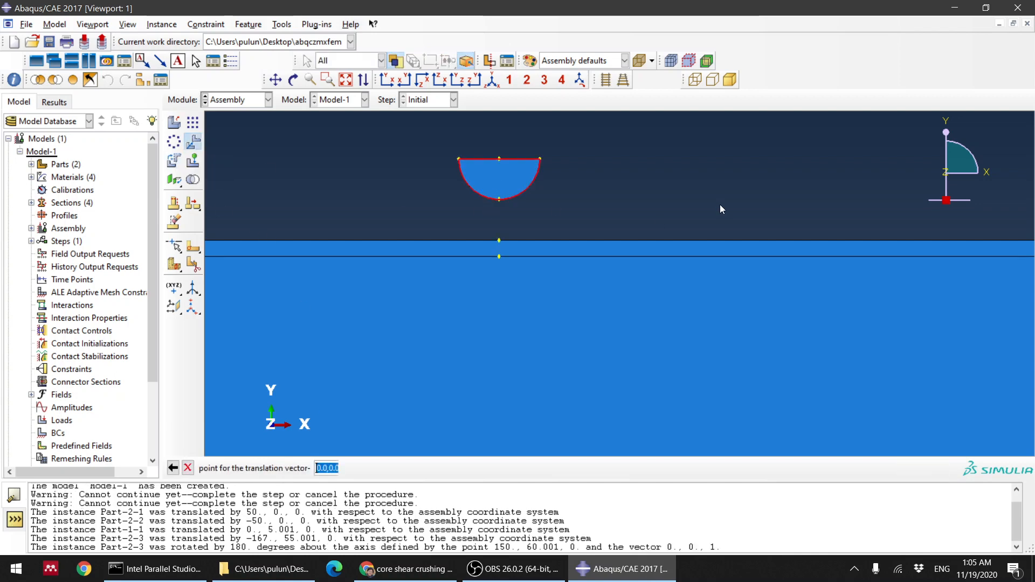
pyautogui.click(499, 199)
pyautogui.click(499, 241)
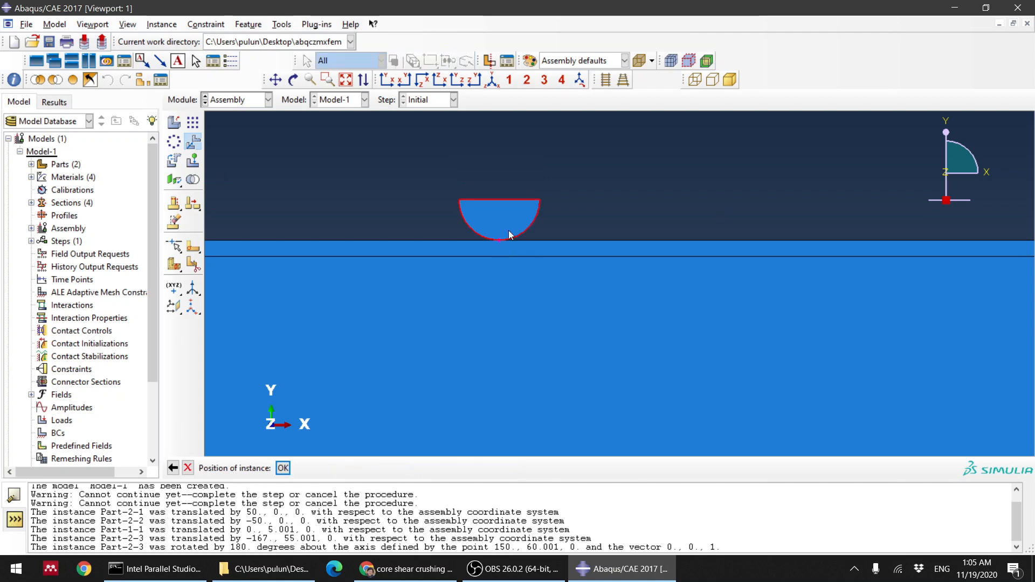
pyautogui.click(283, 468)
pyautogui.scroll(-5, 434, 213)
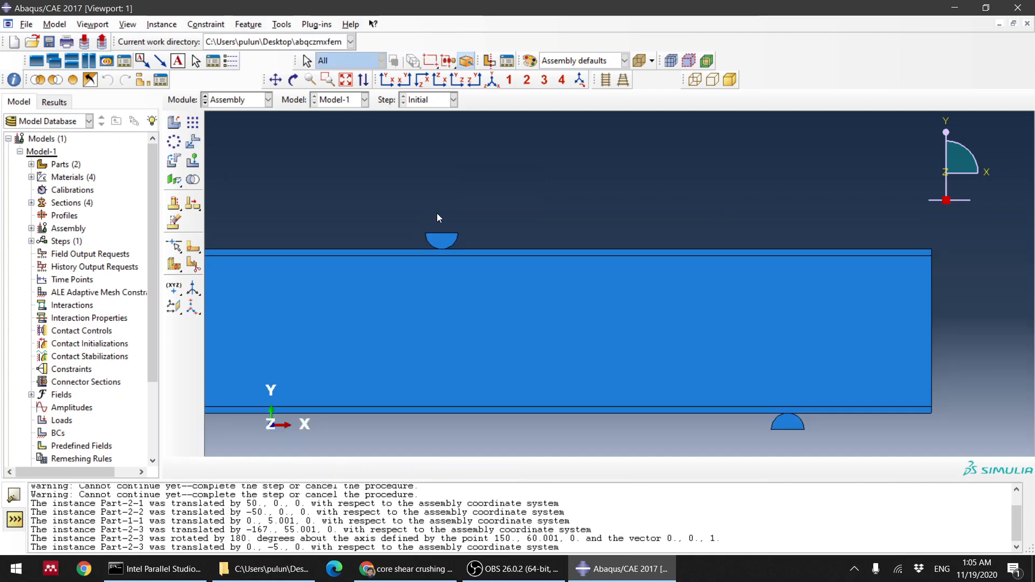
pyautogui.scroll(-3, 454, 216)
pyautogui.scroll(3, 441, 273)
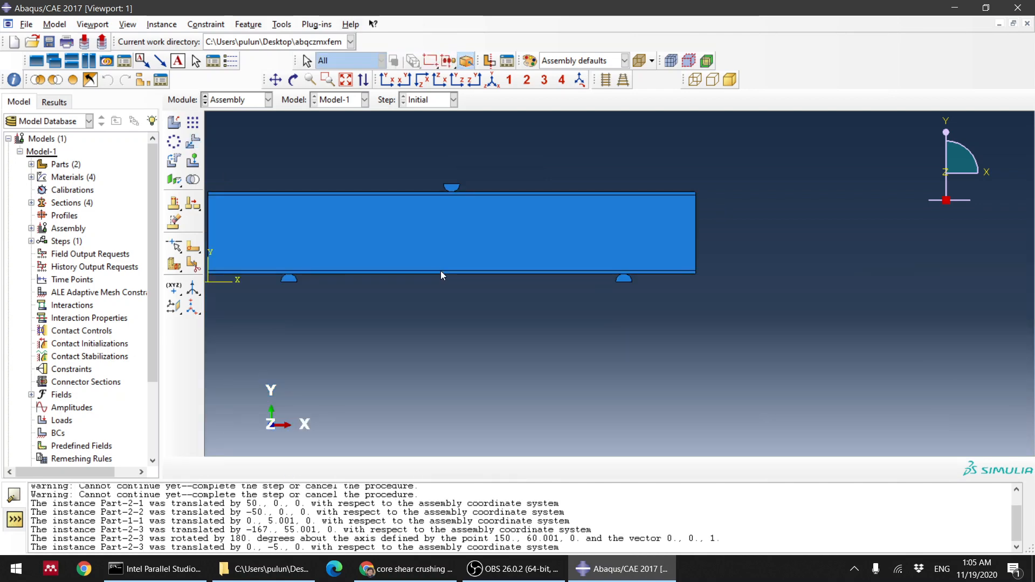
# - Save the model database as abqczmxfem in the abqczmxfem directory
pyautogui.hotkey('ctrl', 's')
pyautogui.write('abq')
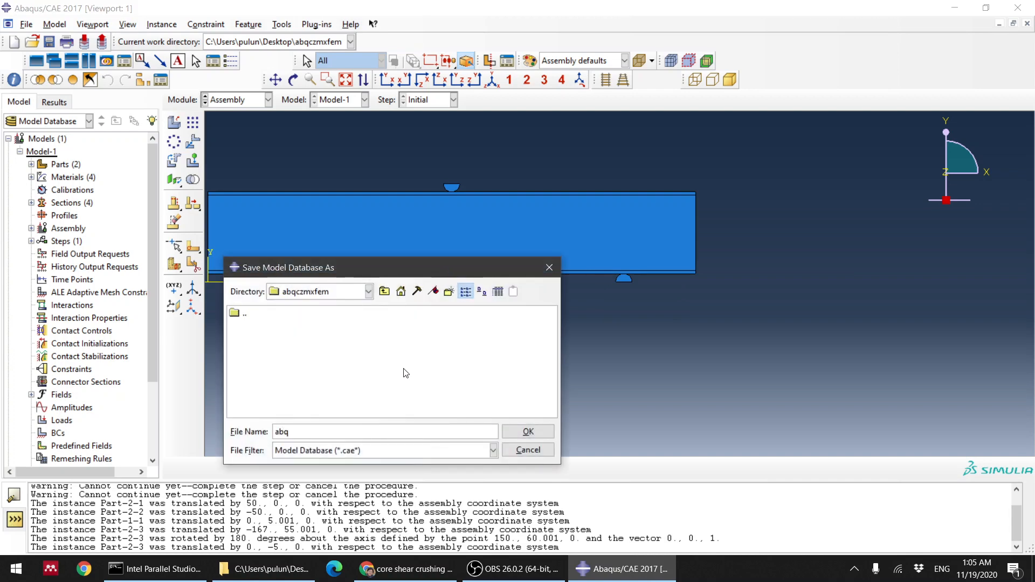
pyautogui.write('czmxfem')
pyautogui.press('Return')
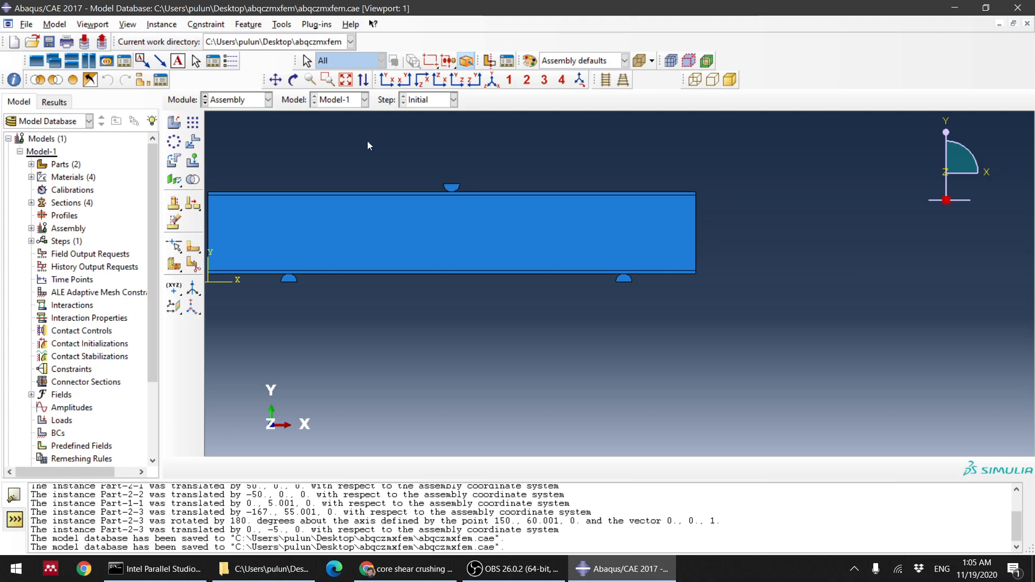
# - Create a Static, General step after Initial, with automatic stabilization by a dissipated energy fraction of 0.0002
pyautogui.click(261, 102)
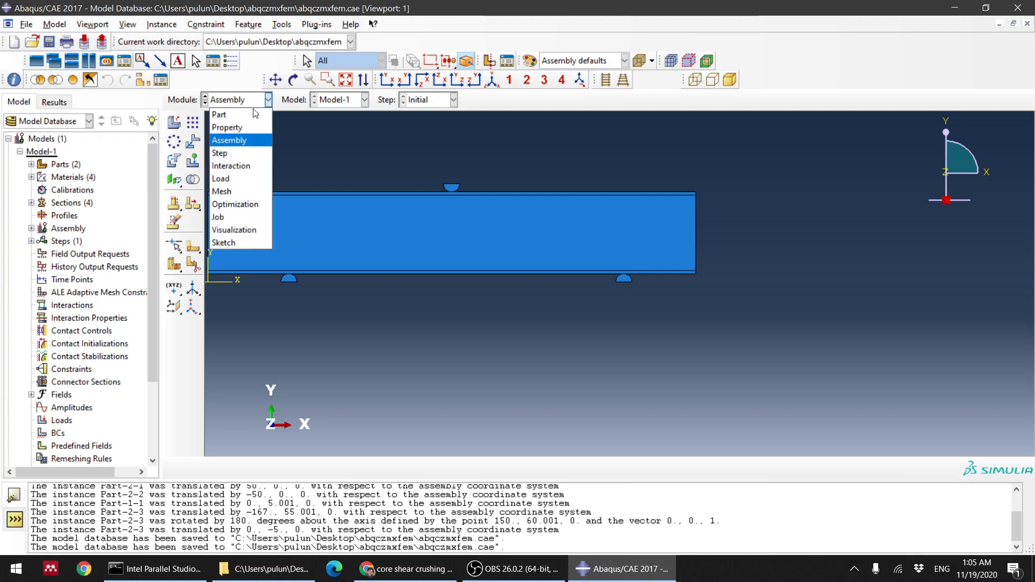
pyautogui.click(217, 153)
pyautogui.click(197, 124)
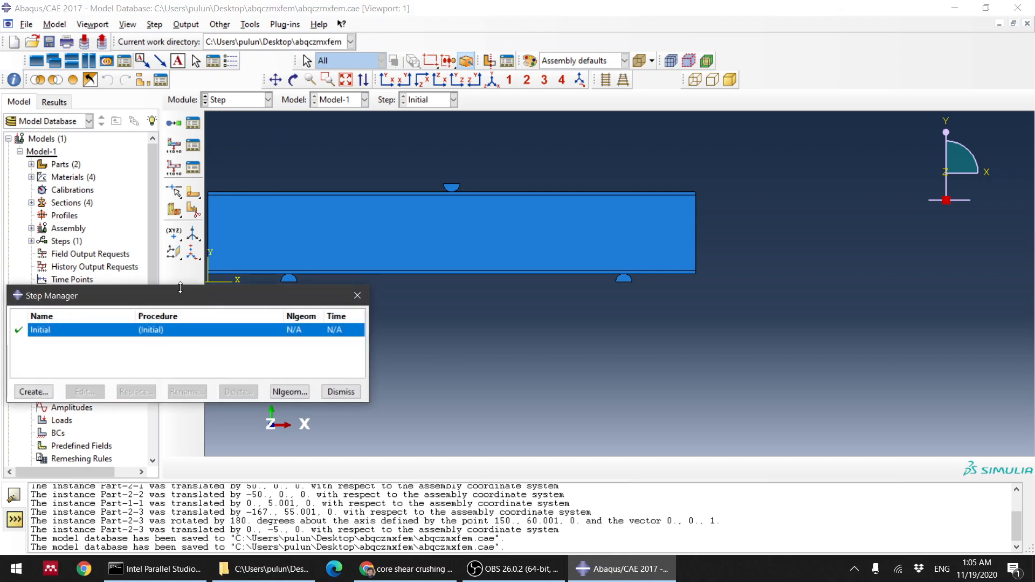
pyautogui.click(34, 392)
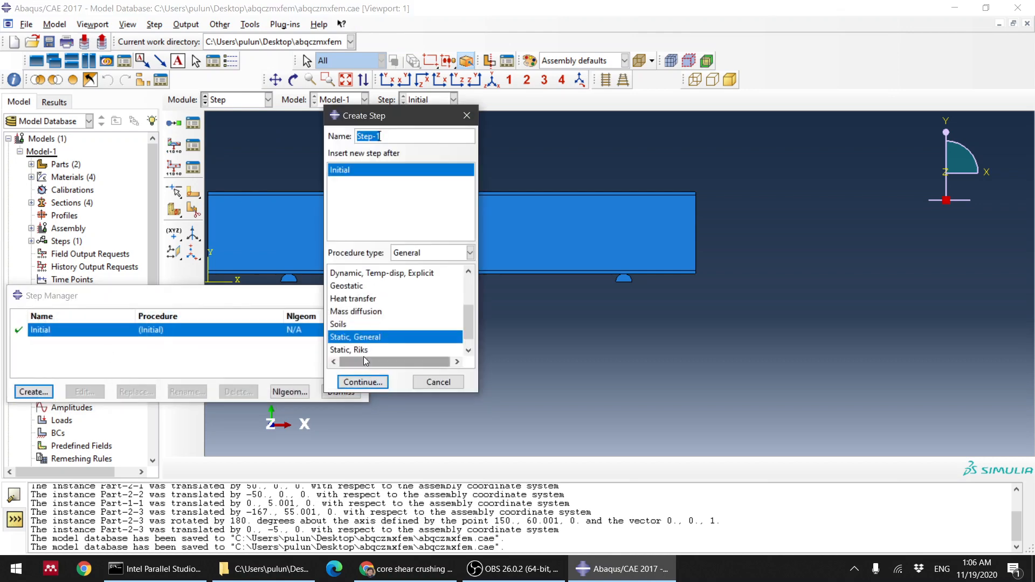
pyautogui.click(363, 382)
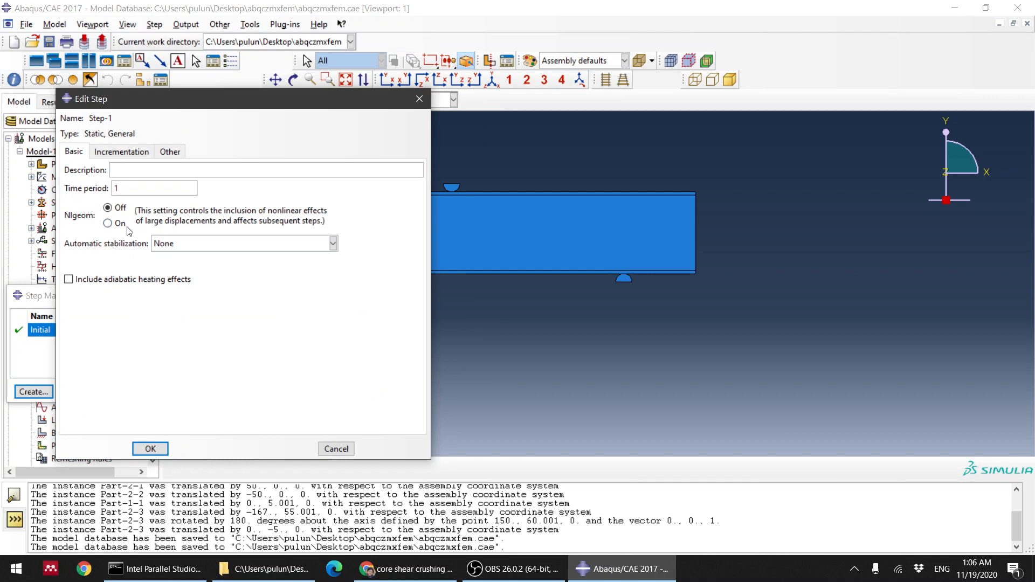
pyautogui.click(176, 243)
pyautogui.click(189, 266)
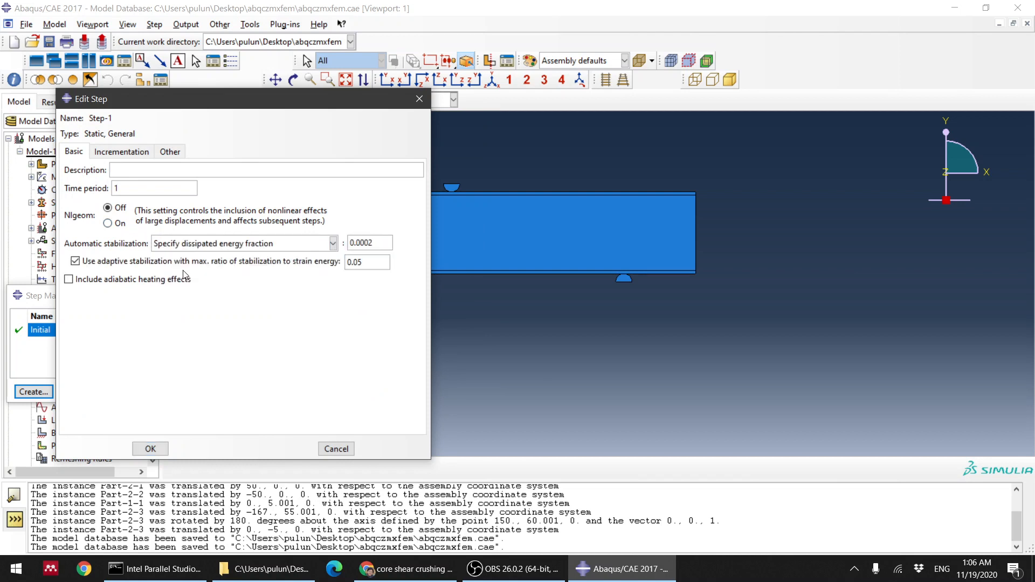
# - Set the step's incrementation to a maximum of 10000 increments, initial size 0.001 and minimum size 1E-0010, and finish the step definition
pyautogui.click(121, 151)
pyautogui.click(207, 186)
pyautogui.write('0000')
pyautogui.click(202, 216)
pyautogui.press('BackSpace')
pyautogui.write('10')
pyautogui.doubleClick(132, 218)
pyautogui.write('0.01')
pyautogui.write('01')
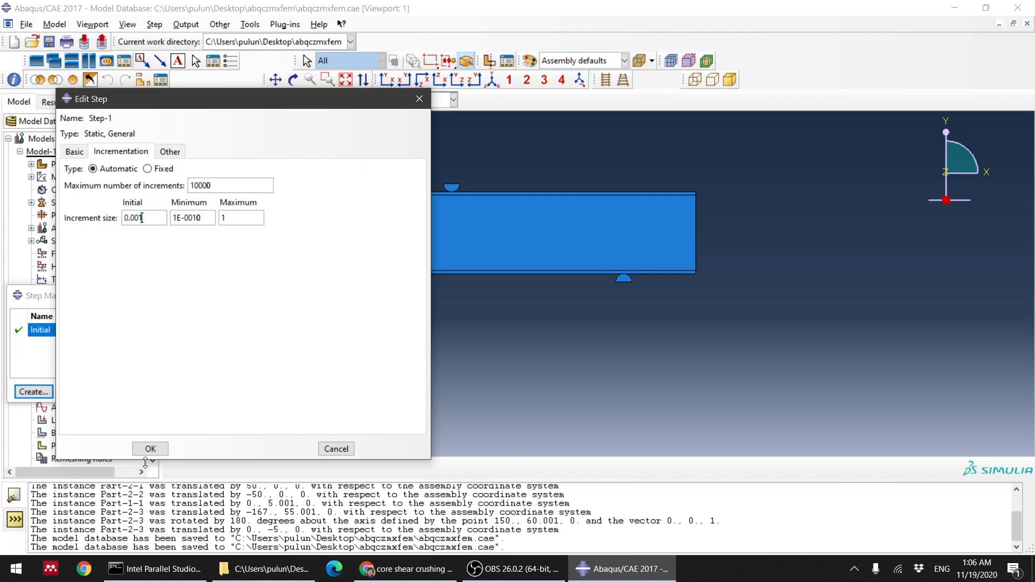
pyautogui.click(154, 448)
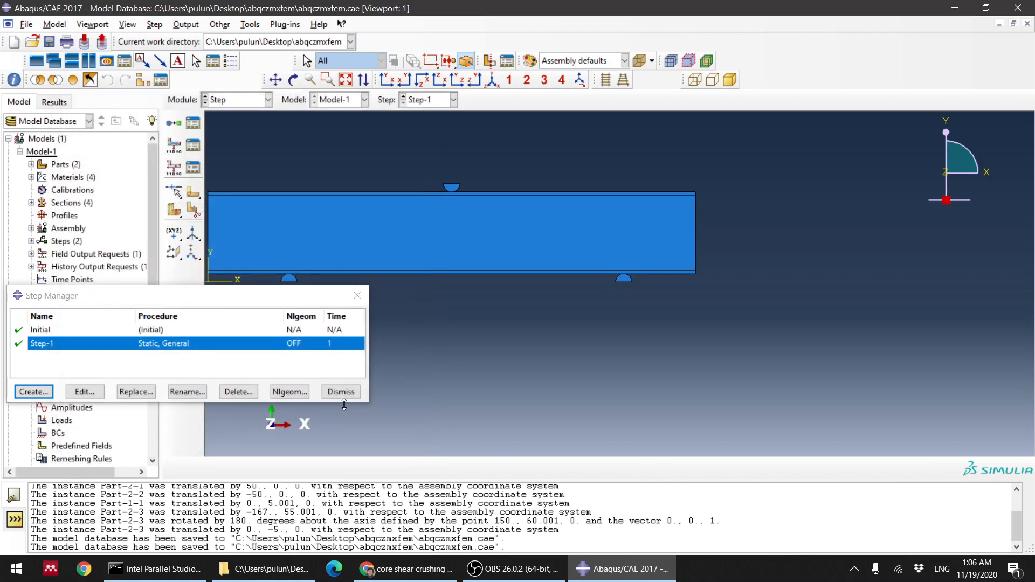
pyautogui.click(341, 392)
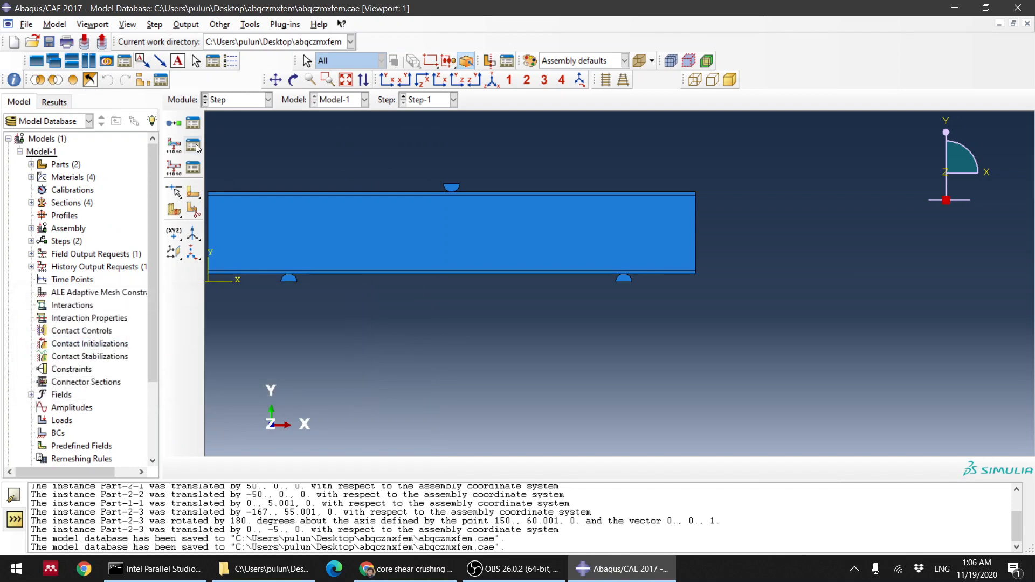
# - Edit the field output request of the static step to record at 200 evenly spaced time intervals
pyautogui.click(193, 145)
pyautogui.doubleClick(236, 192)
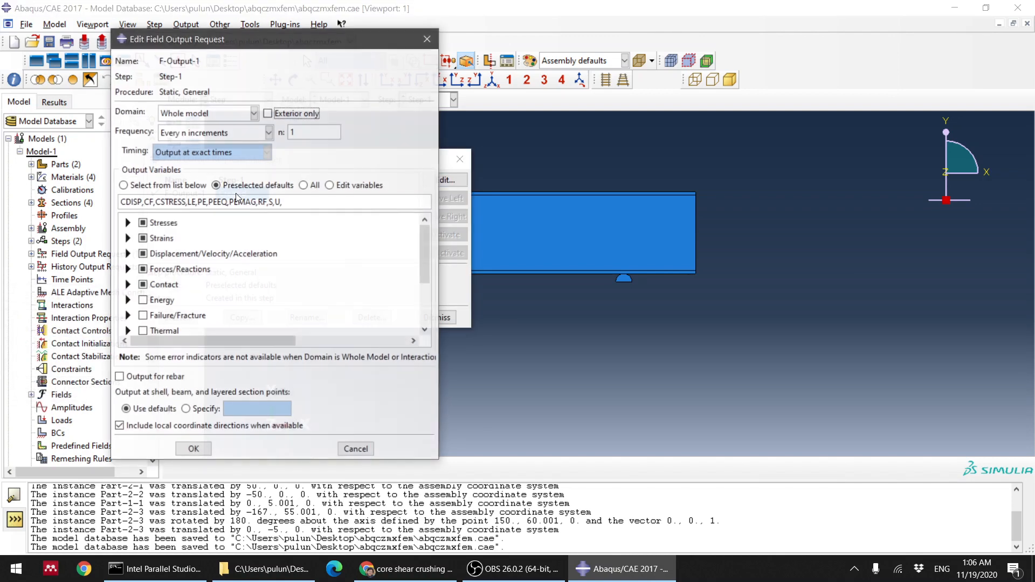
pyautogui.click(250, 136)
pyautogui.click(237, 172)
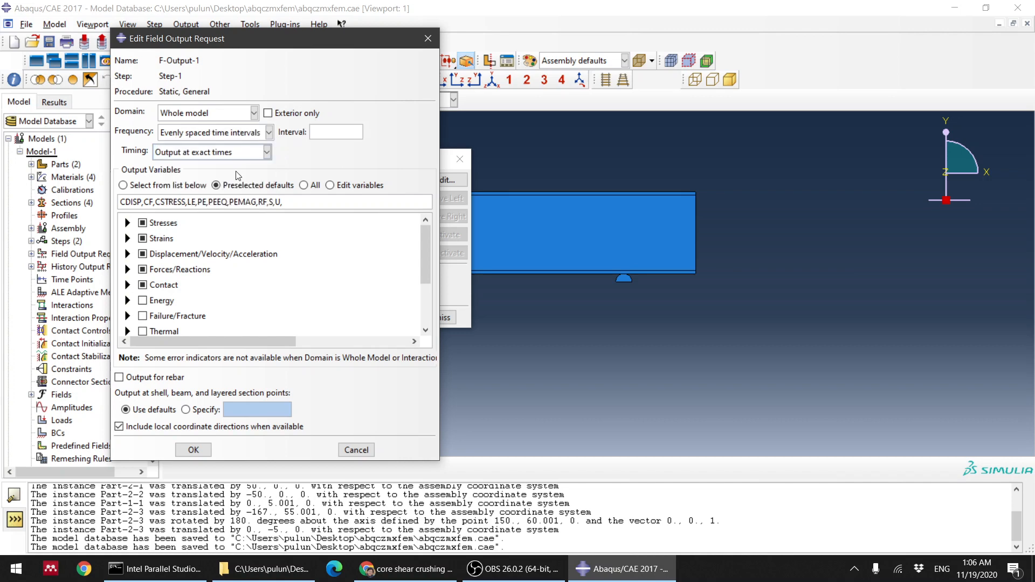
pyautogui.write('200')
# - Add the STATUS and STATUSXFEM state variables to the field output request
pyautogui.moveTo(424, 247); pyautogui.dragTo(422, 305)
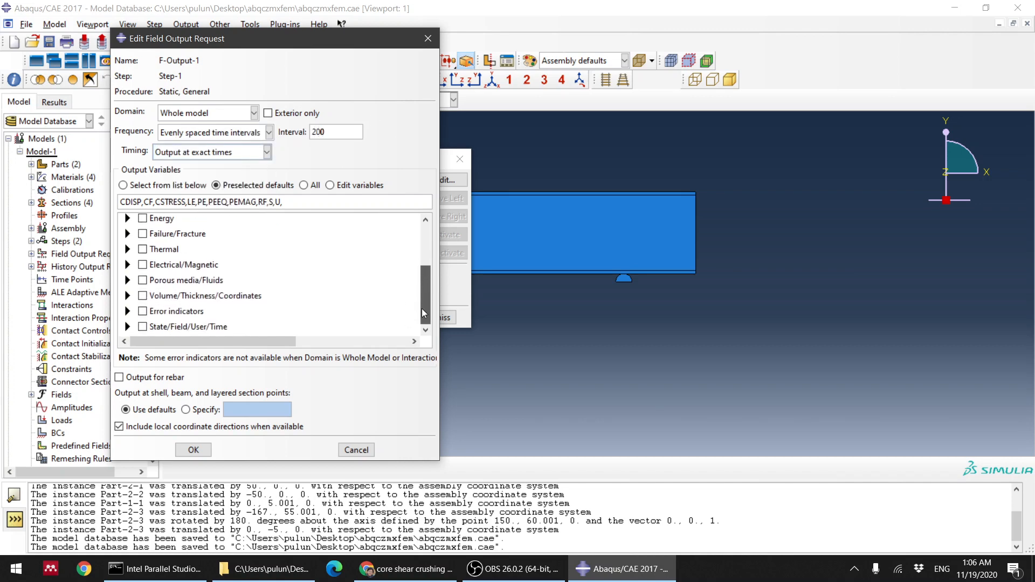
pyautogui.click(129, 327)
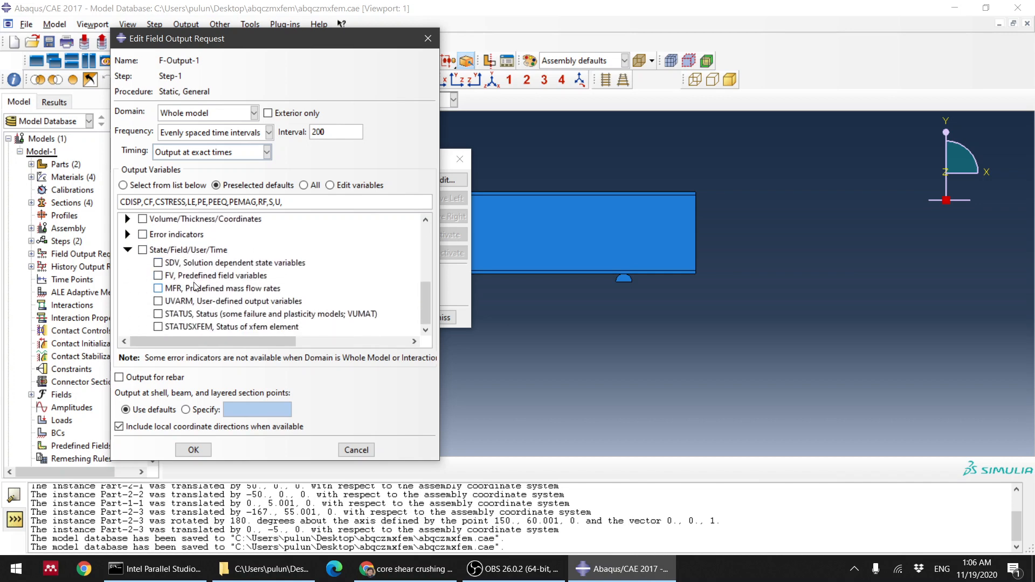
pyautogui.click(158, 314)
pyautogui.click(158, 327)
# - Add the integration point volume IVOL to the field output variables, without the current nodal coordinates
pyautogui.scroll(3, 144, 301)
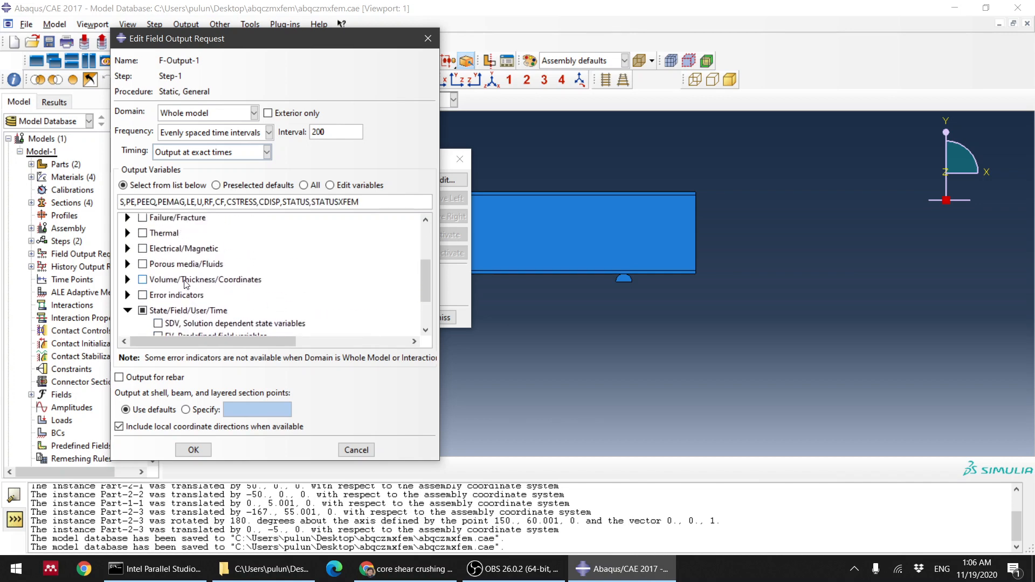
pyautogui.scroll(-2, 144, 300)
pyautogui.scroll(2, 144, 301)
pyautogui.scroll(-2, 144, 301)
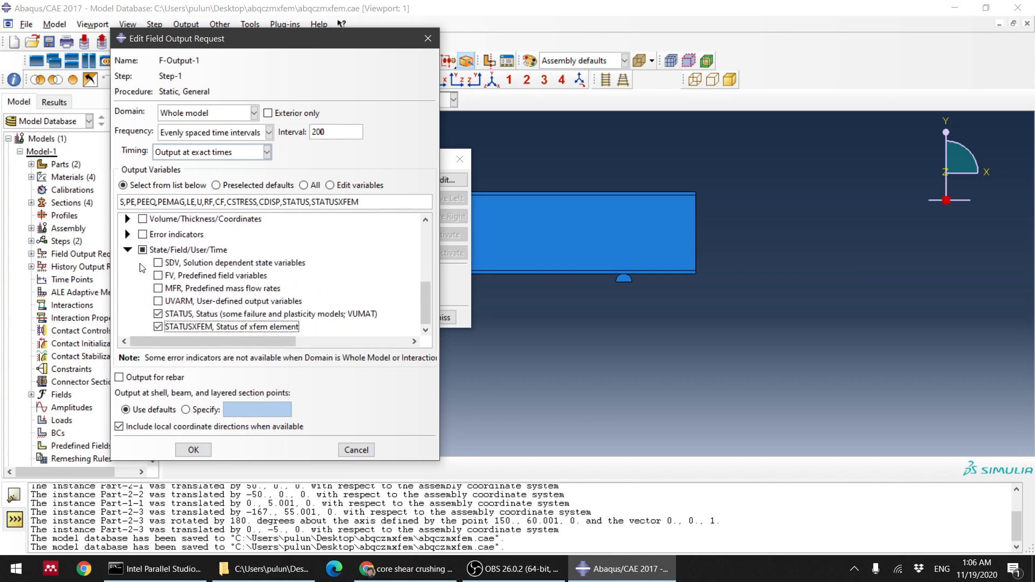
pyautogui.click(128, 236)
pyautogui.scroll(3, 139, 272)
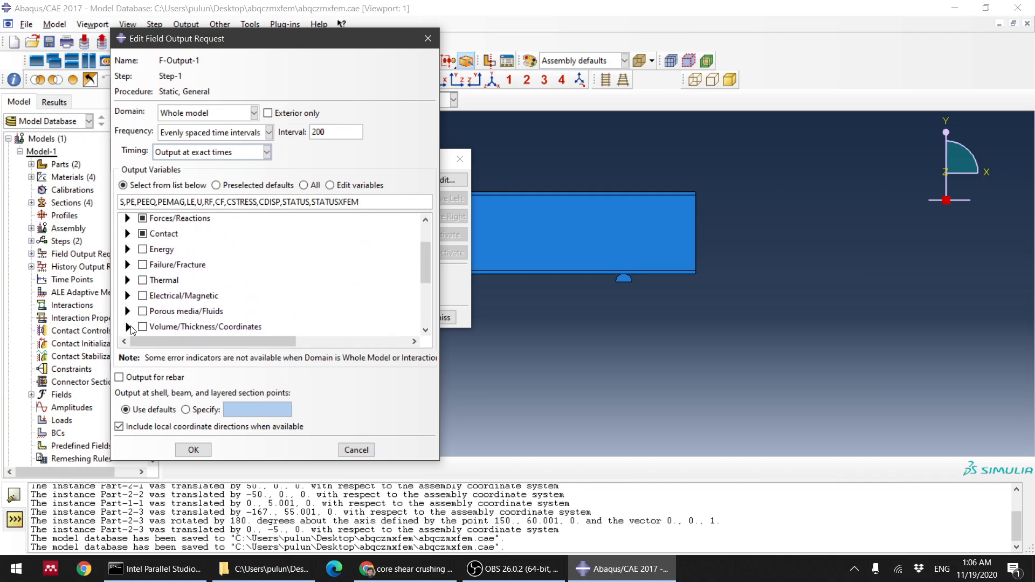
pyautogui.click(128, 326)
pyautogui.scroll(-3, 169, 297)
pyautogui.scroll(1, 173, 300)
pyautogui.scroll(2, 426, 284)
pyautogui.scroll(-2, 426, 276)
pyautogui.click(158, 288)
pyautogui.click(158, 314)
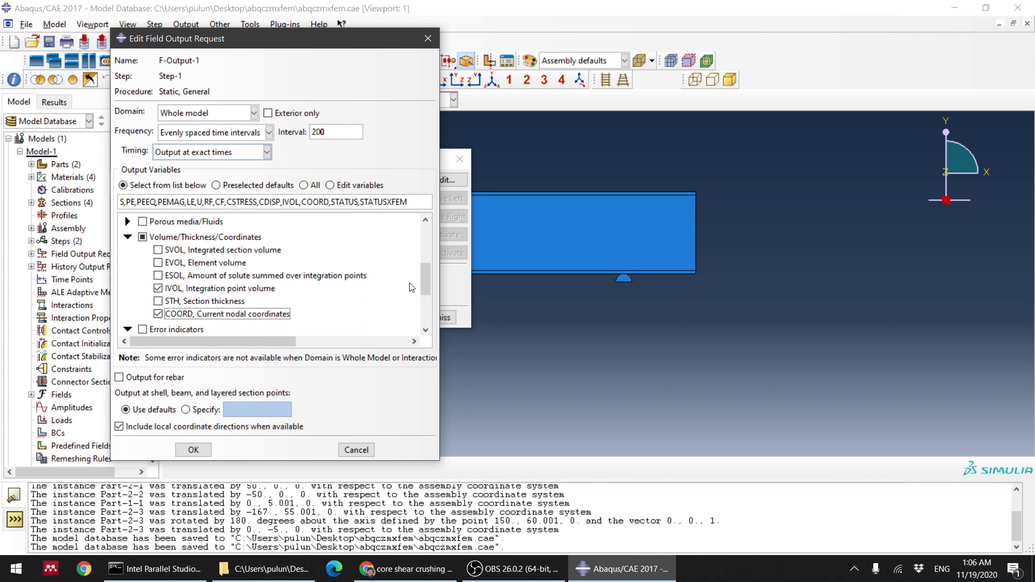
pyautogui.click(158, 314)
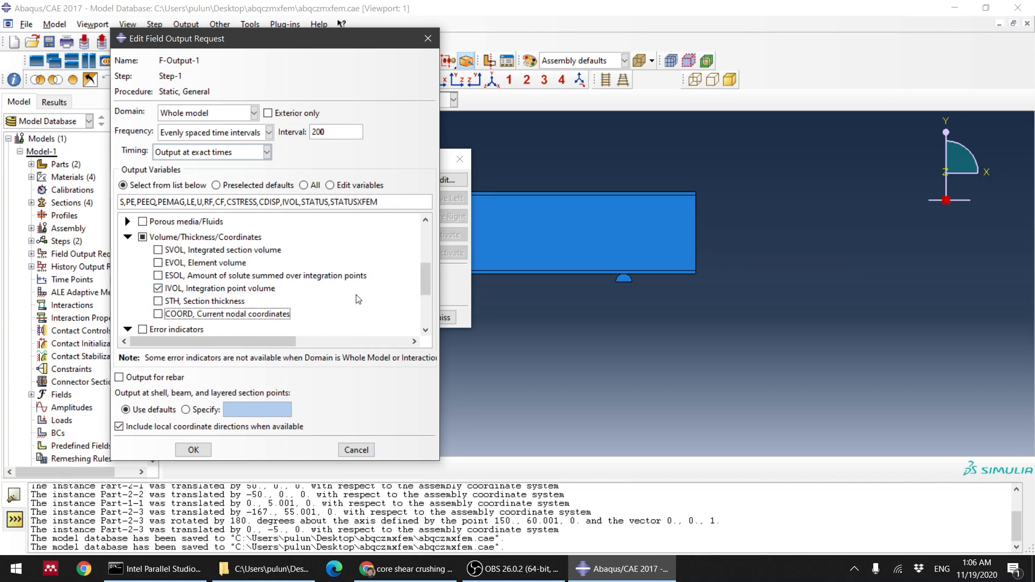
# - Look through the porous media and electrical/magnetic categories of field output variables
pyautogui.moveTo(429, 283); pyautogui.dragTo(432, 264)
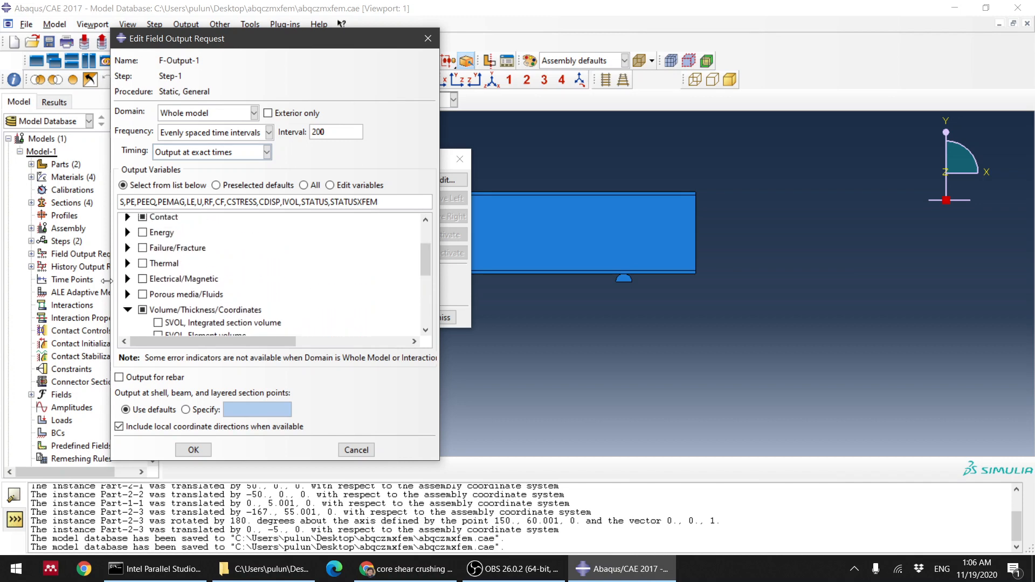
pyautogui.click(128, 293)
pyautogui.scroll(-2, 232, 277)
pyautogui.scroll(-1, 232, 278)
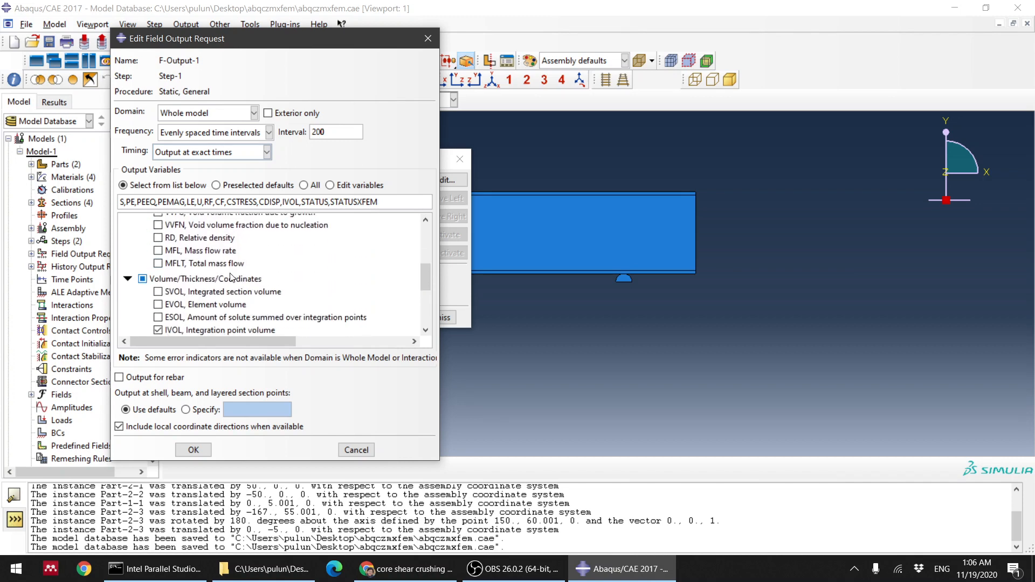
pyautogui.scroll(3, 231, 276)
pyautogui.click(128, 280)
pyautogui.scroll(-1, 165, 277)
pyautogui.scroll(-3, 163, 277)
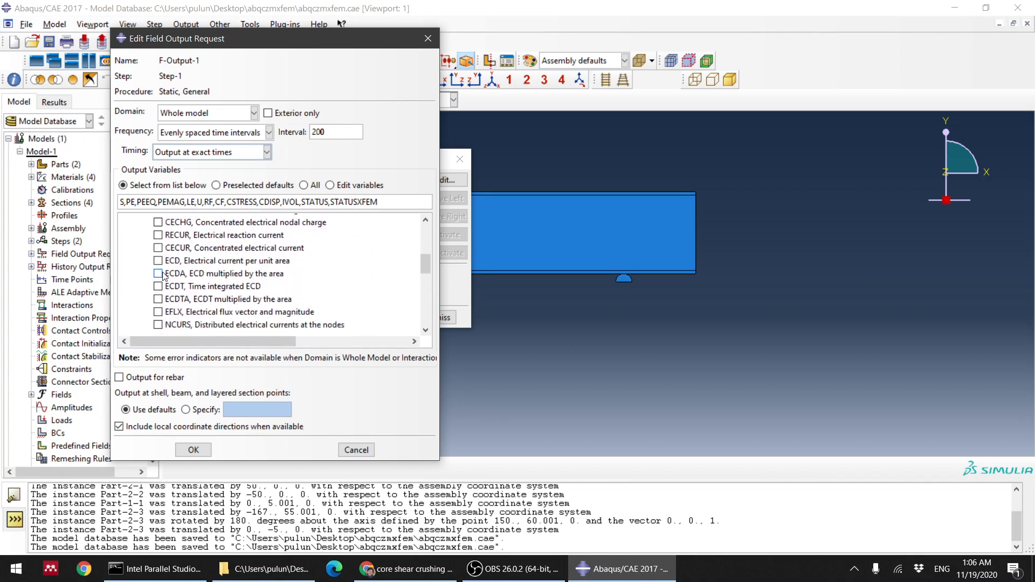
pyautogui.scroll(6, 135, 296)
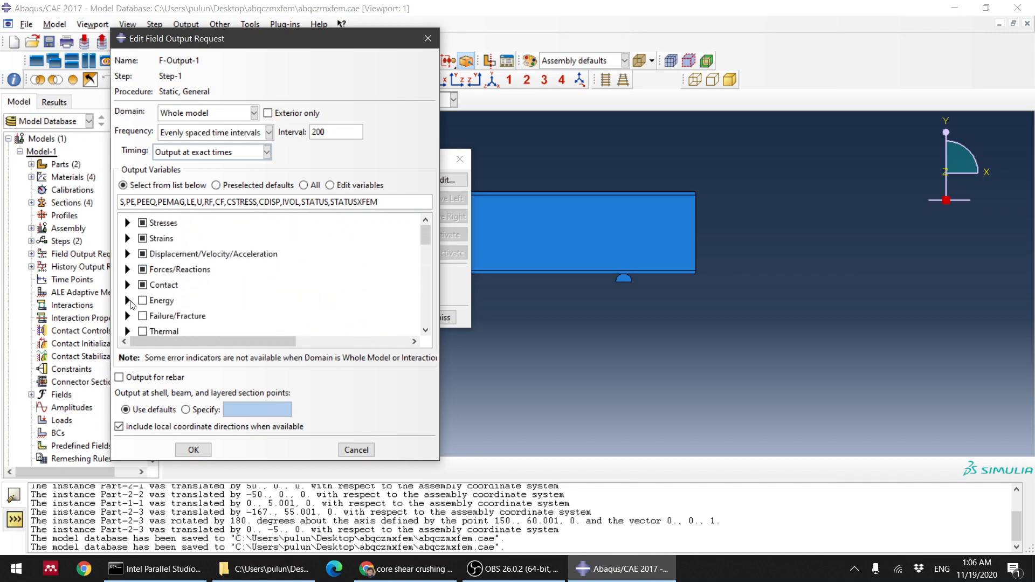
# - Add the level set values PHILSM and PSILSM from the failure/fracture variables to the field output request
pyautogui.click(128, 300)
pyautogui.scroll(-3, 423, 238)
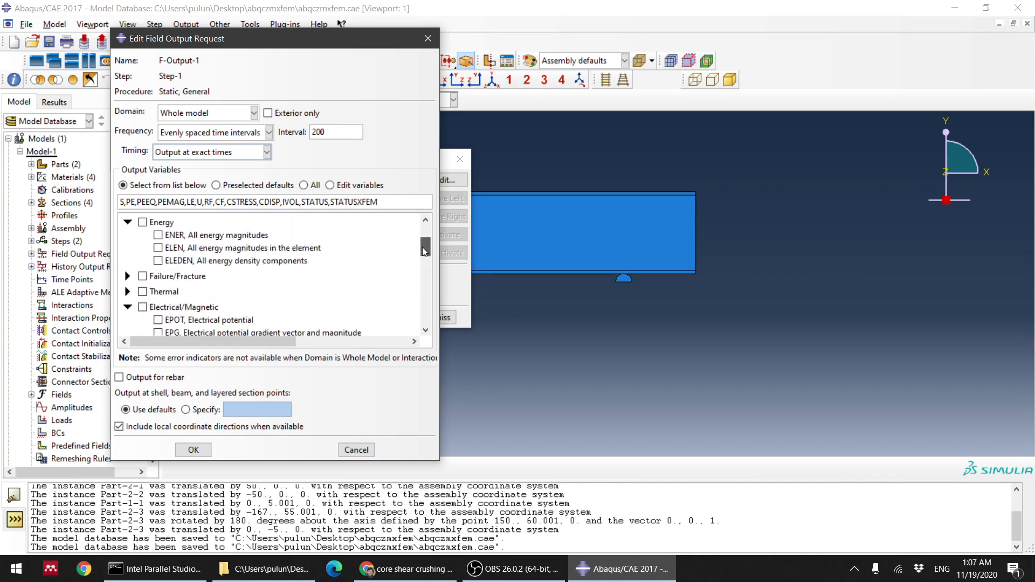
pyautogui.click(130, 260)
pyautogui.scroll(-10, 162, 270)
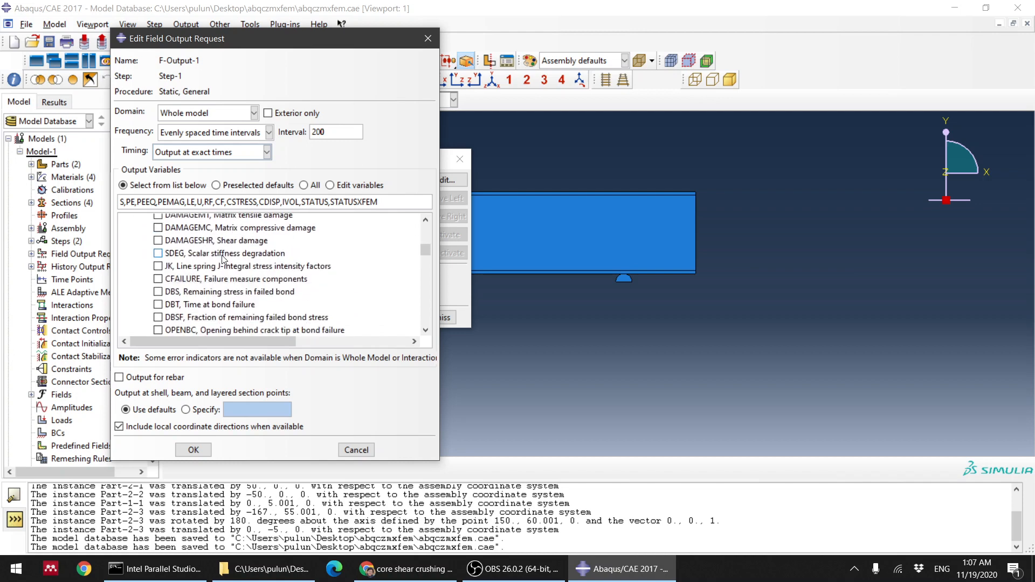
pyautogui.click(158, 224)
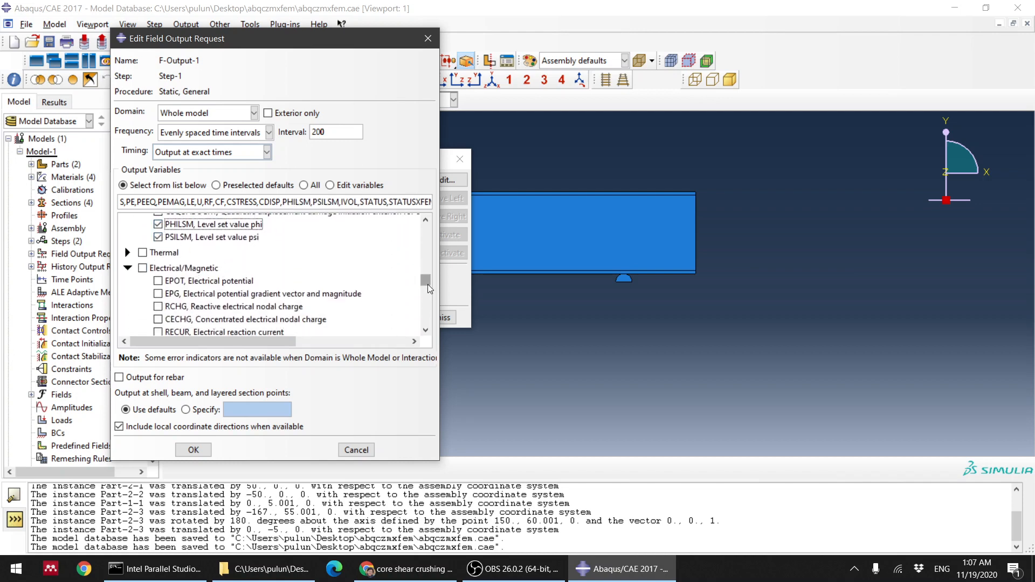
# - Add the scalar stiffness degradation SDEG to the field output request and review the remaining failure variables
pyautogui.scroll(1, 428, 283)
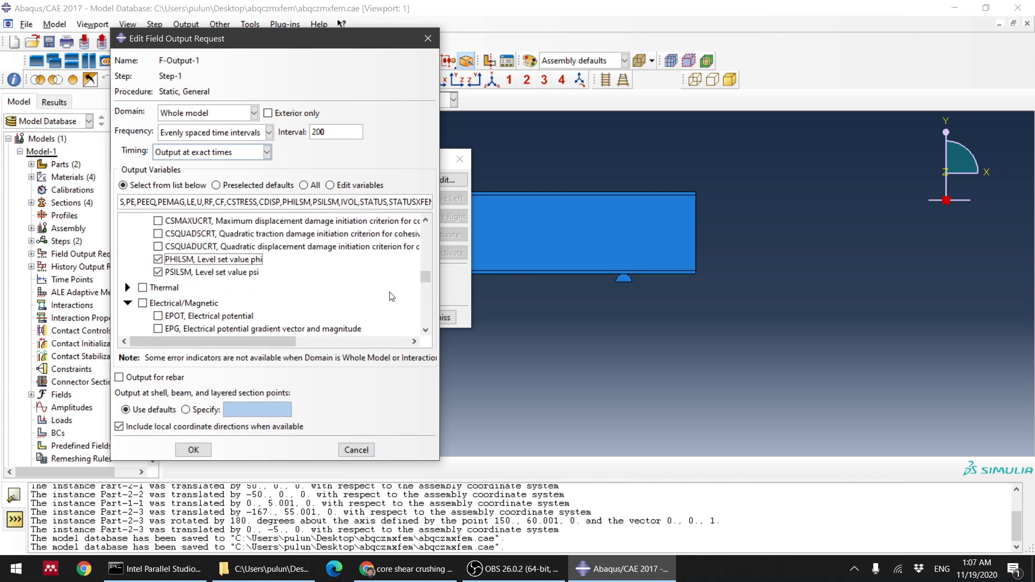
pyautogui.moveTo(427, 274)
pyautogui.mouseDown()
pyautogui.moveTo(435, 252)
pyautogui.moveTo(435, 272)
pyautogui.mouseUp()
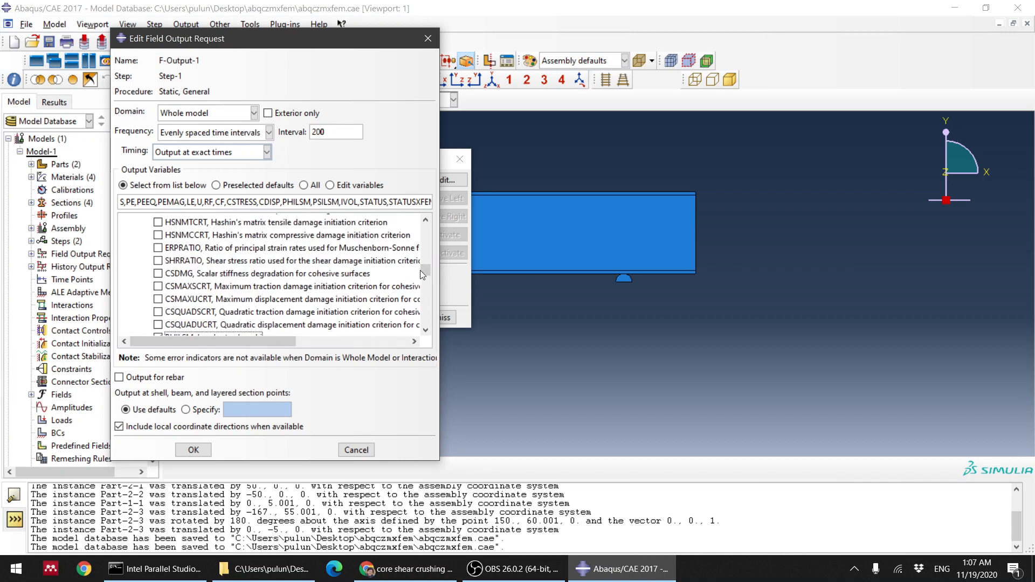
pyautogui.scroll(3, 160, 287)
pyautogui.scroll(3, 160, 288)
pyautogui.scroll(-3, 161, 281)
pyautogui.click(158, 259)
pyautogui.scroll(3, 167, 269)
pyautogui.scroll(1, 173, 282)
pyautogui.scroll(-3, 172, 291)
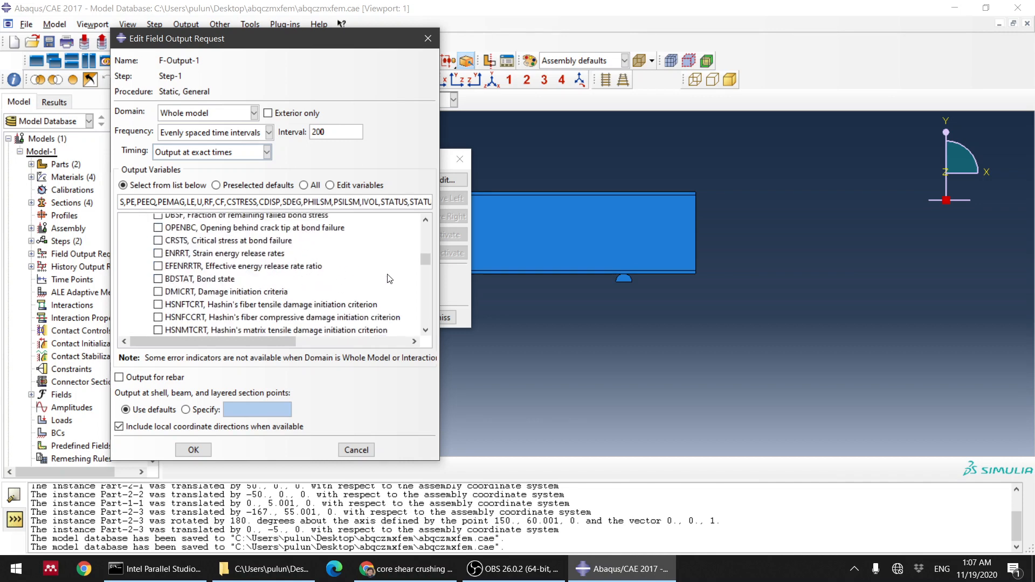
pyautogui.moveTo(426, 263)
pyautogui.mouseDown()
pyautogui.moveTo(427, 254)
pyautogui.moveTo(424, 273)
pyautogui.mouseUp()
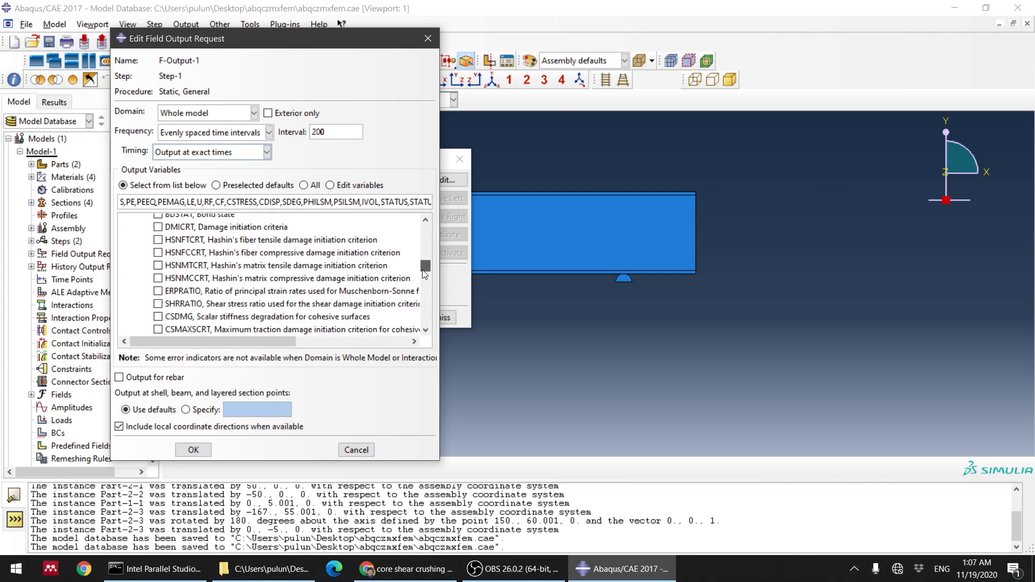
# - Add the DMICRT damage initiation criteria variable to the F-Output-1 field output request and close the requests manager
pyautogui.click(158, 227)
pyautogui.moveTo(425, 267); pyautogui.dragTo(425, 273)
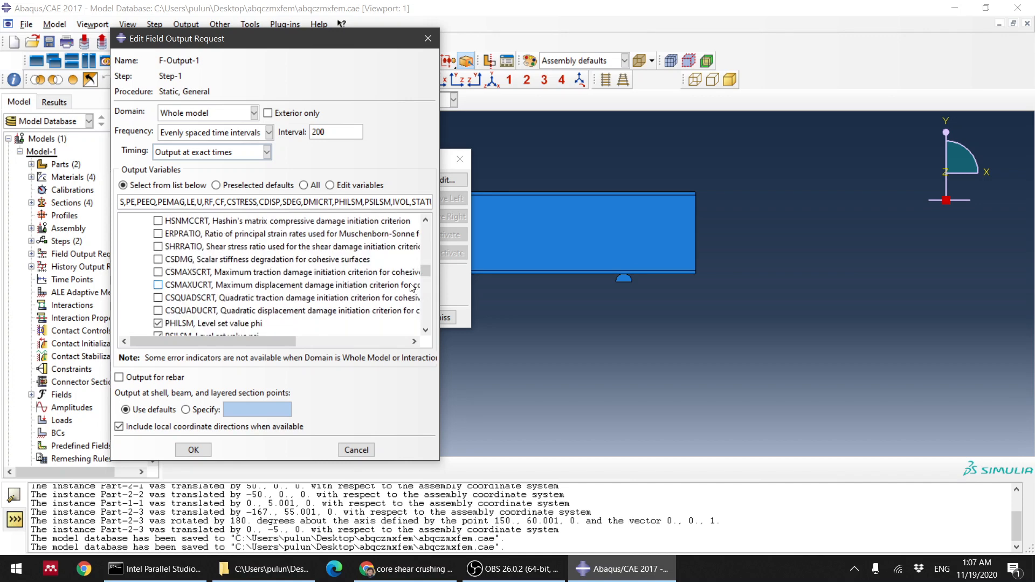
pyautogui.click(193, 450)
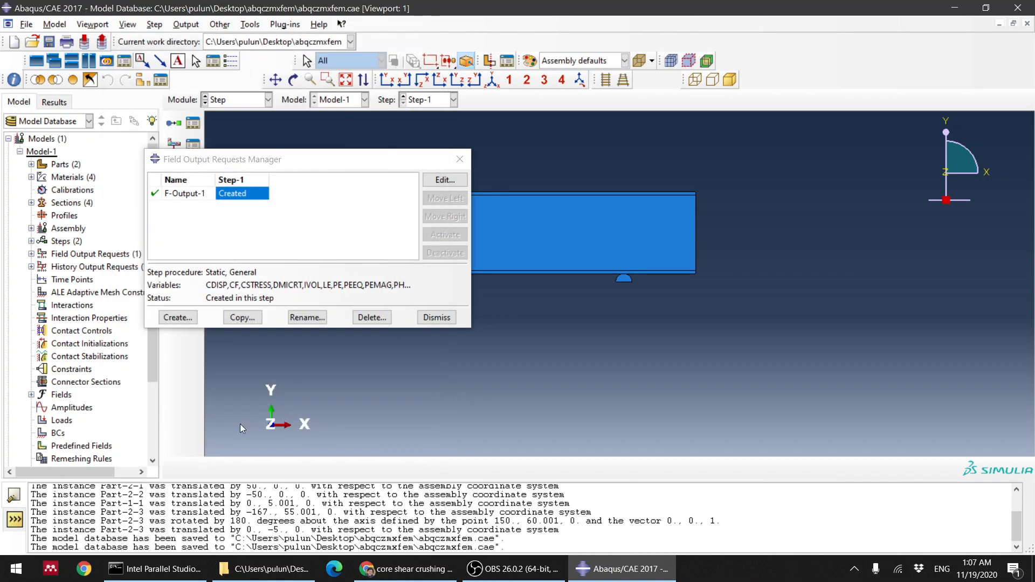
pyautogui.click(436, 318)
# - Set the H-Output-1 history output request to evenly spaced time intervals with an interval of 100
pyautogui.click(191, 169)
pyautogui.click(305, 114)
pyautogui.click(302, 161)
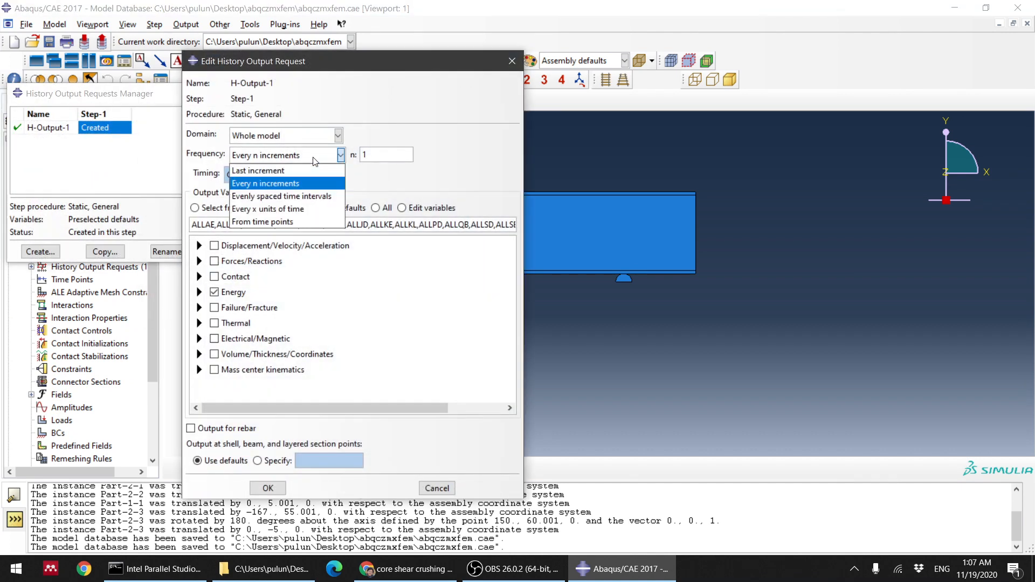
pyautogui.click(302, 191)
pyautogui.click(408, 156)
pyautogui.write('100')
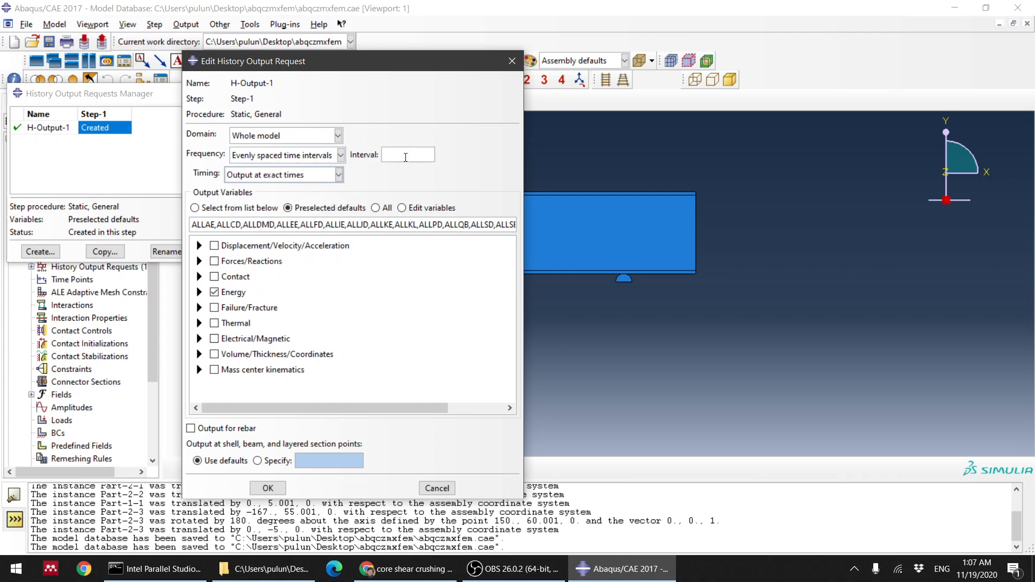
pyautogui.click(268, 488)
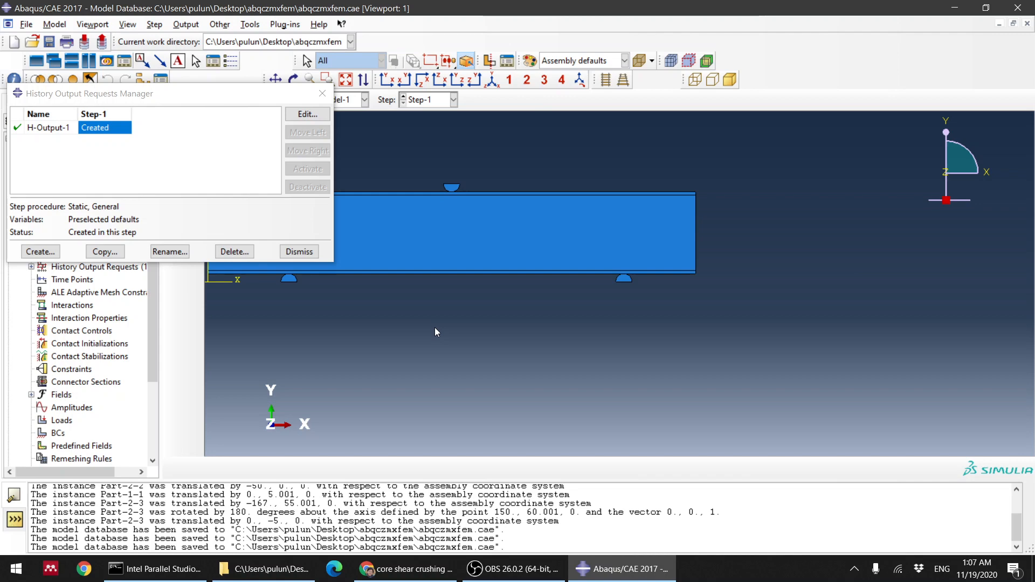
pyautogui.click(312, 256)
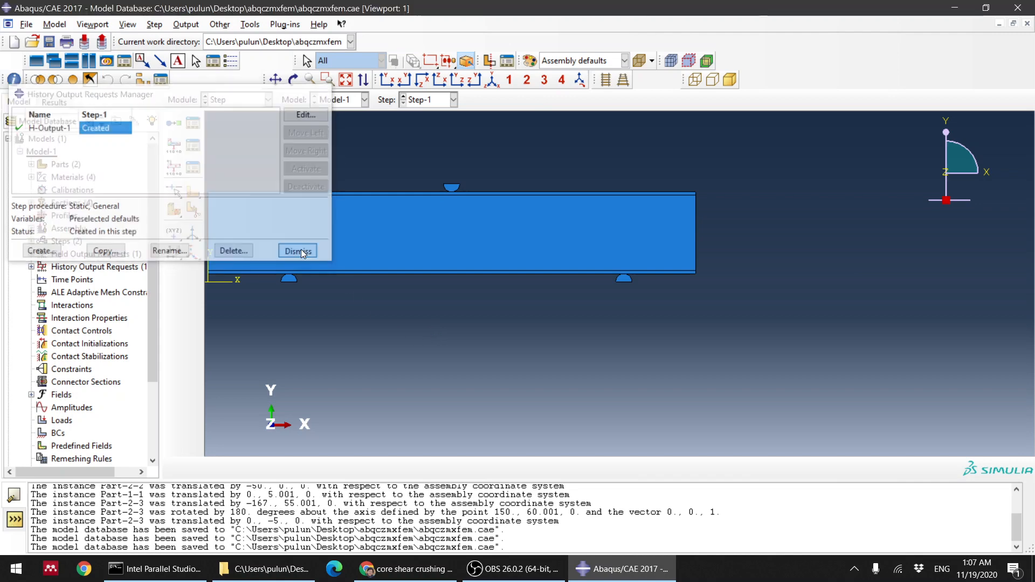
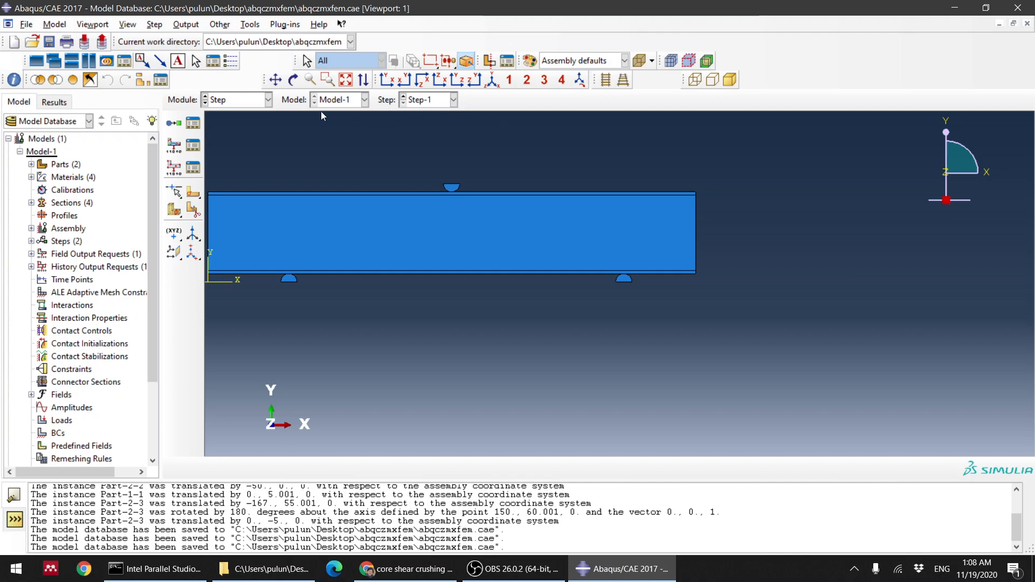
# - Open the general solution controls of Step-1 for editing, accept the warning, and choose to specify the parameters
pyautogui.click(212, 25)
pyautogui.moveTo(189, 25)
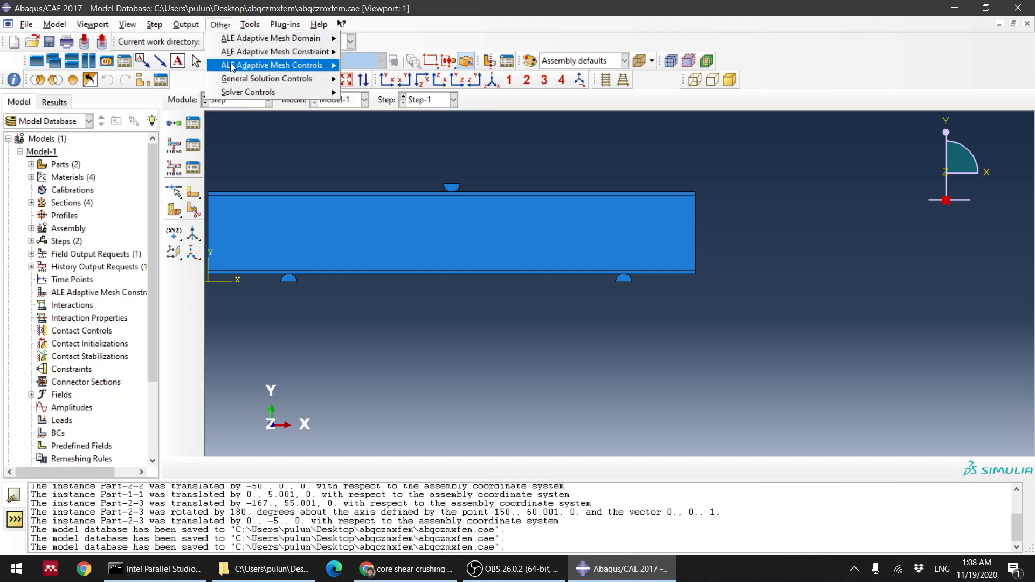
pyautogui.moveTo(305, 79)
pyautogui.moveTo(371, 94)
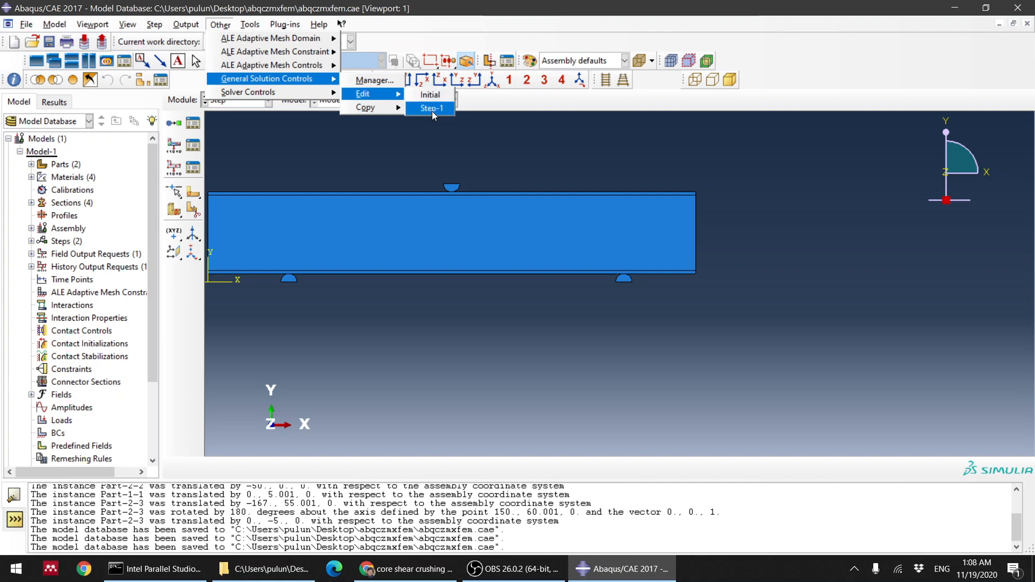
pyautogui.click(432, 109)
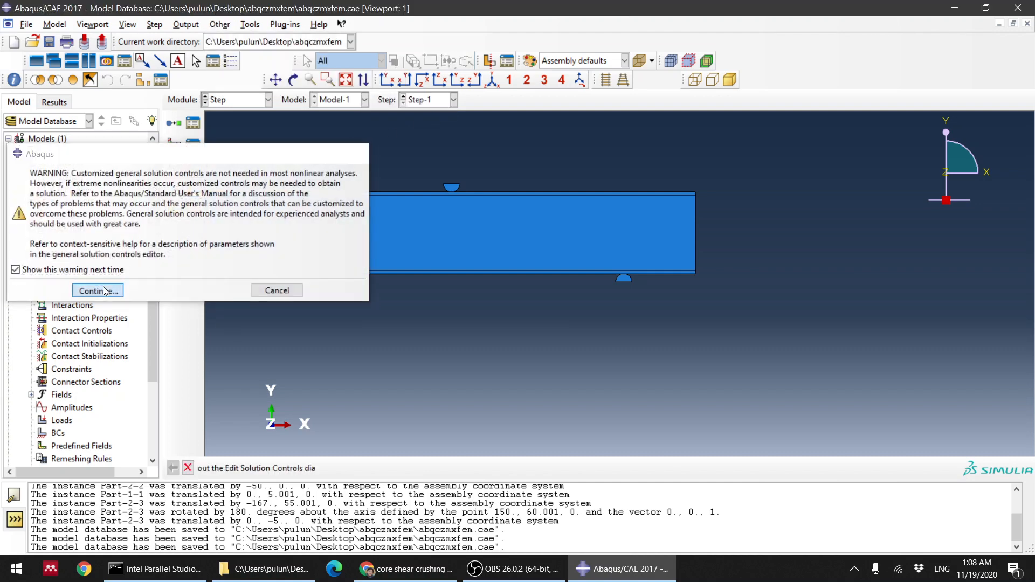
pyautogui.click(105, 291)
pyautogui.moveTo(198, 18); pyautogui.dragTo(493, 57)
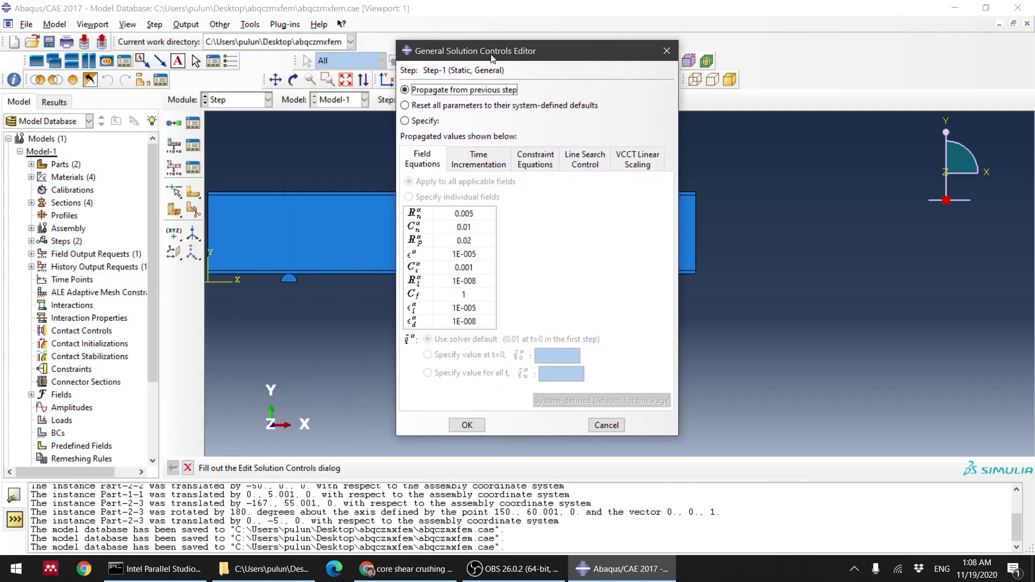
pyautogui.click(426, 121)
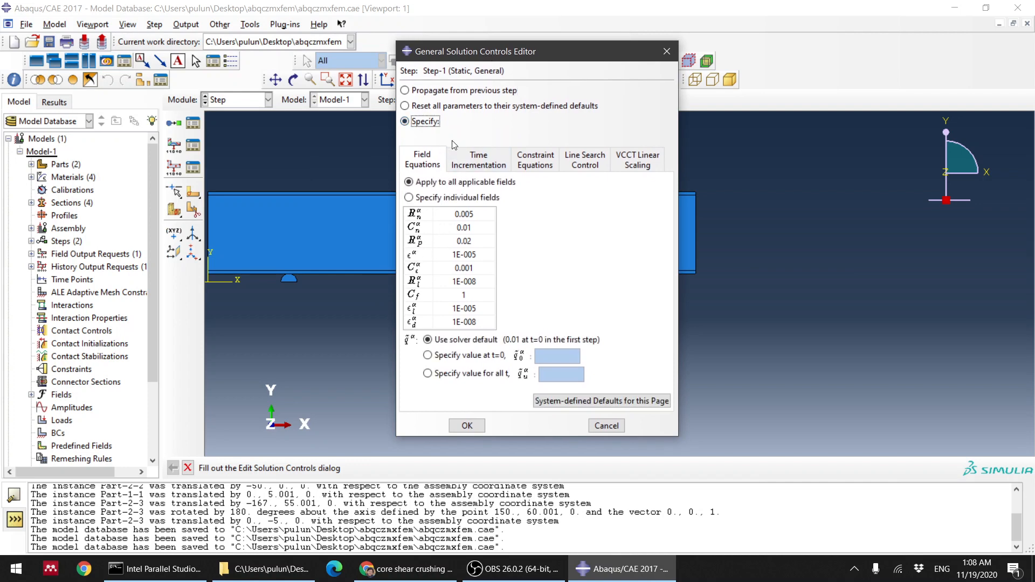
# - Set the time incrementation parameters I0 to 20 and IR to 40
pyautogui.click(478, 160)
pyautogui.click(524, 204)
pyautogui.write('20')
pyautogui.press('Return')
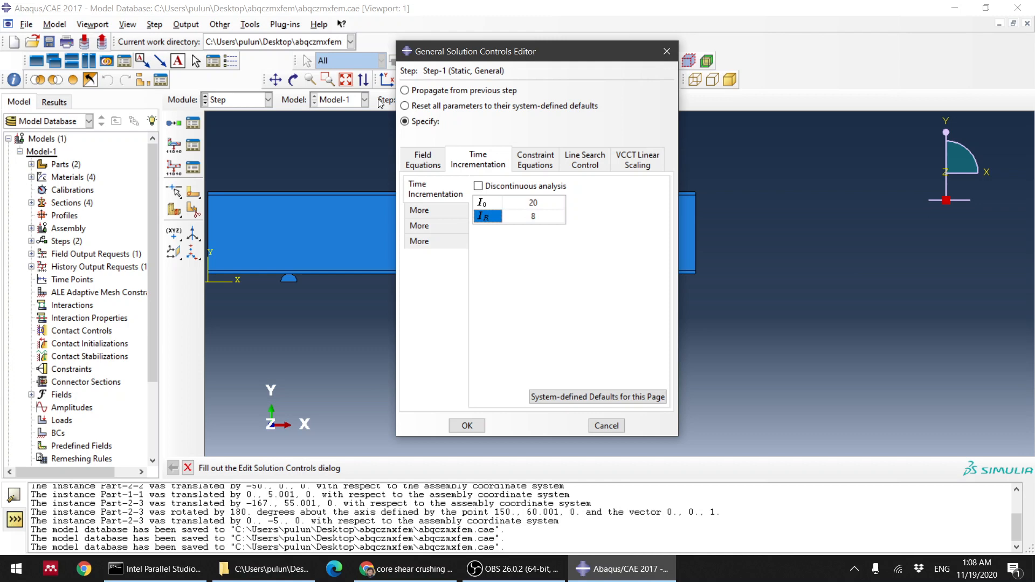
pyautogui.click(531, 214)
pyautogui.write('40')
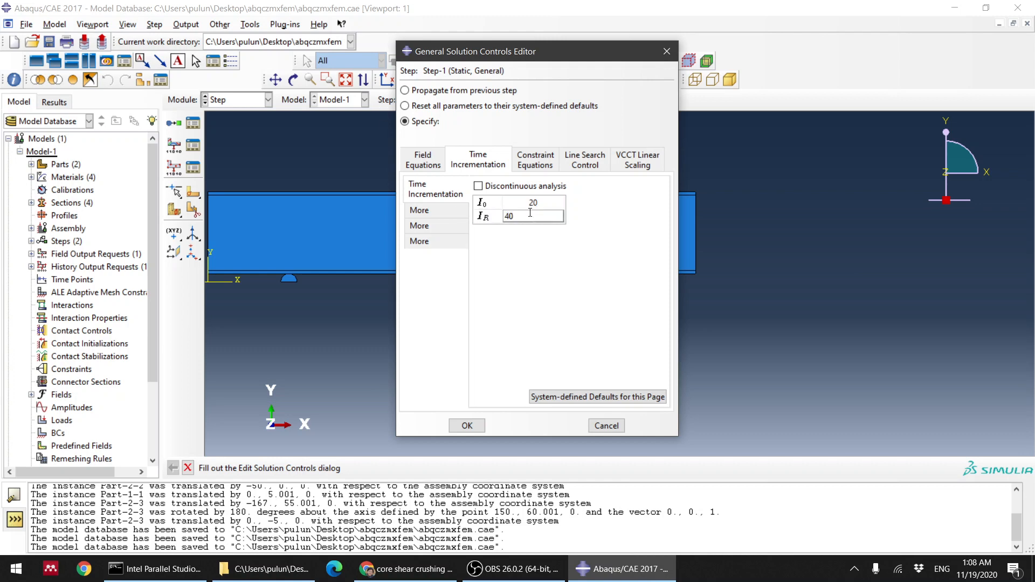
# - Set the additional time incrementation parameter IA to 20
pyautogui.click(431, 211)
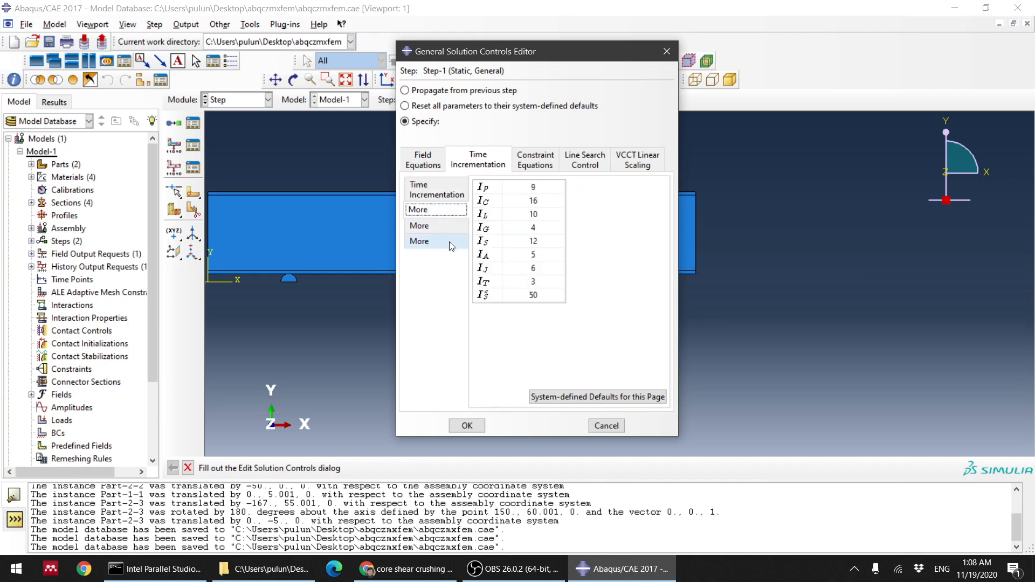
pyautogui.click(536, 256)
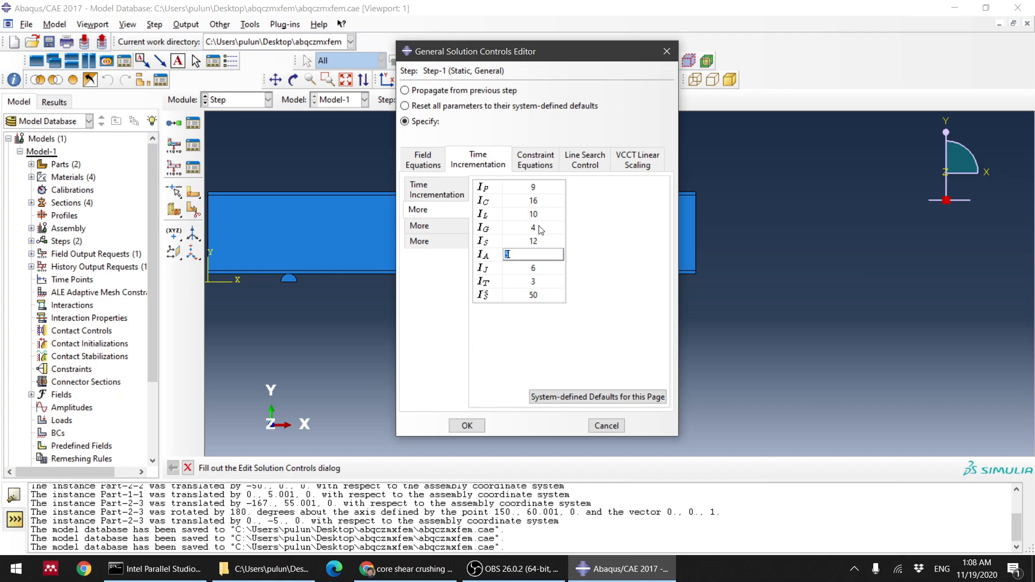
pyautogui.write('10')
pyautogui.press('BackSpace')
pyautogui.press('BackSpace')
pyautogui.write('20')
# - Set the line search control parameter N to 10 and apply the general solution controls
pyautogui.click(559, 163)
pyautogui.click(488, 183)
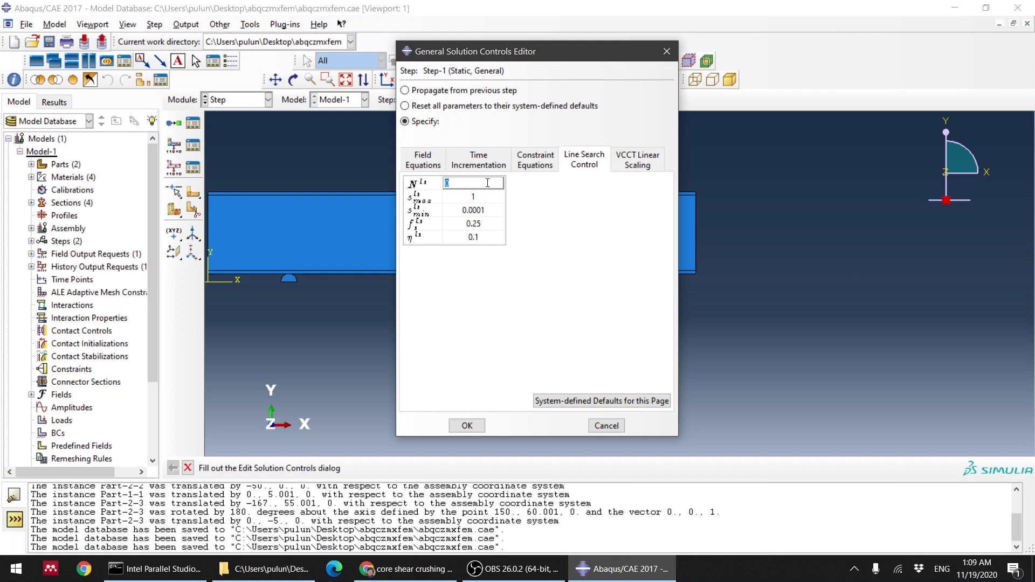
pyautogui.write('10')
pyautogui.click(467, 426)
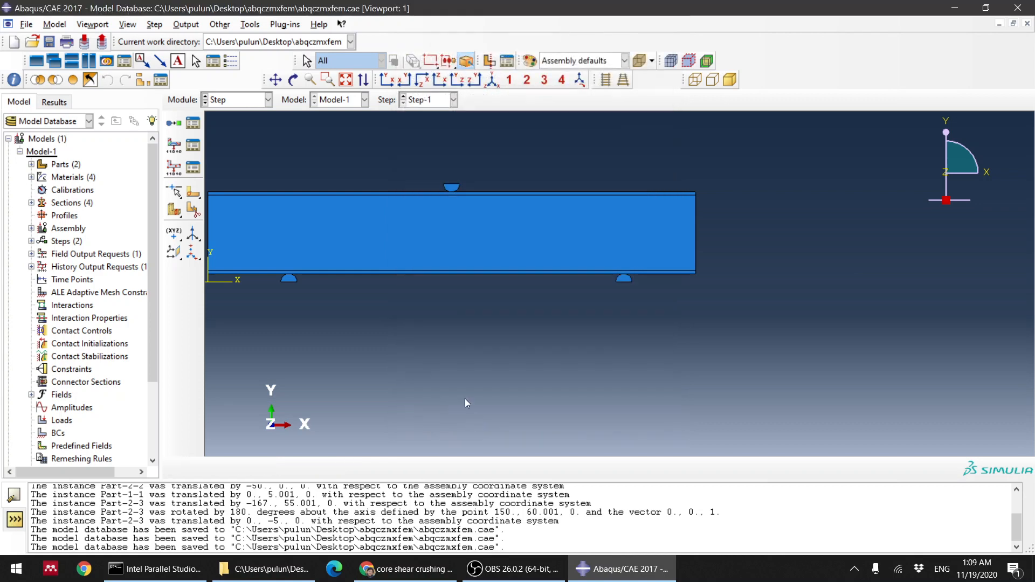
# - In the Interaction module, create a Step-1 surface-to-surface contact with the left support's arc as master and the beam's bottom edge as slave surface
pyautogui.click(235, 99)
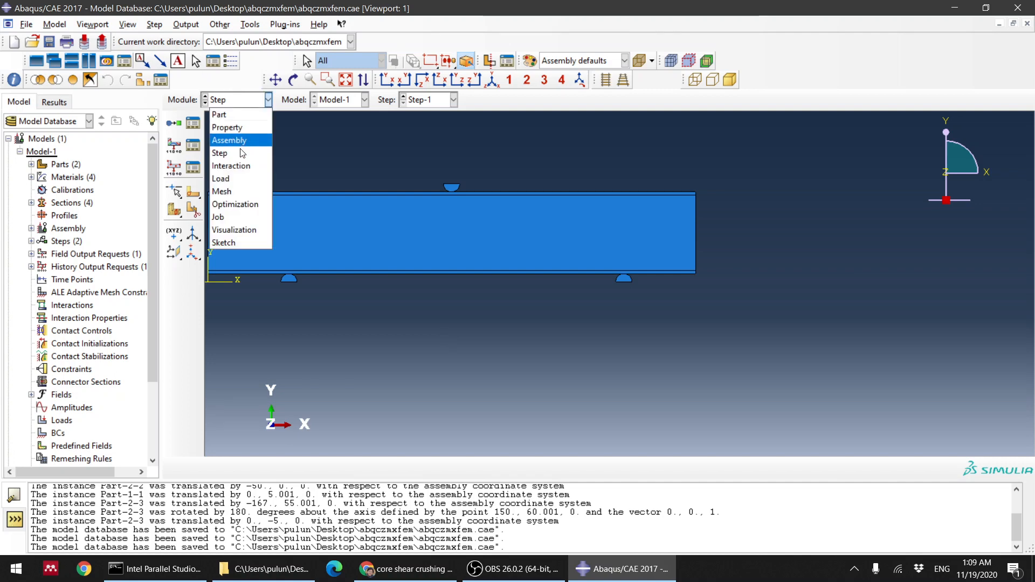
pyautogui.click(247, 167)
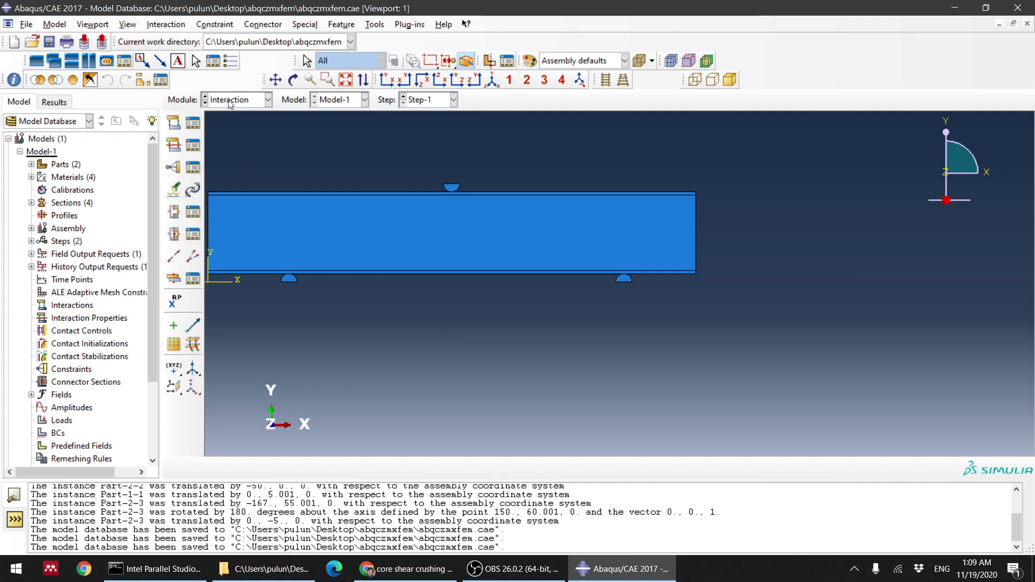
pyautogui.scroll(2, 440, 190)
pyautogui.scroll(-12, 357, 252)
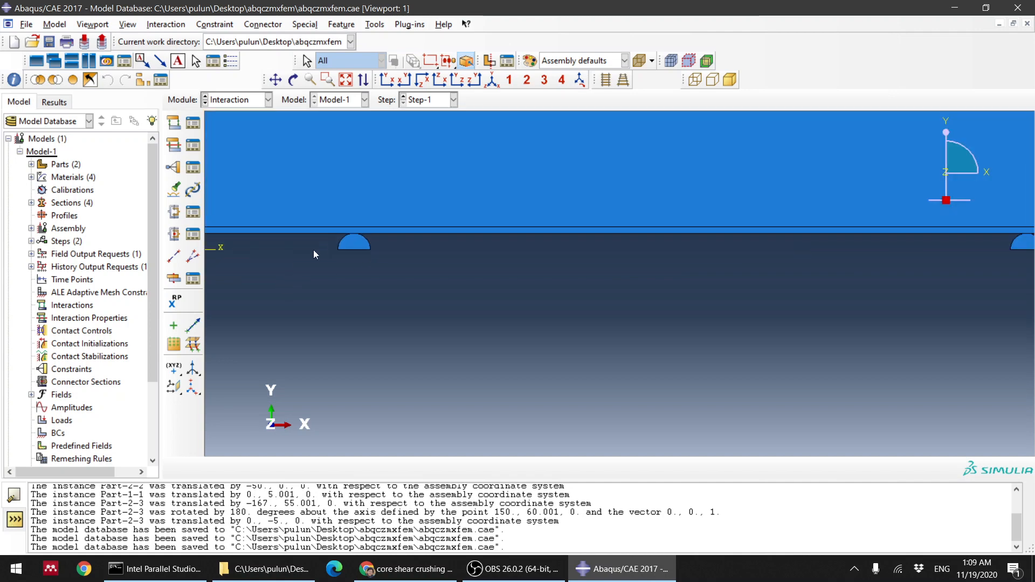
pyautogui.click(181, 123)
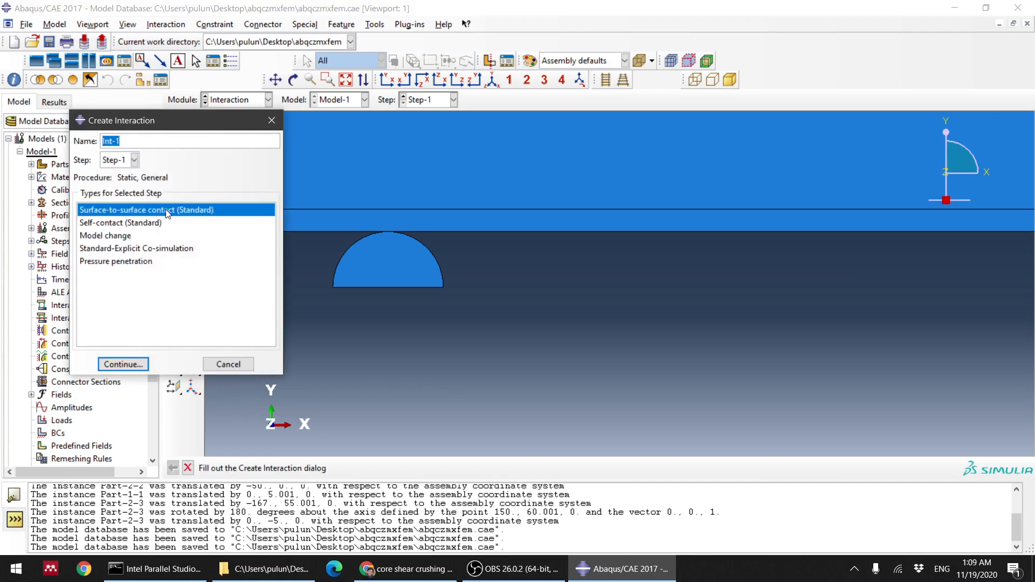
pyautogui.click(124, 365)
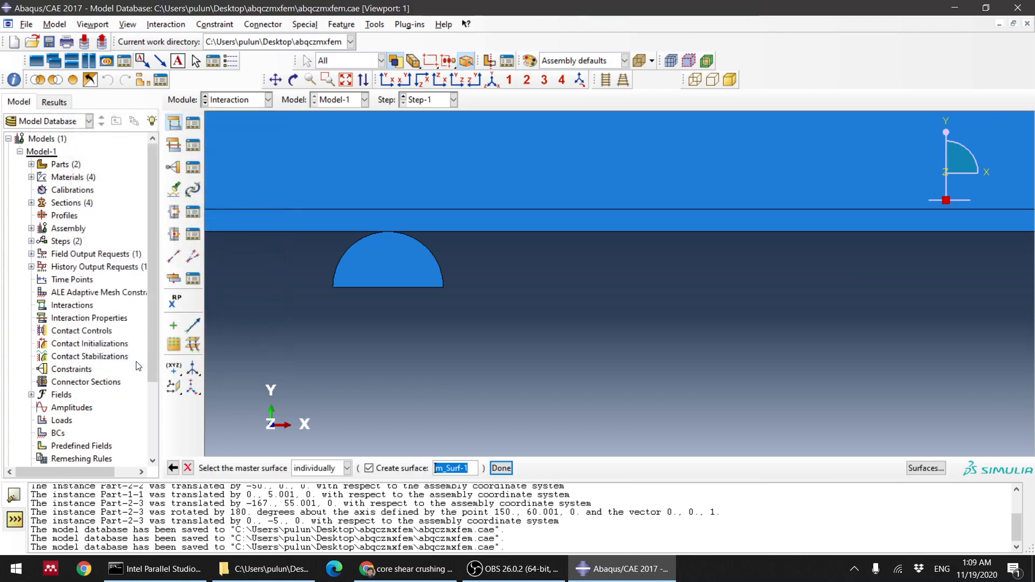
pyautogui.click(348, 247)
pyautogui.middleClick(483, 301)
pyautogui.click(308, 468)
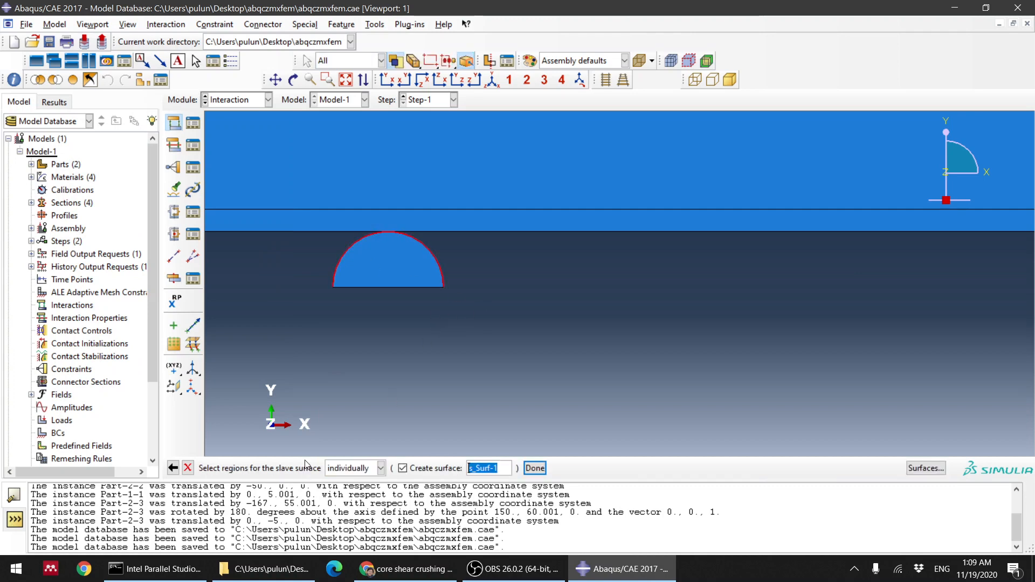
pyautogui.click(338, 232)
pyautogui.click(535, 468)
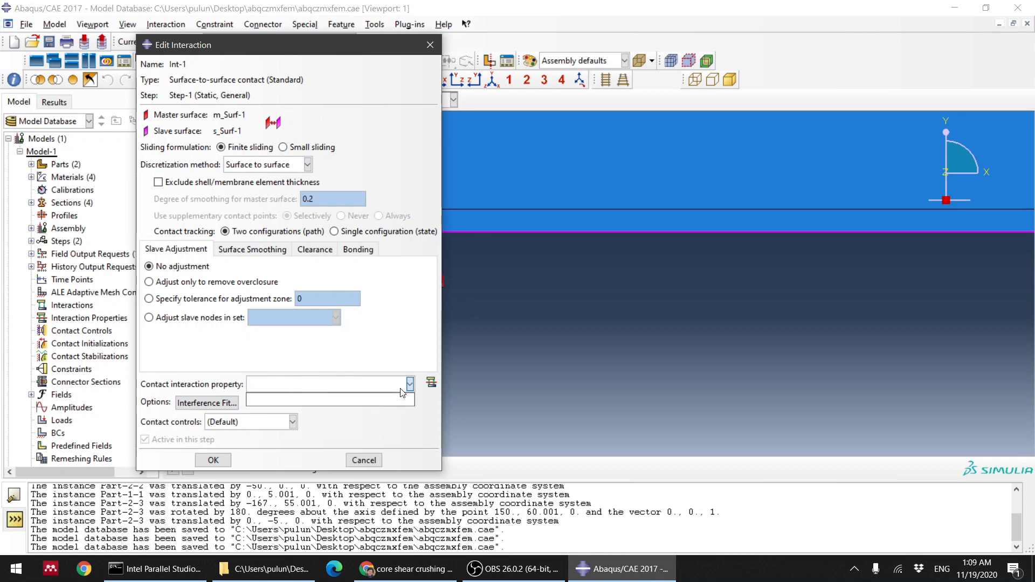
# - Create a contact interaction property with penalty tangential behavior and a friction coefficient of 0.2
pyautogui.click(431, 382)
pyautogui.click(324, 290)
pyautogui.click(169, 170)
pyautogui.click(177, 184)
pyautogui.click(256, 215)
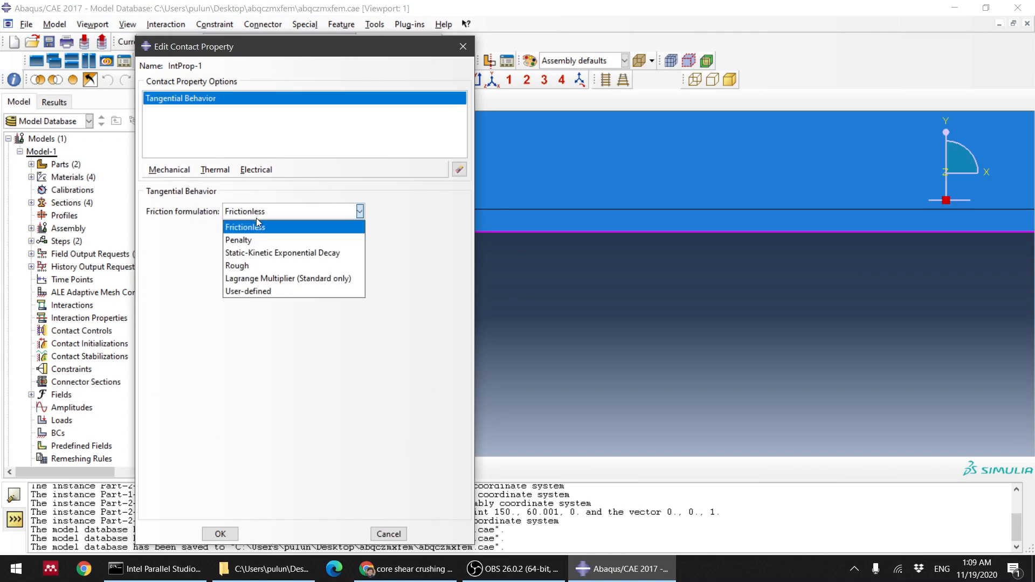
pyautogui.click(256, 239)
pyautogui.click(186, 355)
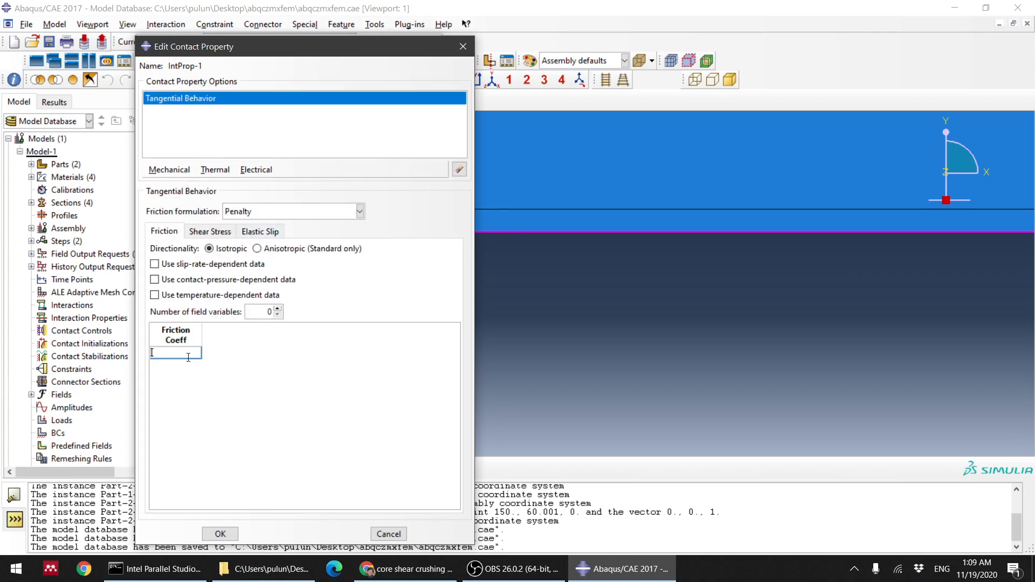
pyautogui.write('0.2')
# - Add "Hard" Contact normal behavior to the contact property and accept the left support's interaction
pyautogui.click(169, 170)
pyautogui.click(176, 198)
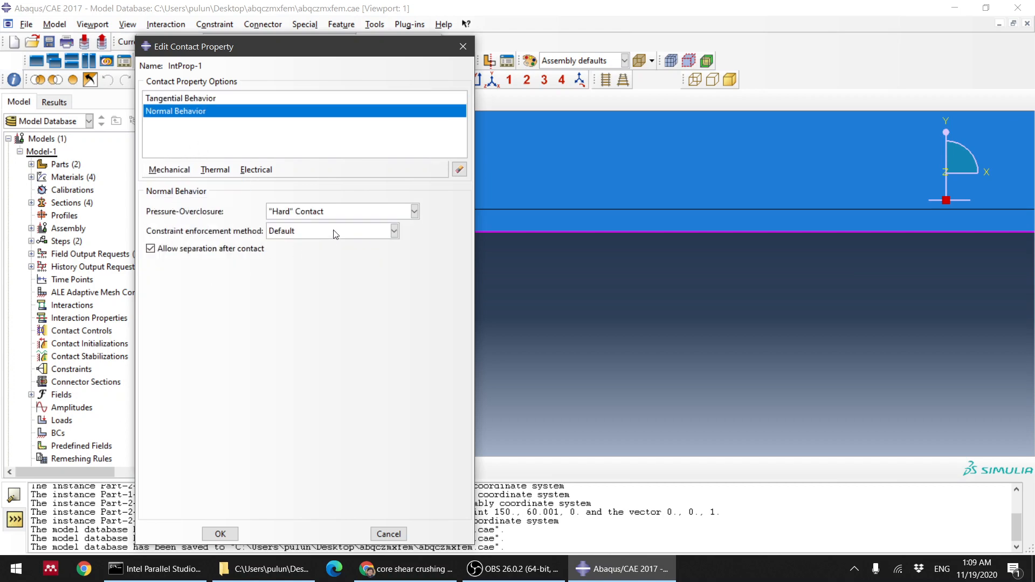
pyautogui.click(219, 533)
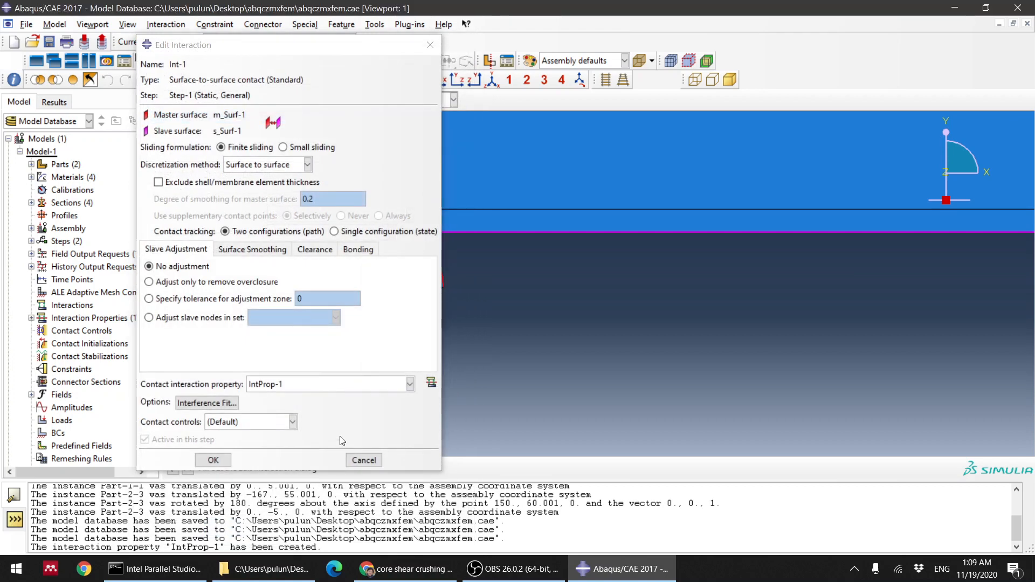
pyautogui.click(213, 460)
# - Create a Step-1 surface-to-surface contact with the right support's arc as master and the beam's bottom edge as slave, using IntProp-1
pyautogui.scroll(4, 351, 356)
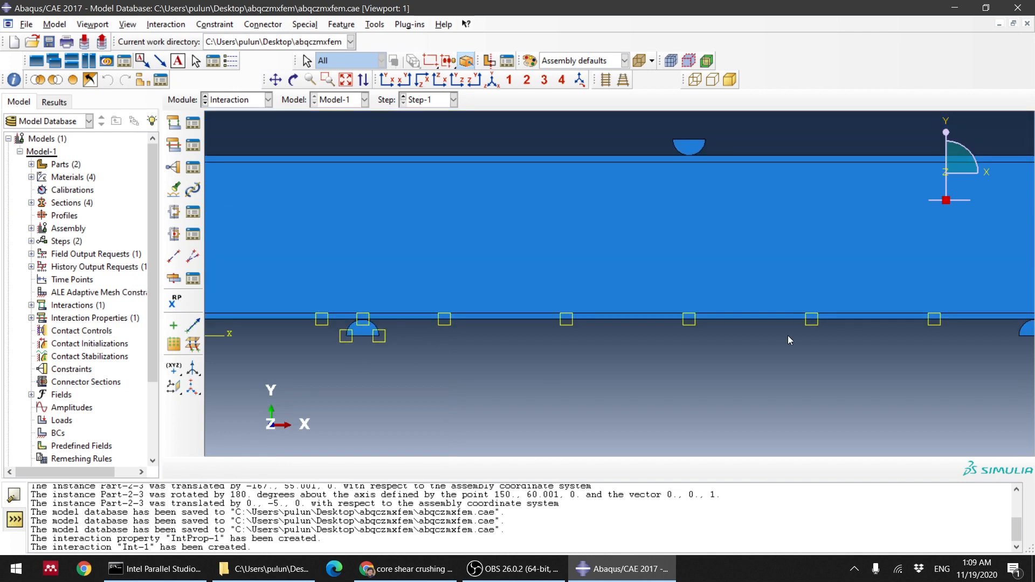
pyautogui.scroll(7, 750, 294)
pyautogui.scroll(-7, 919, 290)
pyautogui.scroll(-6, 473, 321)
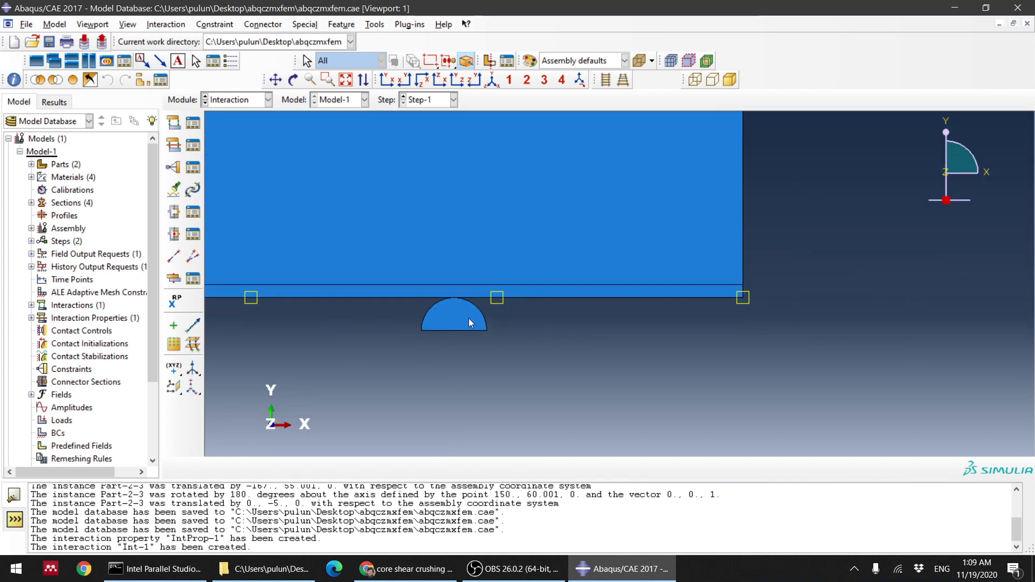
pyautogui.click(175, 124)
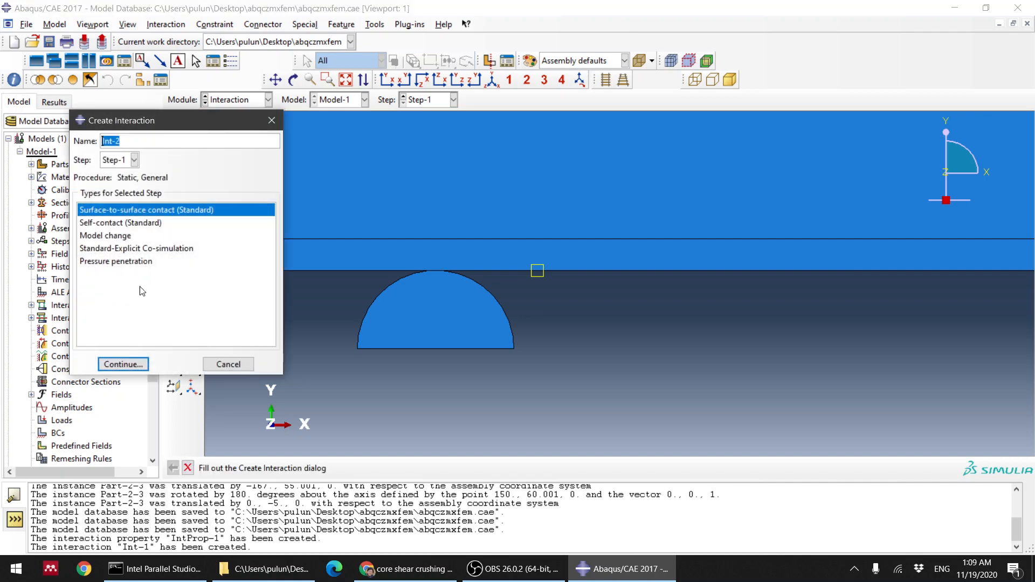
pyautogui.click(126, 364)
pyautogui.scroll(-3, 389, 297)
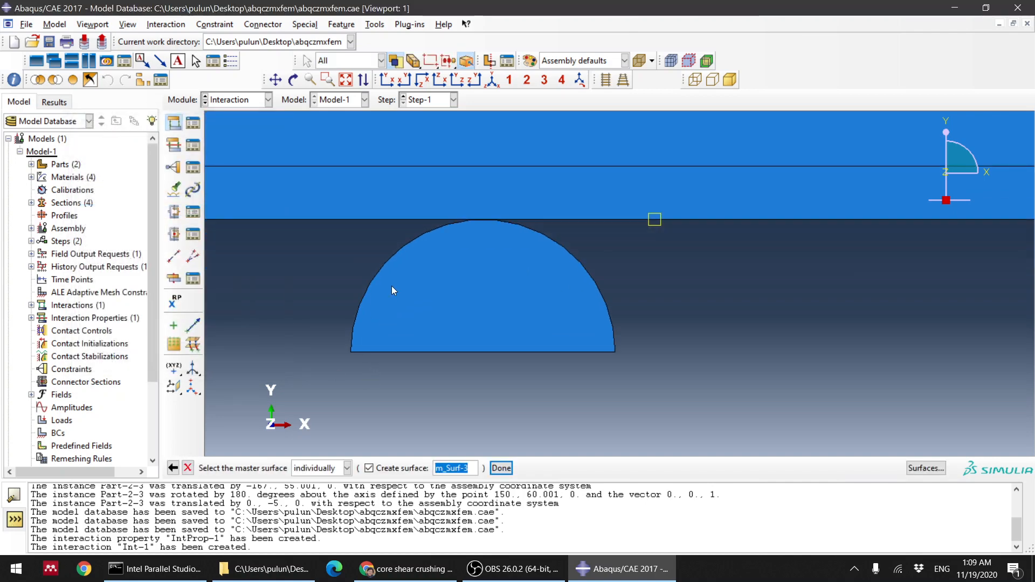
pyautogui.click(386, 260)
pyautogui.middleClick(301, 266)
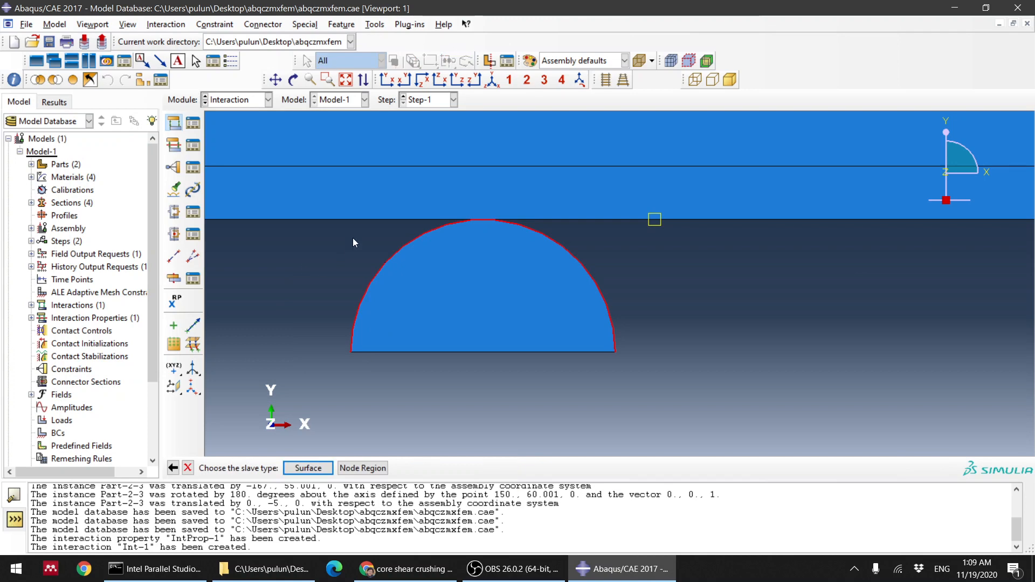
pyautogui.click(308, 468)
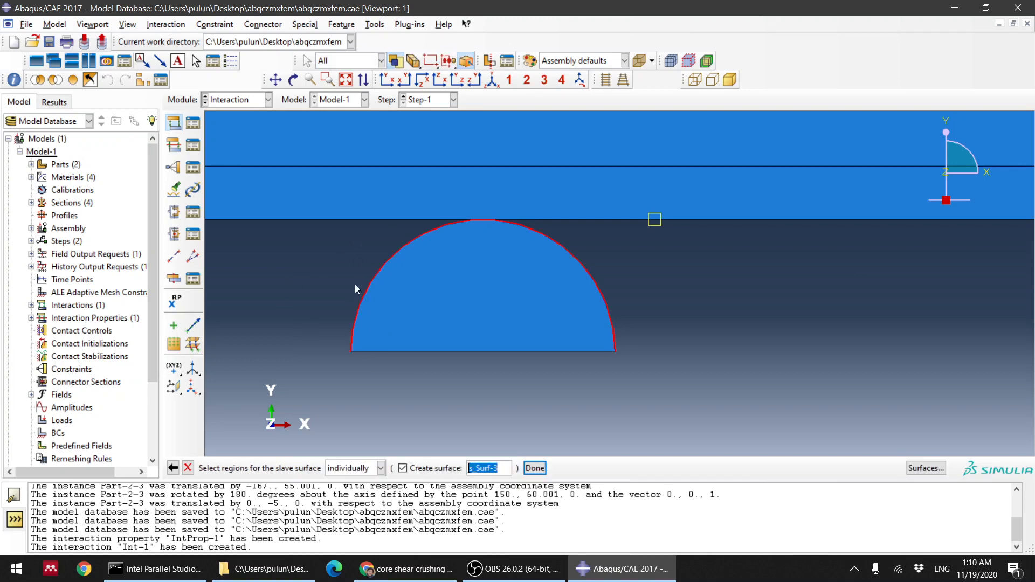
pyautogui.click(389, 220)
pyautogui.middleClick(389, 221)
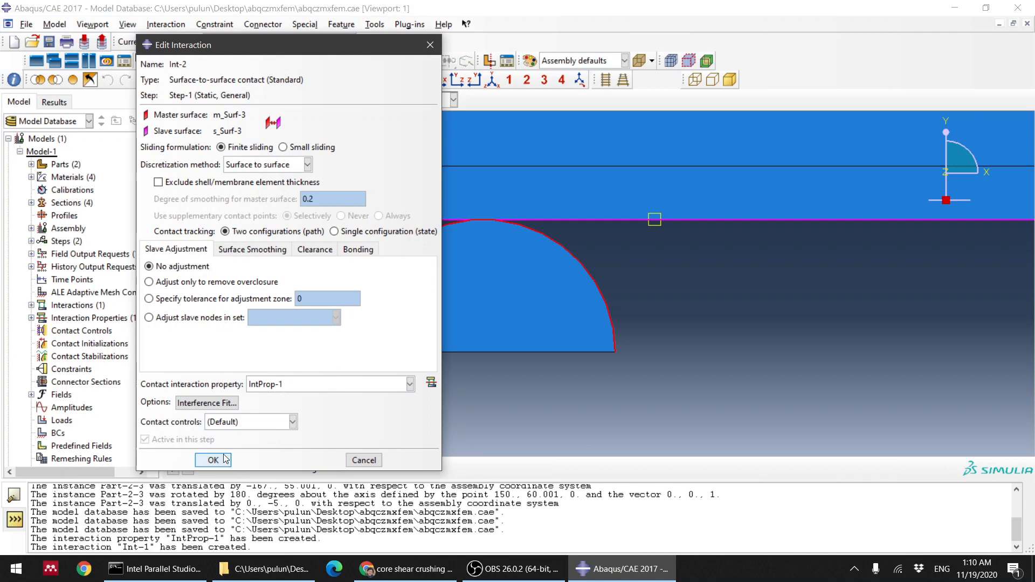
pyautogui.click(213, 460)
# - Create a Step-1 surface-to-surface contact with the upper loading roller's arc as master and the beam's top edge as slave, using IntProp-1
pyautogui.scroll(-2, 574, 339)
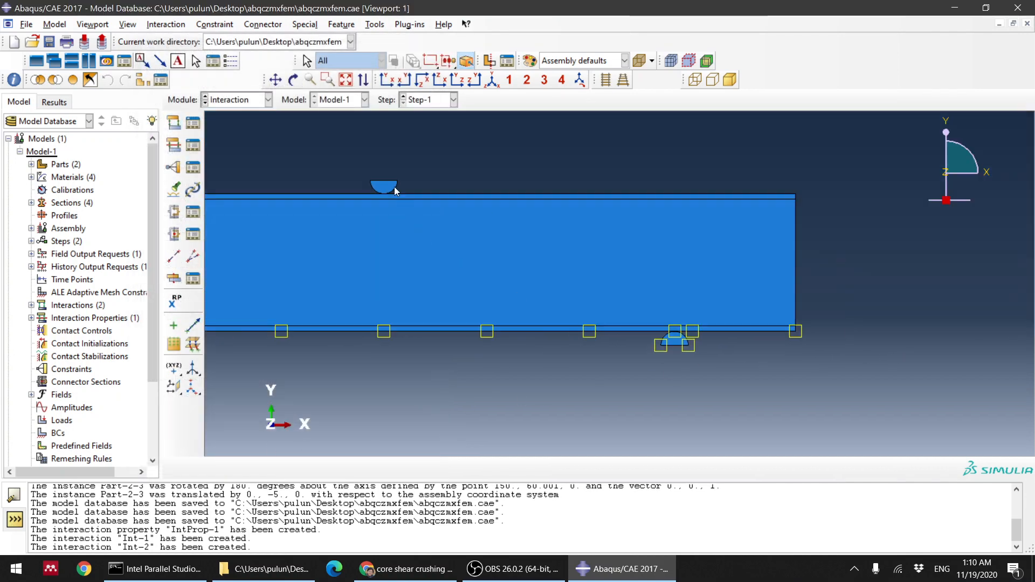
pyautogui.scroll(5, 402, 195)
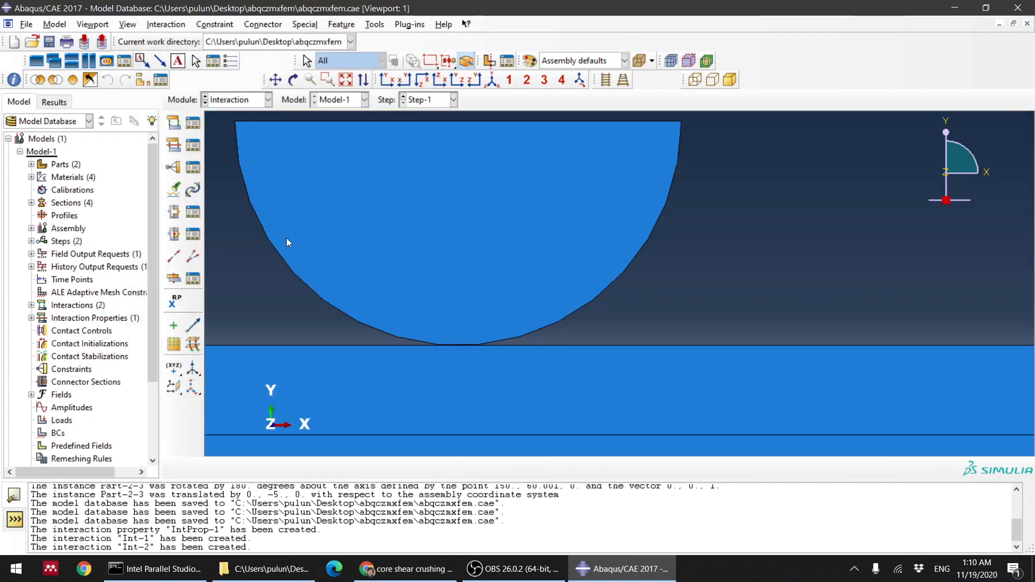
pyautogui.click(174, 123)
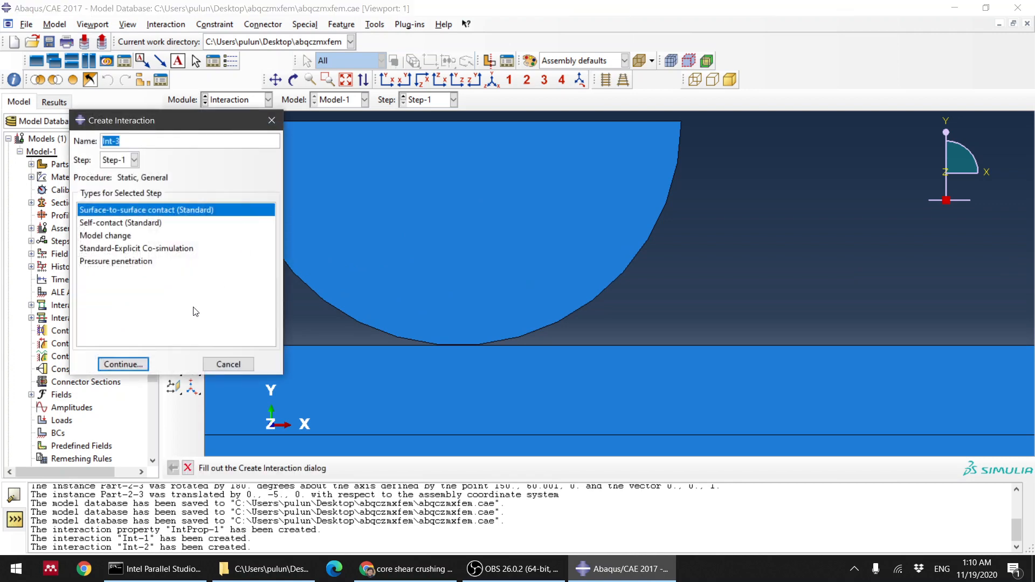
pyautogui.click(123, 363)
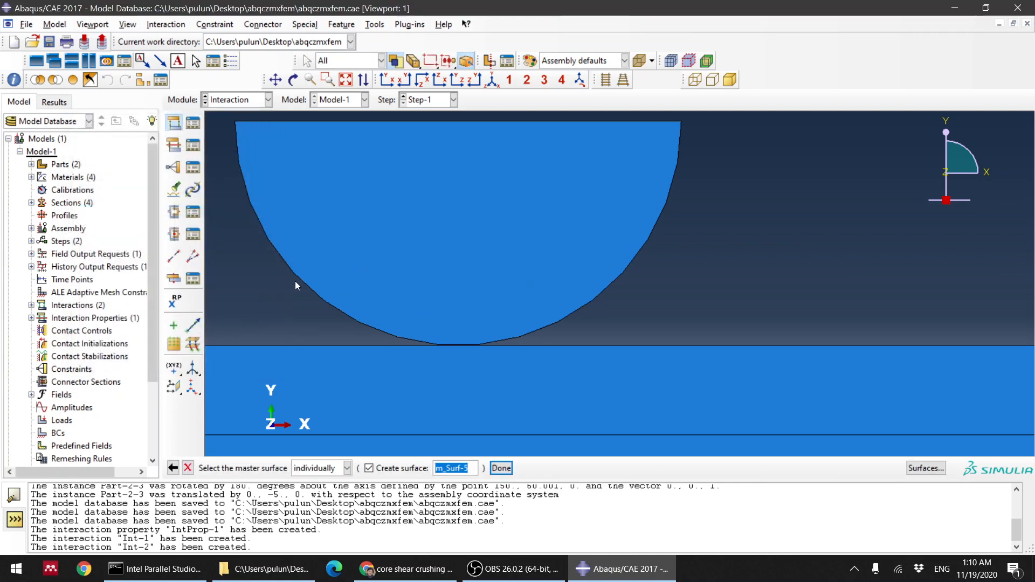
pyautogui.click(300, 280)
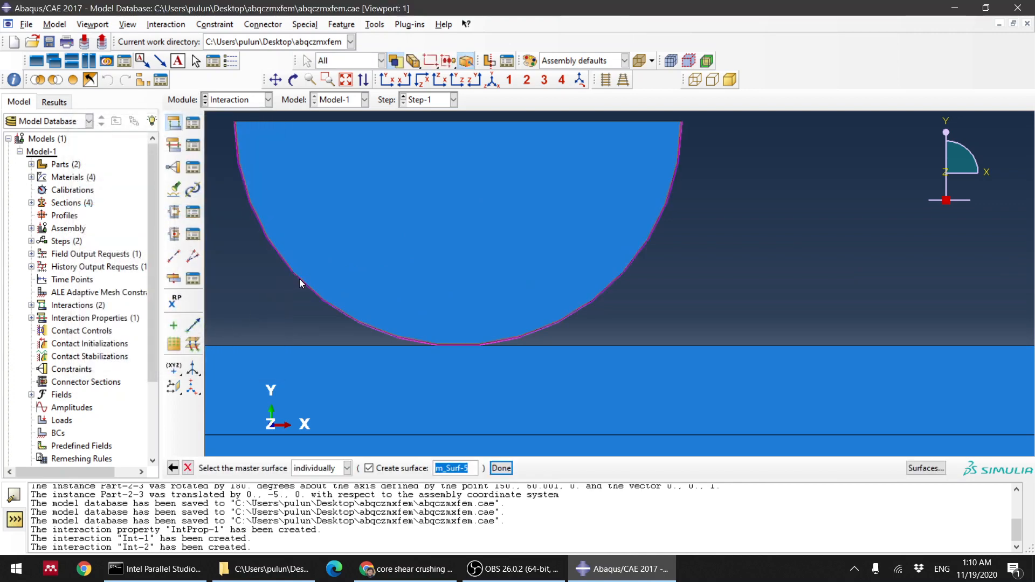
pyautogui.middleClick(717, 268)
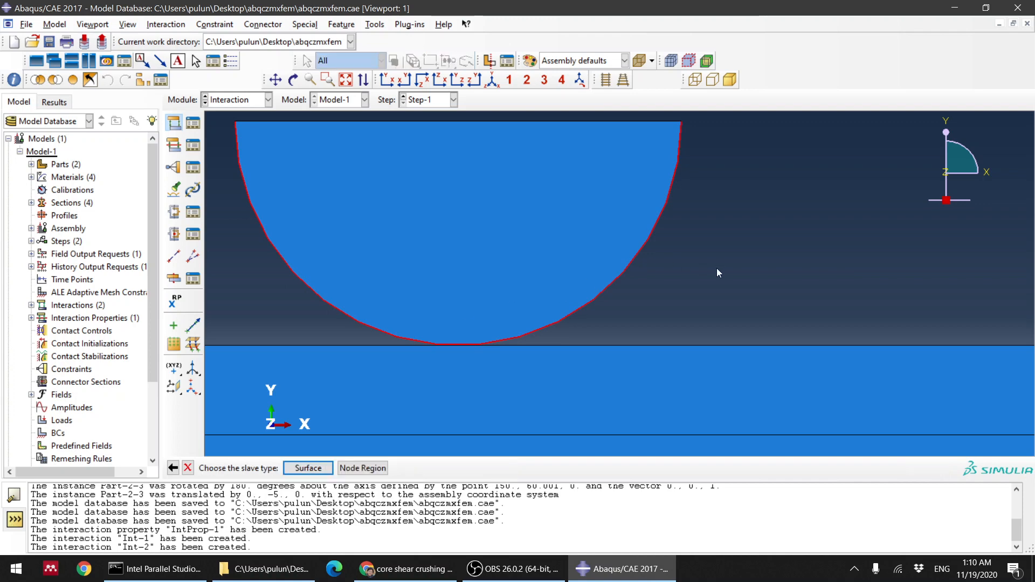
pyautogui.click(313, 467)
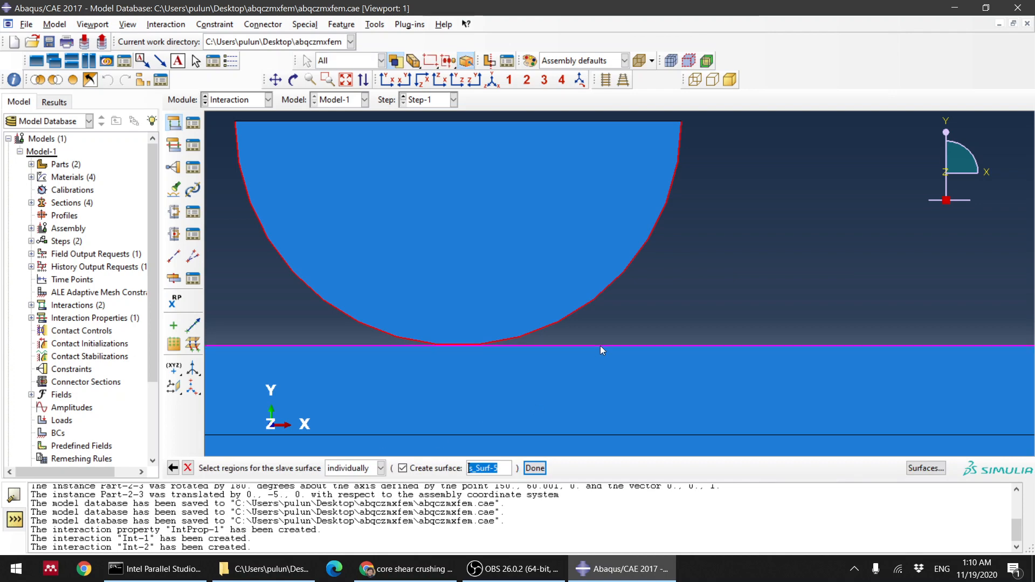
pyautogui.middleClick(652, 286)
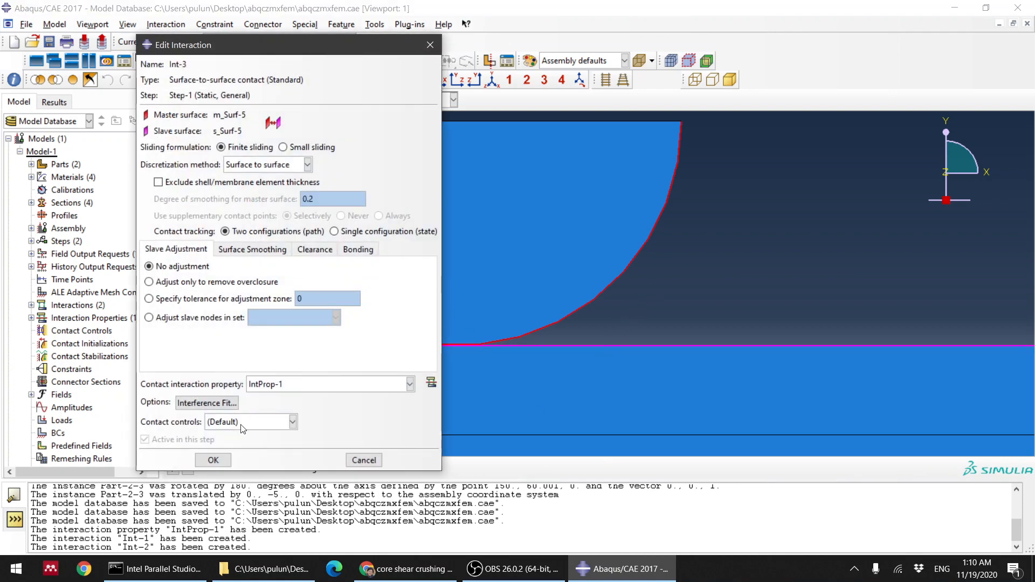
pyautogui.click(214, 460)
# - Start an XFEM crack definition with its crack domain selected by geometric faces
pyautogui.scroll(5, 539, 240)
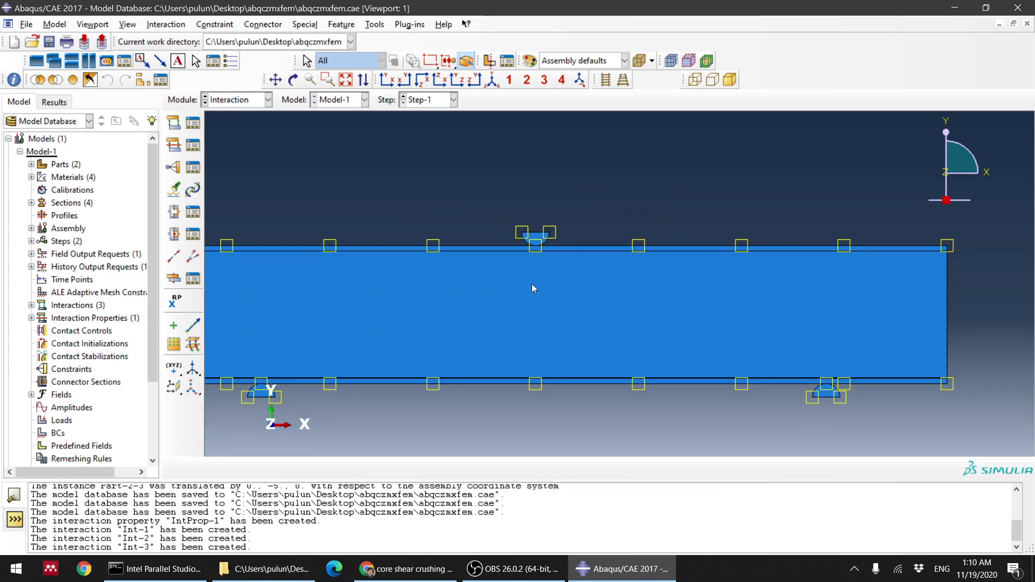
pyautogui.scroll(-2, 647, 320)
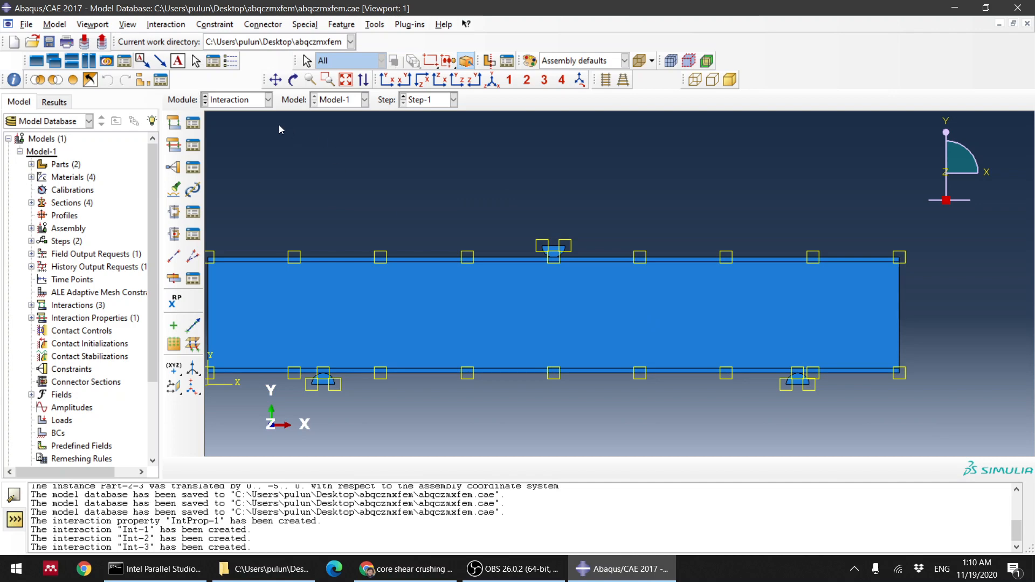
pyautogui.click(303, 26)
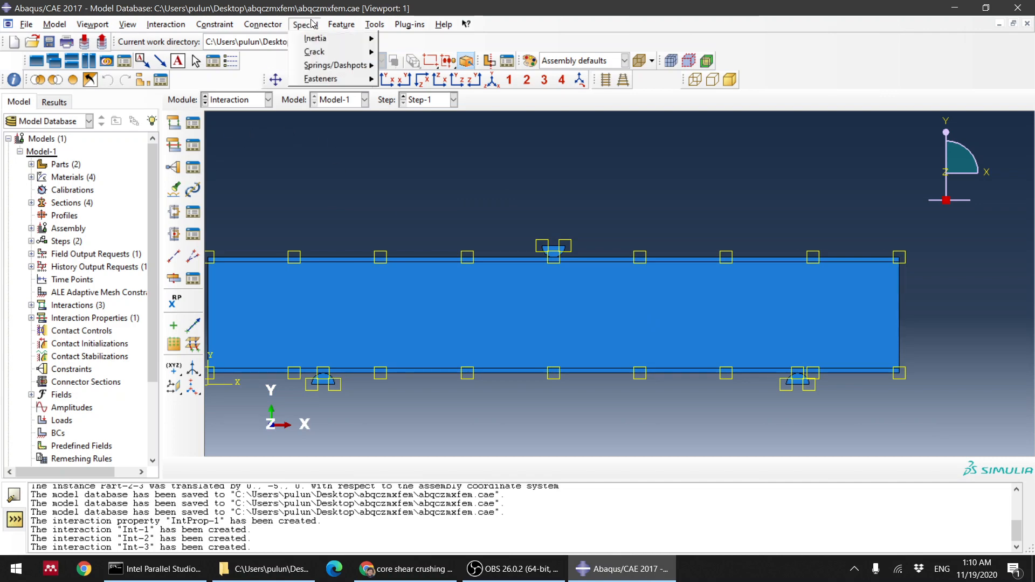
pyautogui.moveTo(325, 52)
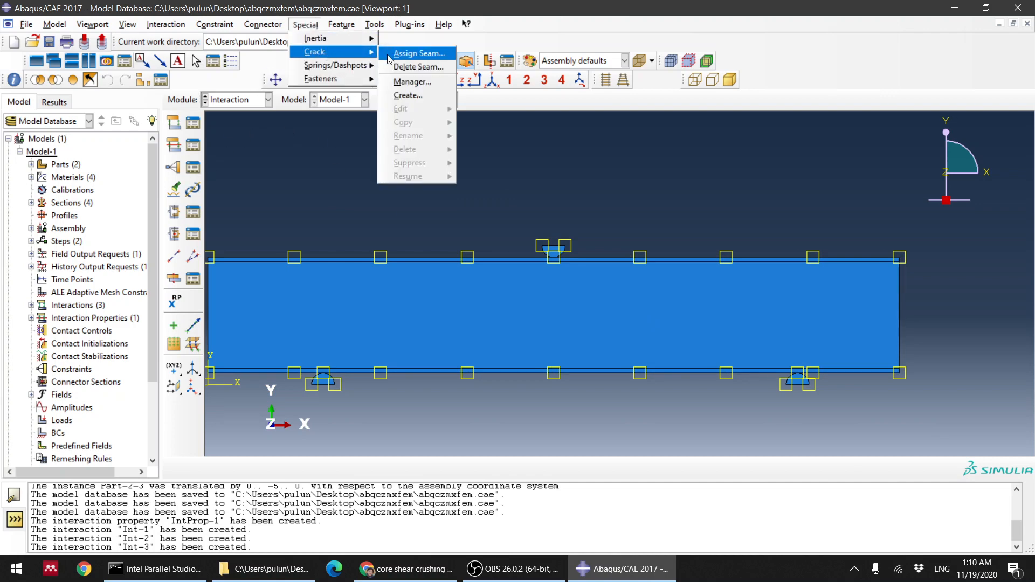
pyautogui.click(409, 95)
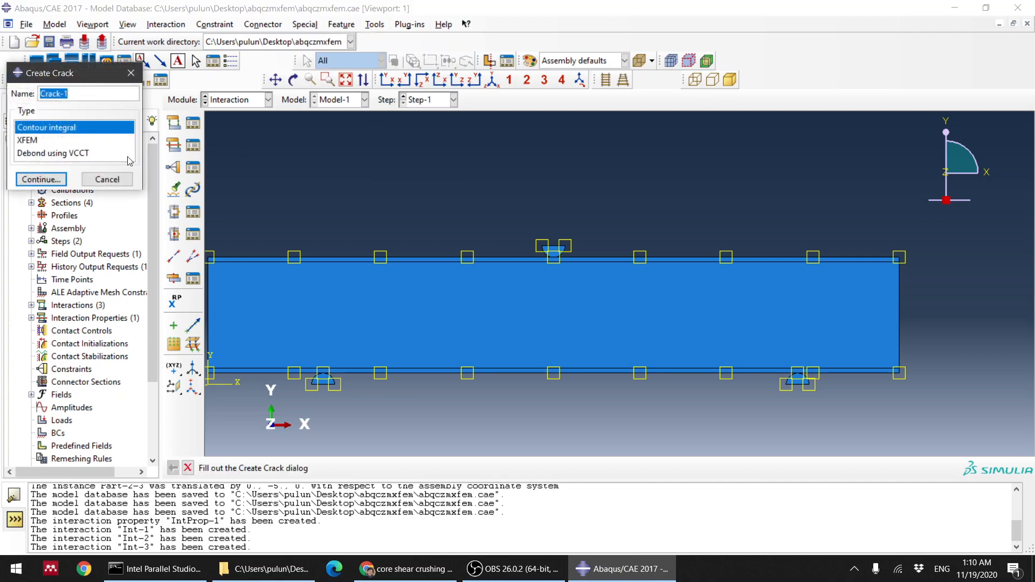
pyautogui.click(32, 141)
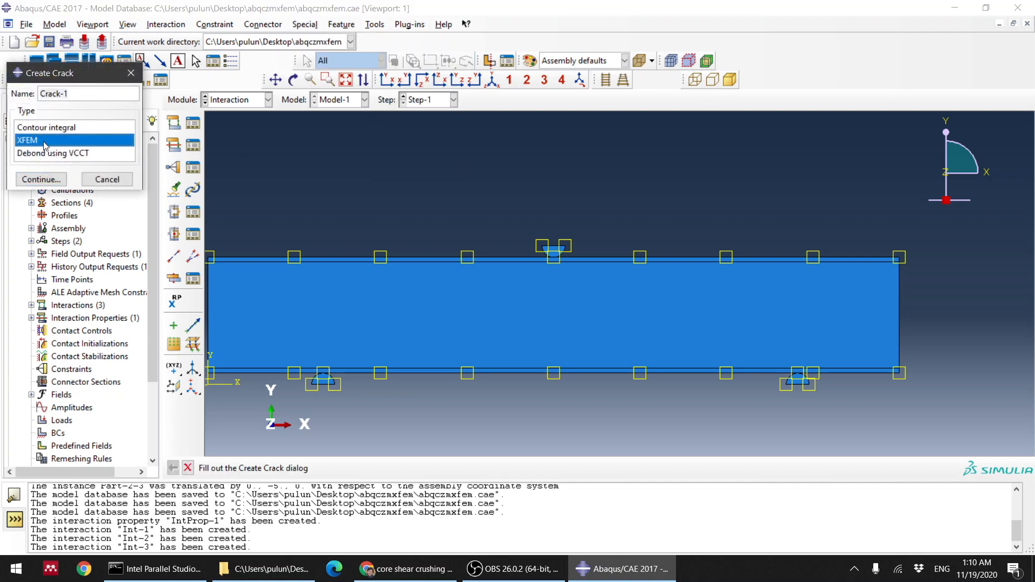
pyautogui.click(52, 183)
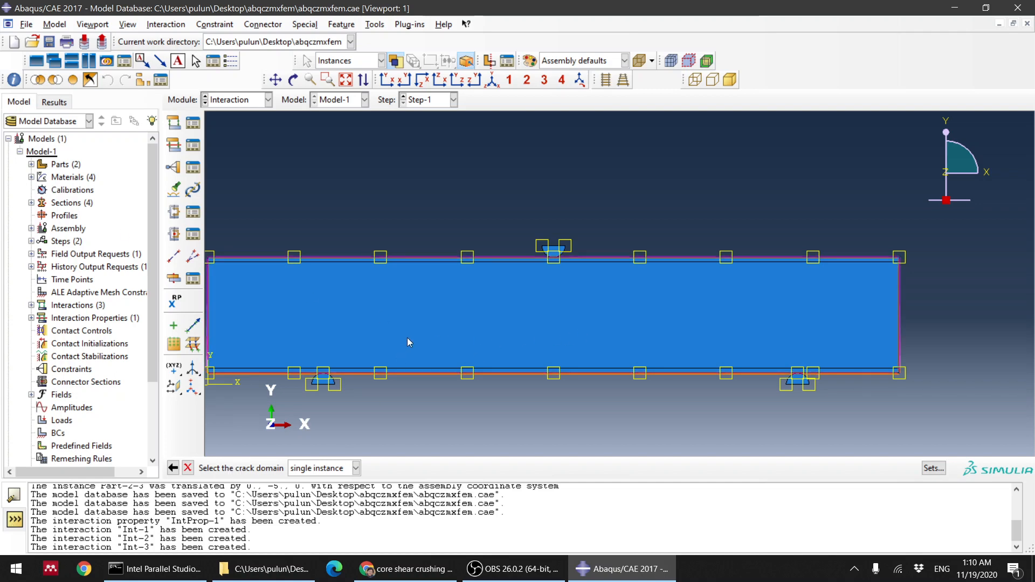
pyautogui.scroll(3, 360, 415)
pyautogui.click(350, 468)
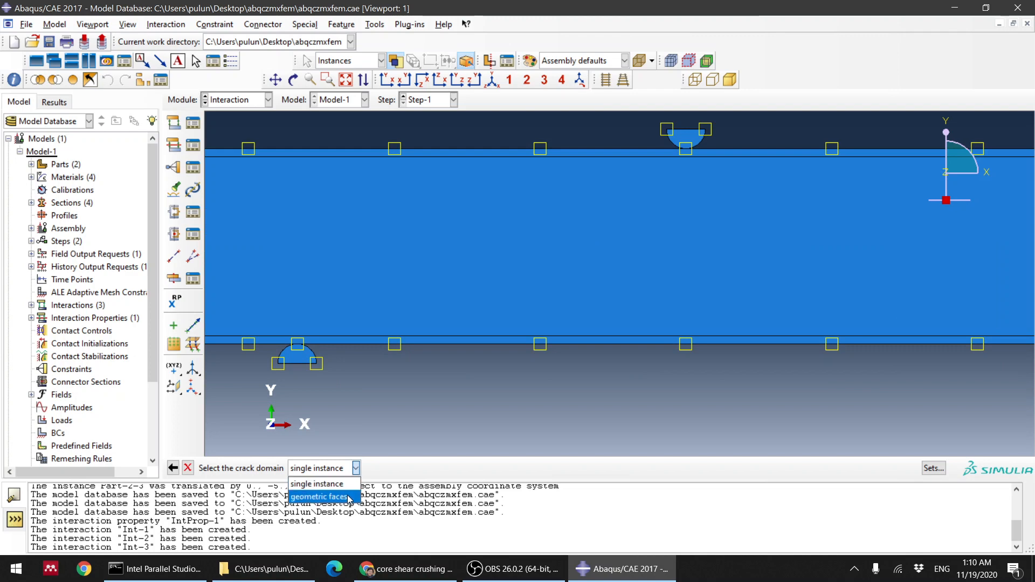
pyautogui.click(324, 492)
# - Pick the beam's core face as the crack domain, specify contact property IntProp-1 and accept the XFEM crack
pyautogui.scroll(-3, 402, 407)
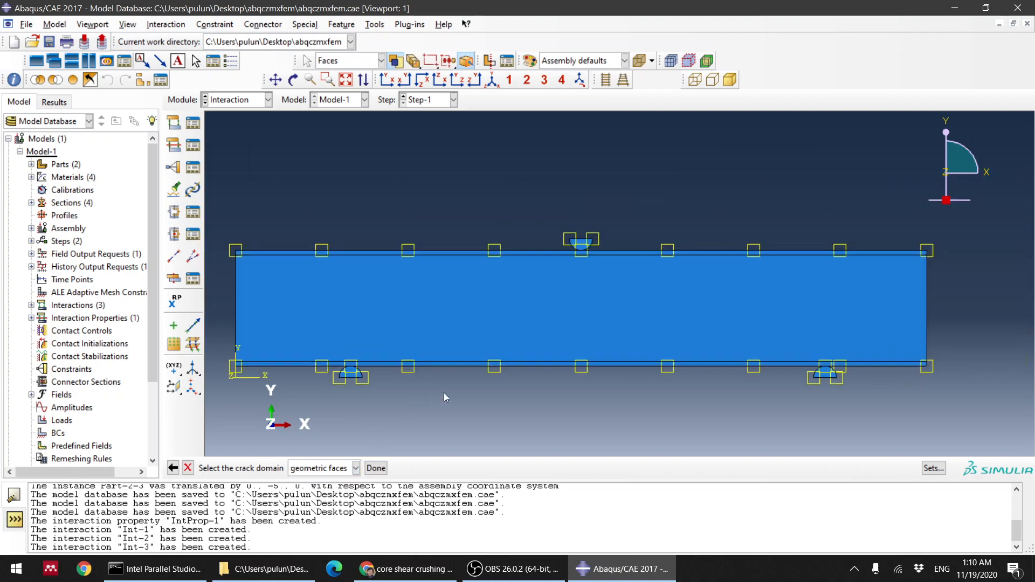
pyautogui.click(535, 337)
pyautogui.scroll(5, 271, 255)
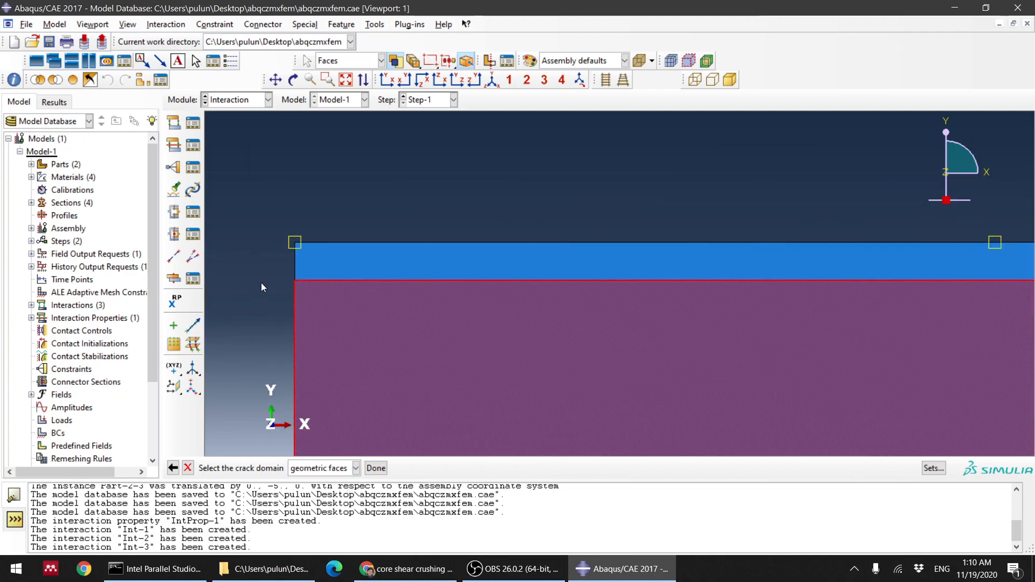
pyautogui.scroll(3, 281, 285)
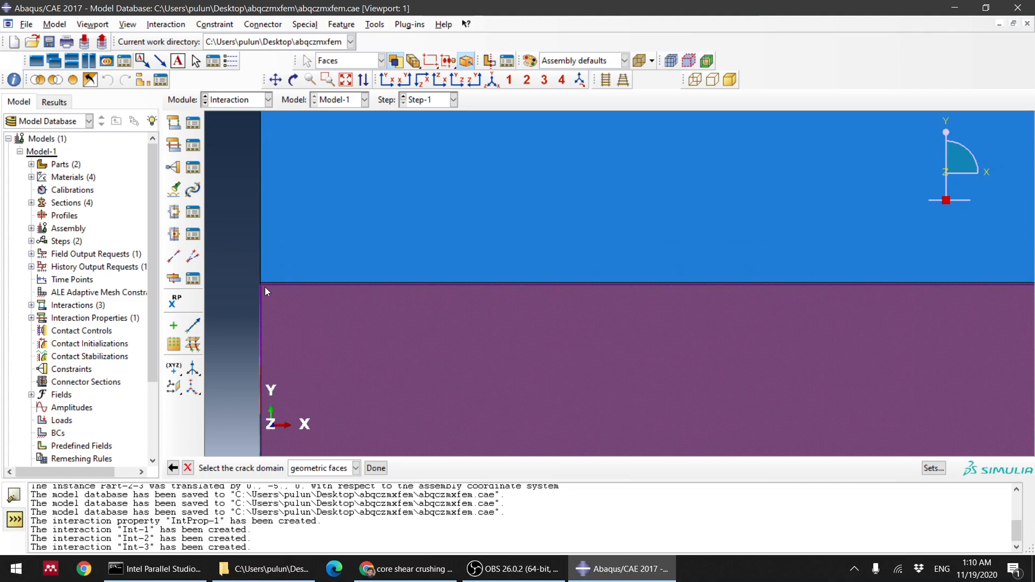
pyautogui.click(376, 467)
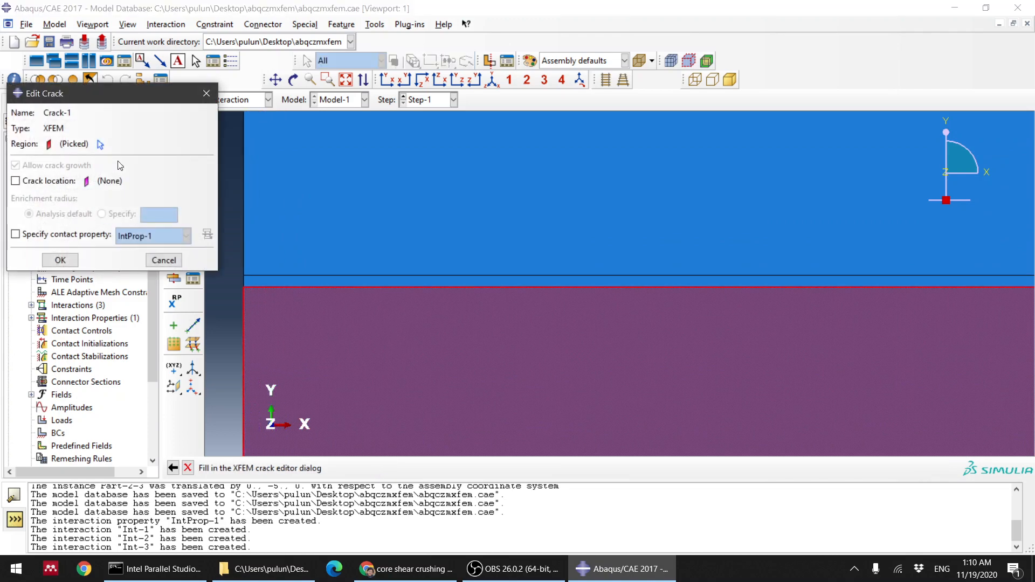
pyautogui.click(86, 238)
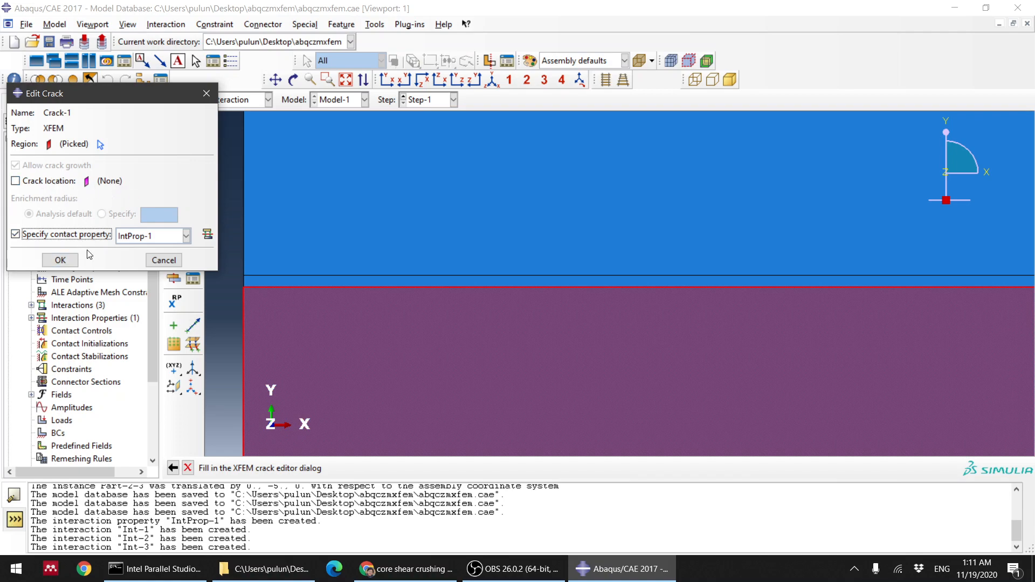
pyautogui.click(72, 262)
pyautogui.scroll(8, 377, 187)
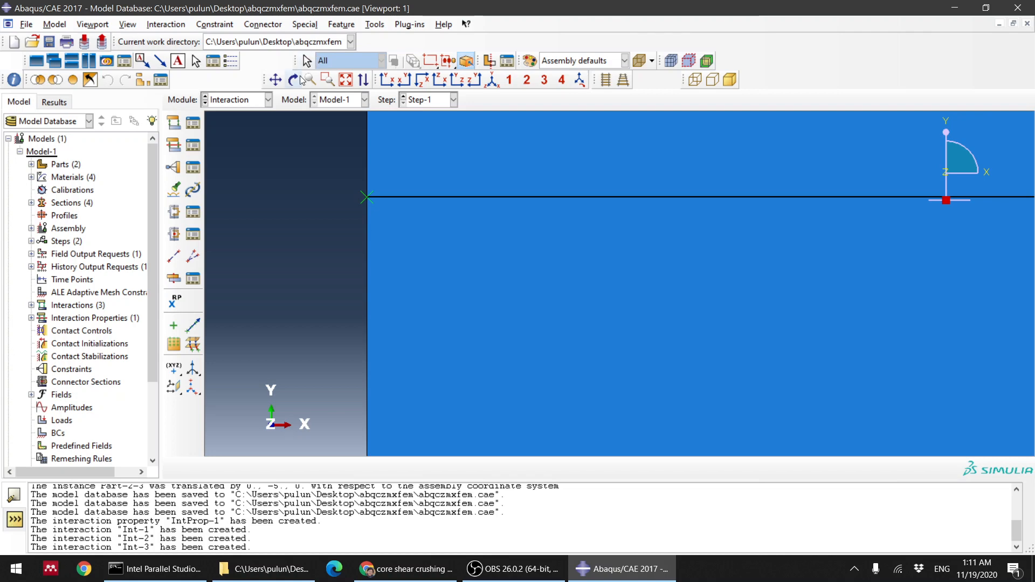
pyautogui.scroll(5, 318, 152)
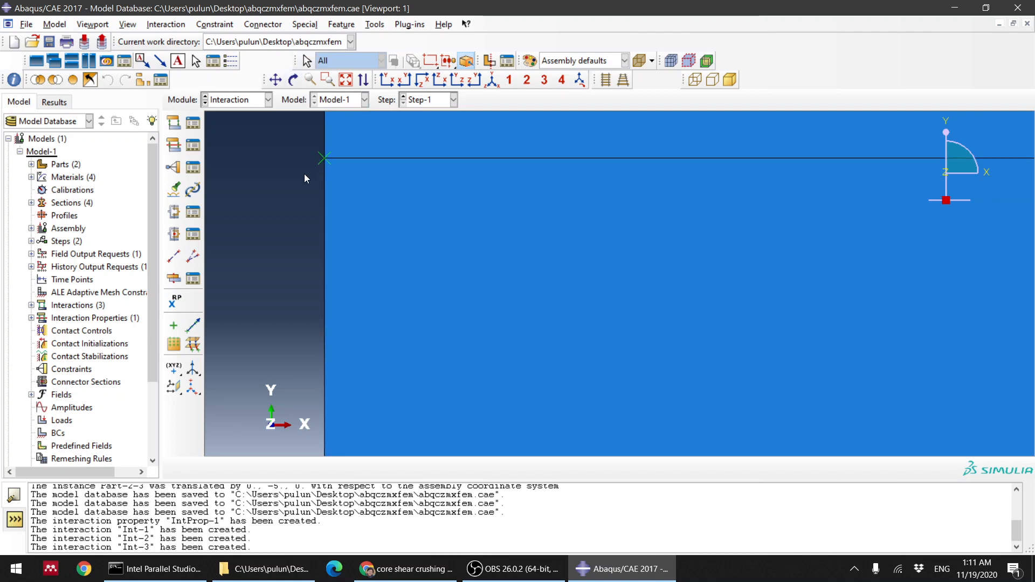
pyautogui.scroll(3, 312, 163)
pyautogui.scroll(-3, 322, 175)
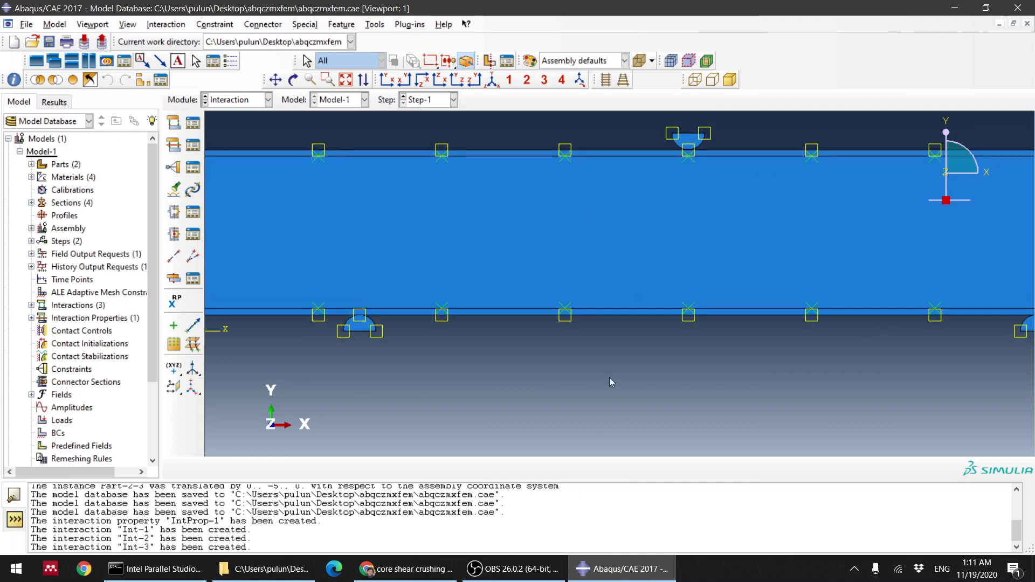
pyautogui.scroll(-1, 610, 378)
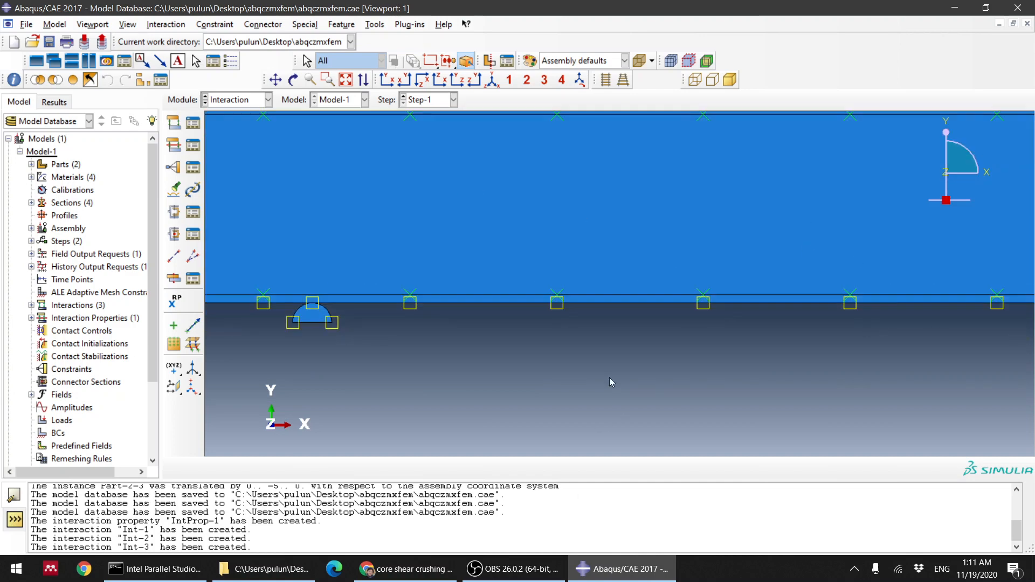
# - Start a Step-1 displacement/rotation boundary condition in the Load module on the flat bottom edge of the left support
pyautogui.click(238, 100)
pyautogui.click(235, 181)
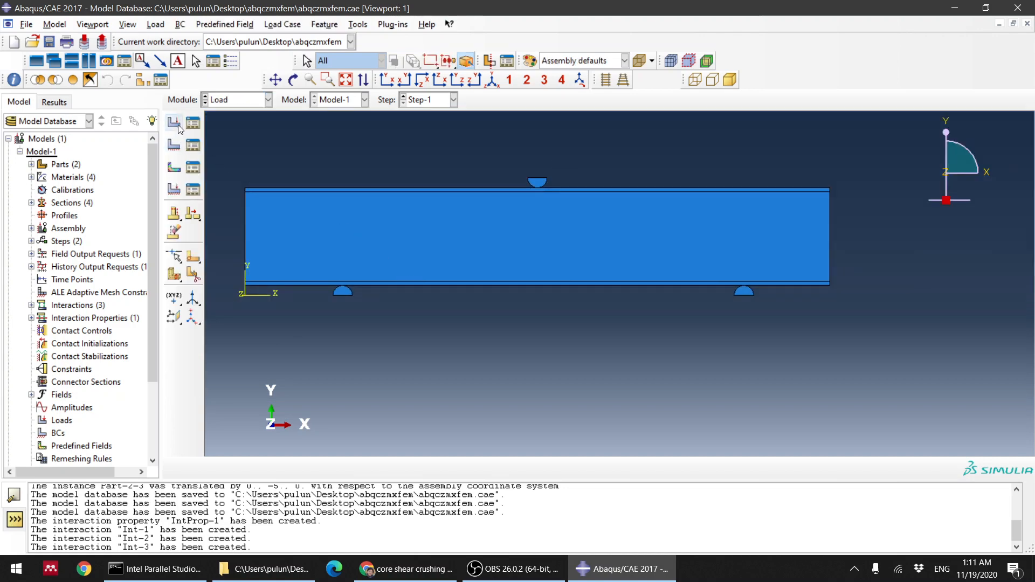
pyautogui.click(180, 146)
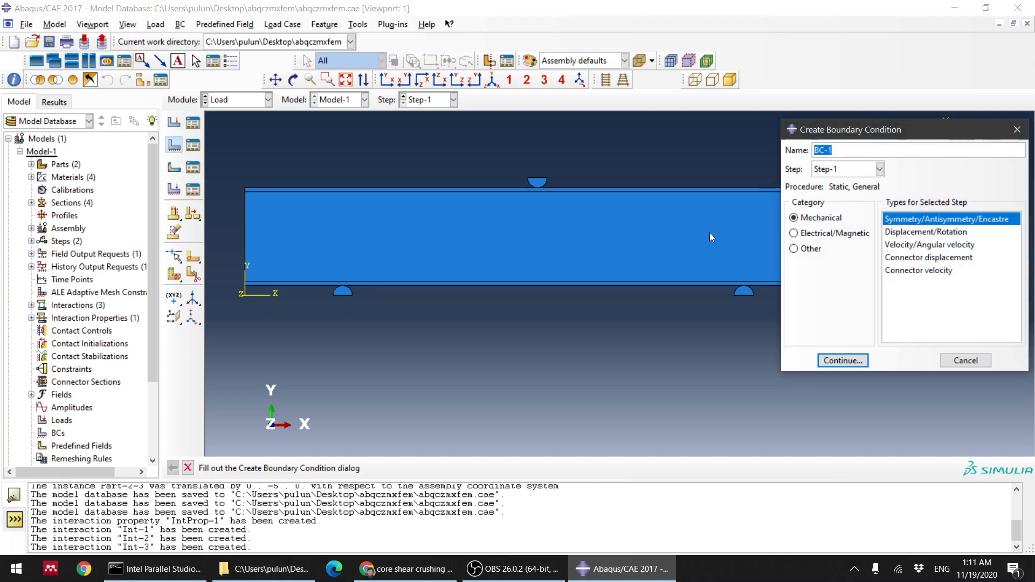
pyautogui.click(899, 233)
pyautogui.click(843, 360)
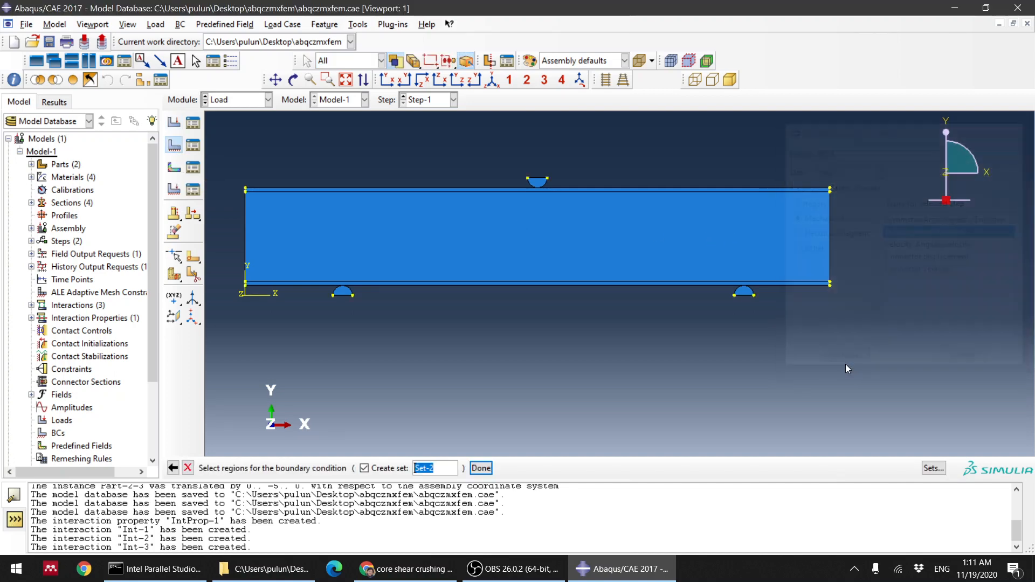
pyautogui.scroll(3, 376, 294)
pyautogui.scroll(2, 377, 295)
pyautogui.click(481, 271)
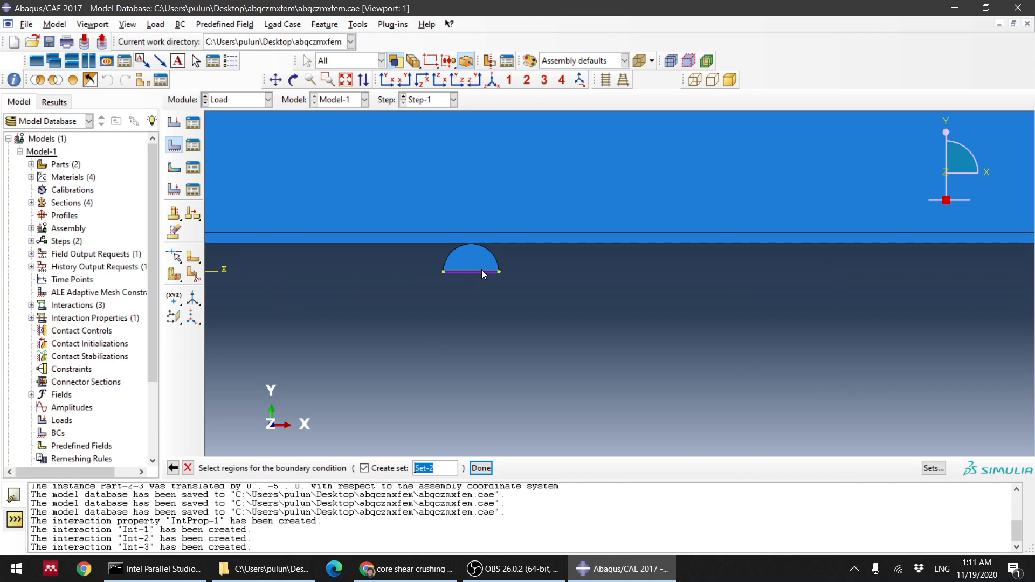
pyautogui.middleClick(372, 334)
pyautogui.scroll(-4, 372, 334)
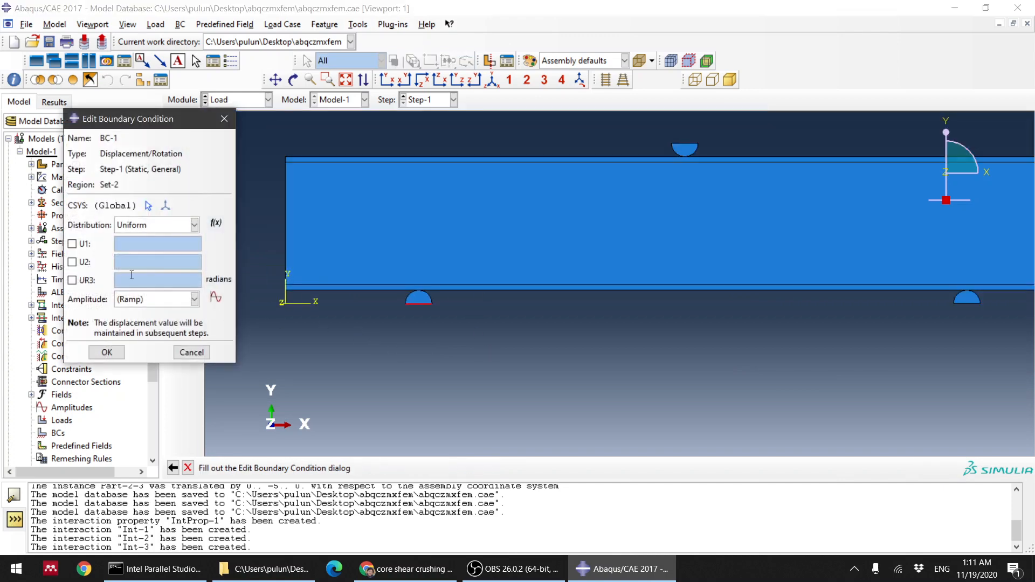
# - Fix the left support by setting U1, U2 and UR3 to 0 and accept the boundary condition
pyautogui.click(72, 243)
pyautogui.click(71, 262)
pyautogui.click(72, 280)
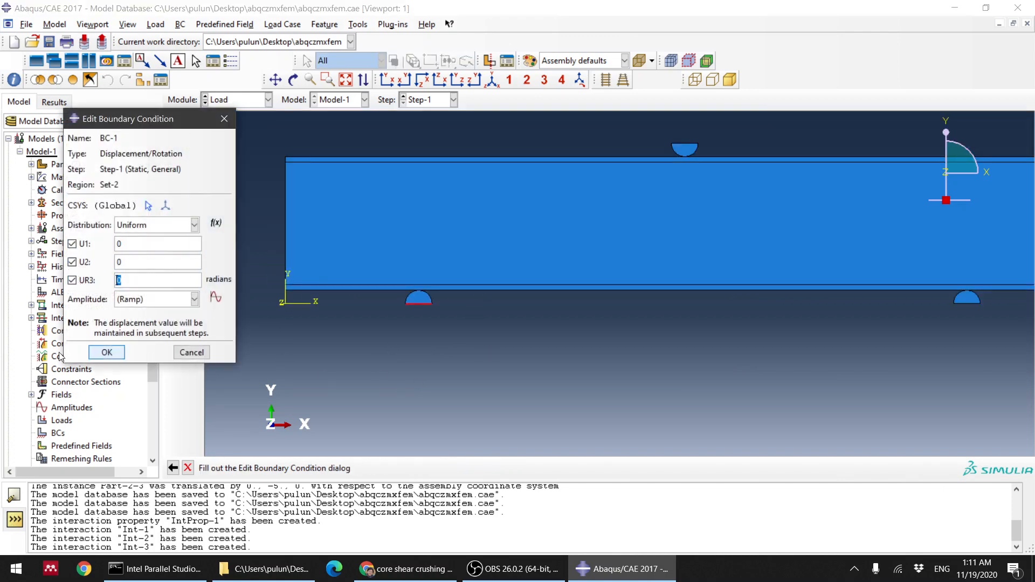
pyautogui.click(105, 353)
# - Create a Step-1 displacement/rotation boundary condition on the right support's flat bottom edge with U1, U2 and UR3 set to 0
pyautogui.scroll(3, 980, 320)
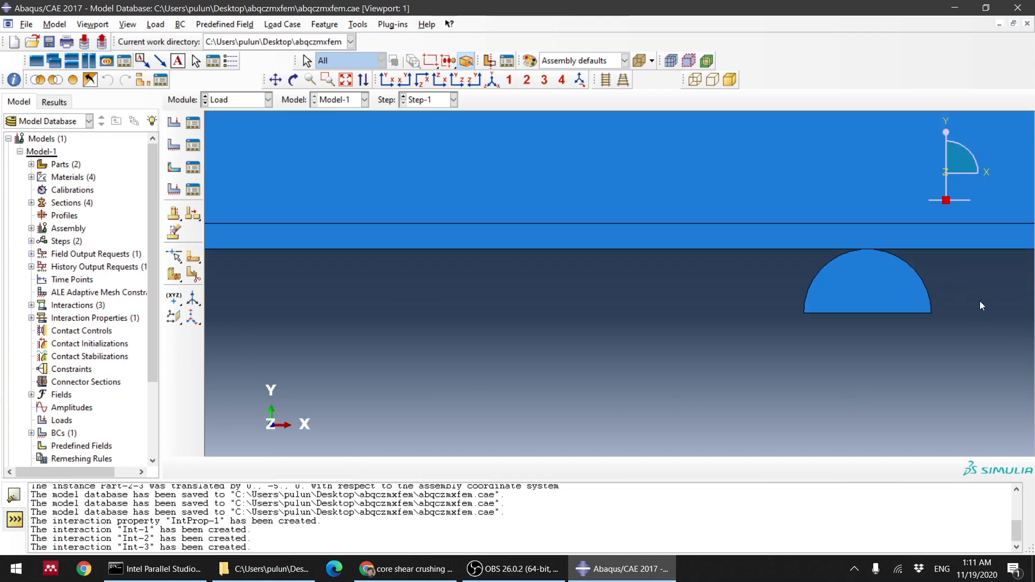
pyautogui.click(174, 145)
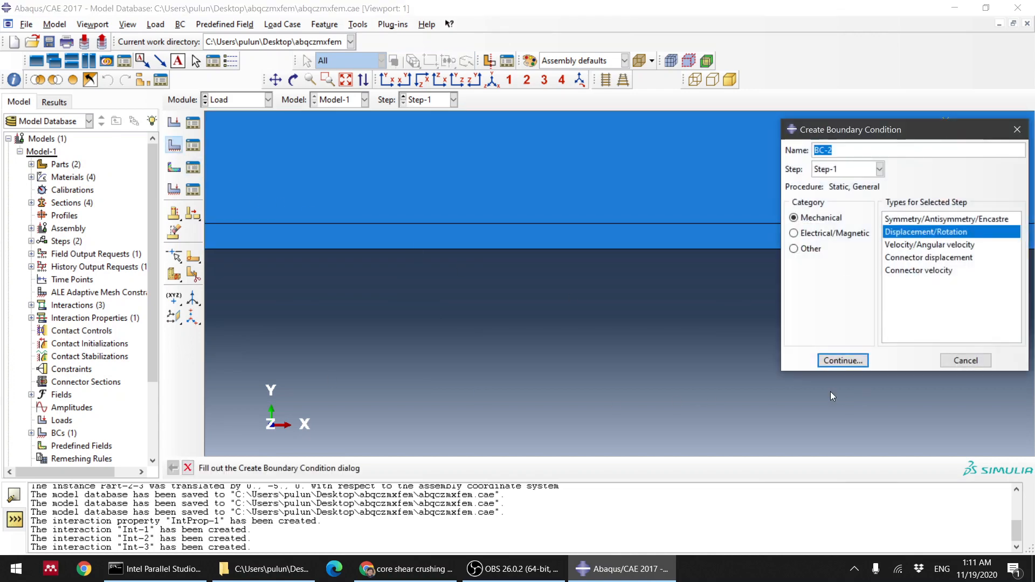
pyautogui.click(845, 361)
pyautogui.click(849, 313)
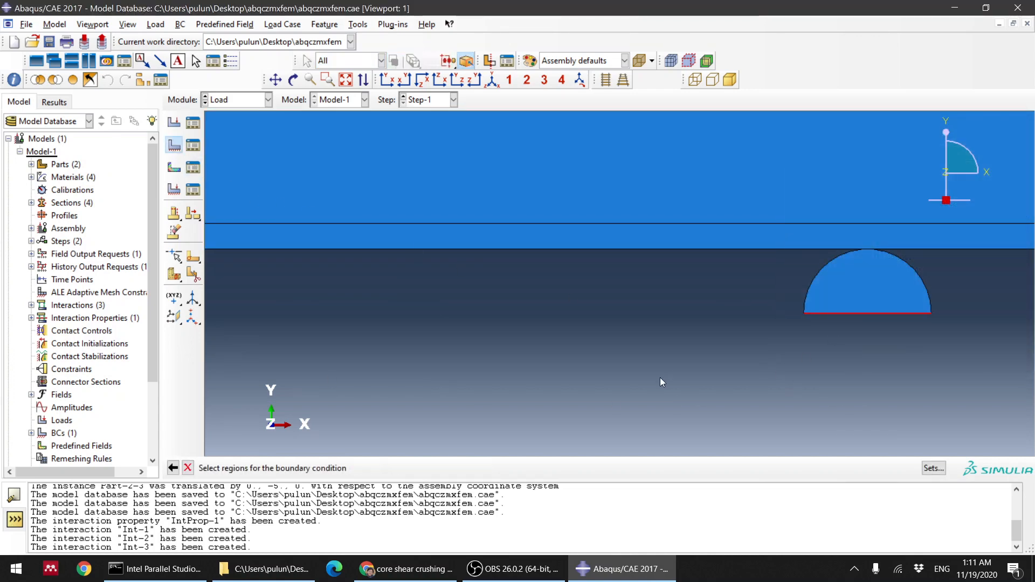
pyautogui.click(481, 467)
pyautogui.click(73, 243)
pyautogui.click(73, 262)
pyautogui.click(73, 280)
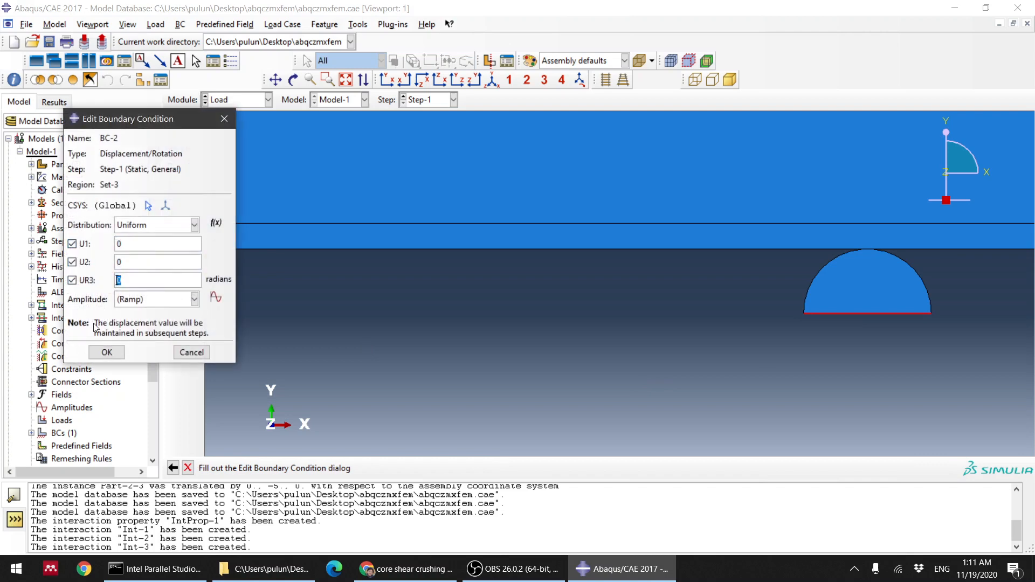
pyautogui.click(109, 352)
# - Start a Step-1 displacement/rotation boundary condition on the flat top edge of the upper loading roller
pyautogui.scroll(-5, 600, 358)
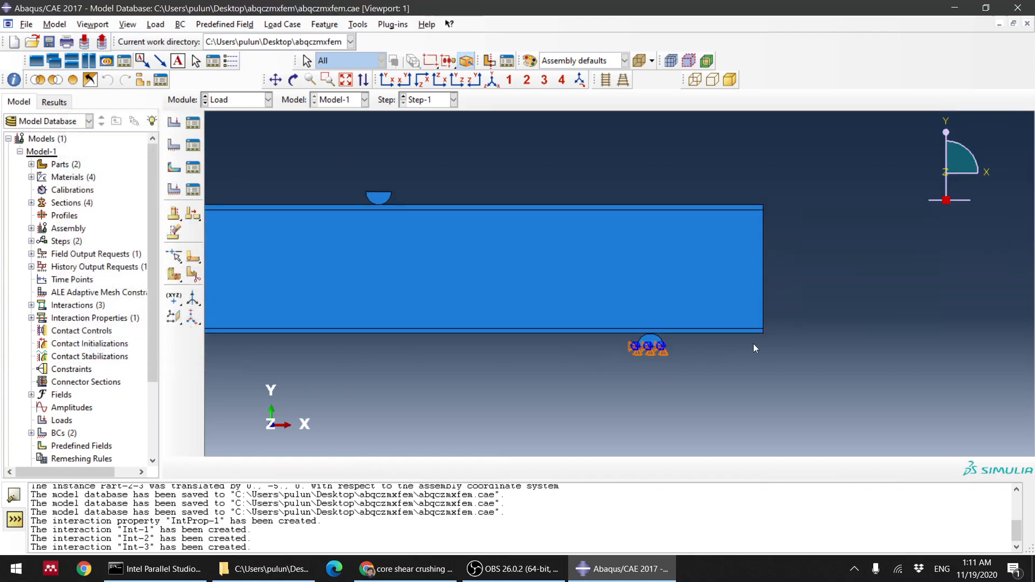
pyautogui.scroll(6, 615, 254)
pyautogui.click(174, 144)
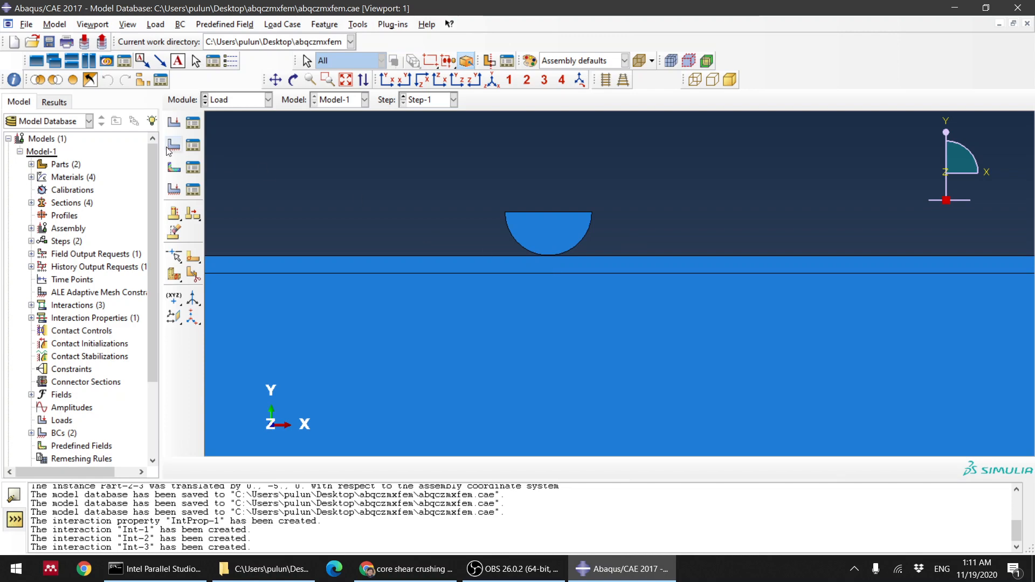
pyautogui.click(843, 359)
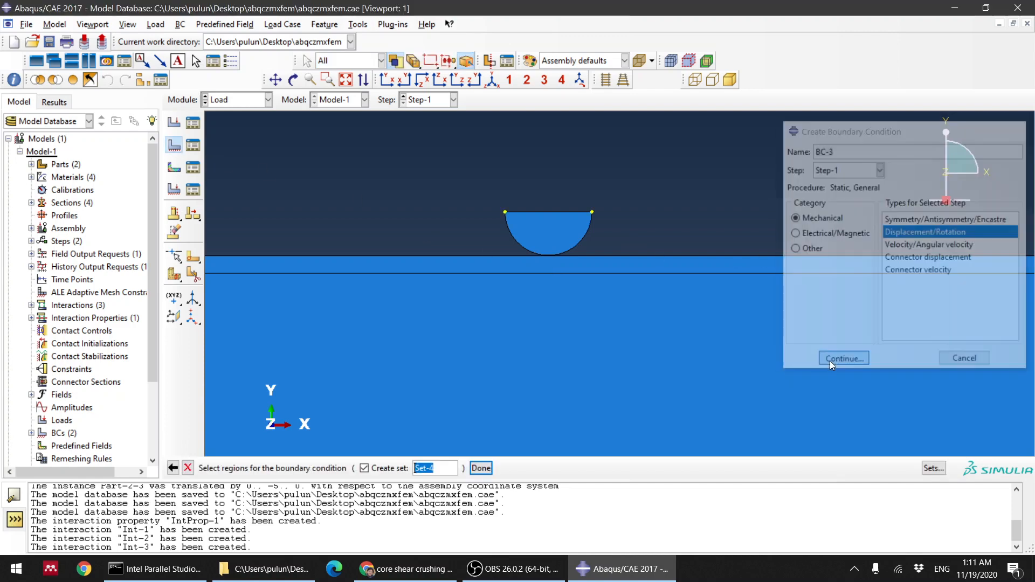
pyautogui.click(557, 212)
pyautogui.middleClick(545, 177)
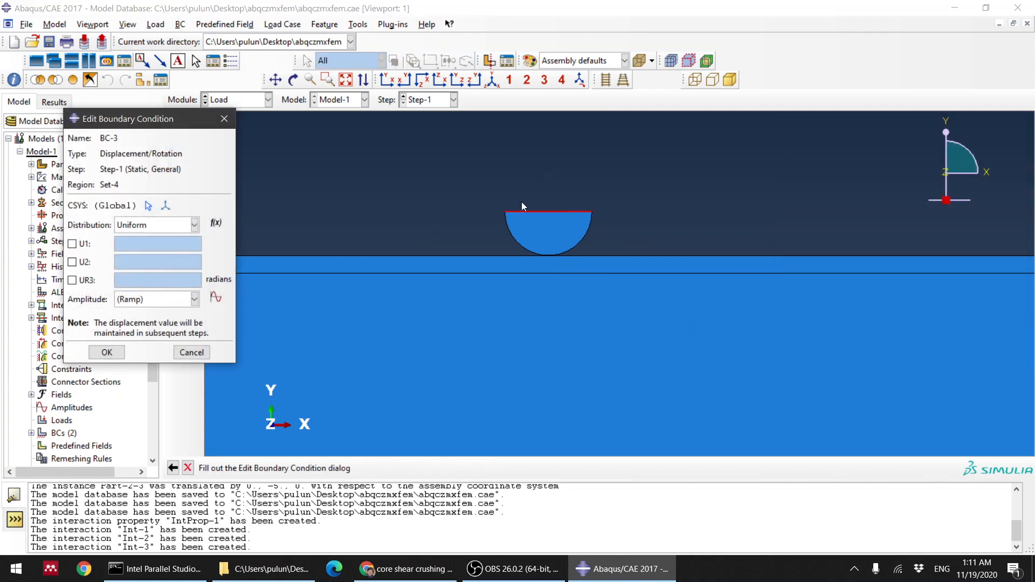
# - Switch to the browser to examine the core shear failure test images and load-deflection curve, and return to Abaqus
pyautogui.click(405, 569)
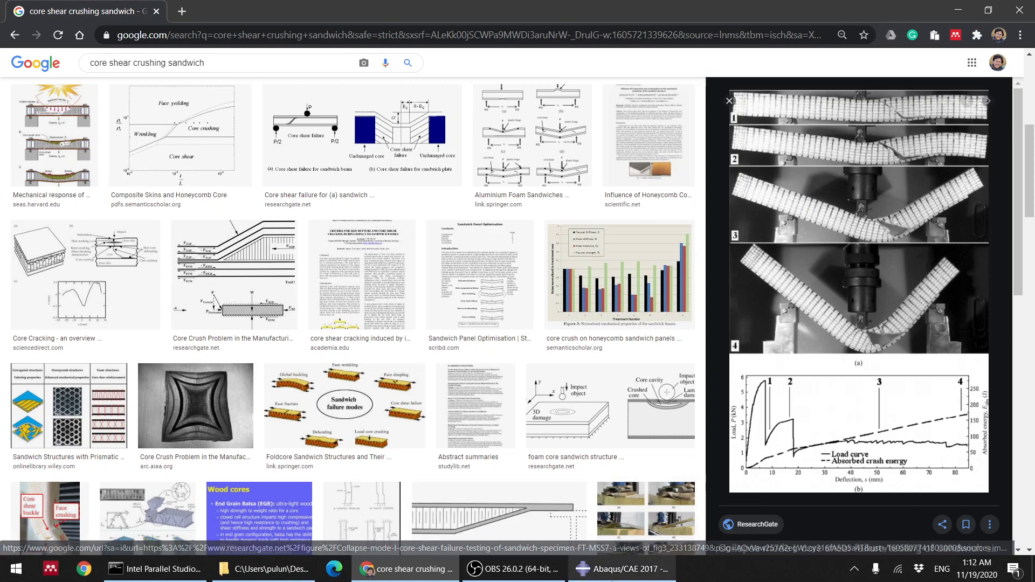
pyautogui.moveTo(579, 576)
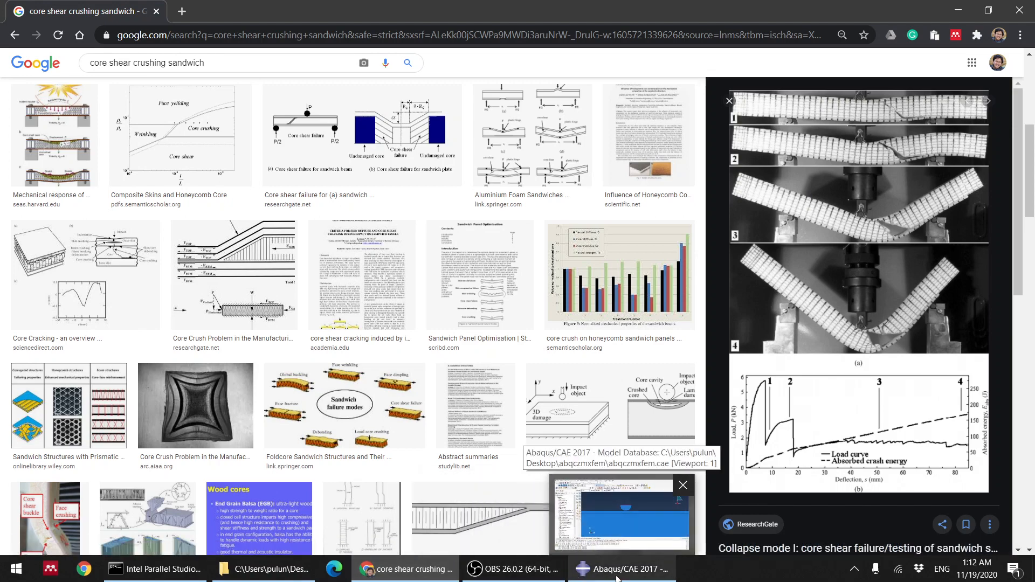
pyautogui.click(618, 579)
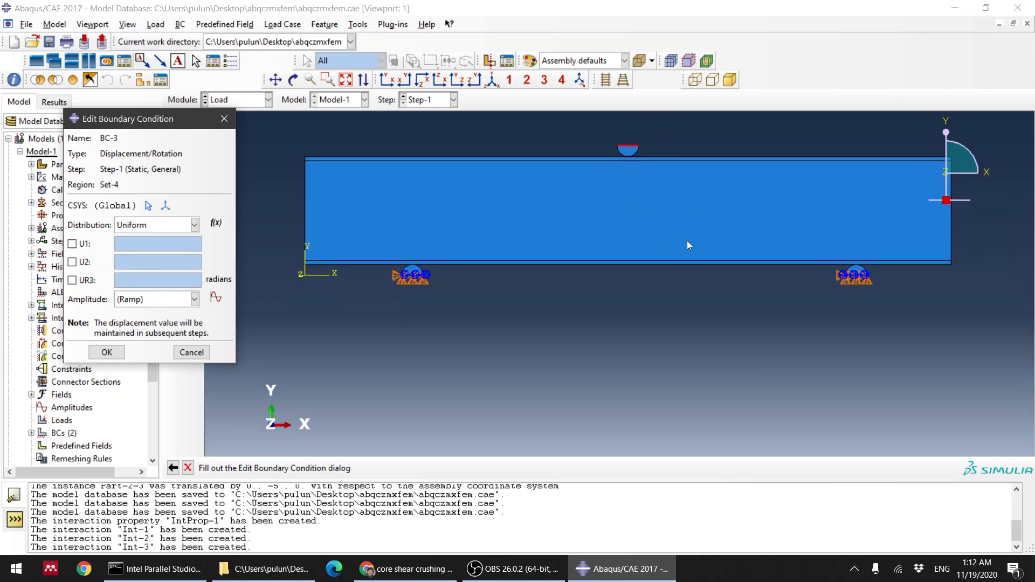
# - Set the loading roller's U1 and UR3 to 0 and U2 to -50, and accept the boundary condition
pyautogui.click(72, 244)
pyautogui.click(72, 280)
pyautogui.click(71, 262)
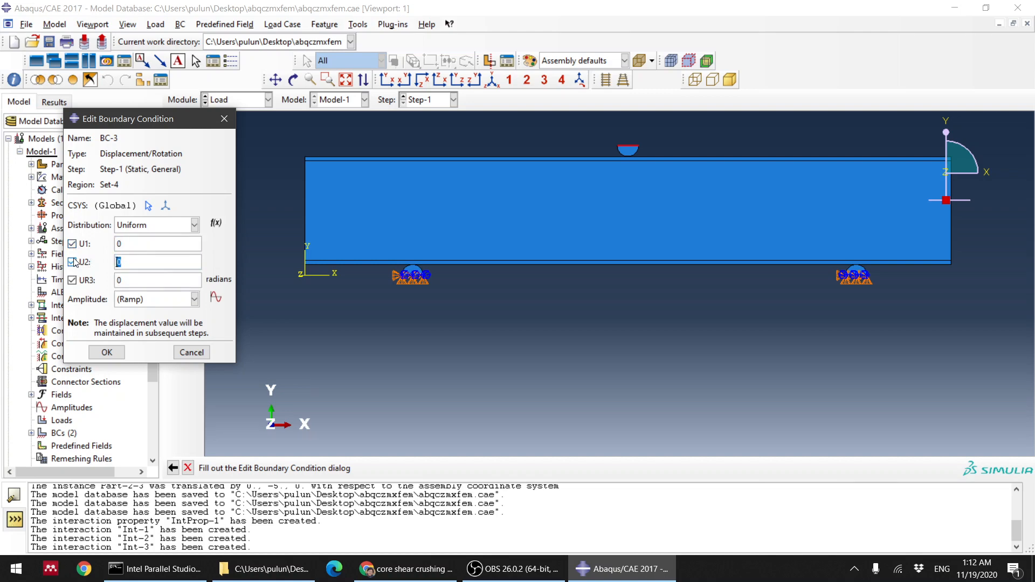
pyautogui.write('50')
pyautogui.click(119, 262)
pyautogui.write('-')
pyautogui.click(119, 352)
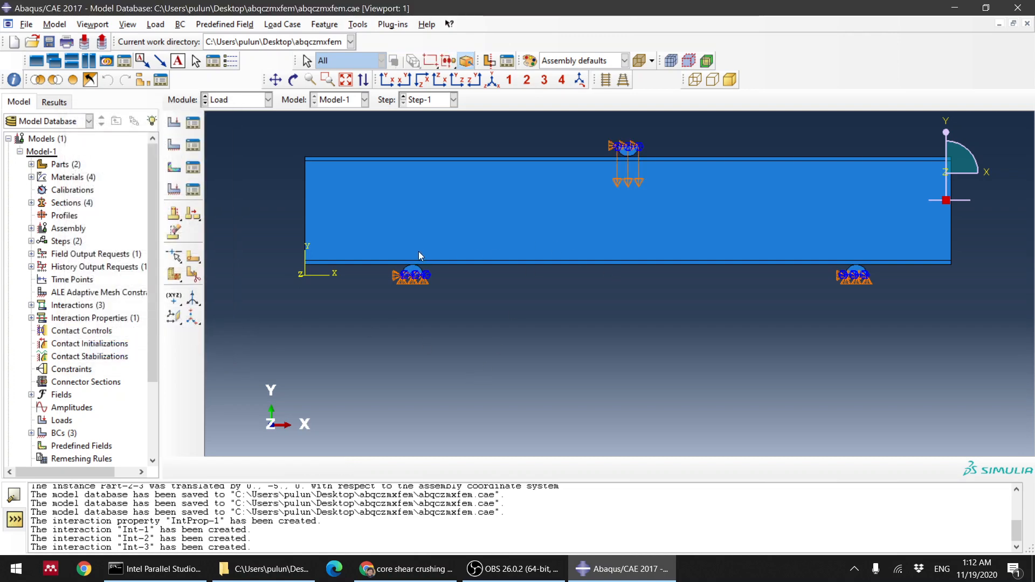
# - Switch to the Mesh module and display the half-round Part-2 as the part to mesh
pyautogui.click(258, 98)
pyautogui.click(238, 188)
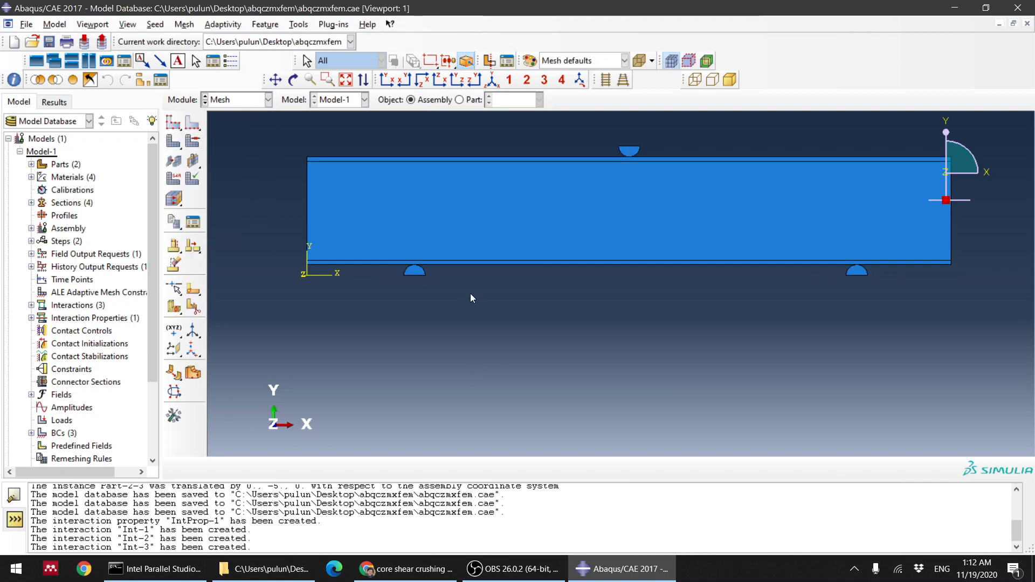
pyautogui.click(459, 100)
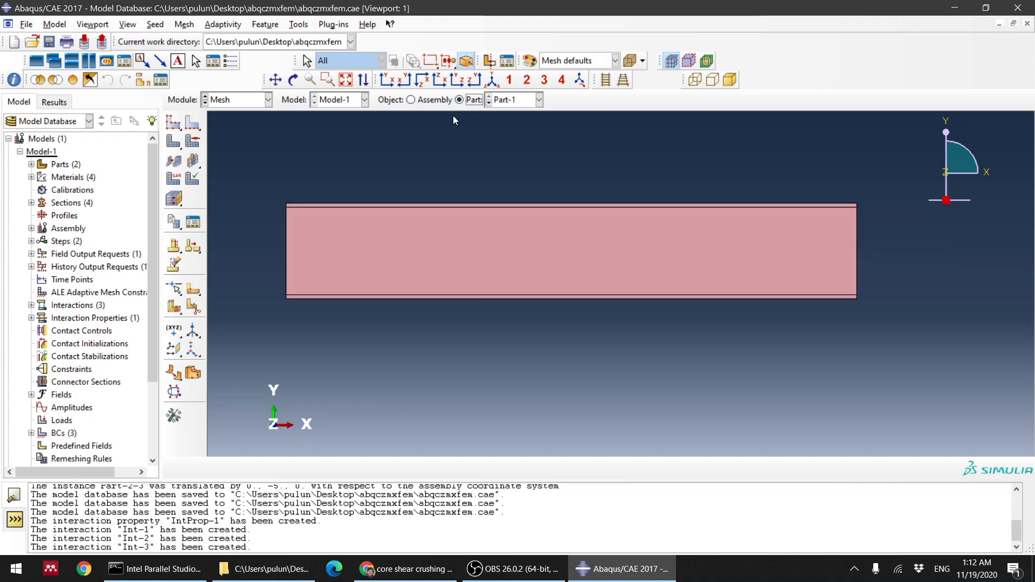
pyautogui.click(526, 98)
pyautogui.click(512, 129)
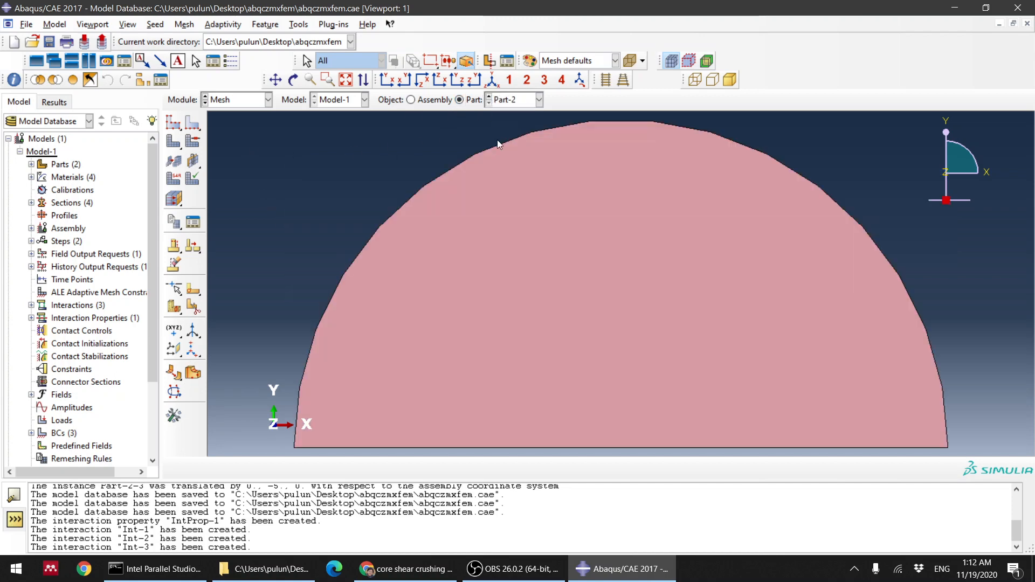
pyautogui.scroll(-3, 352, 157)
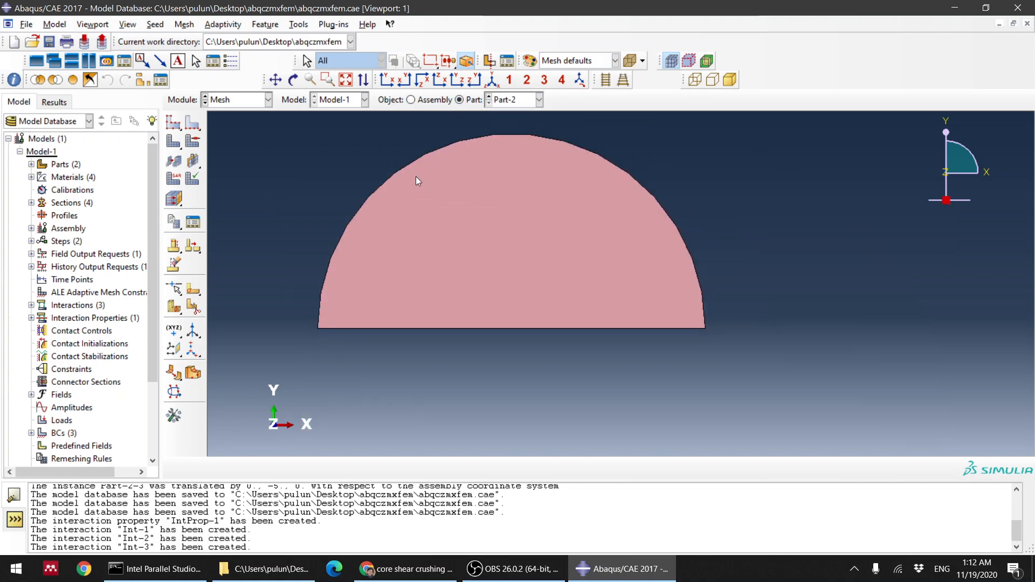
# - Seed Part-2 with an approximate global size of 1.1 and mesh the part
pyautogui.click(174, 124)
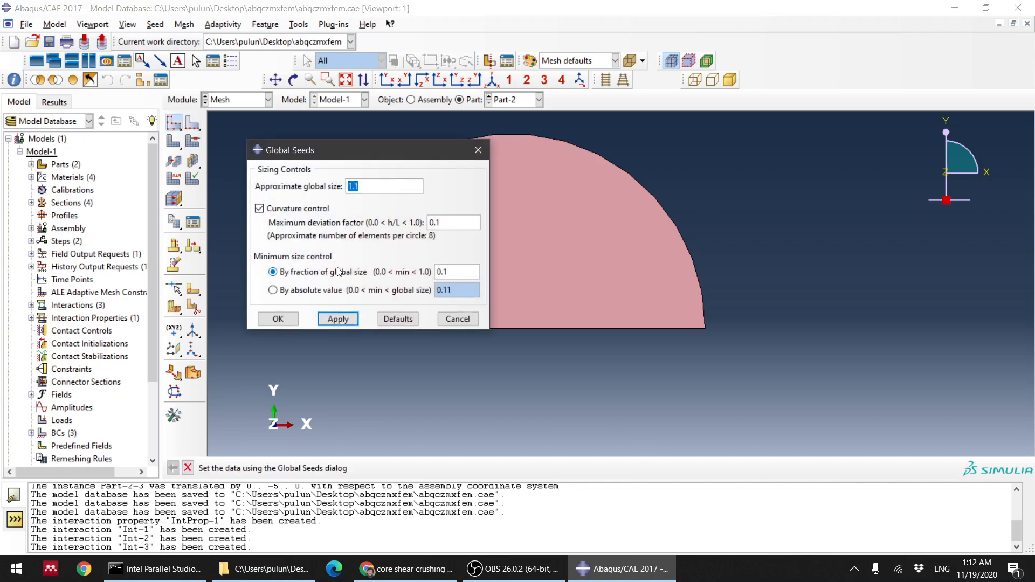
pyautogui.click(337, 320)
pyautogui.click(275, 319)
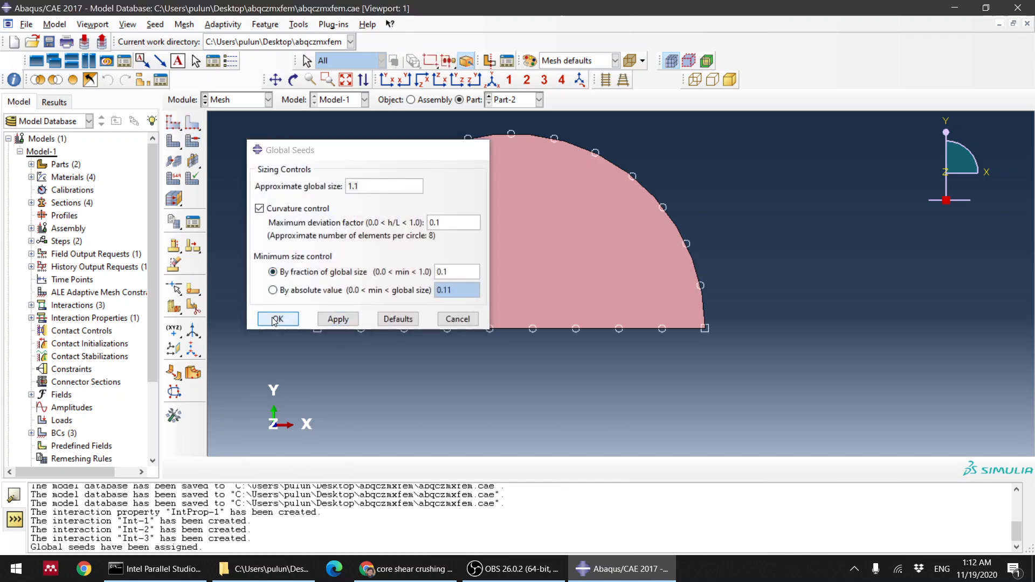
pyautogui.click(174, 142)
pyautogui.click(286, 468)
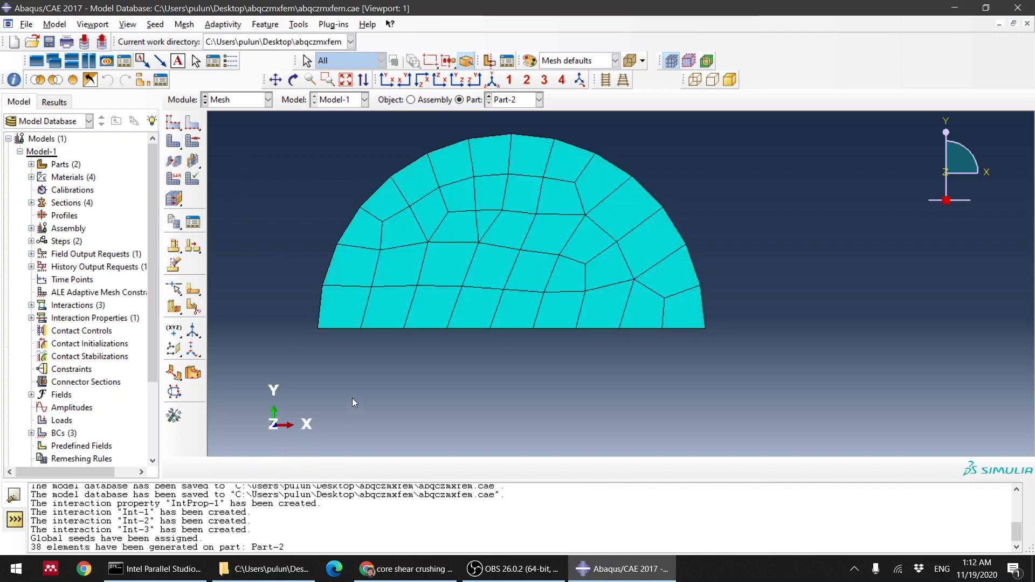
# - Reseed Part-2 with a global size of 0.5, deleting the invalidated mesh, and mesh the part again
pyautogui.click(174, 130)
pyautogui.write('0.5')
pyautogui.click(338, 319)
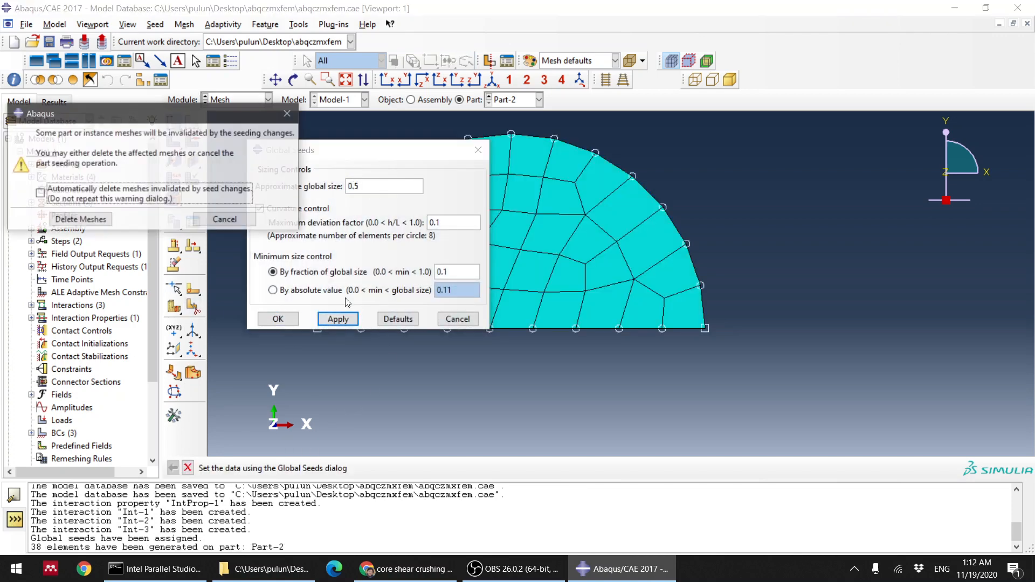
pyautogui.click(81, 218)
pyautogui.click(278, 319)
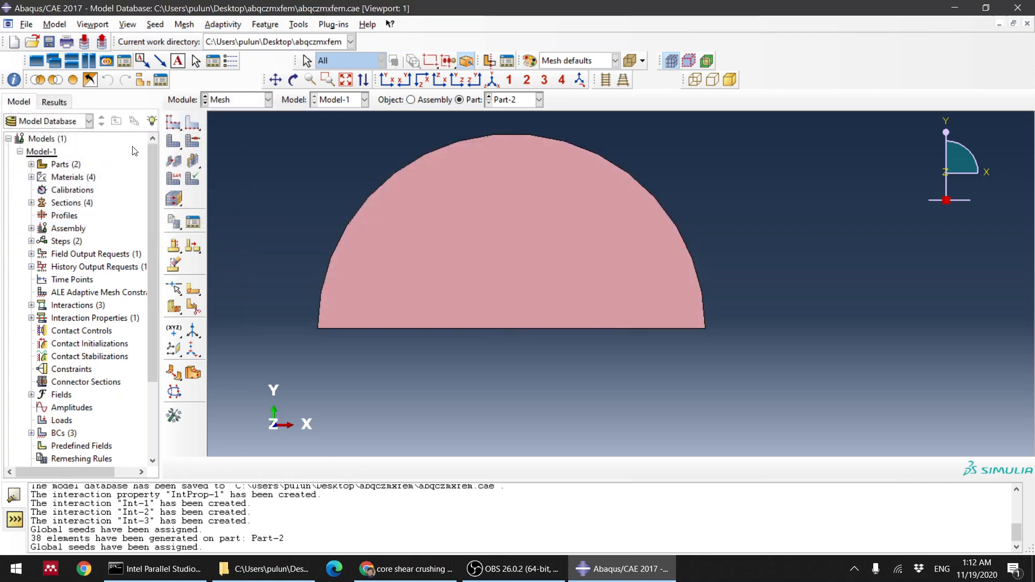
pyautogui.click(174, 145)
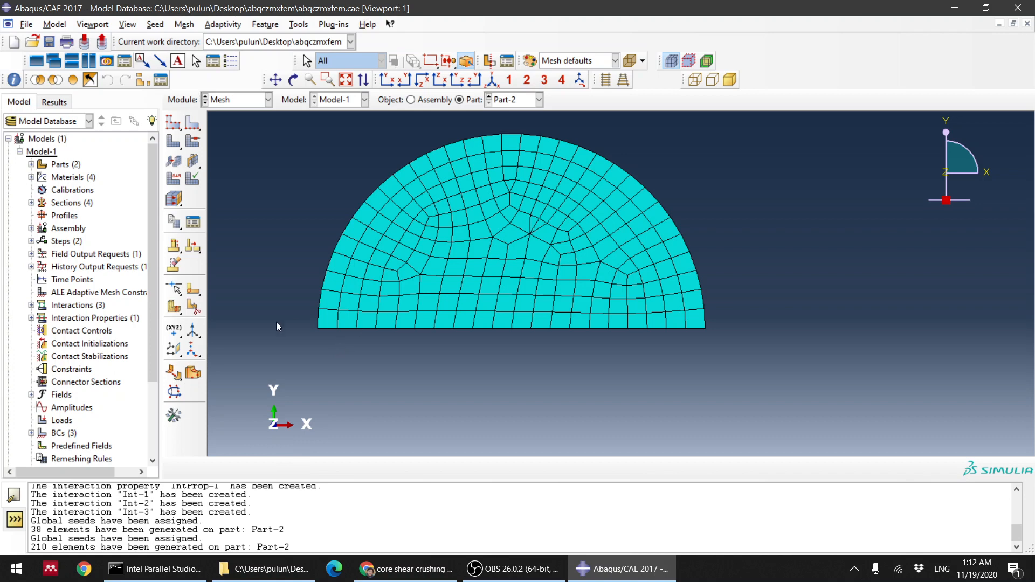
# - Display Part-1 and choose quad element shape with the sweep technique in the mesh controls for all its faces
pyautogui.click(512, 99)
pyautogui.click(509, 112)
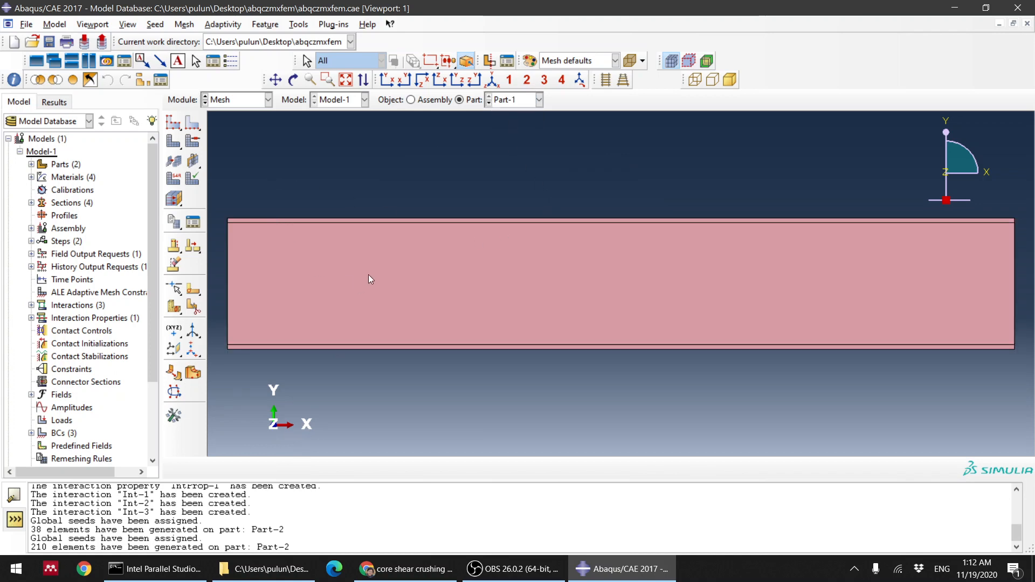
pyautogui.click(195, 142)
pyautogui.scroll(1, 474, 331)
pyautogui.moveTo(279, 203); pyautogui.dragTo(896, 405)
pyautogui.middleClick(790, 411)
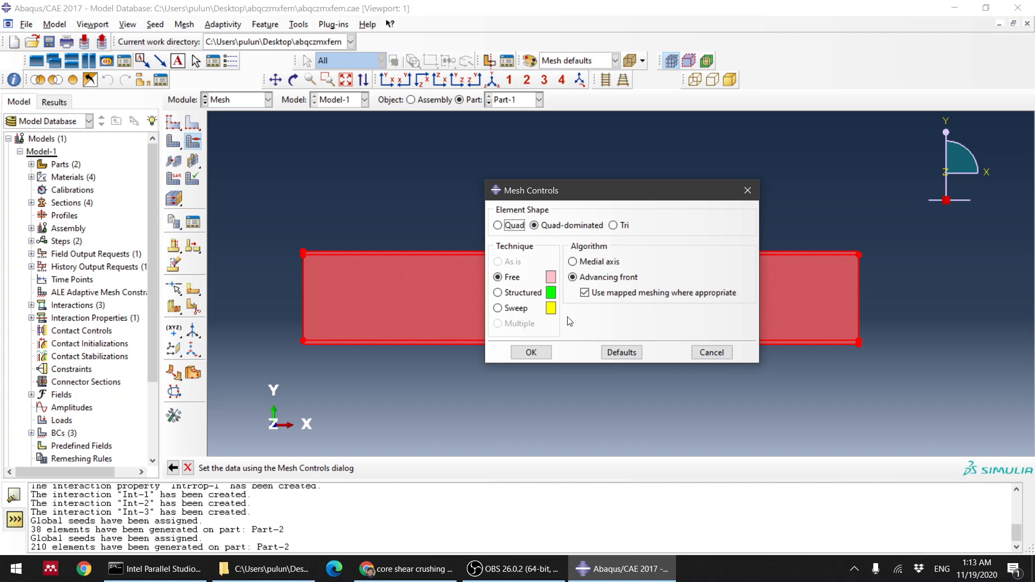
pyautogui.click(497, 308)
pyautogui.click(497, 225)
# - Redefine the sweep paths of Part-1, accepting the highlighted vertical direction for the upper and lower face sheets
pyautogui.click(599, 330)
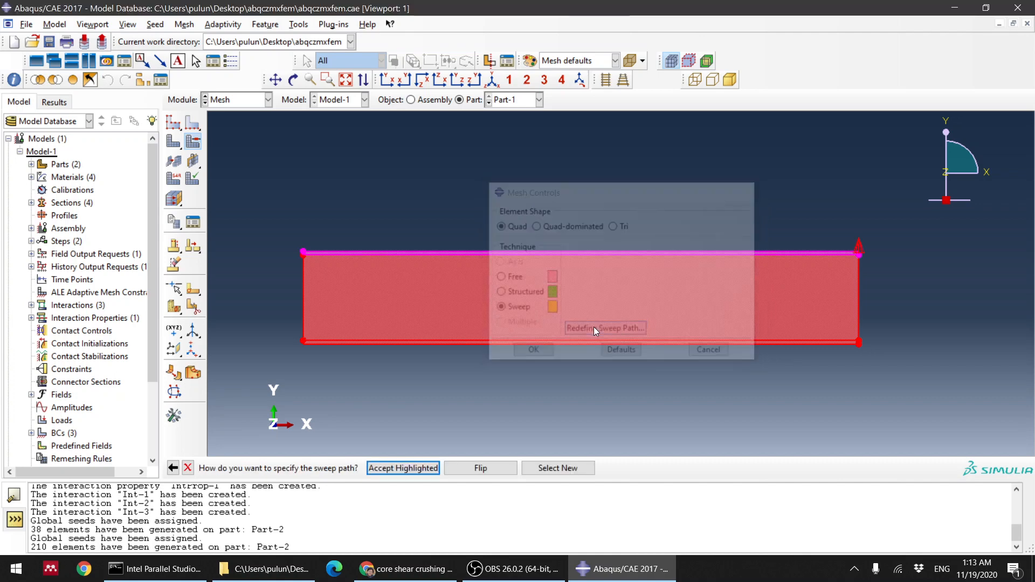
pyautogui.scroll(3, 875, 353)
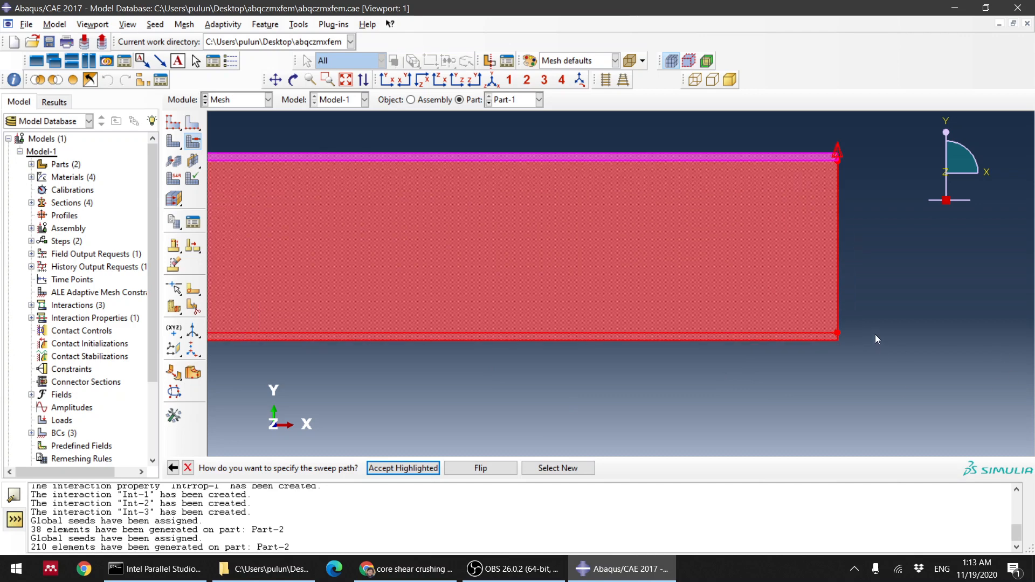
pyautogui.scroll(3, 823, 166)
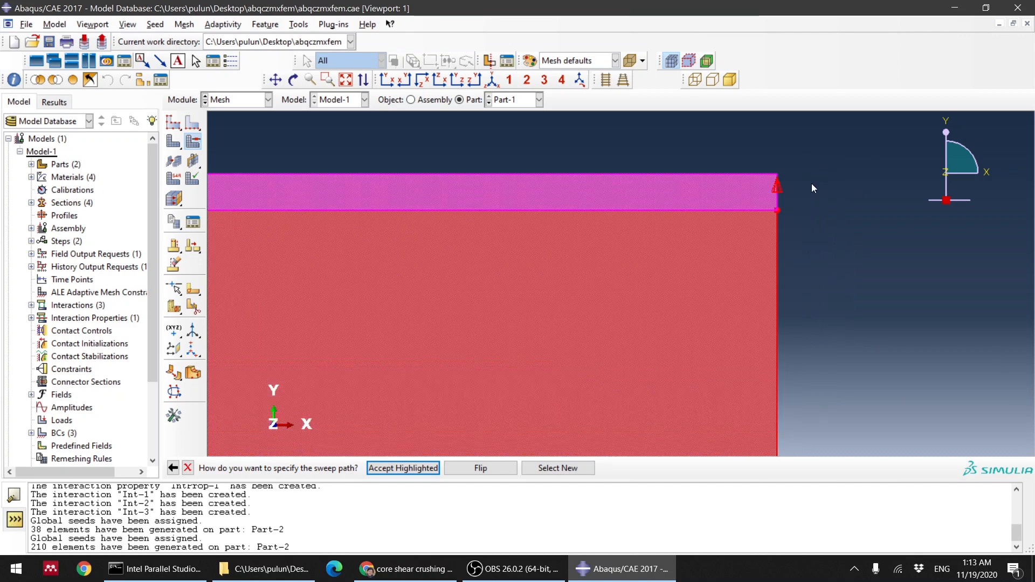
pyautogui.click(419, 467)
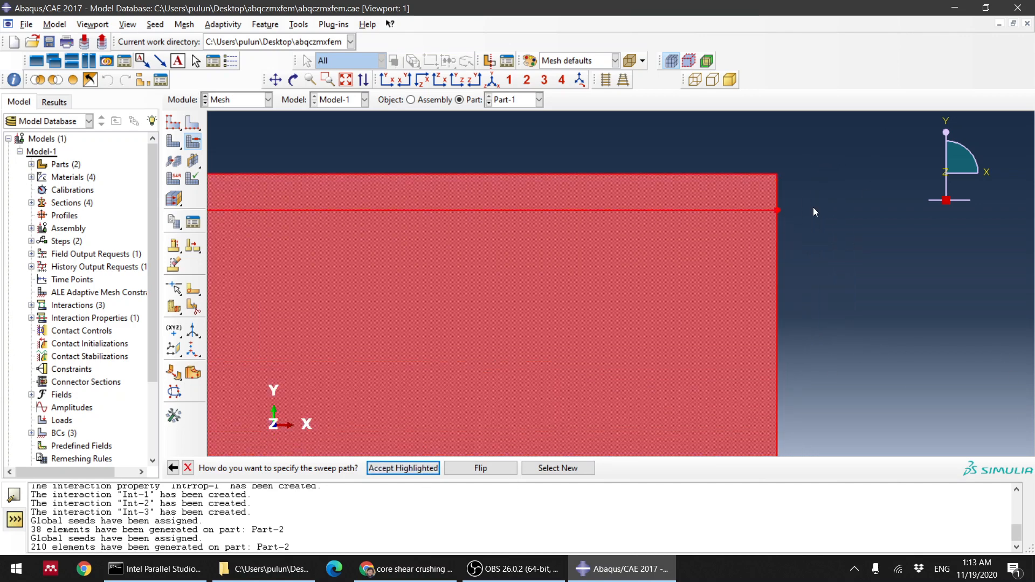
pyautogui.scroll(-5, 817, 207)
pyautogui.scroll(5, 330, 269)
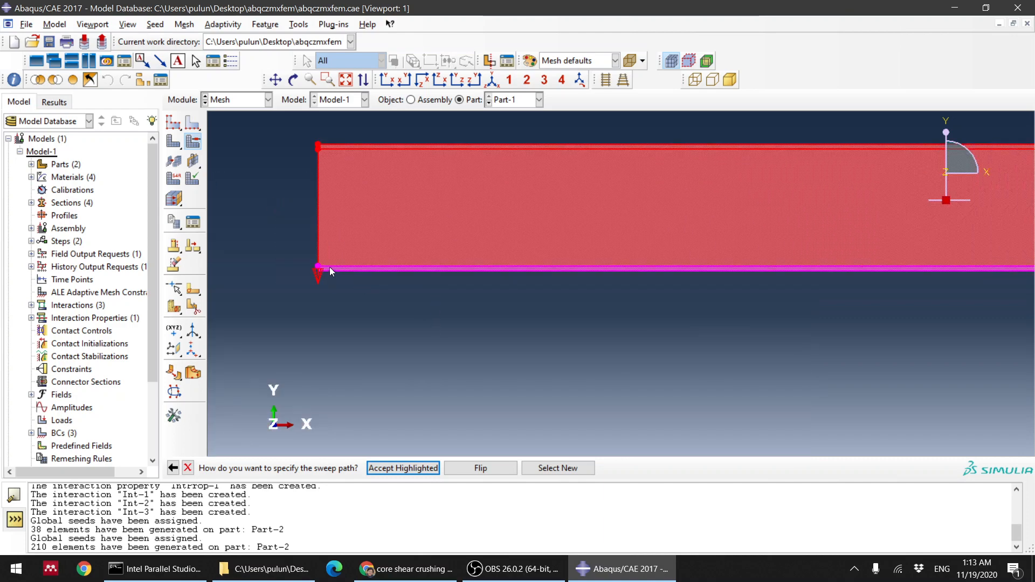
pyautogui.click(404, 468)
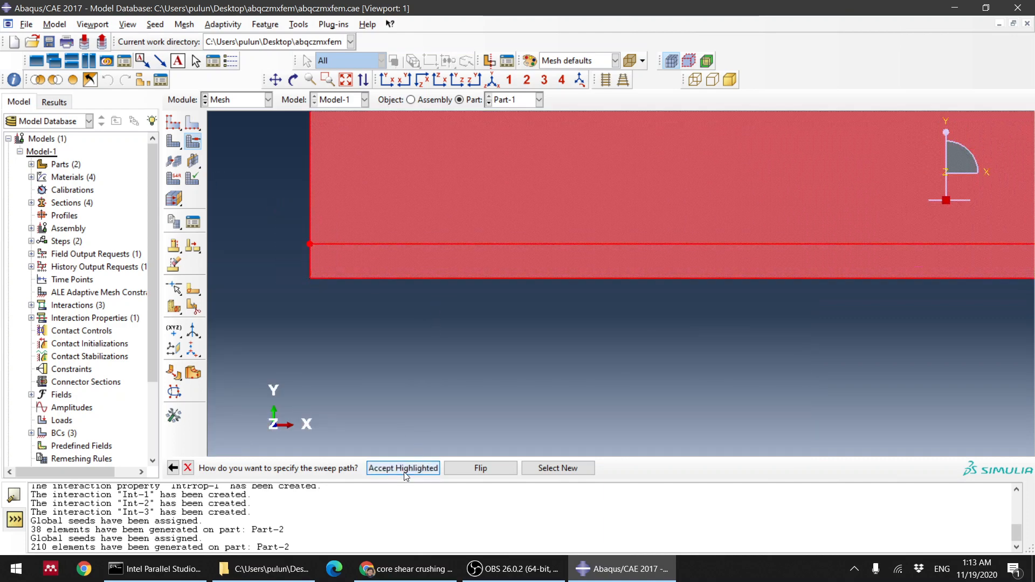
# - Accept the highlighted vertical sweep paths for the thin cohesive layers beneath the upper and above the lower face sheet
pyautogui.scroll(-2, 339, 372)
pyautogui.scroll(-2, 338, 373)
pyautogui.scroll(3, 318, 293)
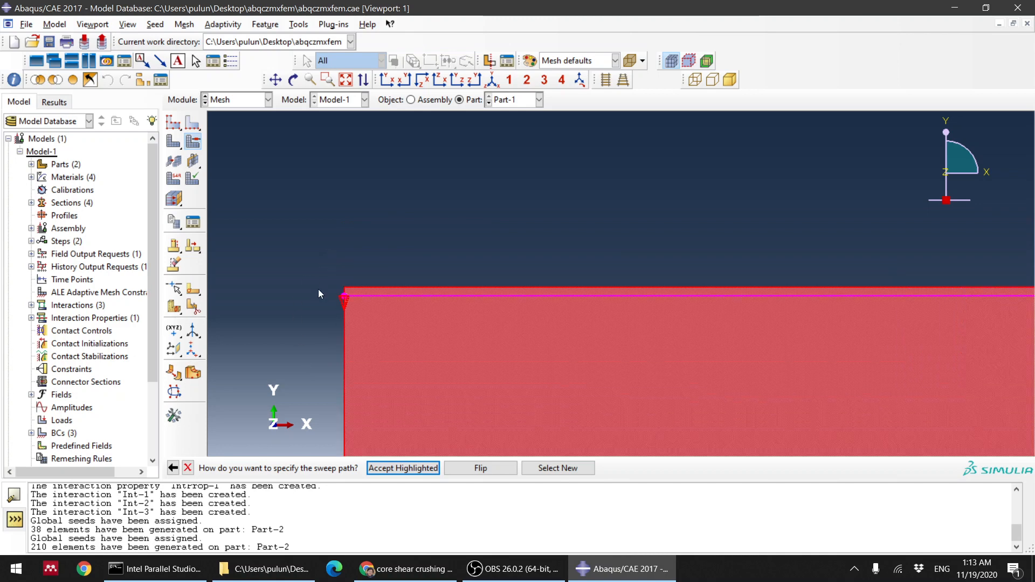
pyautogui.scroll(2, 386, 282)
pyautogui.click(408, 469)
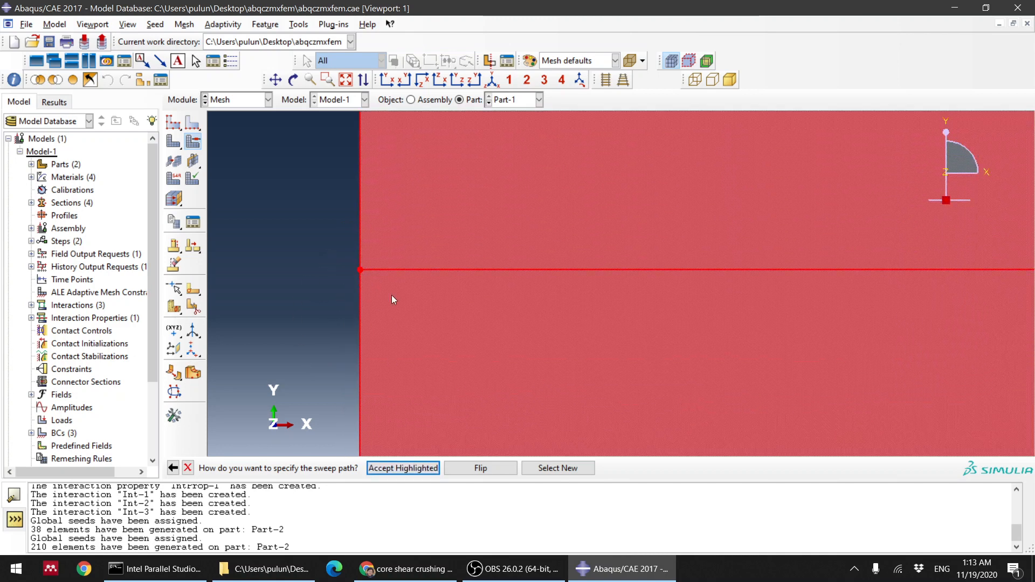
pyautogui.scroll(-3, 390, 321)
pyautogui.scroll(-3, 296, 253)
pyautogui.scroll(-2, 334, 228)
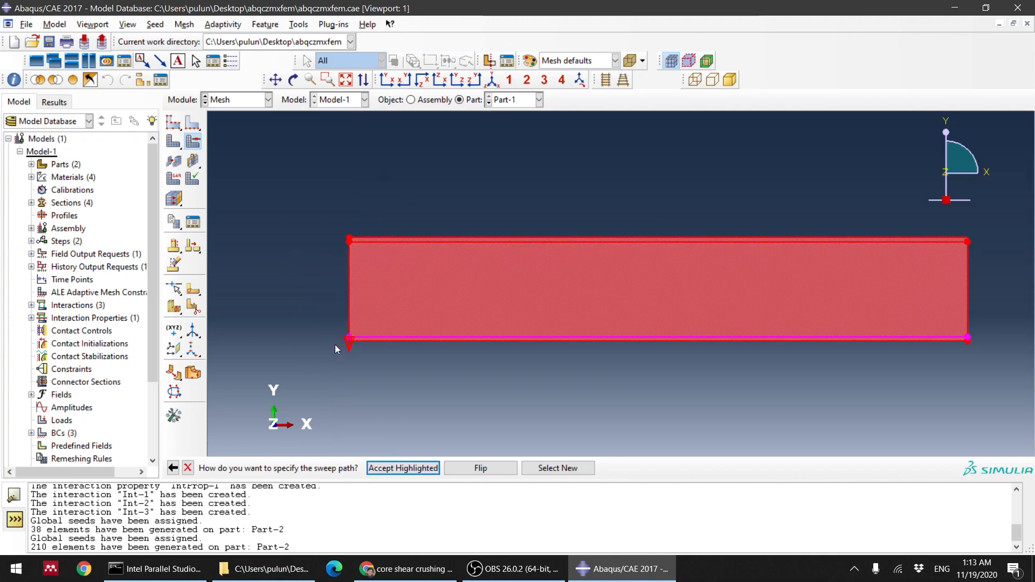
pyautogui.scroll(3, 355, 332)
pyautogui.click(389, 469)
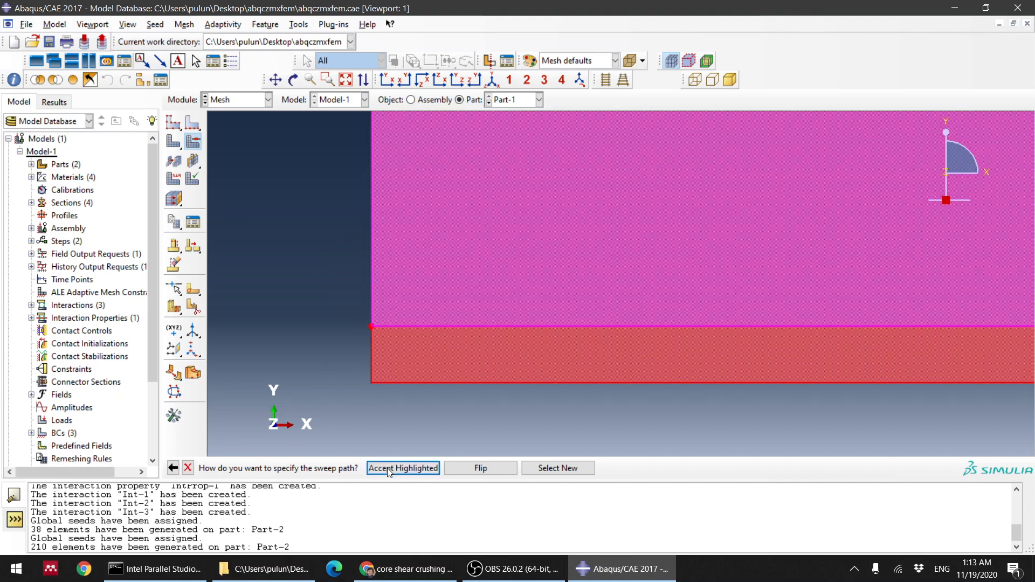
# - Accept the highlighted vertical sweep path for the core and apply the quad sweep mesh controls
pyautogui.scroll(-3, 367, 390)
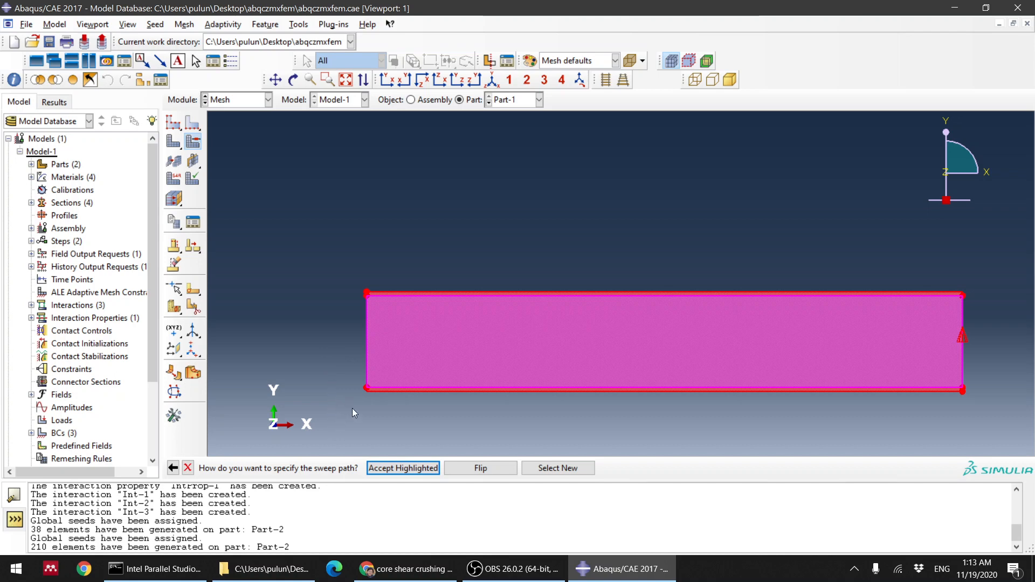
pyautogui.click(425, 470)
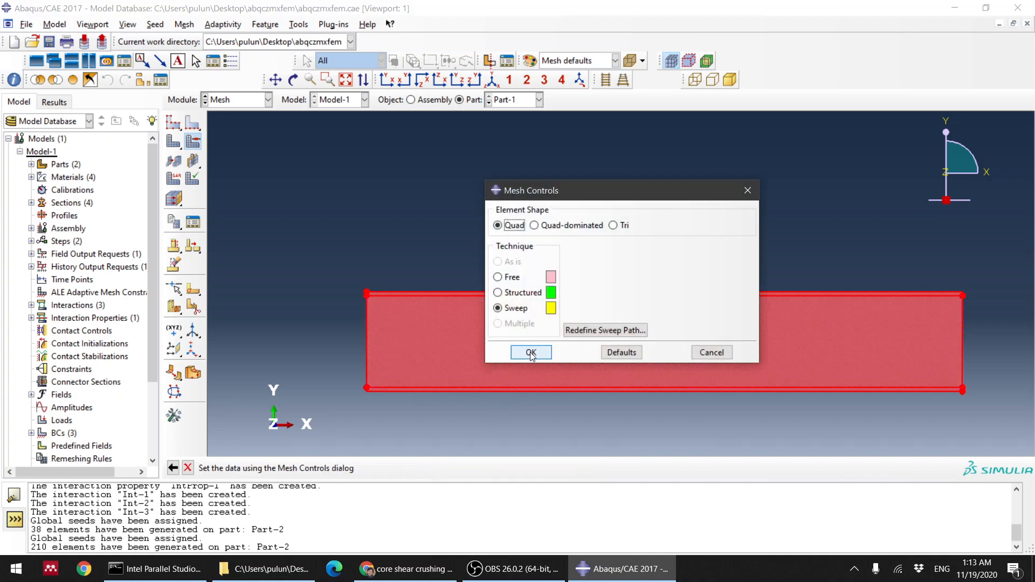
pyautogui.click(531, 353)
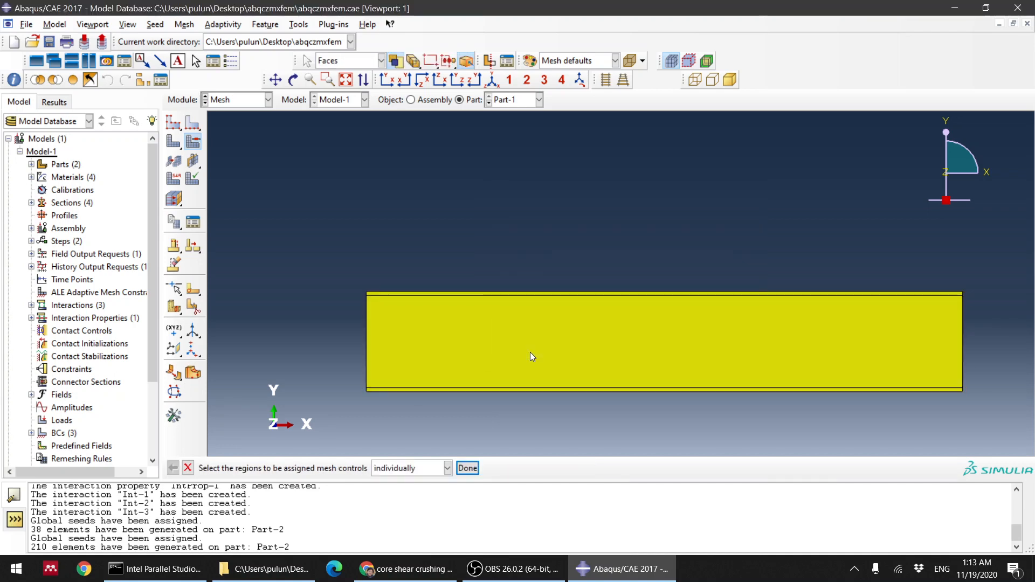
# - Seed Part-1 with an approximate global size of 0.5 and mesh the part
pyautogui.click(172, 124)
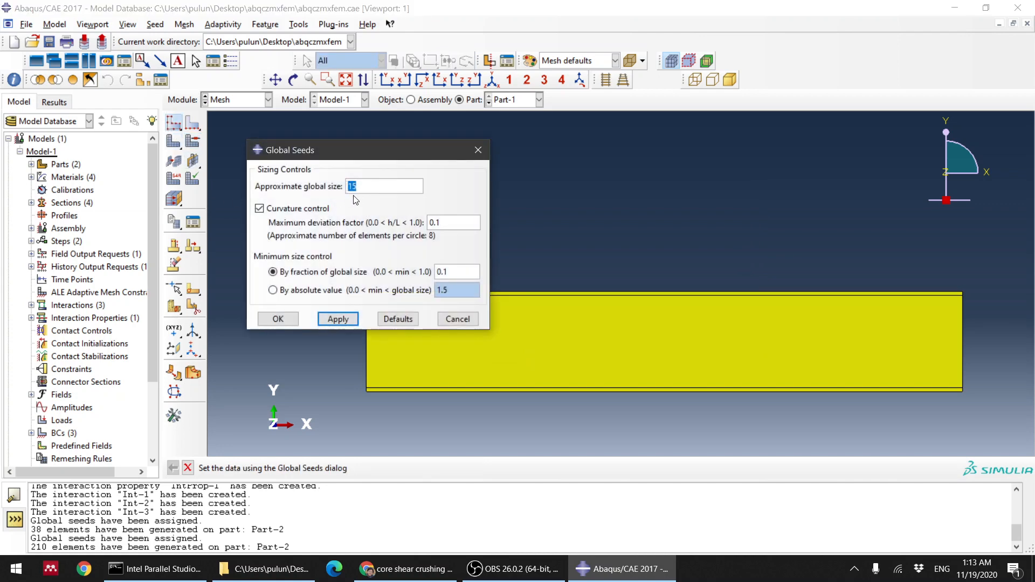
pyautogui.write('0.5')
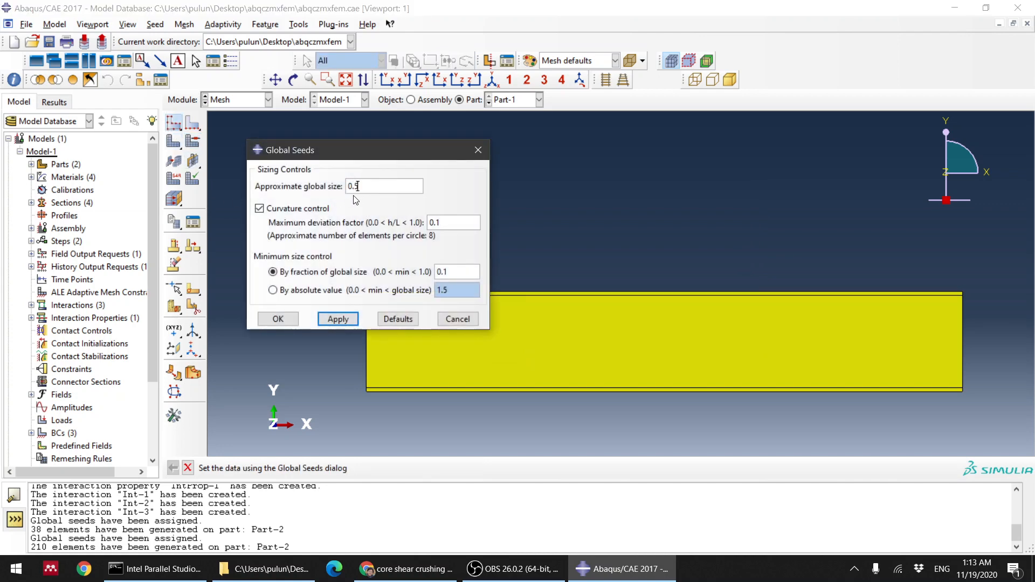
pyautogui.click(337, 319)
pyautogui.click(278, 320)
pyautogui.click(173, 141)
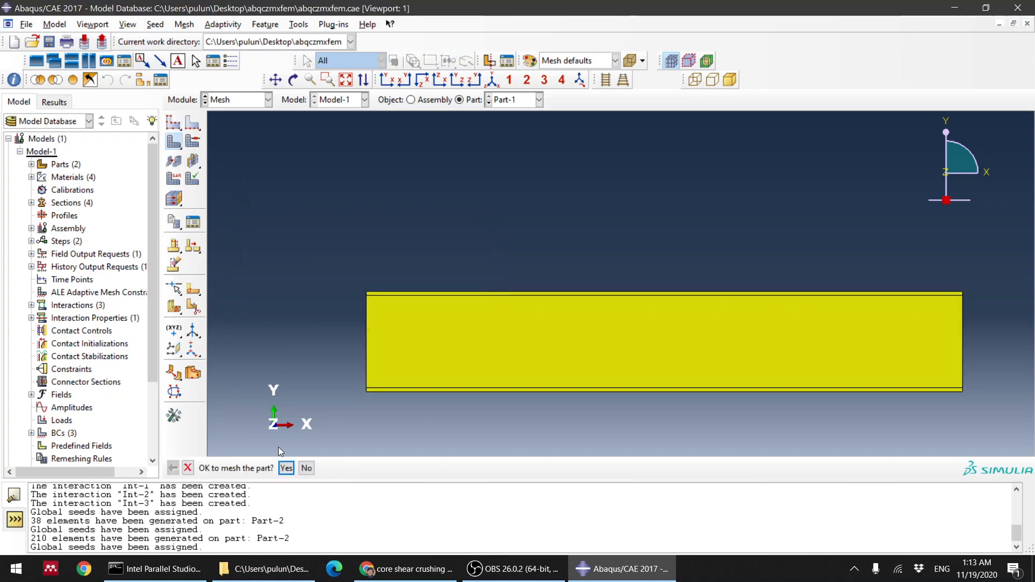
pyautogui.click(287, 467)
pyautogui.scroll(-3, 409, 345)
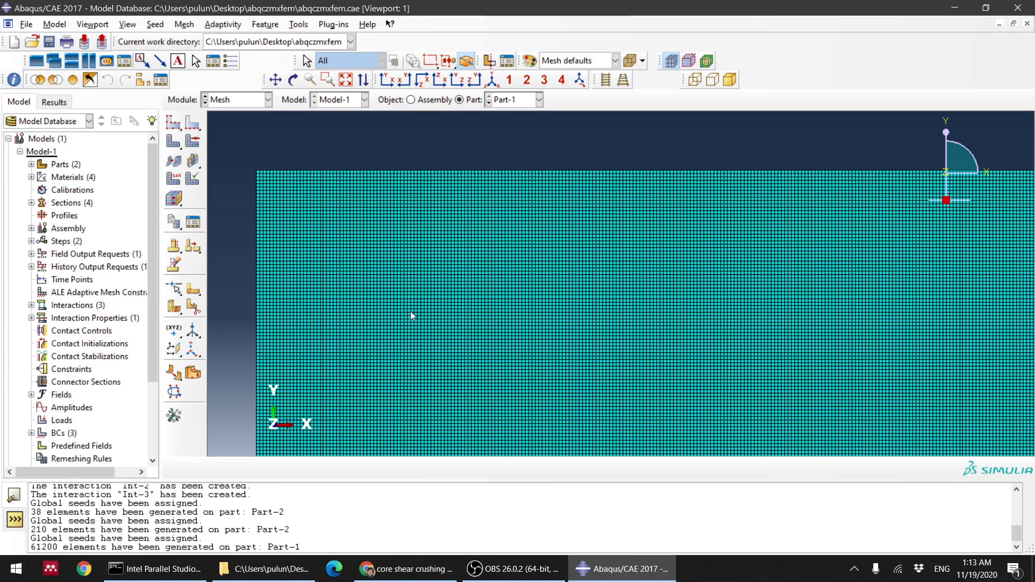
pyautogui.scroll(3, 343, 172)
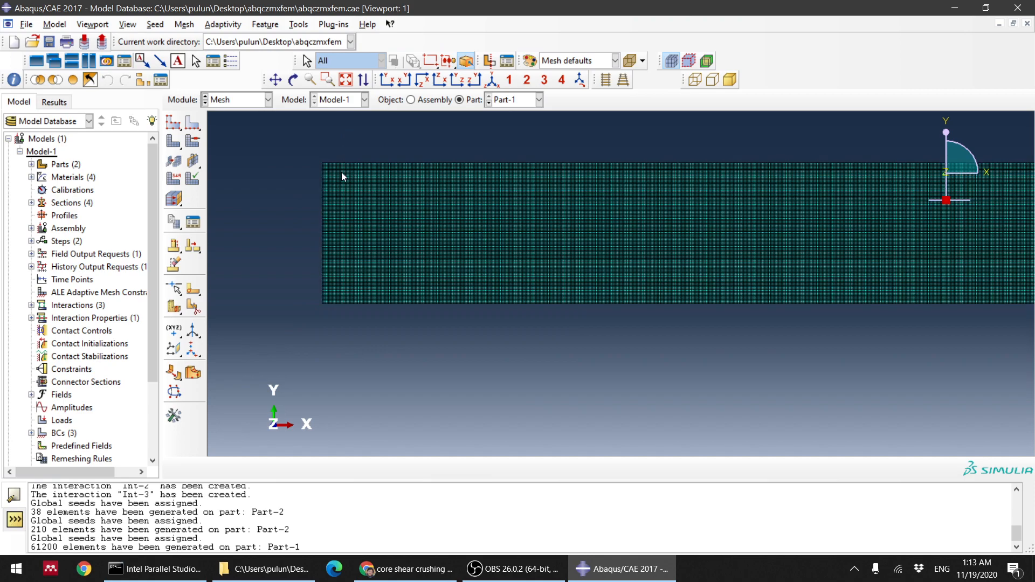
pyautogui.scroll(-1, 339, 173)
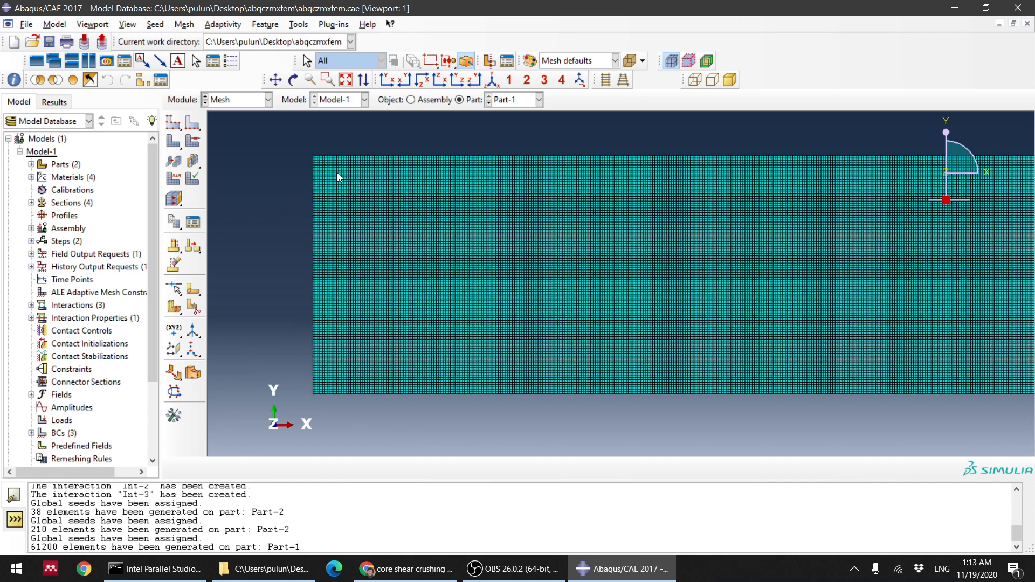
# - Assign the Plane Strain element family to the core and the two outer face sheets of Part-1
pyautogui.click(176, 179)
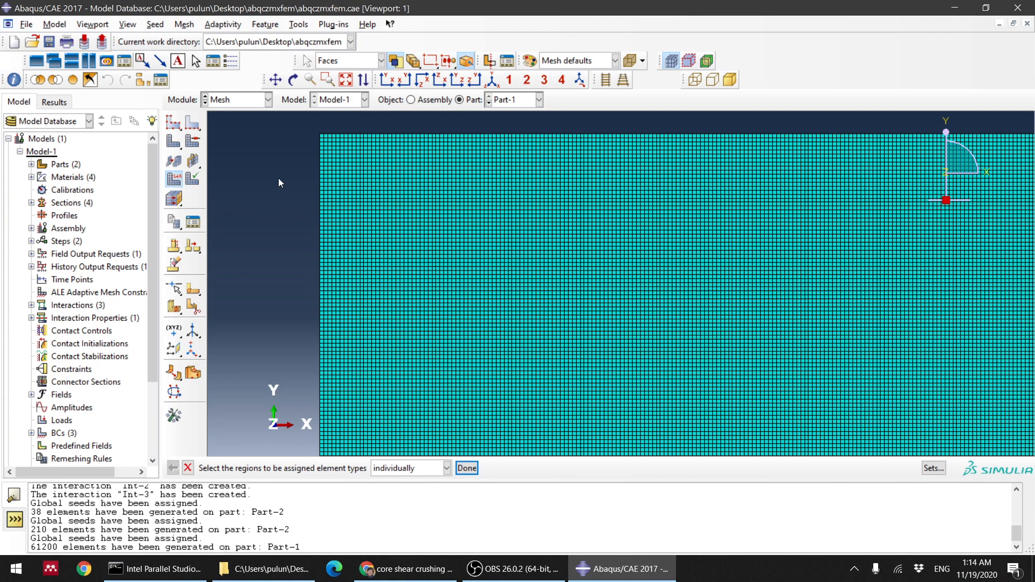
pyautogui.scroll(1, 284, 188)
pyautogui.click(335, 277)
pyautogui.moveTo(293, 132); pyautogui.dragTo(327, 159)
pyautogui.keyDown('shift'); pyautogui.moveTo(306, 364); pyautogui.dragTo(331, 356); pyautogui.keyUp('shift')
pyautogui.middleClick(335, 389)
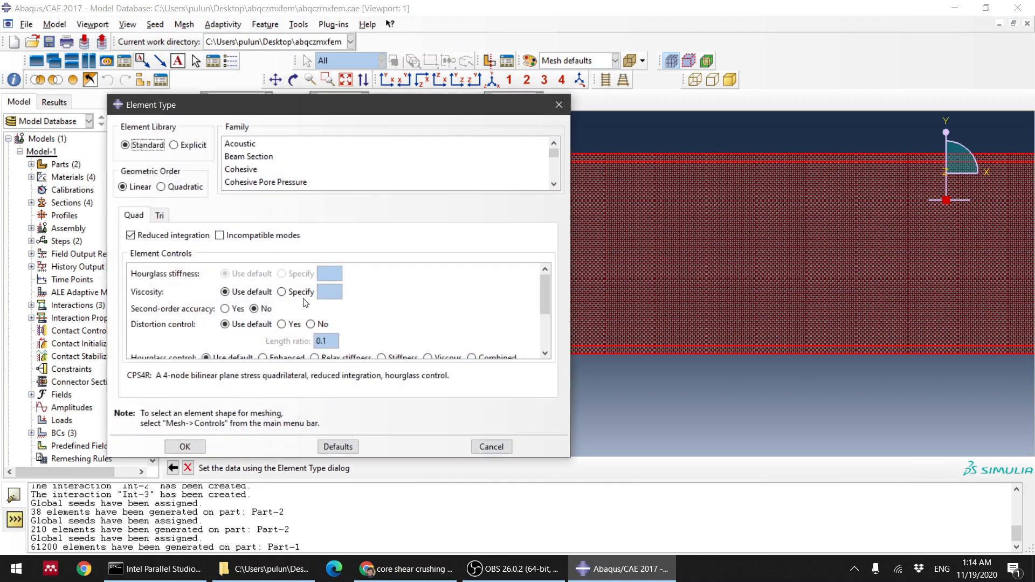
pyautogui.scroll(-3, 294, 175)
pyautogui.click(286, 158)
pyautogui.click(272, 146)
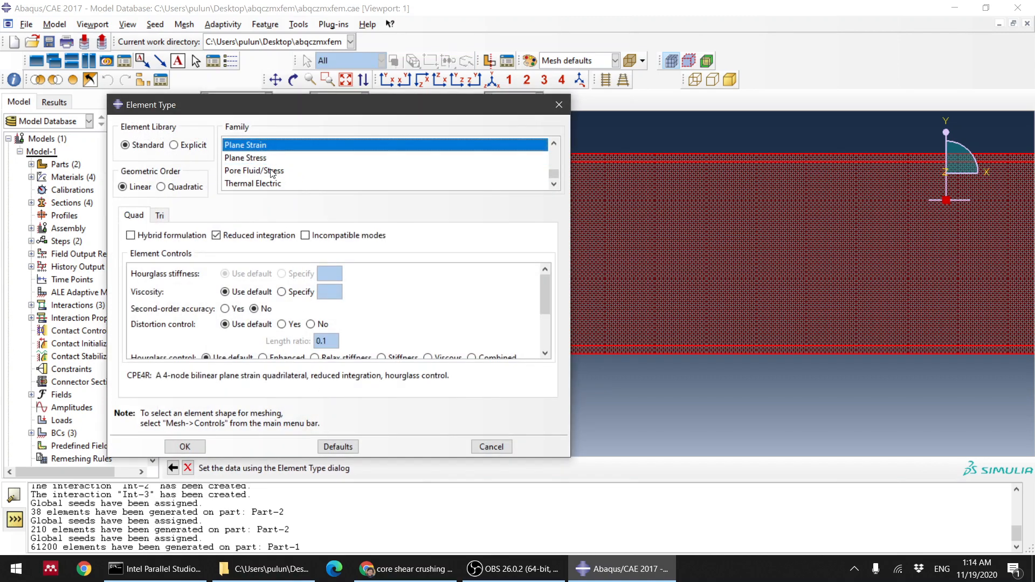
# - Set second-order accuracy to Yes and hourglass control to Enhanced for these plane strain elements, and finish the assignment
pyautogui.click(233, 310)
pyautogui.scroll(-1, 304, 299)
pyautogui.click(285, 340)
pyautogui.scroll(-1, 297, 314)
pyautogui.scroll(-2, 298, 314)
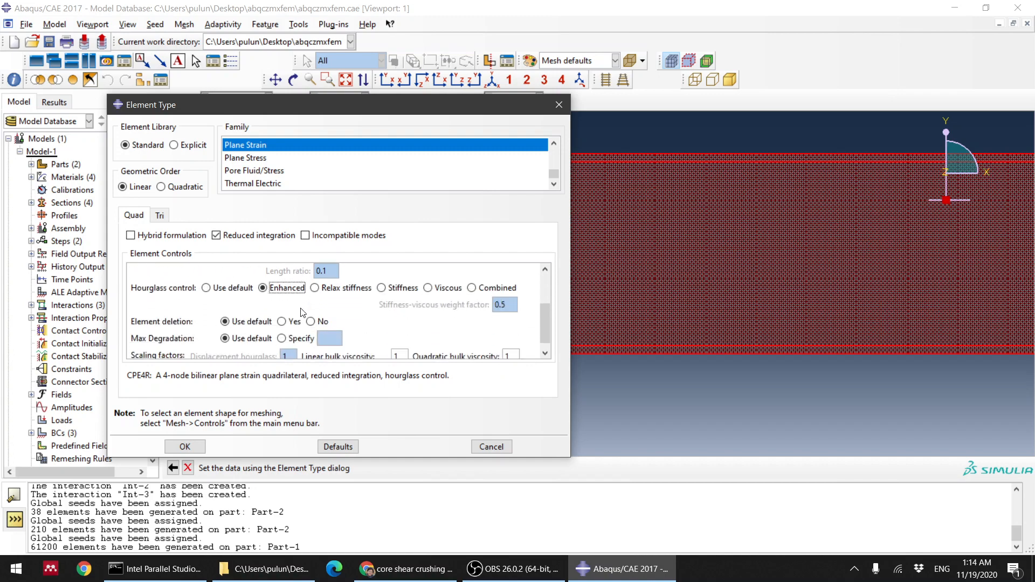
pyautogui.click(184, 447)
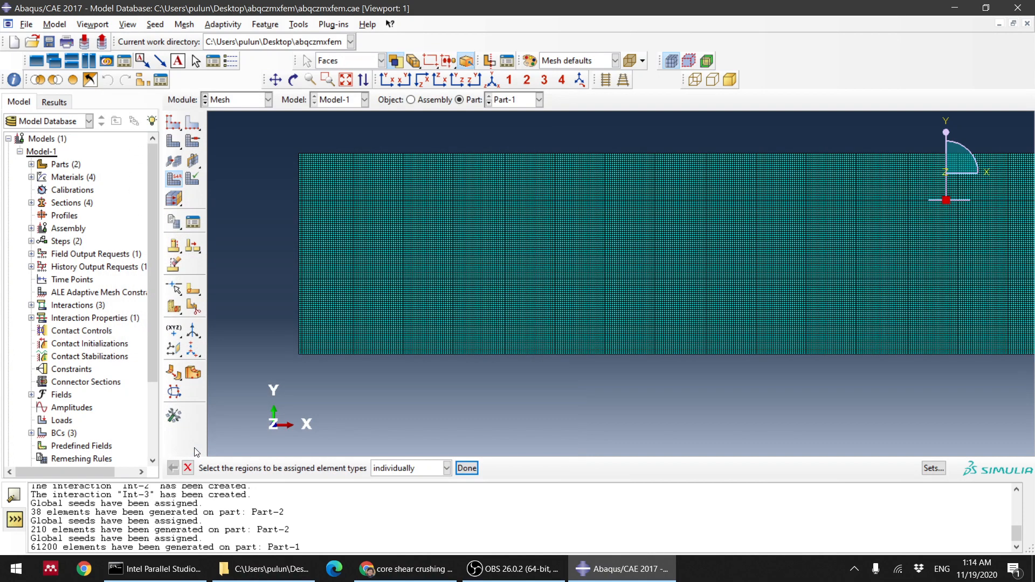
pyautogui.click(456, 468)
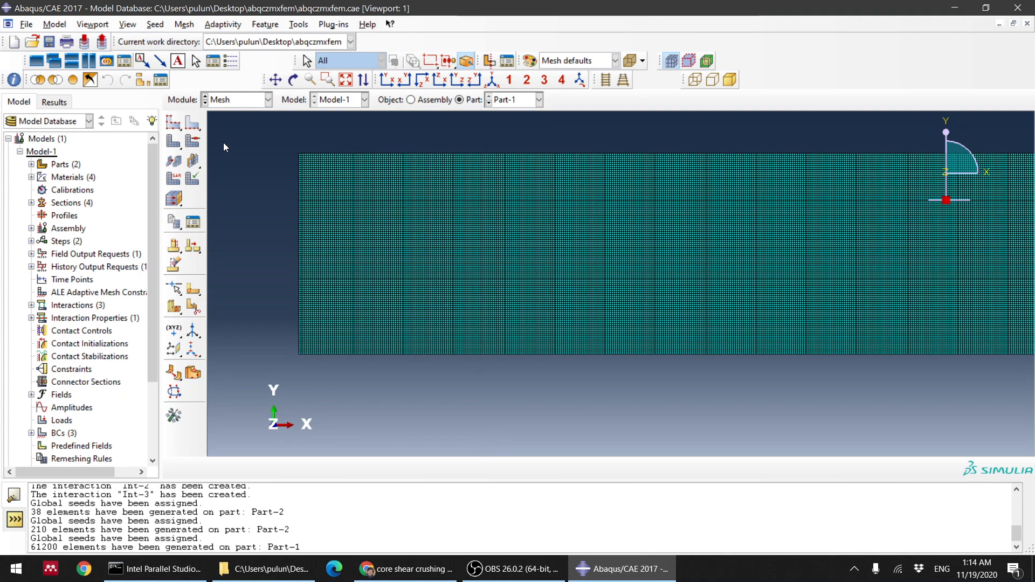
# - Choose the Cohesive element family for the regions in Set-4 and Set-5, with highlighting of set selections enabled
pyautogui.click(174, 178)
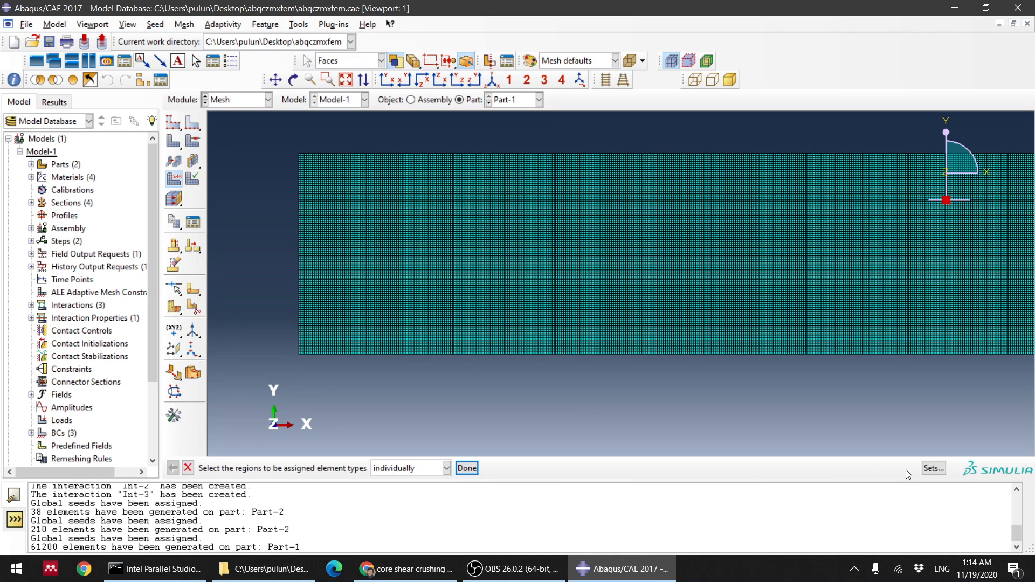
pyautogui.click(933, 468)
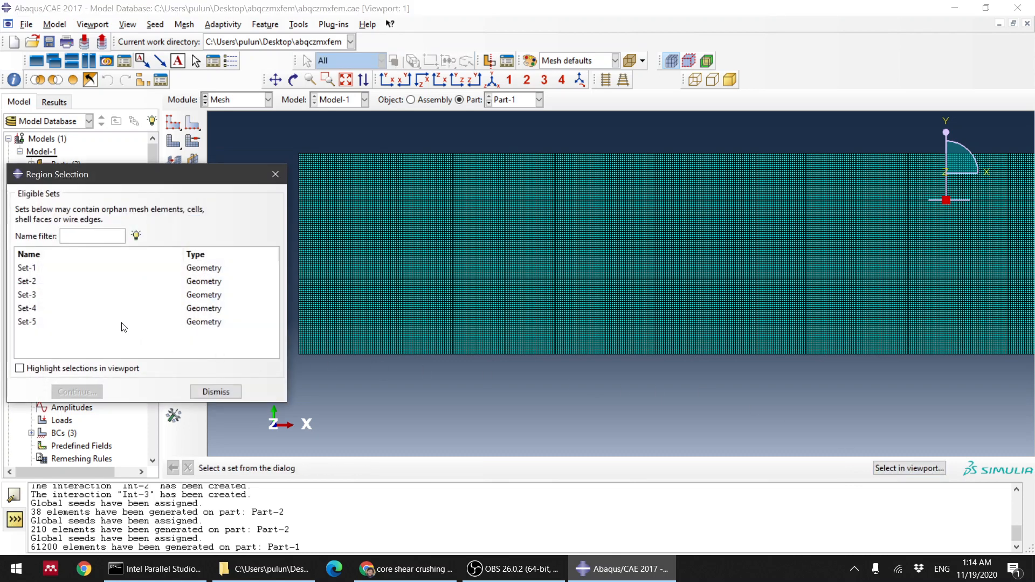
pyautogui.click(20, 368)
pyautogui.click(43, 325)
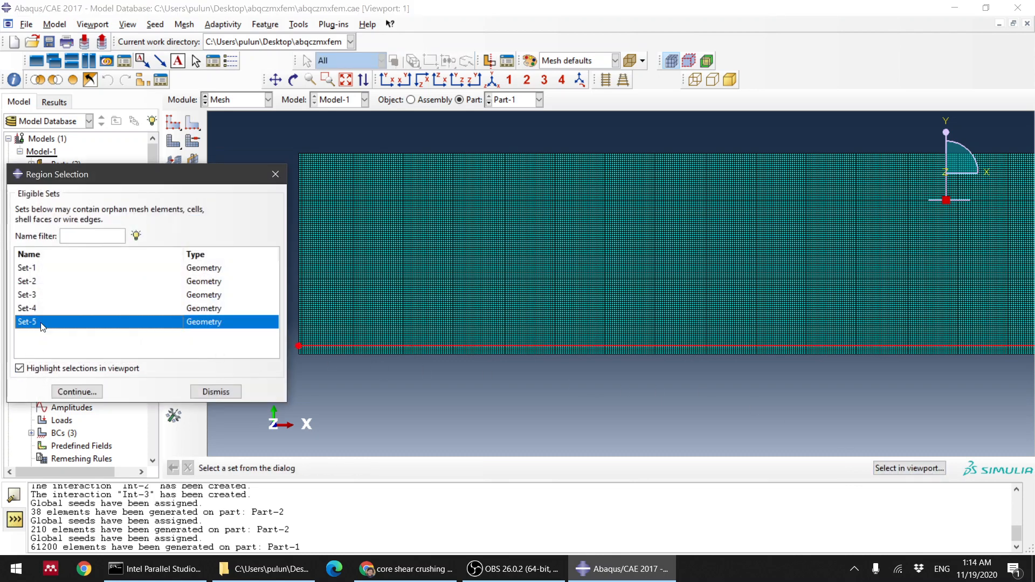
pyautogui.keyDown('ctrl'); pyautogui.click(41, 307); pyautogui.keyUp('ctrl')
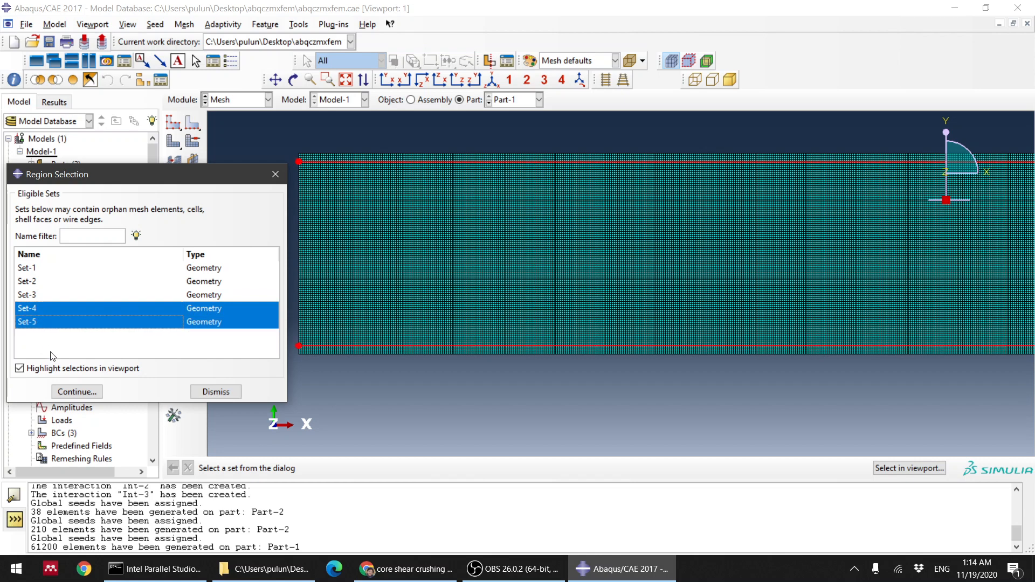
pyautogui.click(77, 391)
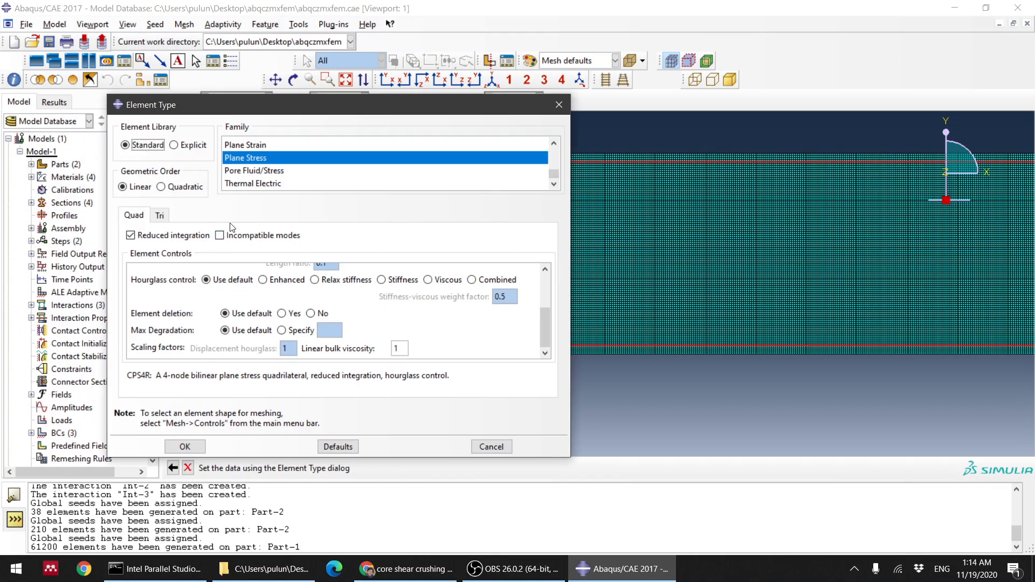
pyautogui.scroll(1, 269, 149)
pyautogui.scroll(2, 269, 149)
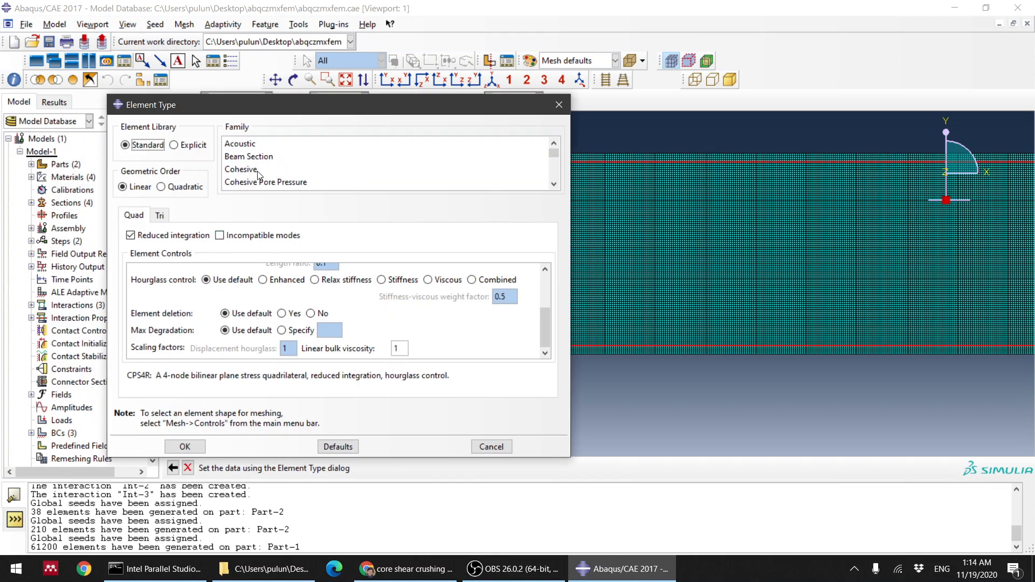
pyautogui.click(258, 170)
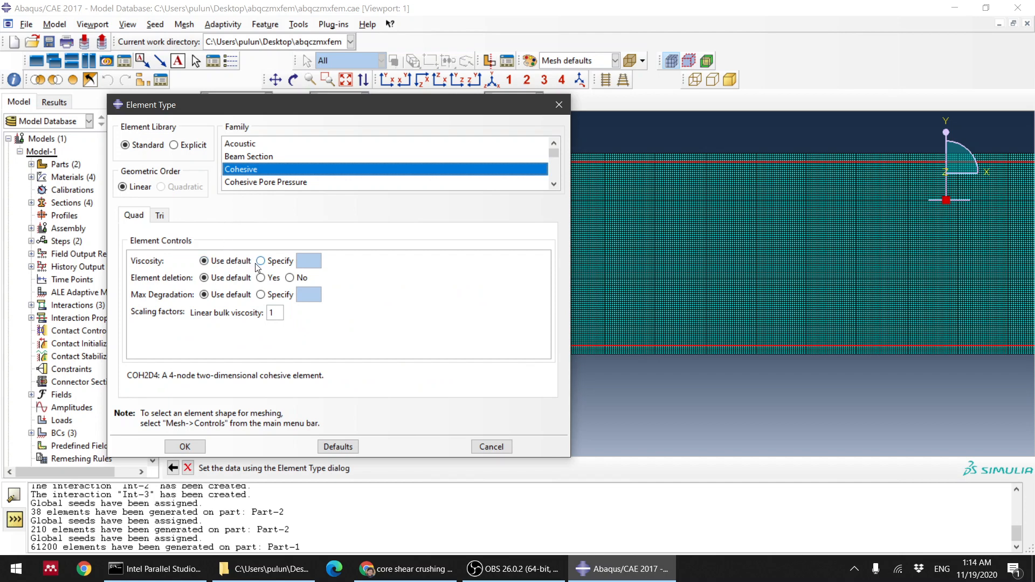
# - Set element deletion to Yes and max degradation to 0.6 for the cohesive elements, and finish the element type assignment
pyautogui.click(260, 278)
pyautogui.click(261, 295)
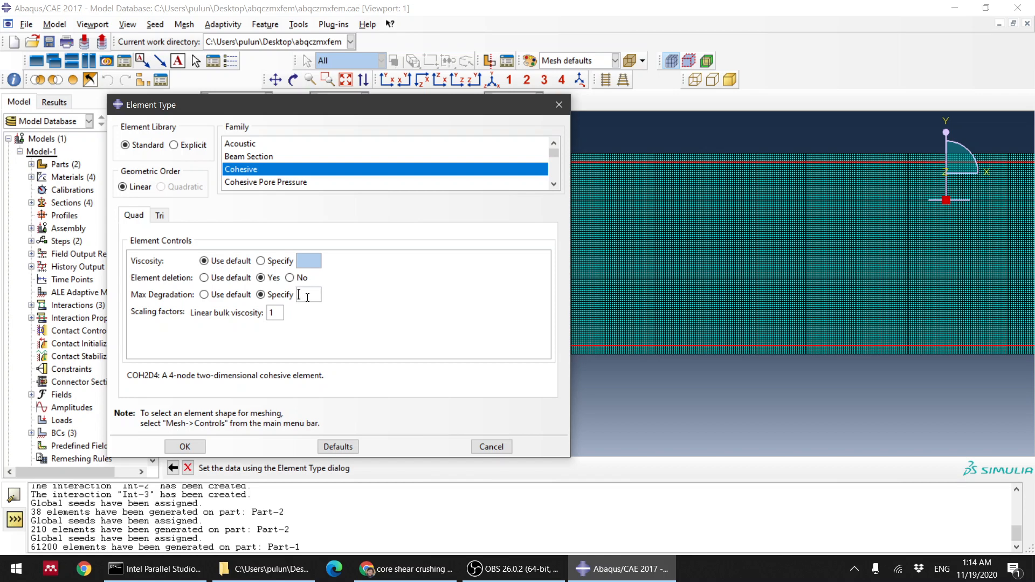
pyautogui.write('0.6')
pyautogui.click(204, 447)
pyautogui.click(217, 391)
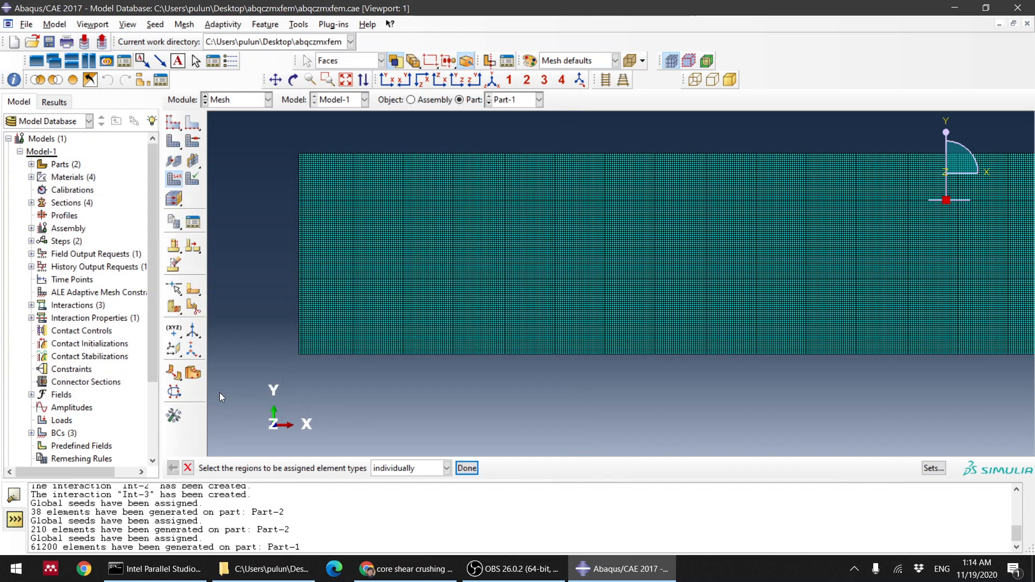
pyautogui.click(466, 467)
# - Examine the output variables selected in field output request F-Output-1 of Step-1, including the status, damage and failure variables
pyautogui.click(239, 100)
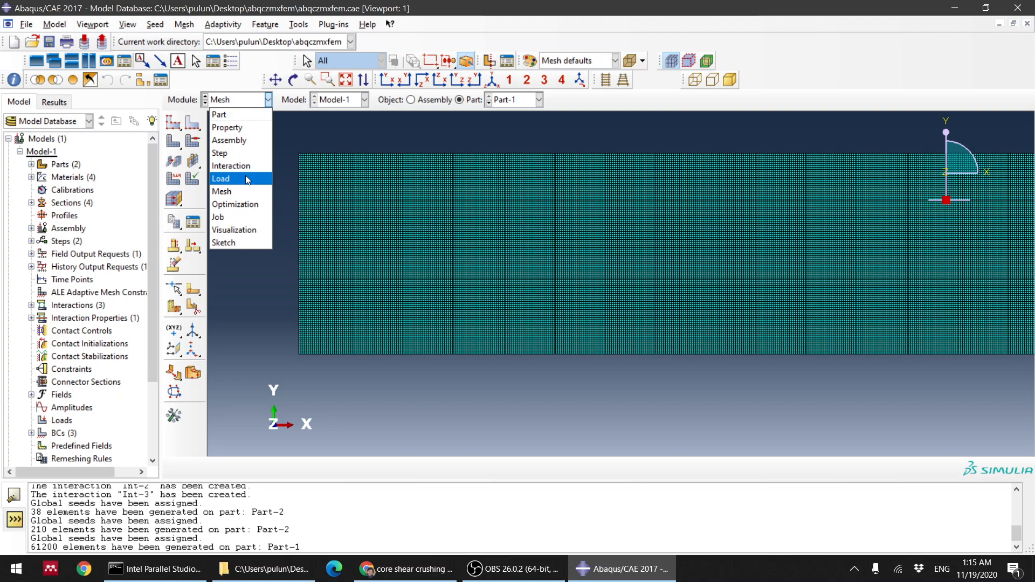
pyautogui.click(241, 153)
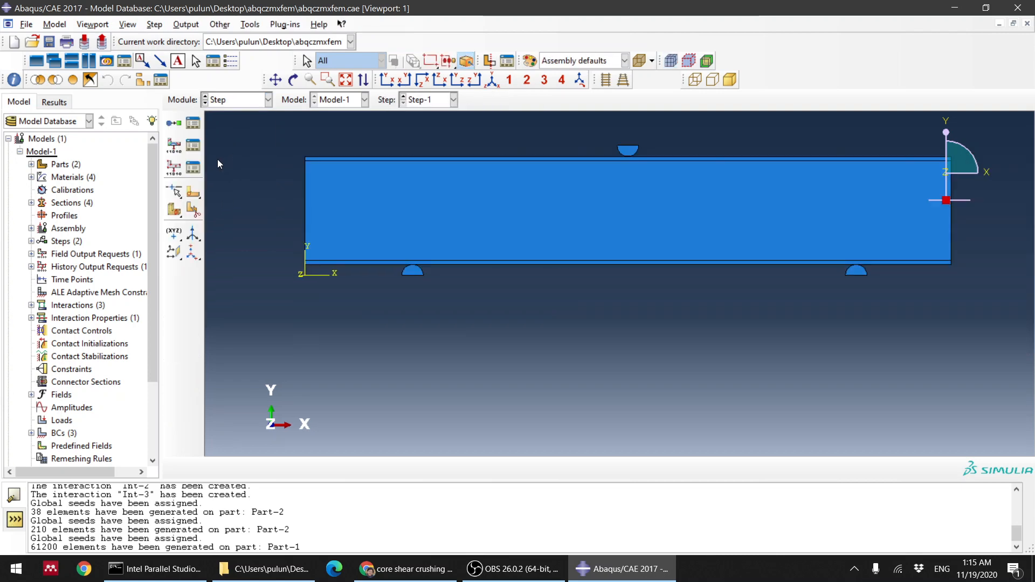
pyautogui.click(193, 142)
pyautogui.click(445, 180)
pyautogui.moveTo(422, 271); pyautogui.dragTo(412, 342)
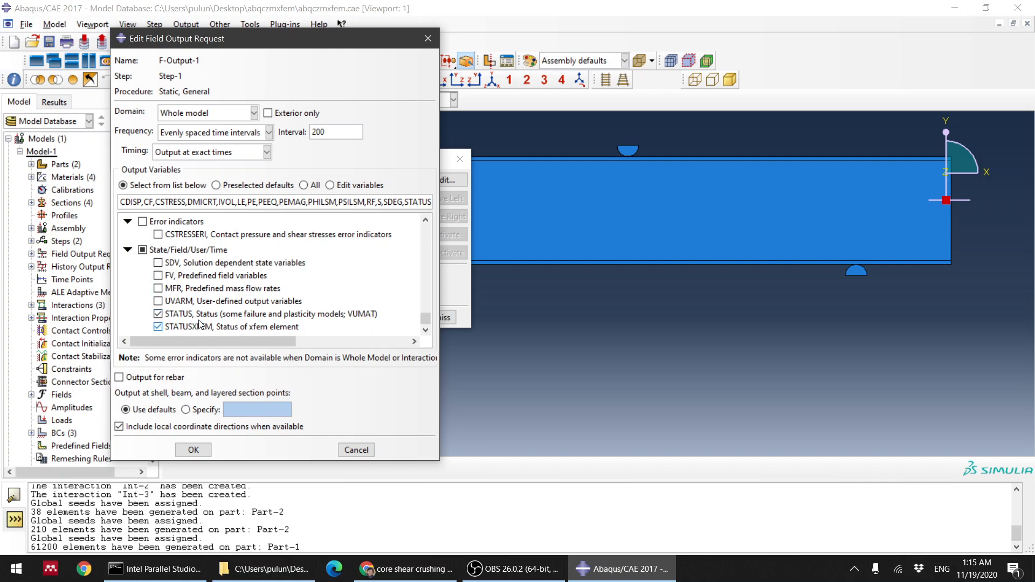
pyautogui.scroll(5, 195, 310)
pyautogui.scroll(-2, 195, 306)
pyautogui.scroll(-2, 196, 310)
pyautogui.scroll(6, 195, 310)
pyautogui.scroll(3, 195, 309)
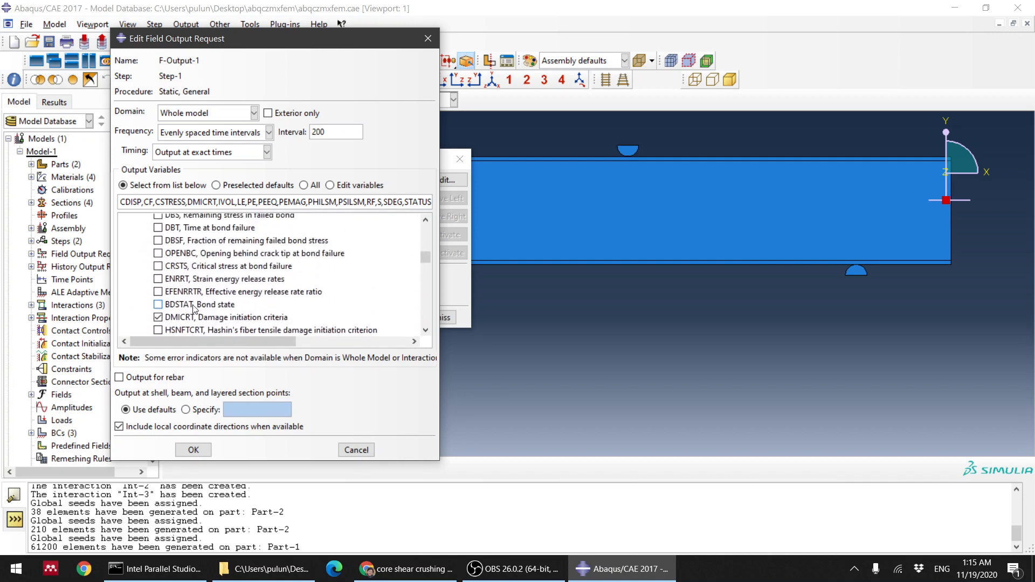
pyautogui.scroll(-4, 194, 308)
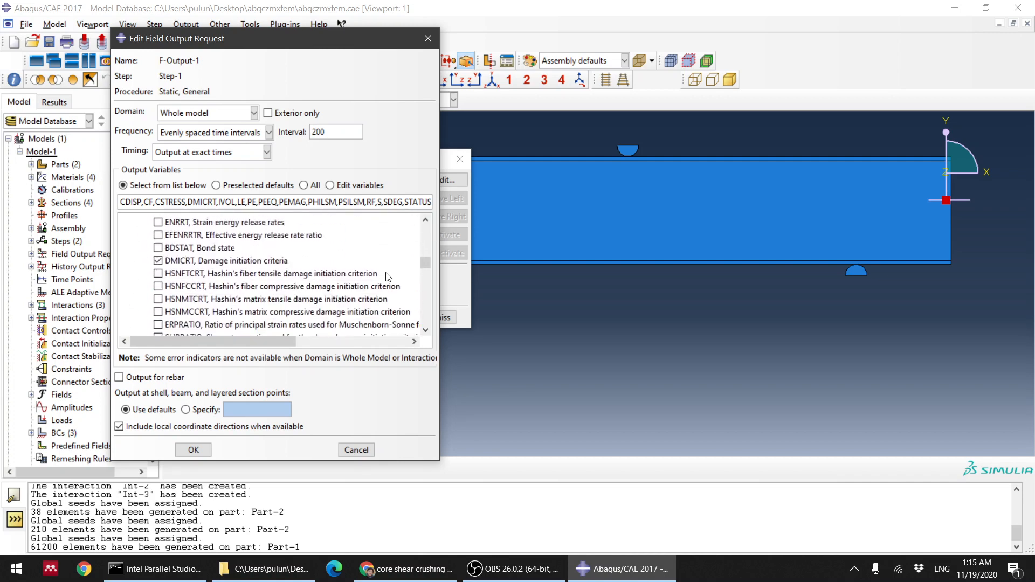
pyautogui.scroll(1, 200, 274)
pyautogui.scroll(2, 200, 275)
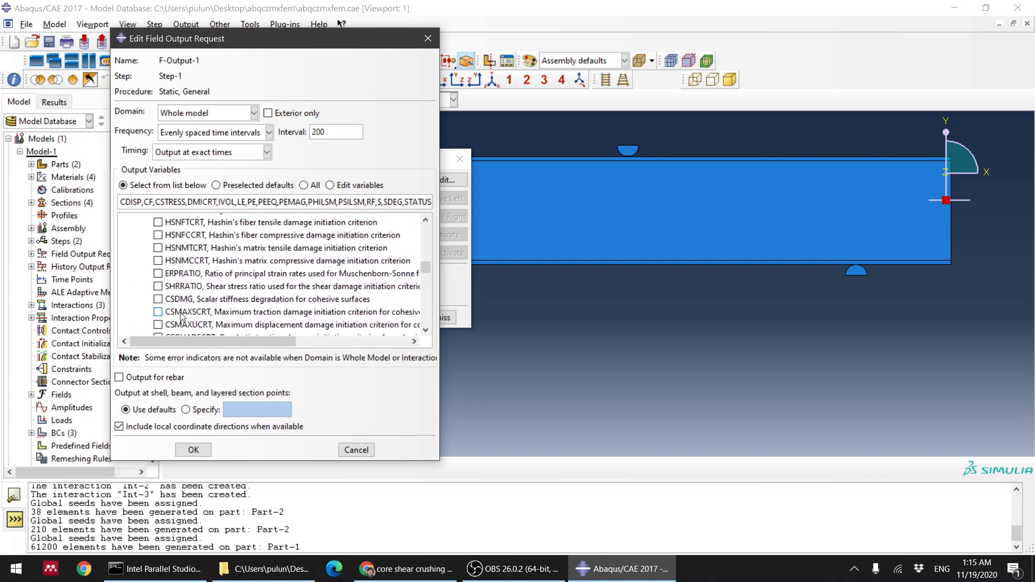
pyautogui.scroll(4, 182, 317)
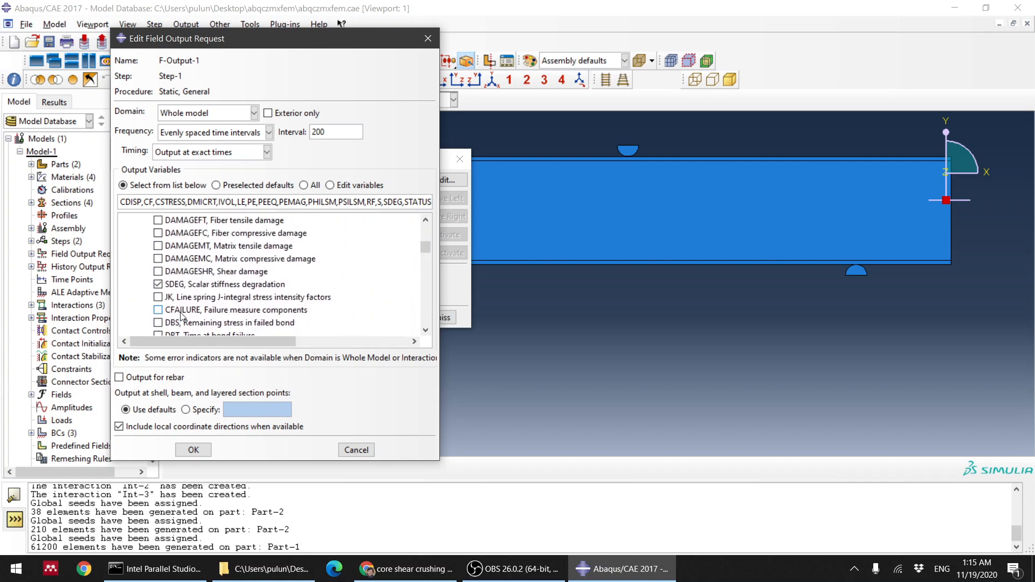
pyautogui.scroll(6, 181, 316)
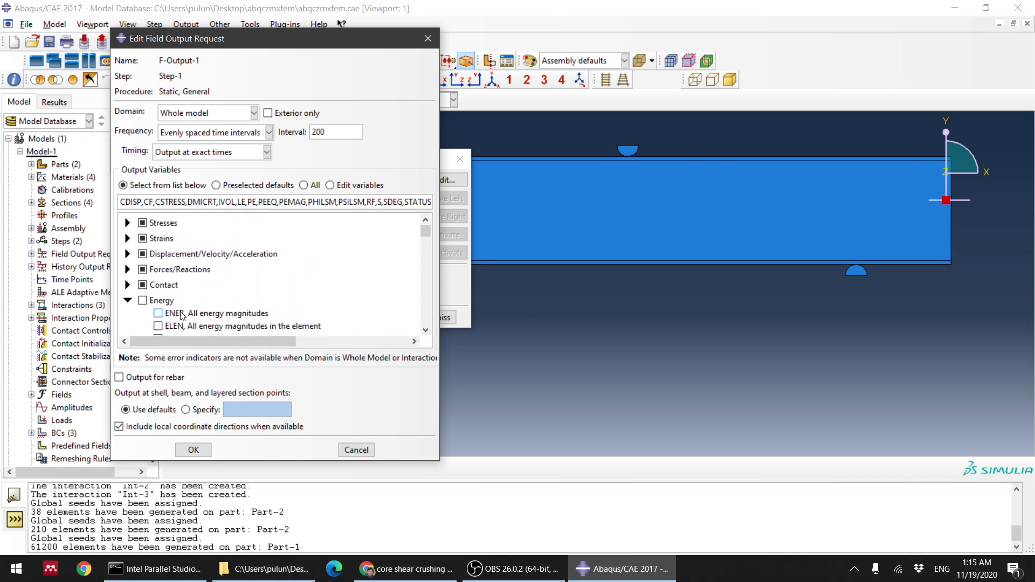
pyautogui.click(193, 449)
pyautogui.click(436, 317)
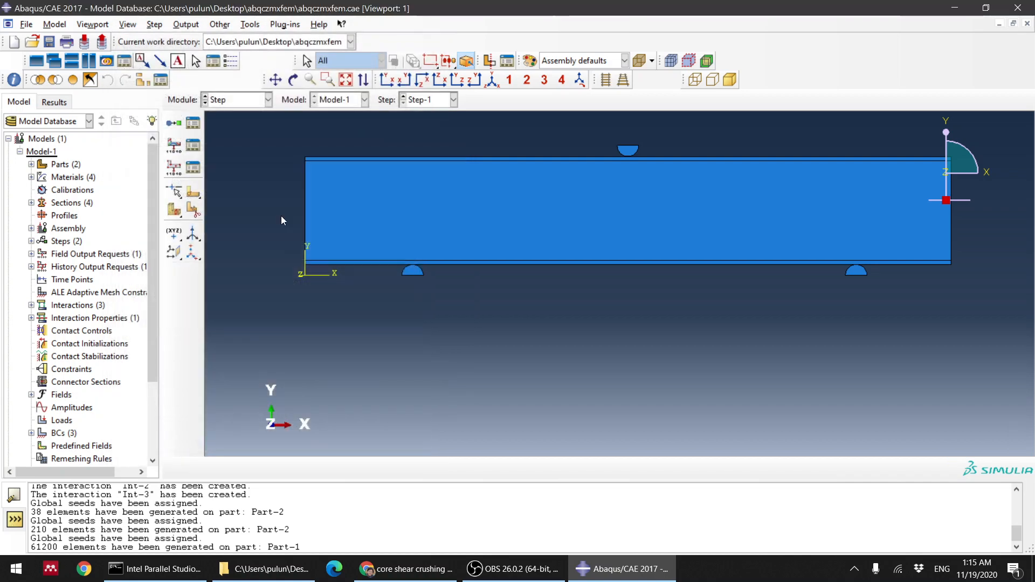
# - Save the model database and create analysis job Job-1 for Model-1
pyautogui.click(246, 99)
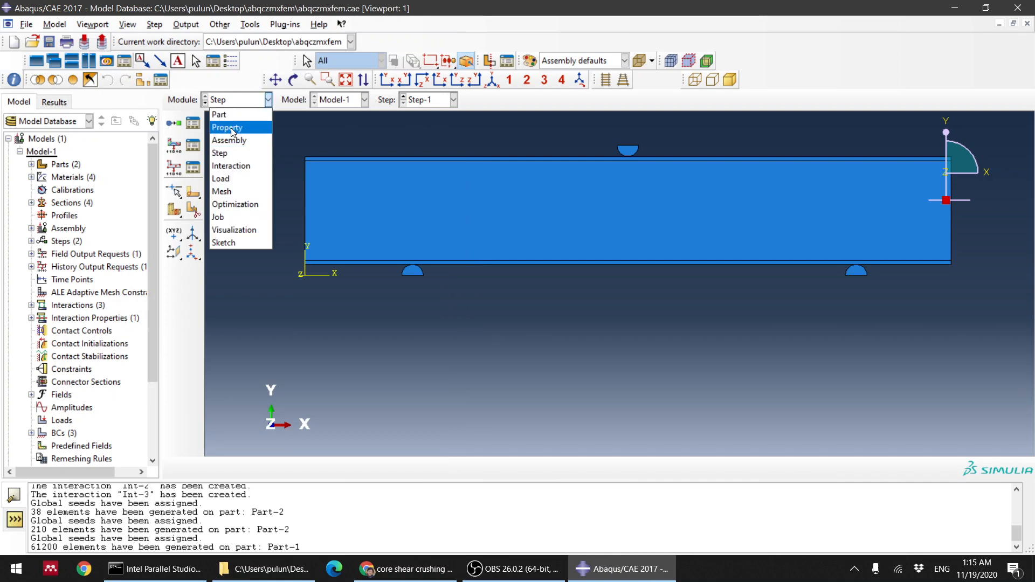
pyautogui.click(234, 218)
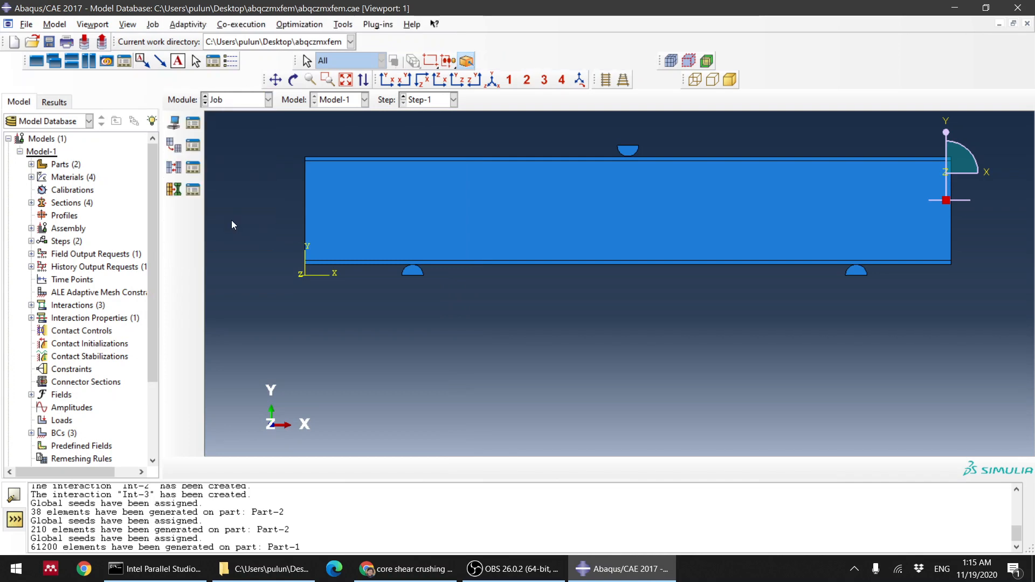
pyautogui.hotkey('ctrl', 's')
pyautogui.click(192, 122)
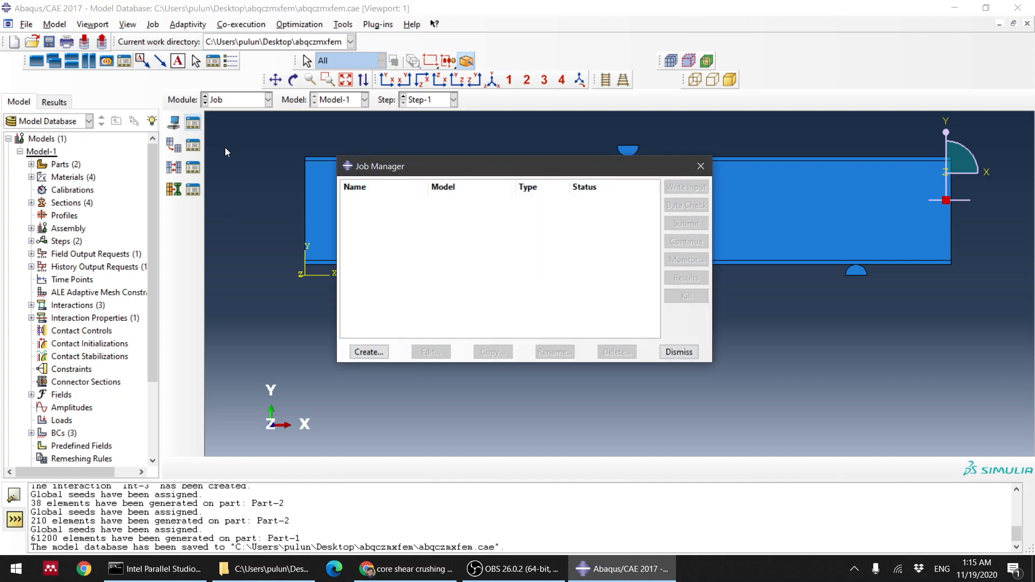
pyautogui.click(370, 353)
pyautogui.click(122, 330)
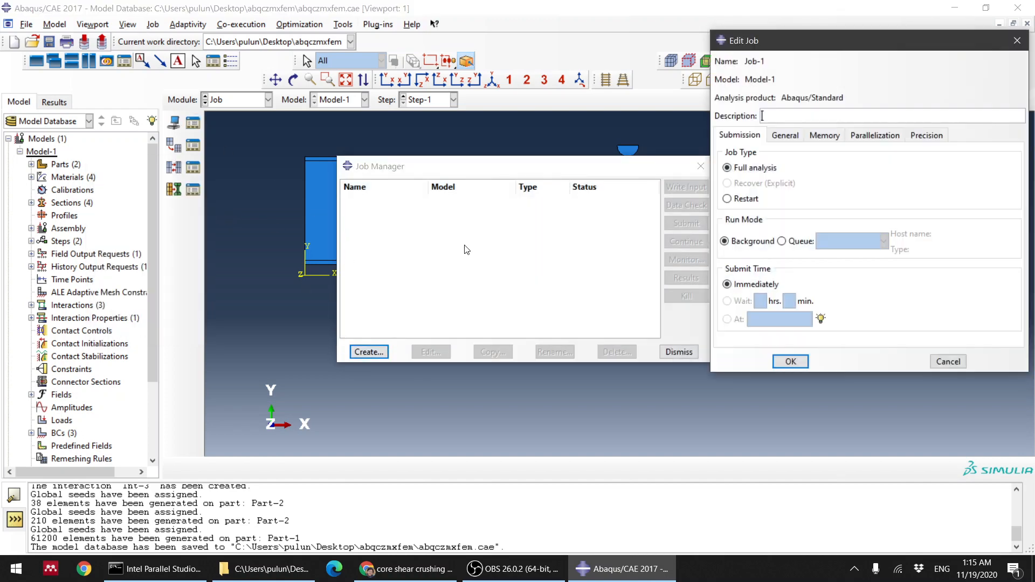
# - Set Job-1 to use 2 processors and submit it for analysis
pyautogui.click(874, 139)
pyautogui.click(723, 154)
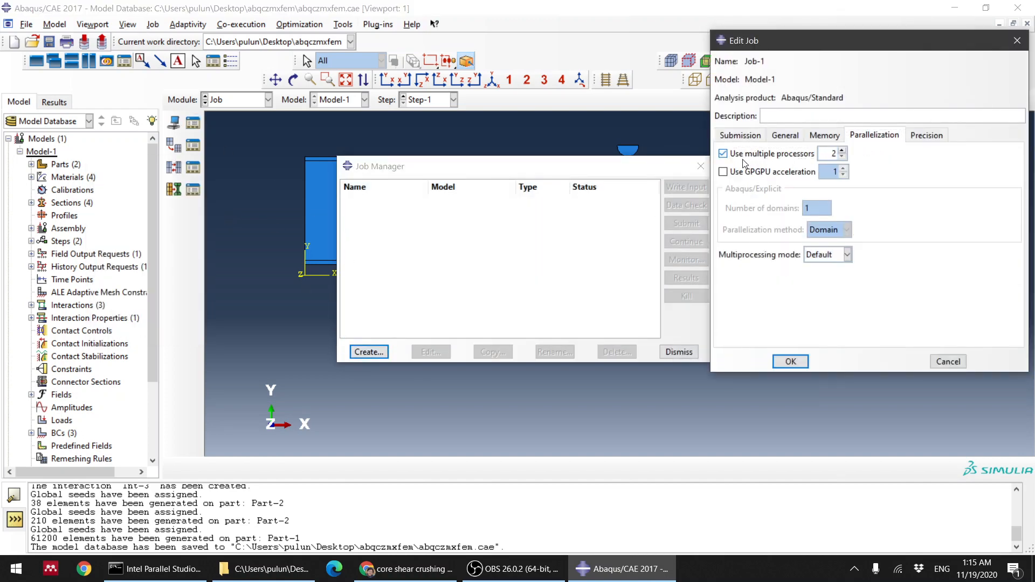
pyautogui.click(790, 361)
pyautogui.click(686, 225)
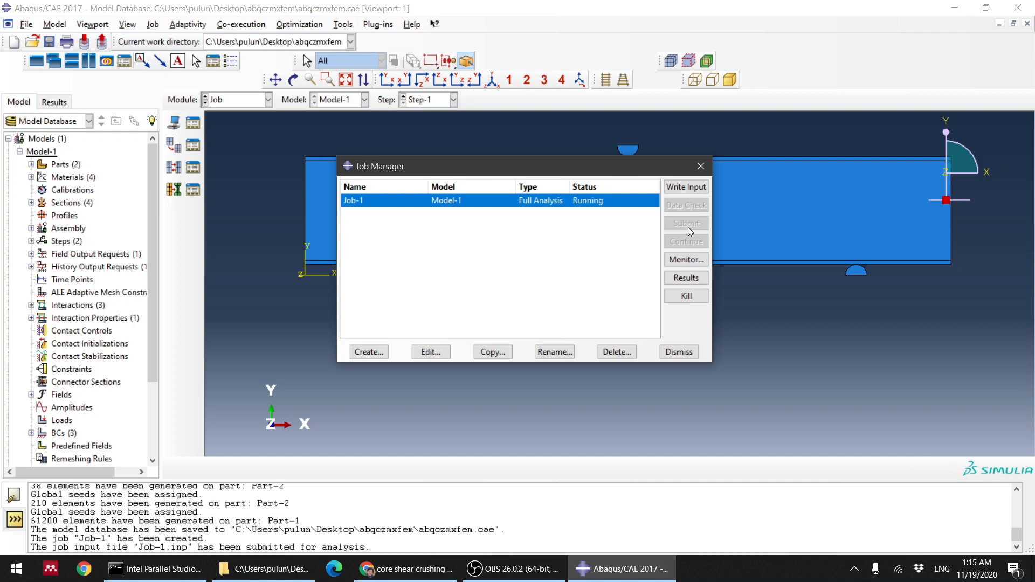
# - Monitor Job-1 and read the errors reported for the analysis, then close the job monitor and manager
pyautogui.click(686, 260)
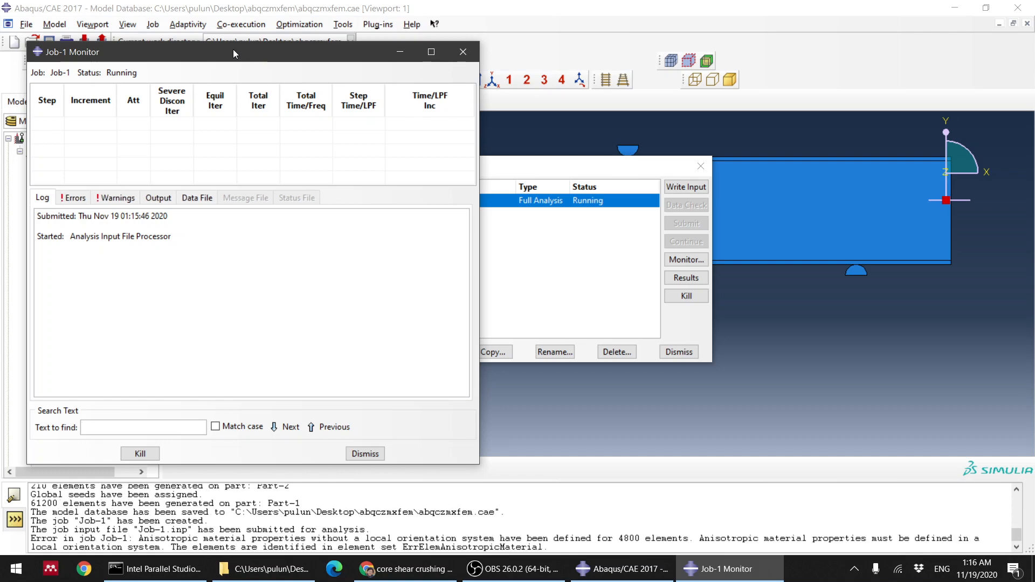
pyautogui.click(79, 198)
pyautogui.moveTo(80, 216); pyautogui.dragTo(208, 216)
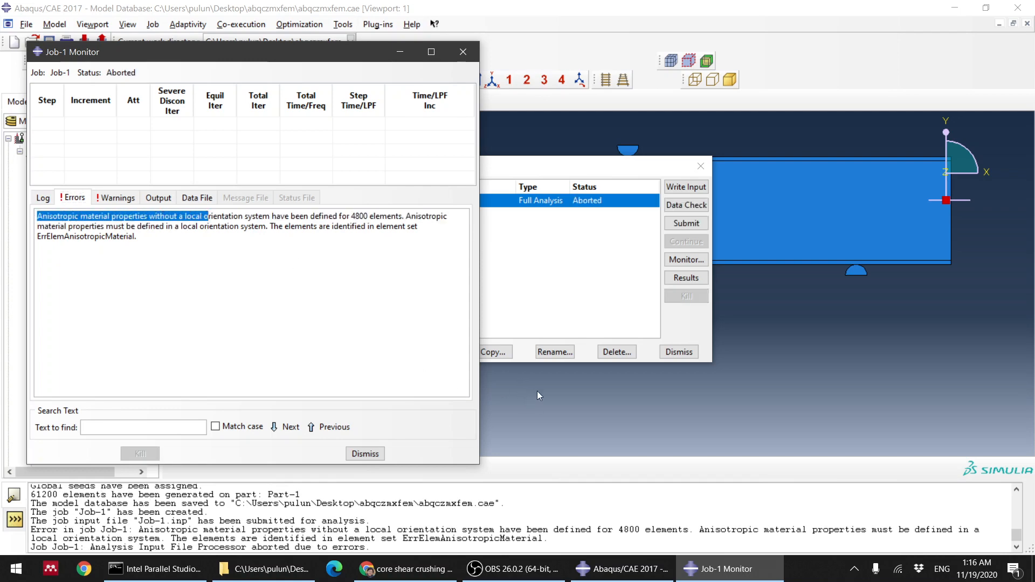
pyautogui.click(544, 413)
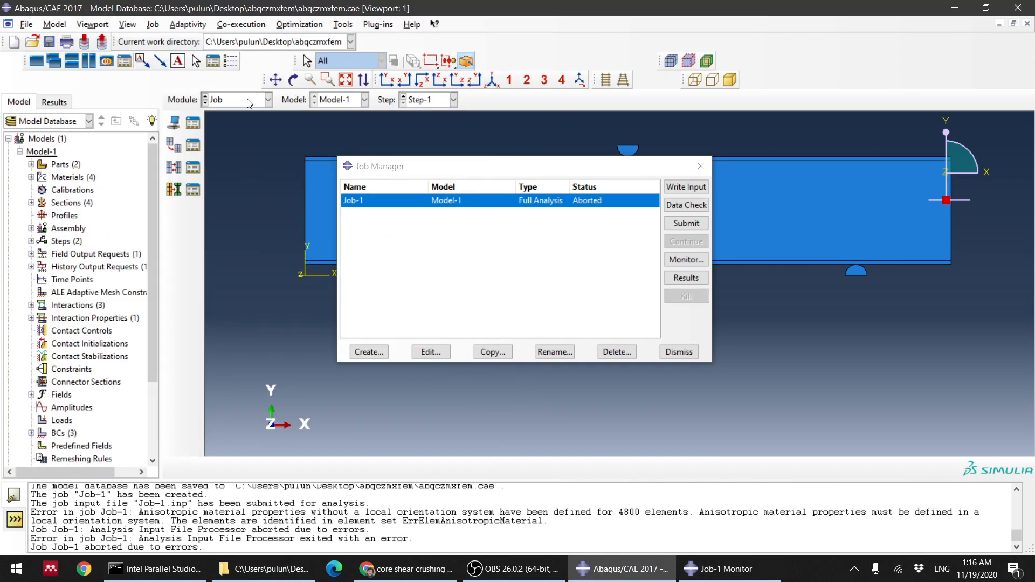
pyautogui.click(701, 166)
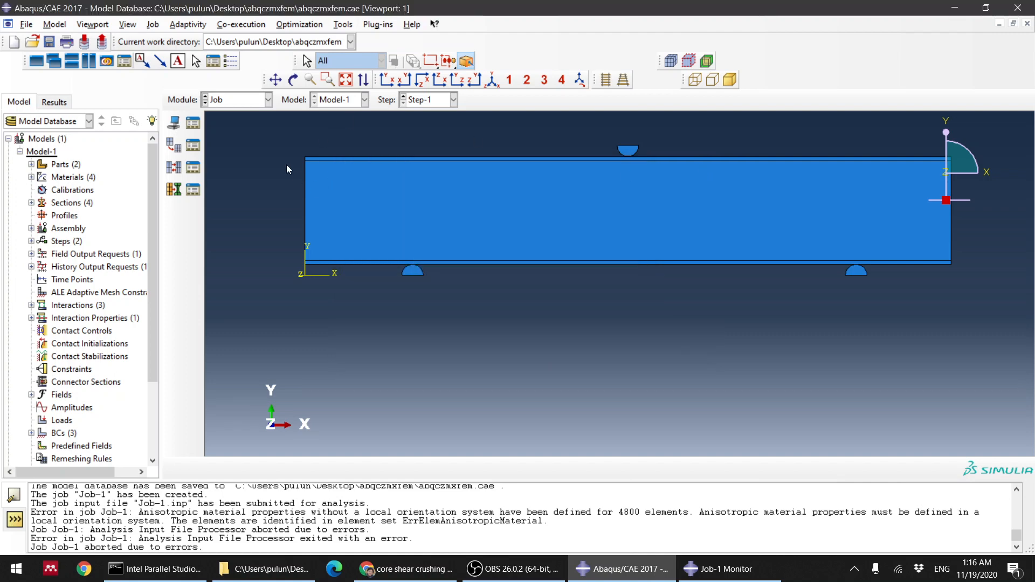
pyautogui.click(192, 123)
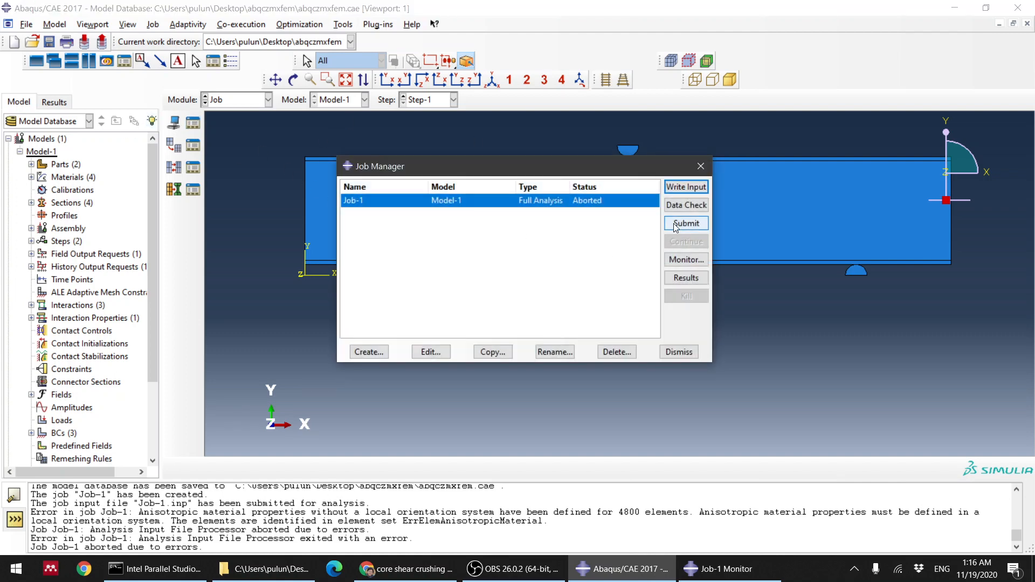
pyautogui.click(683, 260)
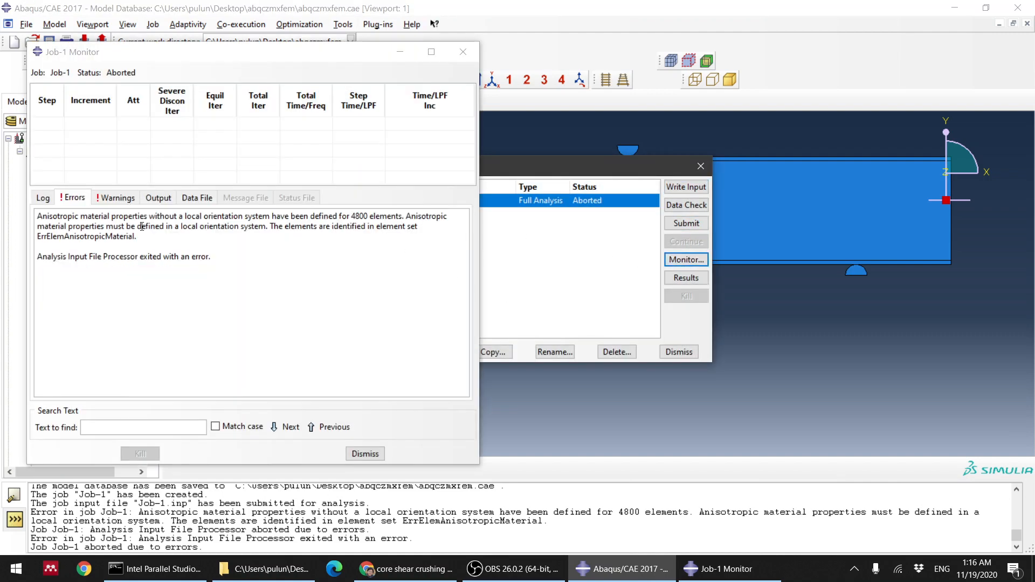
pyautogui.moveTo(40, 216); pyautogui.dragTo(337, 226)
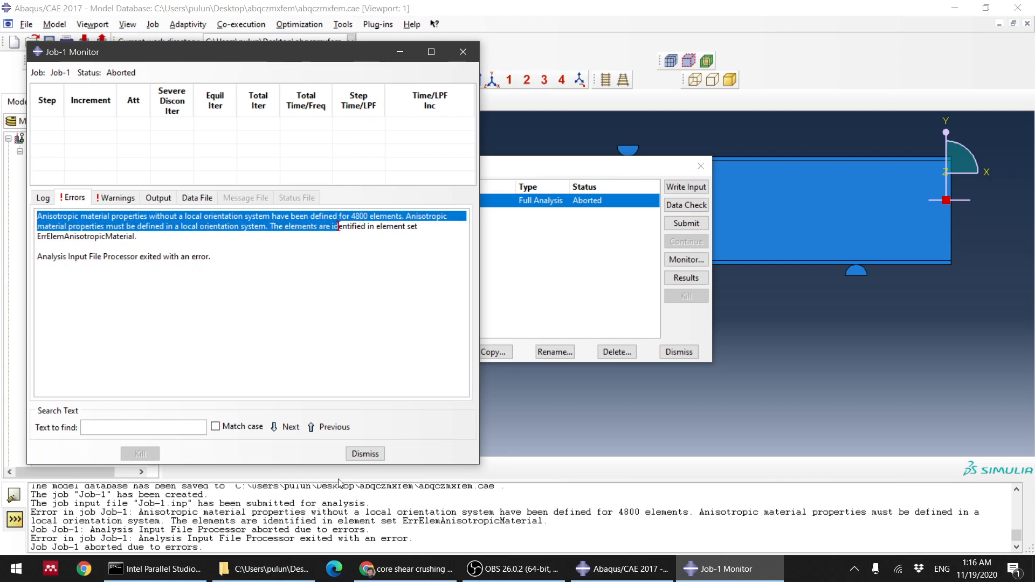
pyautogui.click(366, 454)
pyautogui.click(679, 351)
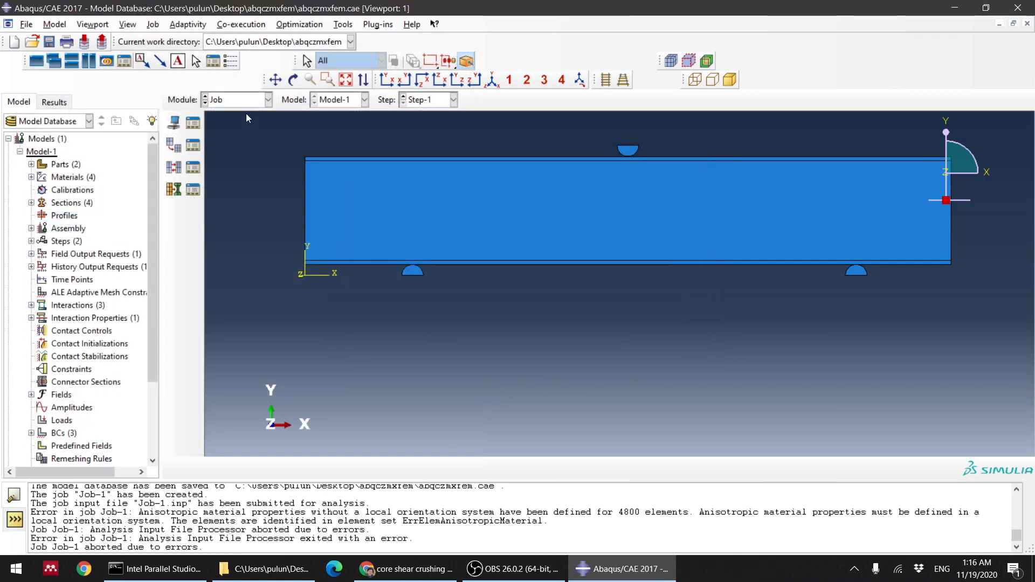
# - Start a material orientation assignment on Part-1 for Set-1, the upper face sheet
pyautogui.click(240, 100)
pyautogui.click(241, 127)
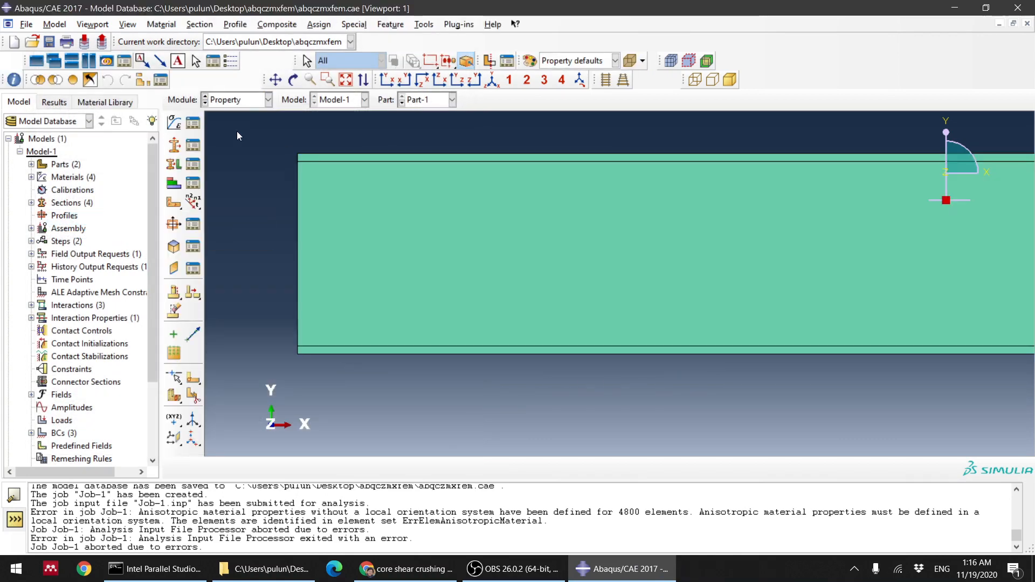
pyautogui.scroll(-2, 247, 179)
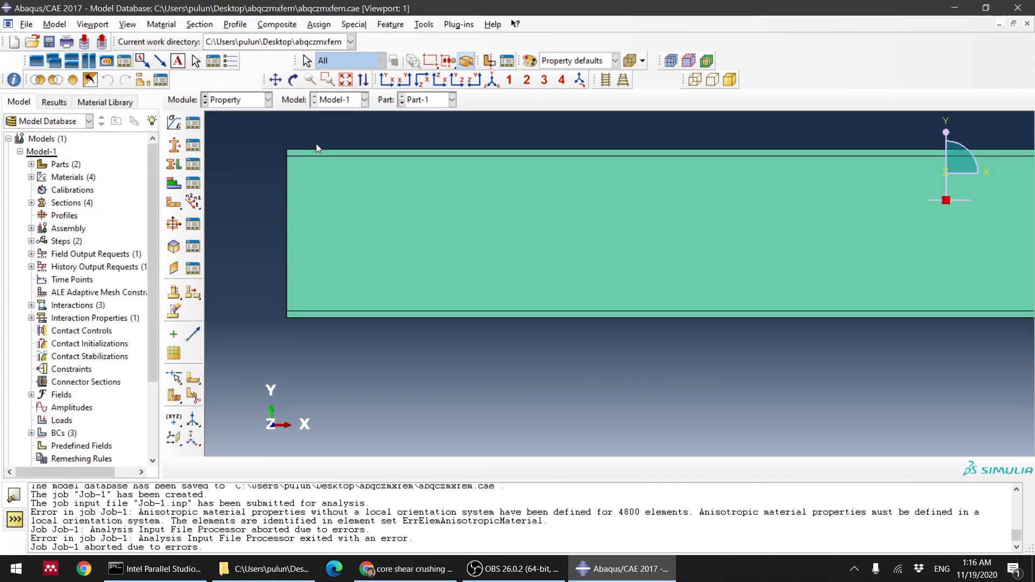
pyautogui.click(174, 206)
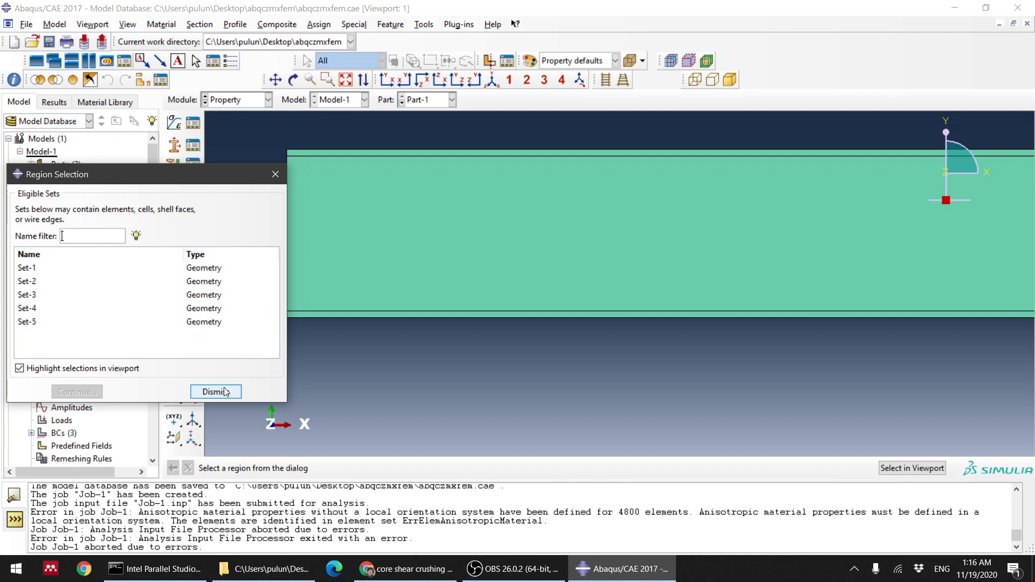
pyautogui.click(68, 267)
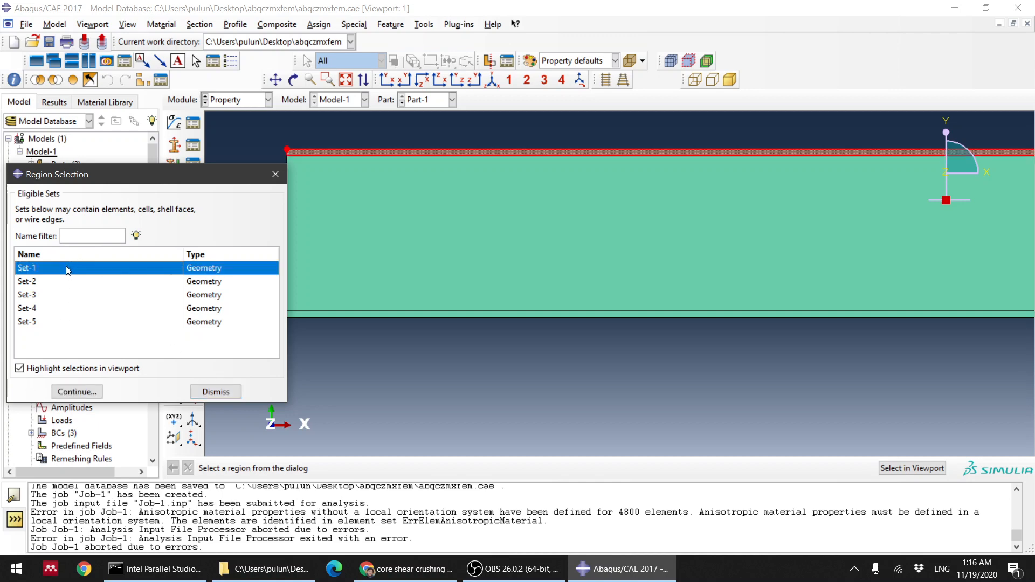
pyautogui.click(45, 281)
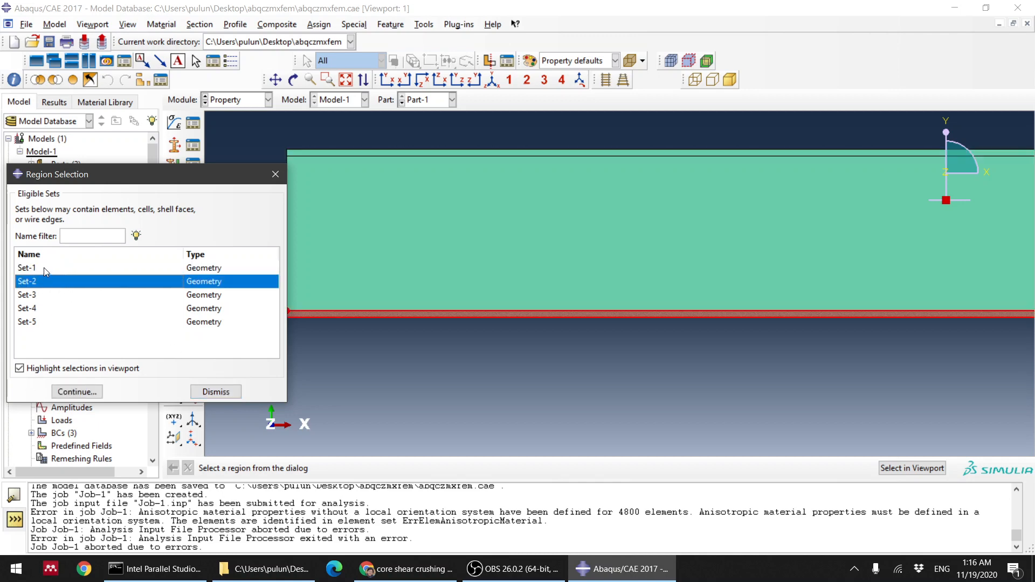
pyautogui.click(46, 267)
pyautogui.click(46, 277)
pyautogui.doubleClick(46, 267)
pyautogui.click(333, 469)
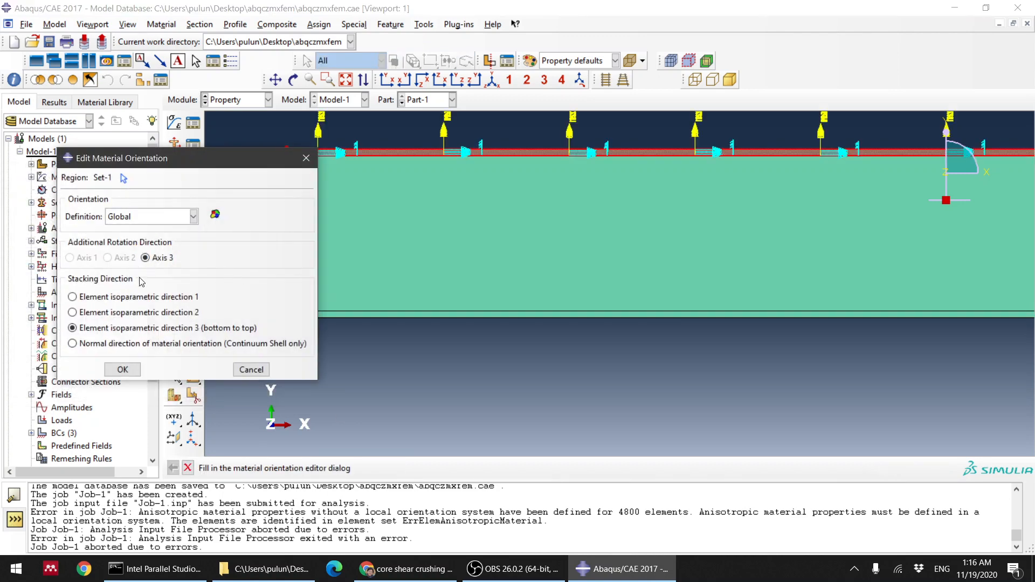
# - Define the Set-1 orientation by the global coordinate system with an additional rotation angle about Axis 3, and apply it
pyautogui.click(145, 217)
pyautogui.click(148, 230)
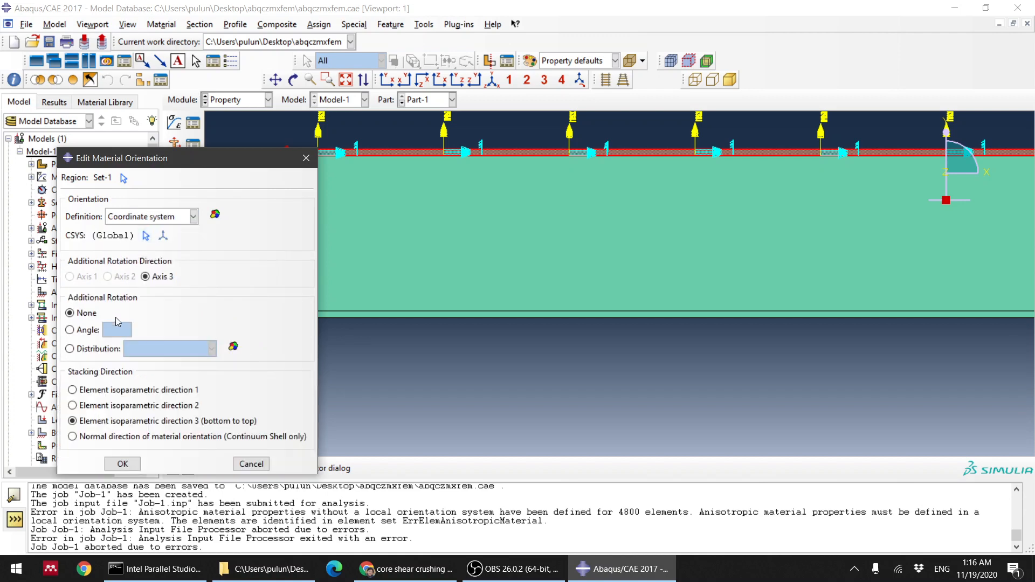
pyautogui.click(85, 336)
pyautogui.click(123, 464)
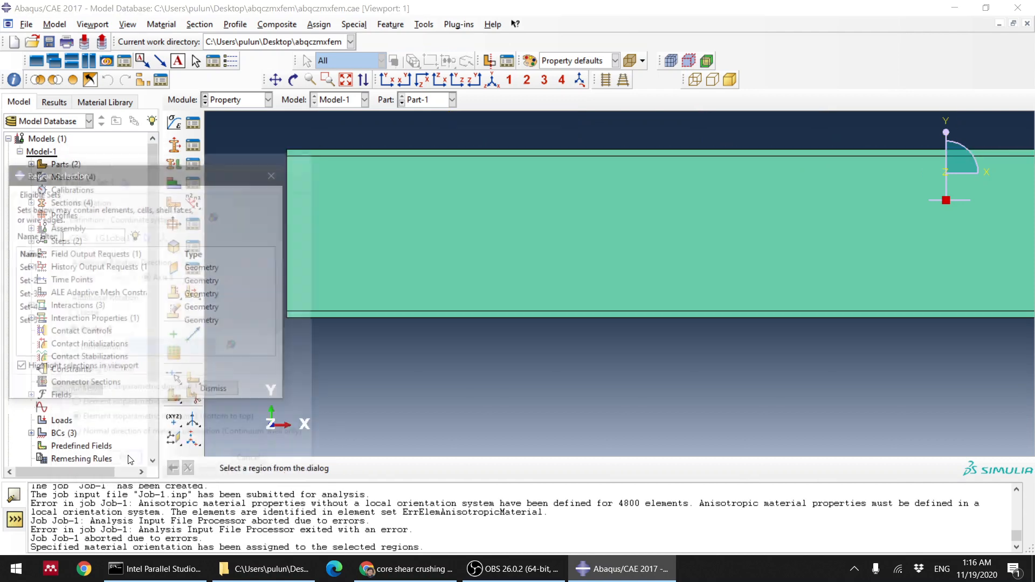
# - Start a material orientation assignment for Set-2, the lower face sheet
pyautogui.click(30, 281)
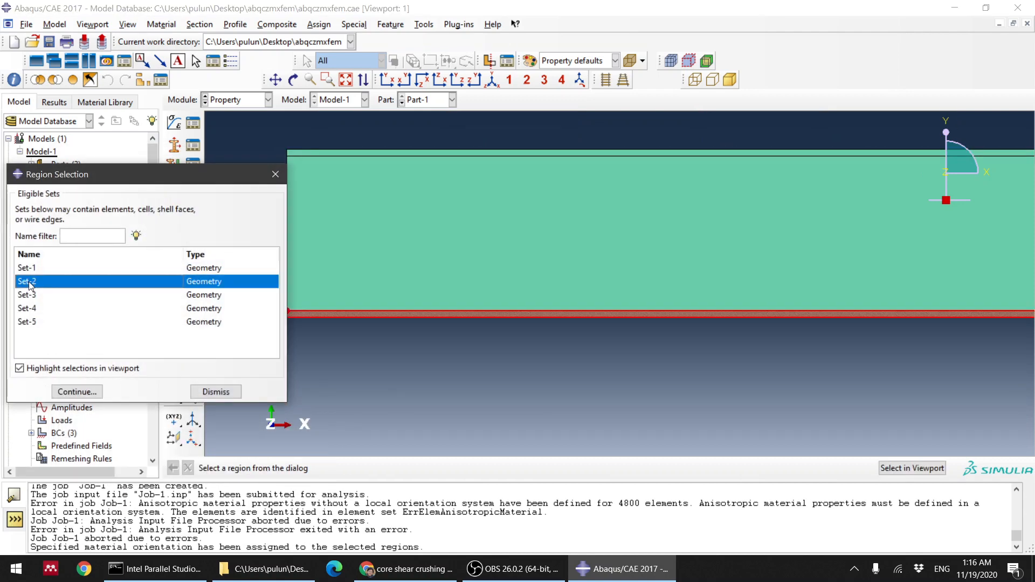
pyautogui.click(76, 391)
pyautogui.click(323, 468)
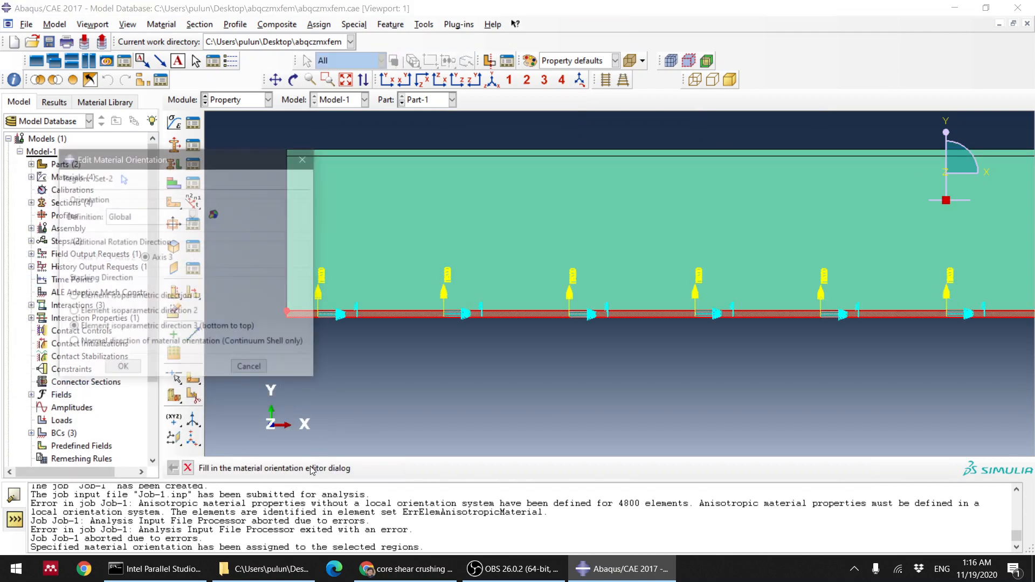
pyautogui.click(179, 216)
pyautogui.click(179, 215)
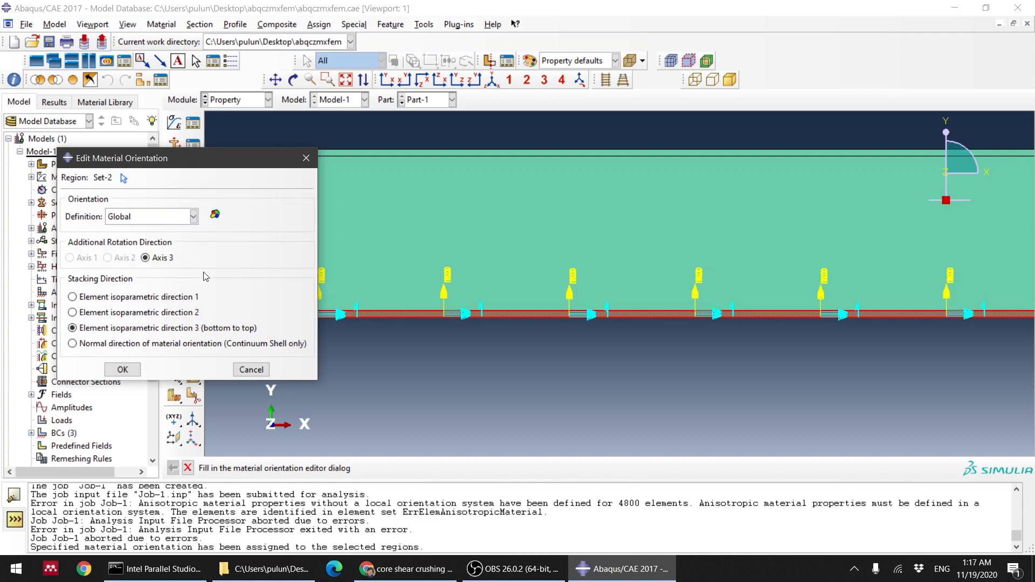
# - Define the Set-2 orientation by the global coordinate system with an additional rotation angle of 0 about Axis 3, apply it and end the assignment
pyautogui.click(168, 218)
pyautogui.click(151, 230)
pyautogui.click(114, 328)
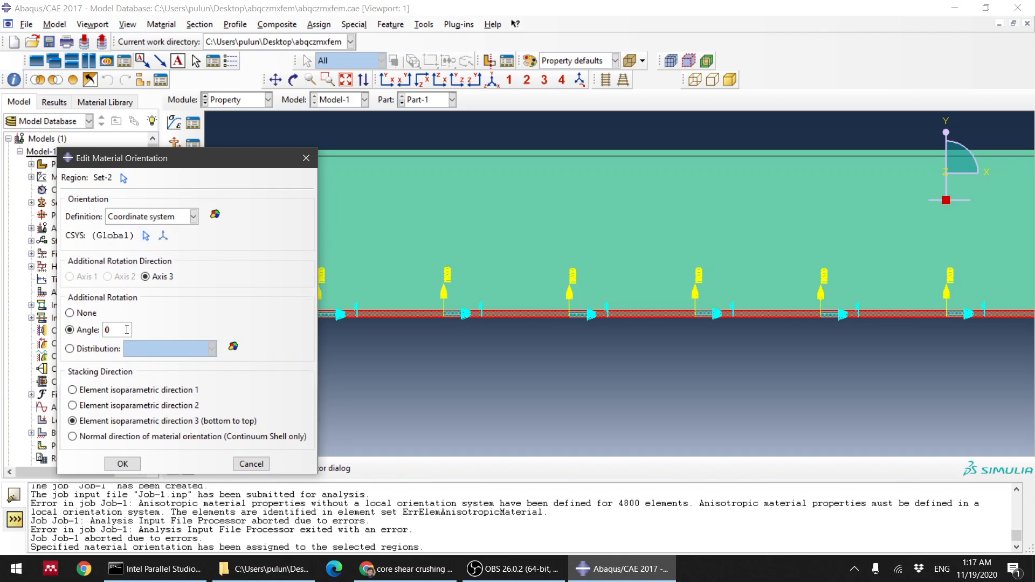
pyautogui.moveTo(126, 330); pyautogui.dragTo(102, 333)
pyautogui.click(145, 217)
pyautogui.click(129, 241)
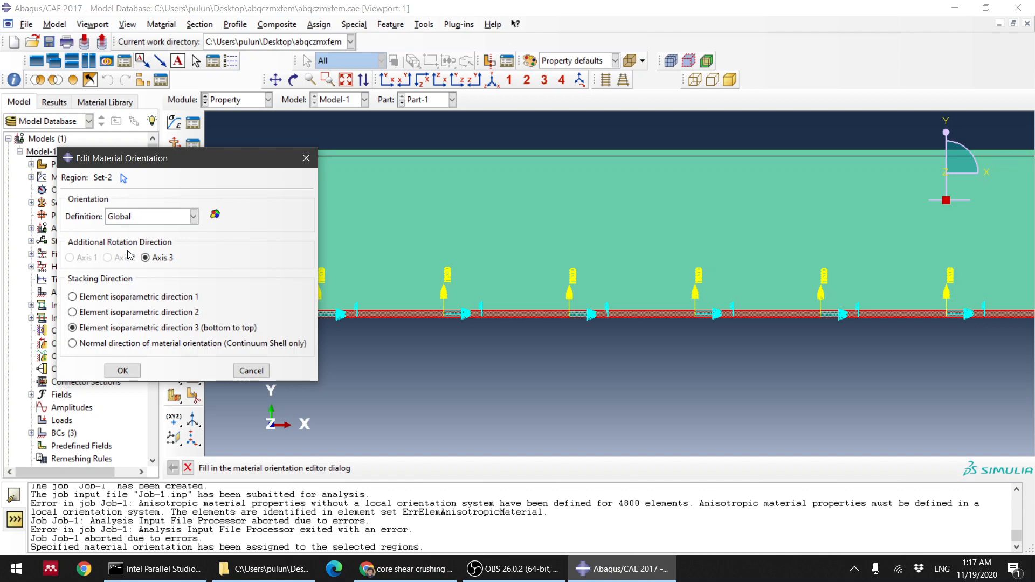
pyautogui.click(153, 216)
pyautogui.click(115, 232)
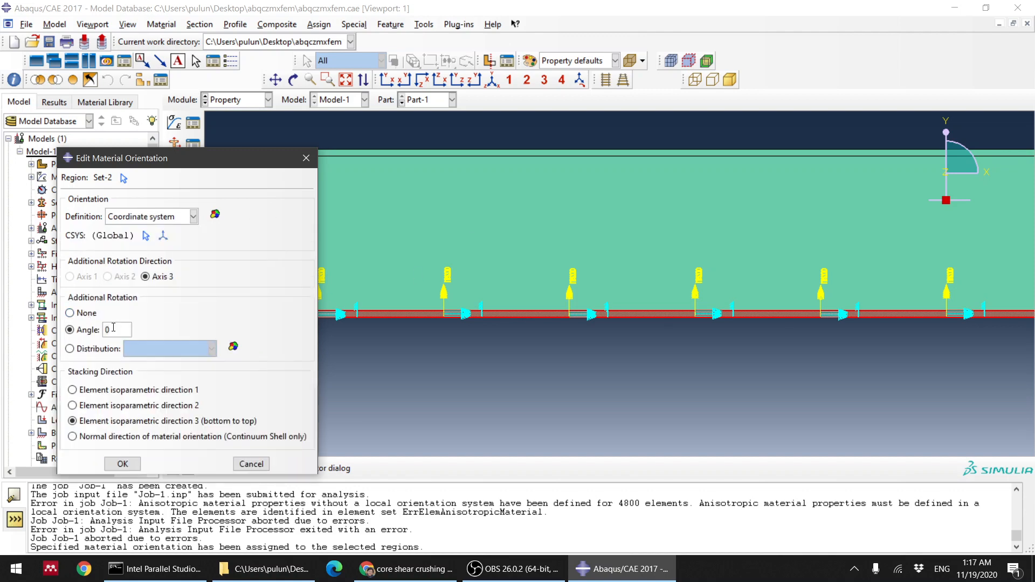
pyautogui.click(128, 469)
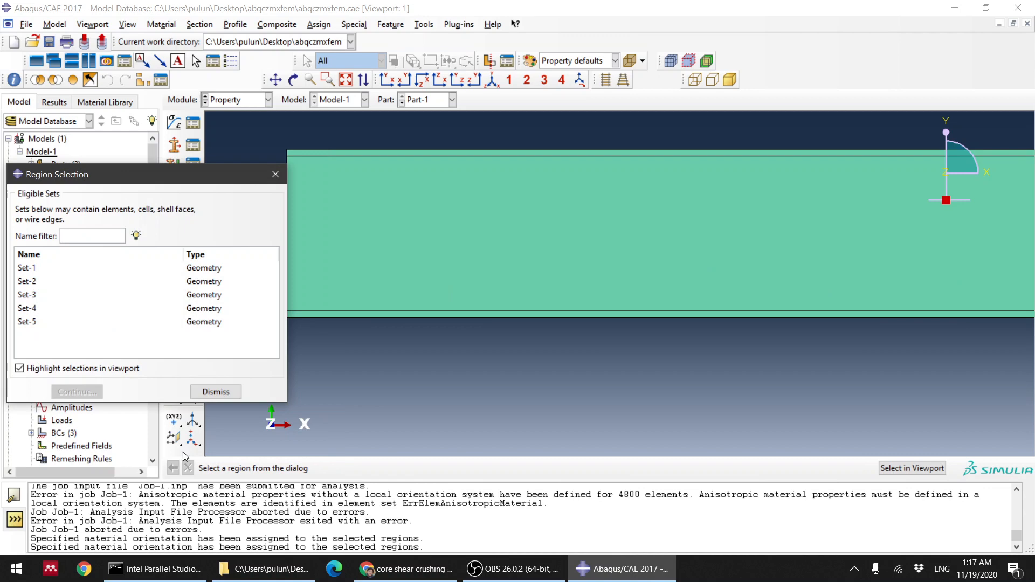
pyautogui.click(215, 389)
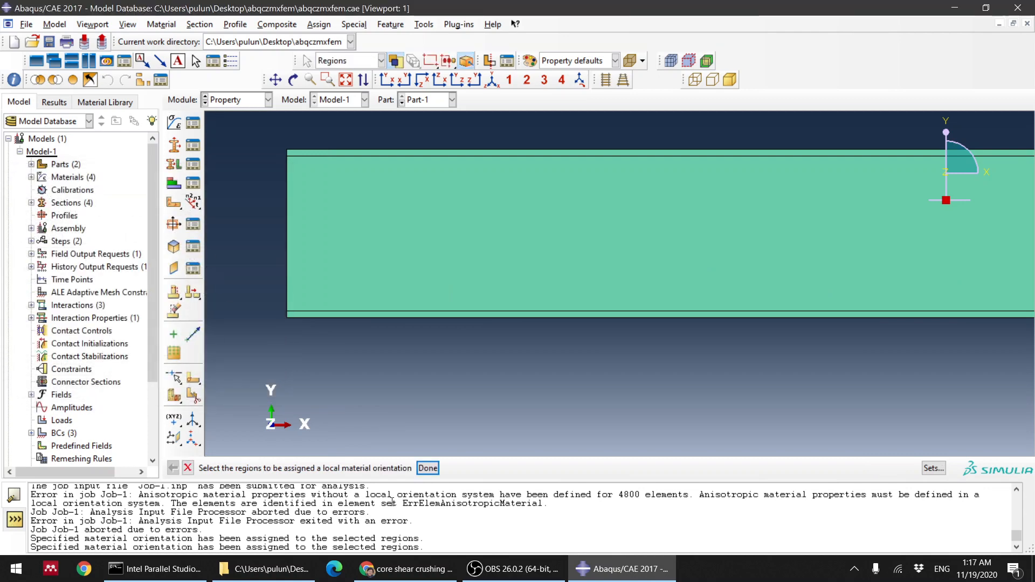
pyautogui.click(427, 469)
# - Resubmit Job-1 for analysis in the Job module, overwriting its existing job files
pyautogui.click(227, 98)
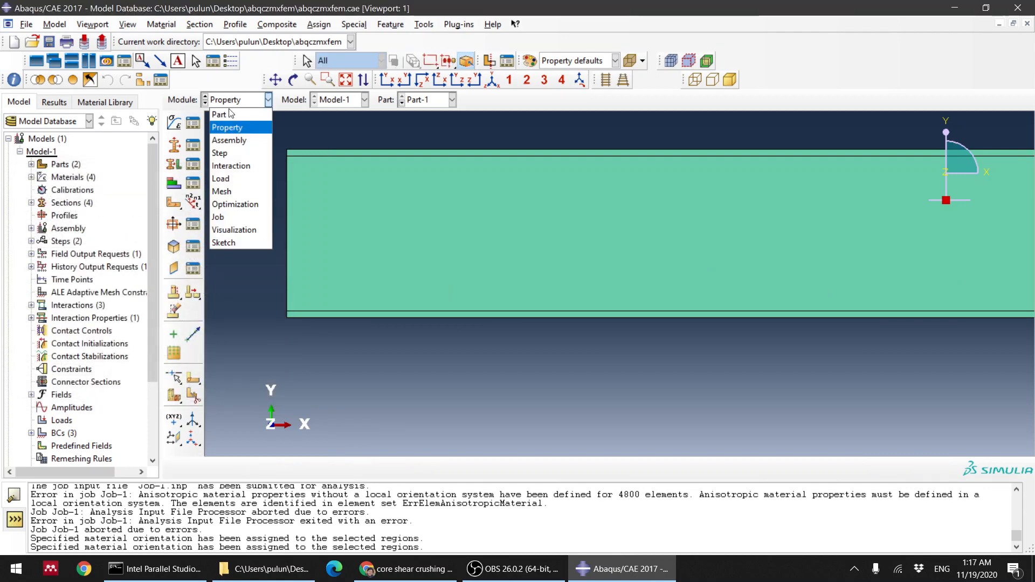
pyautogui.click(239, 218)
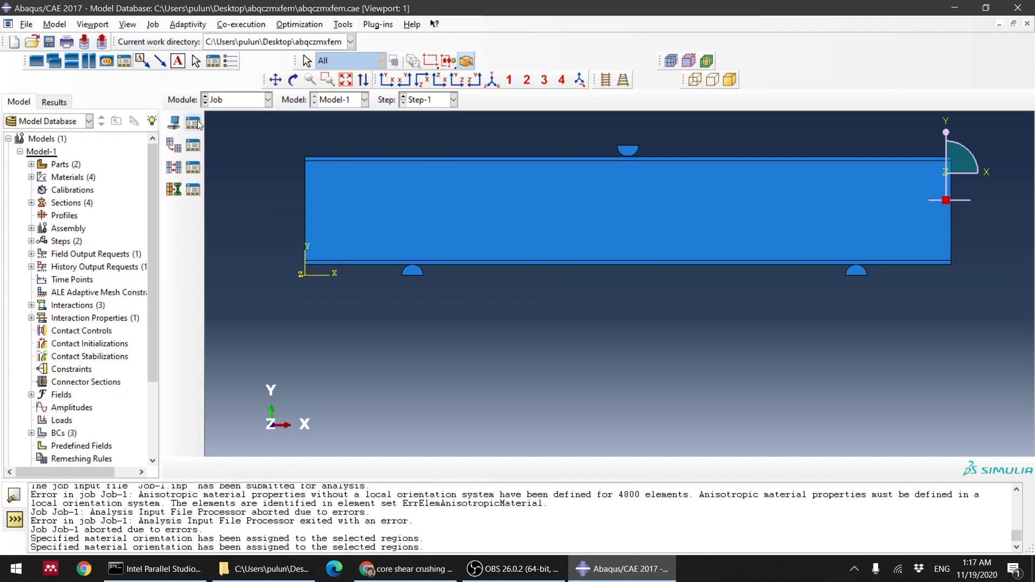
pyautogui.click(193, 123)
pyautogui.click(686, 223)
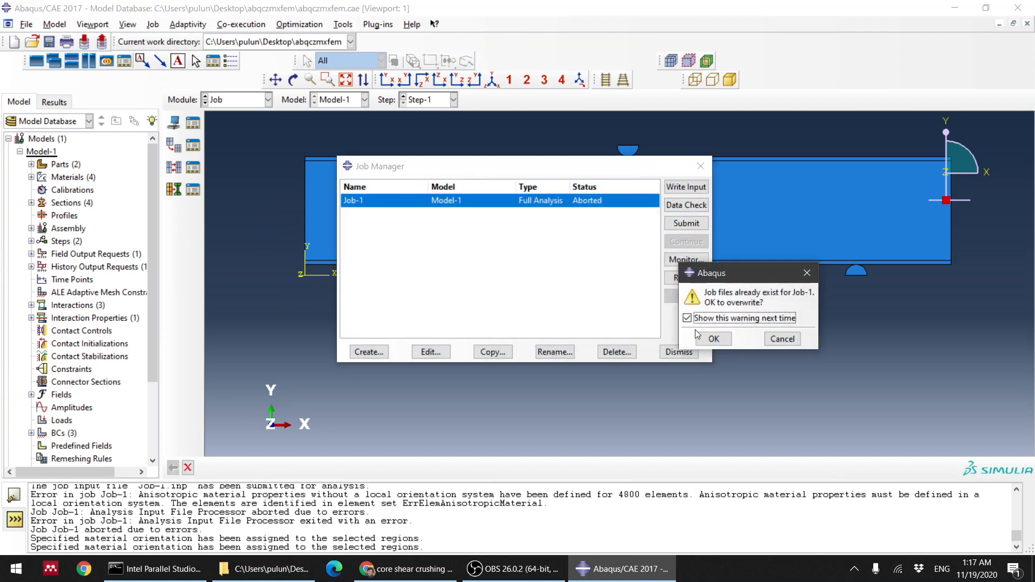
pyautogui.click(714, 337)
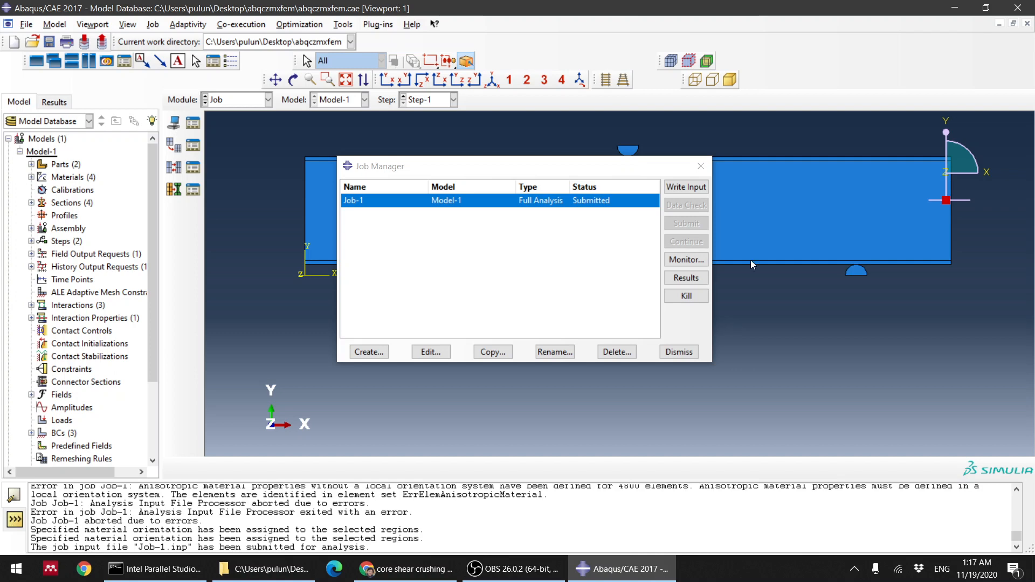
# - Monitor Job-1 and check its progress and errors while it runs
pyautogui.click(481, 577)
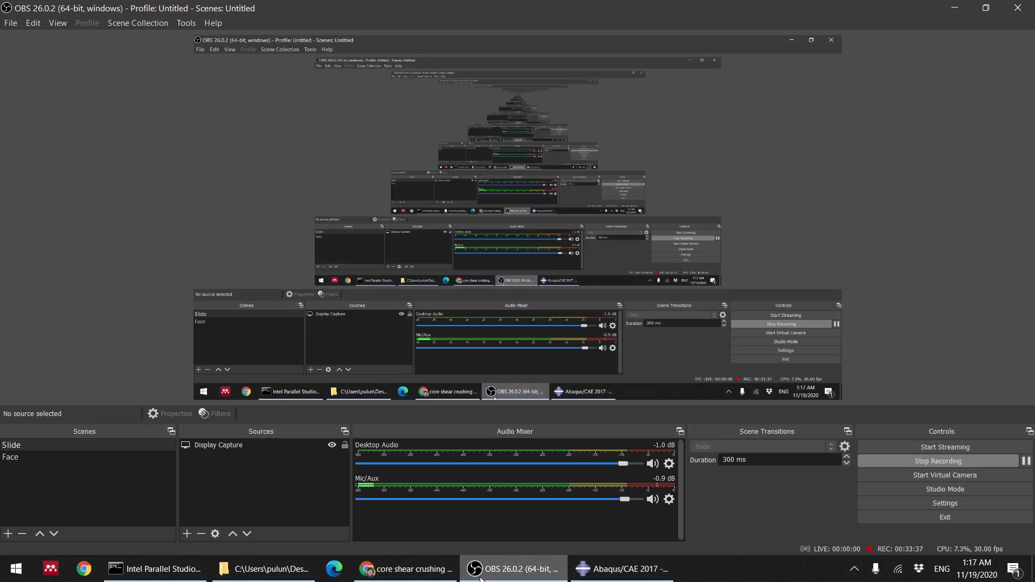
pyautogui.click(481, 574)
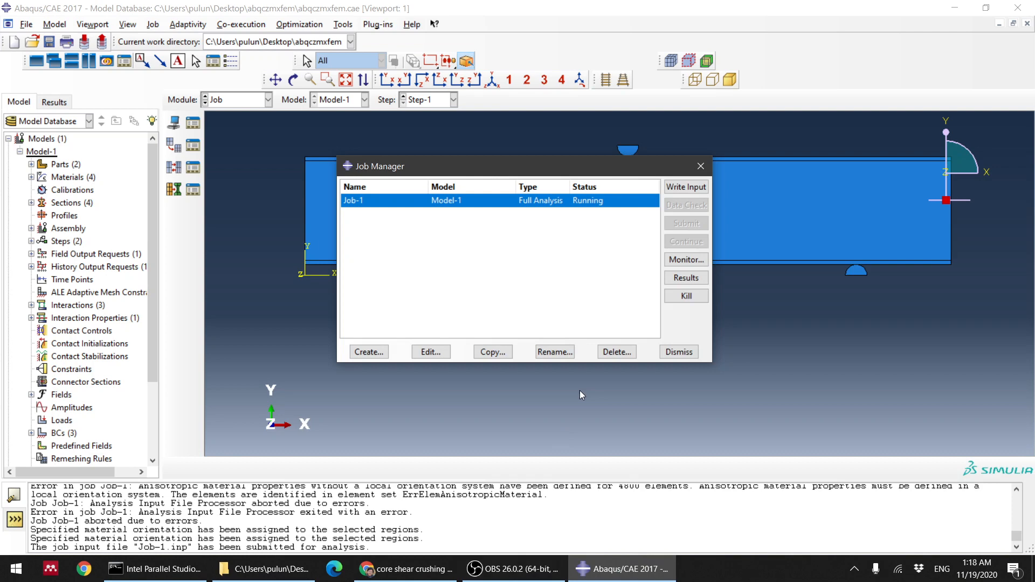
pyautogui.click(695, 263)
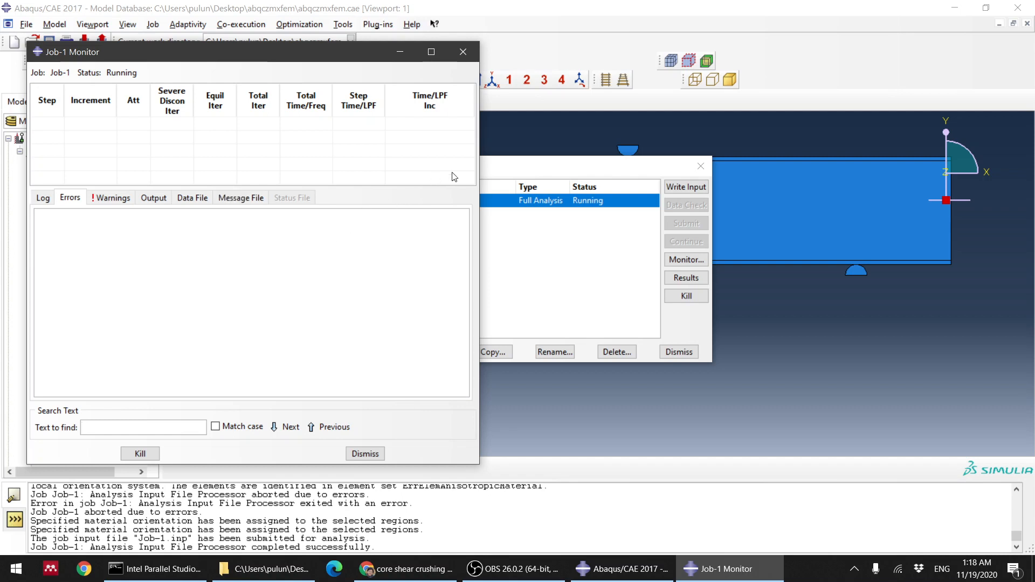
pyautogui.click(514, 175)
pyautogui.moveTo(514, 174); pyautogui.dragTo(564, 267)
pyautogui.click(725, 570)
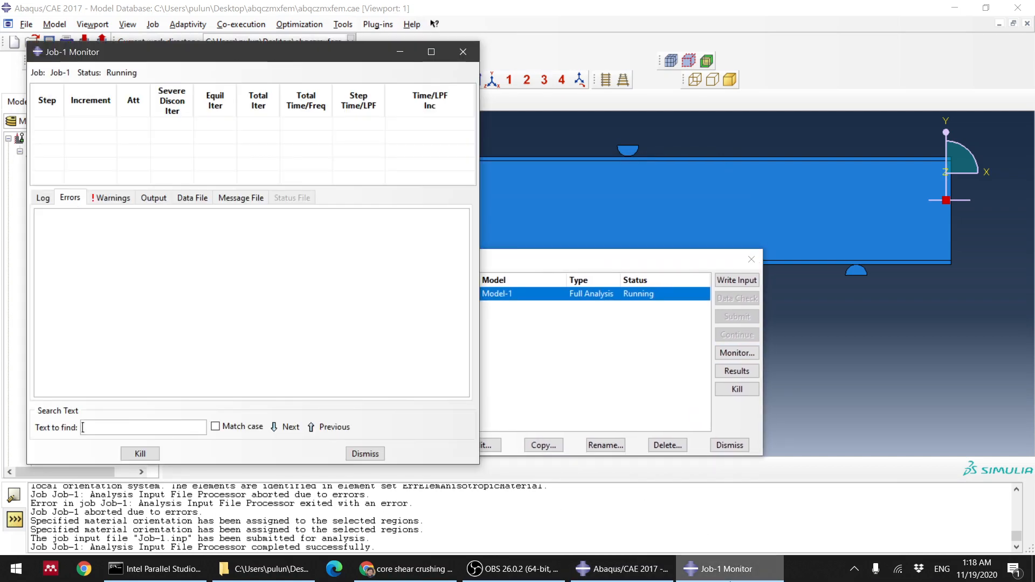
pyautogui.click(800, 318)
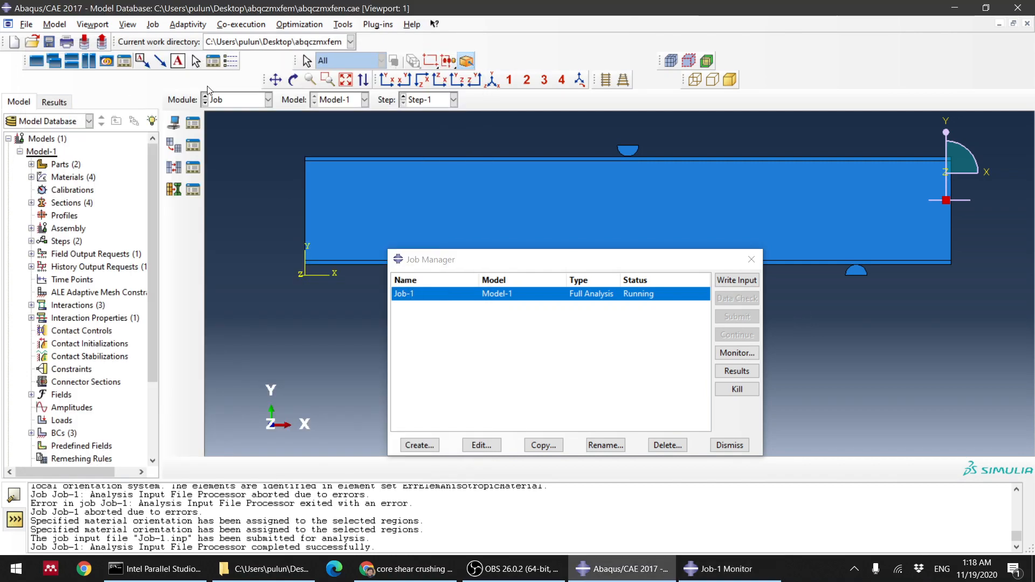
# - Switch to the Interaction module and review the available crack commands and the existing interactions
pyautogui.click(231, 101)
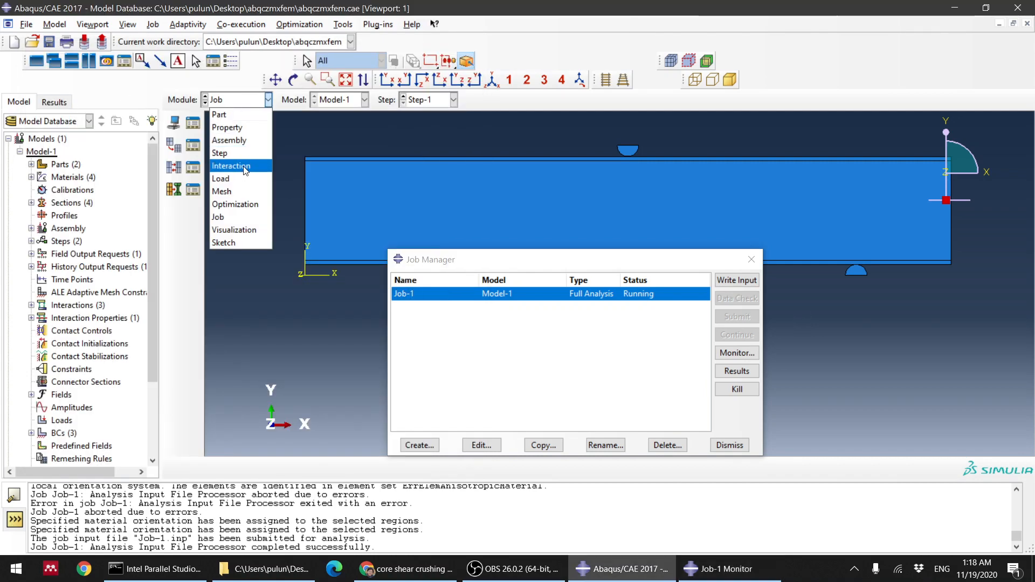
pyautogui.click(244, 166)
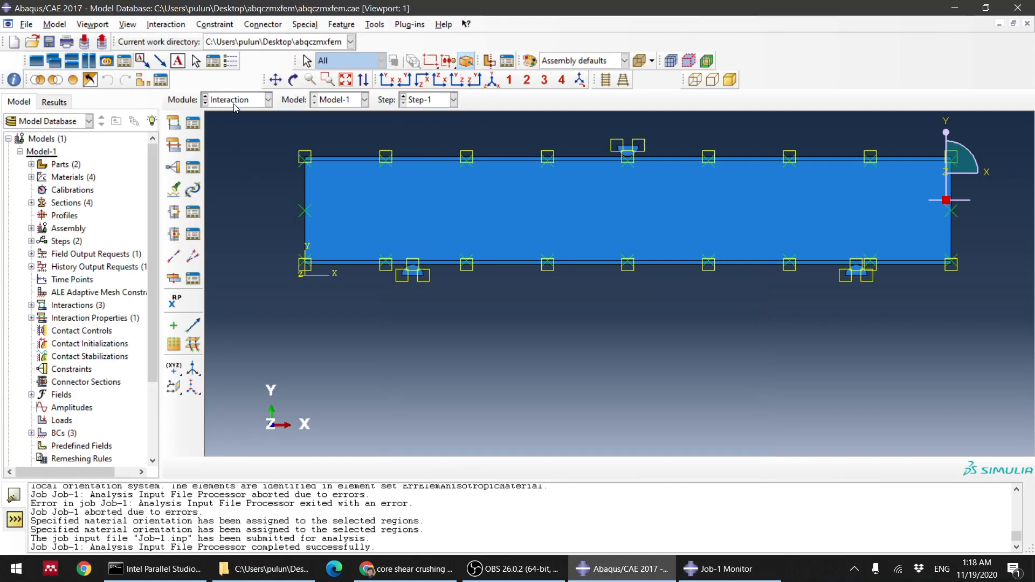
pyautogui.click(337, 25)
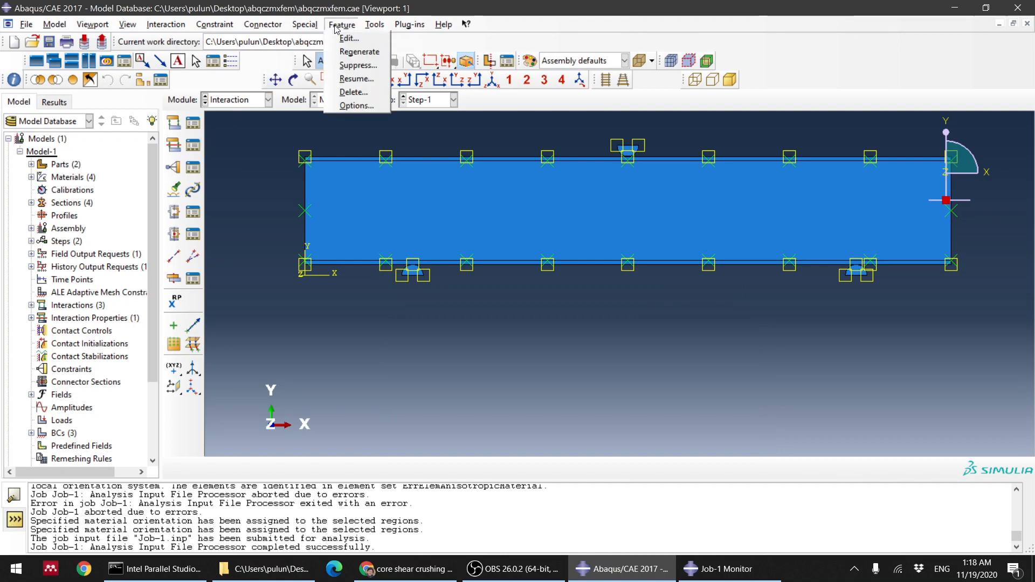
pyautogui.moveTo(312, 26)
pyautogui.moveTo(329, 53)
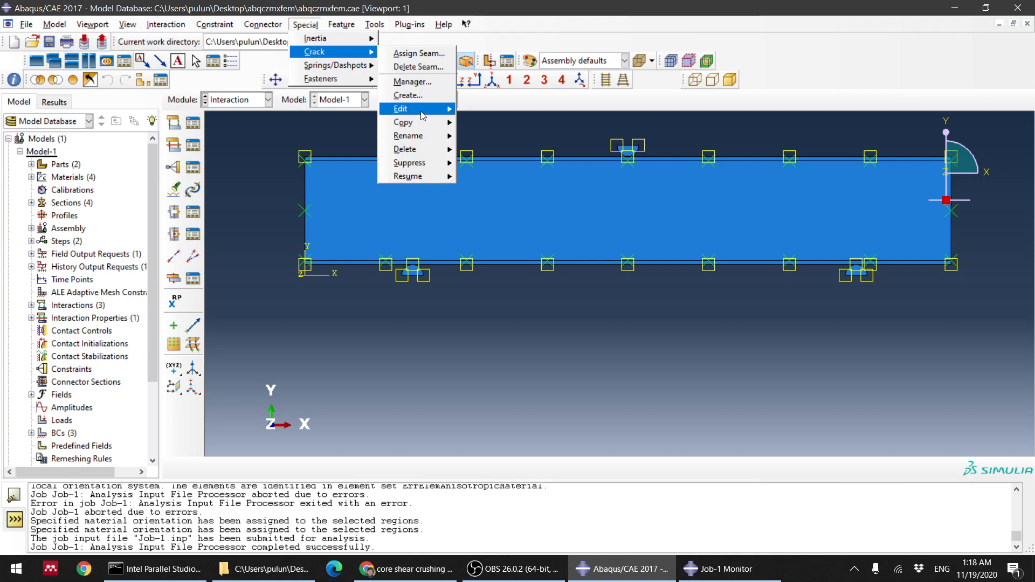
pyautogui.click(234, 163)
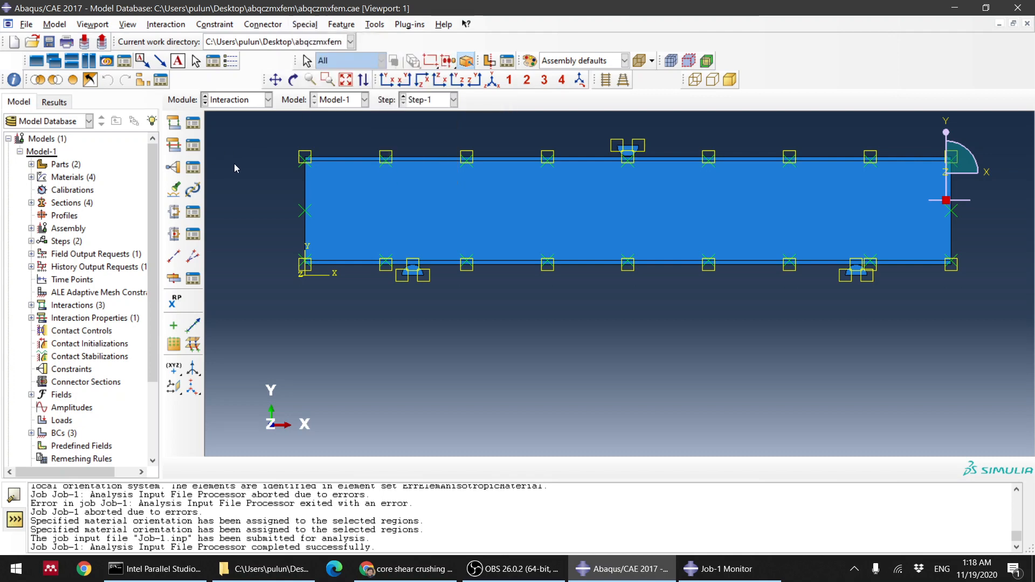
pyautogui.click(191, 126)
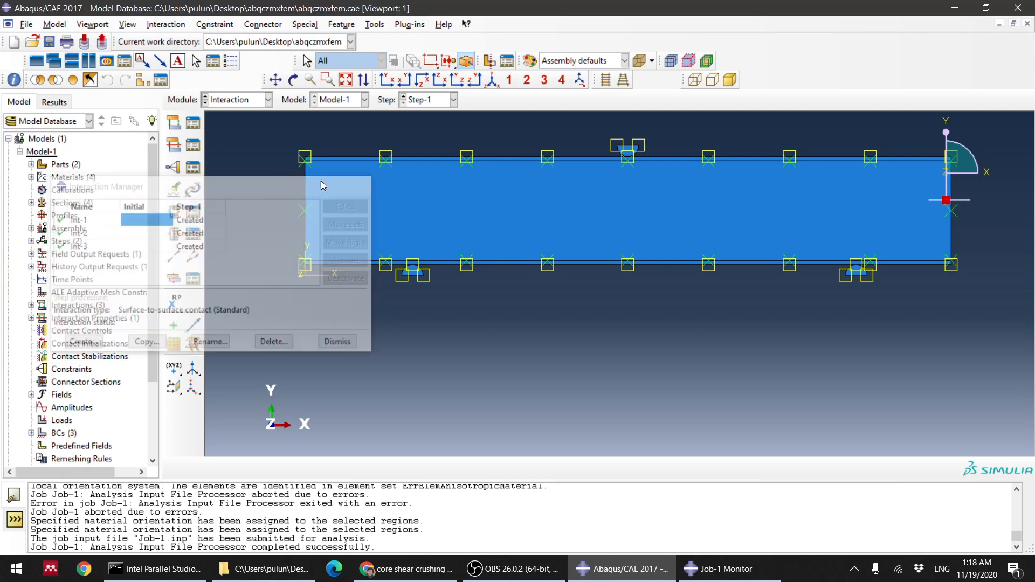
# - Create an XFEM crack growth interaction in the Initial step for Crack-1, with crack growth allowed
pyautogui.click(173, 123)
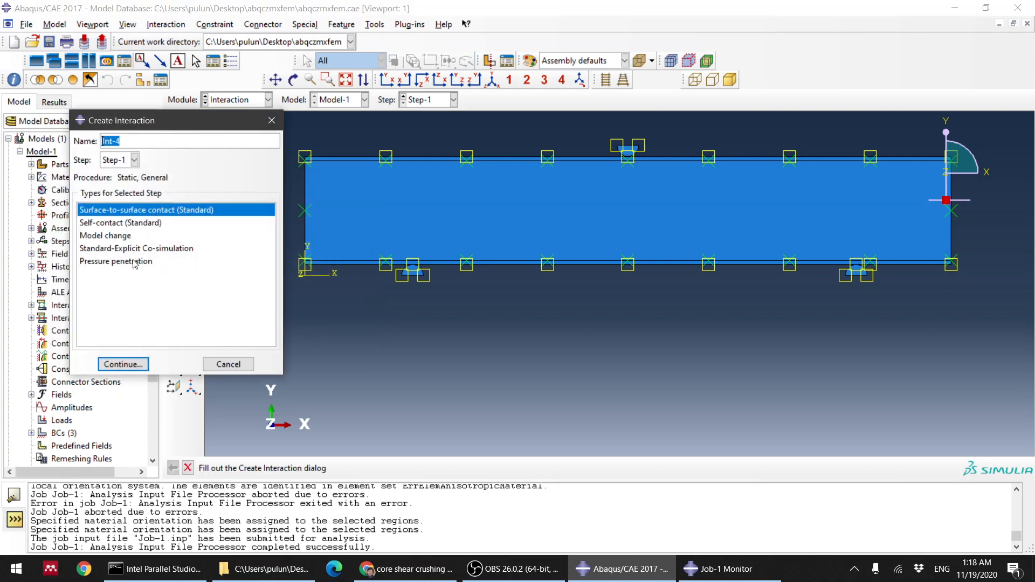
pyautogui.click(134, 161)
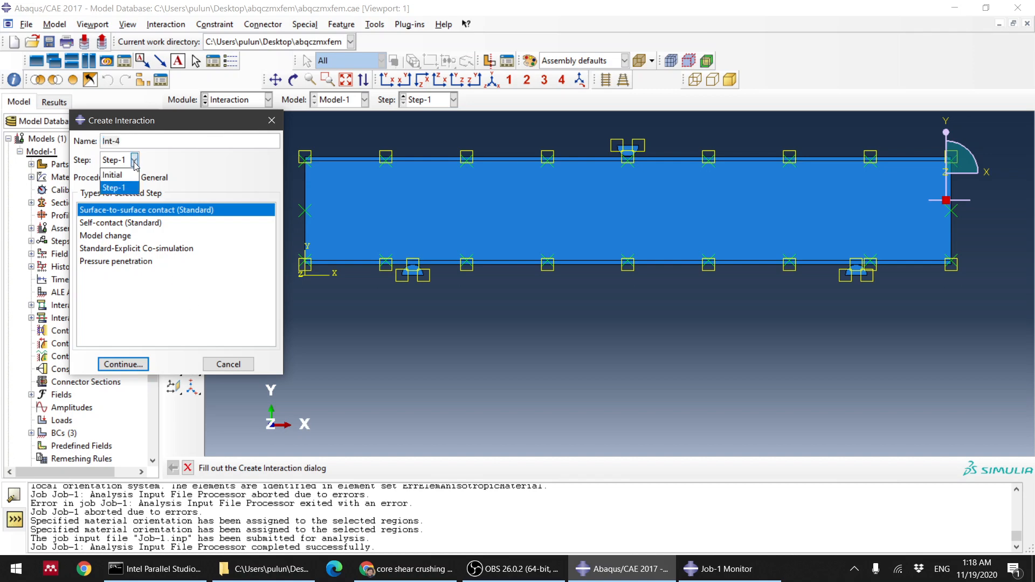
pyautogui.click(115, 175)
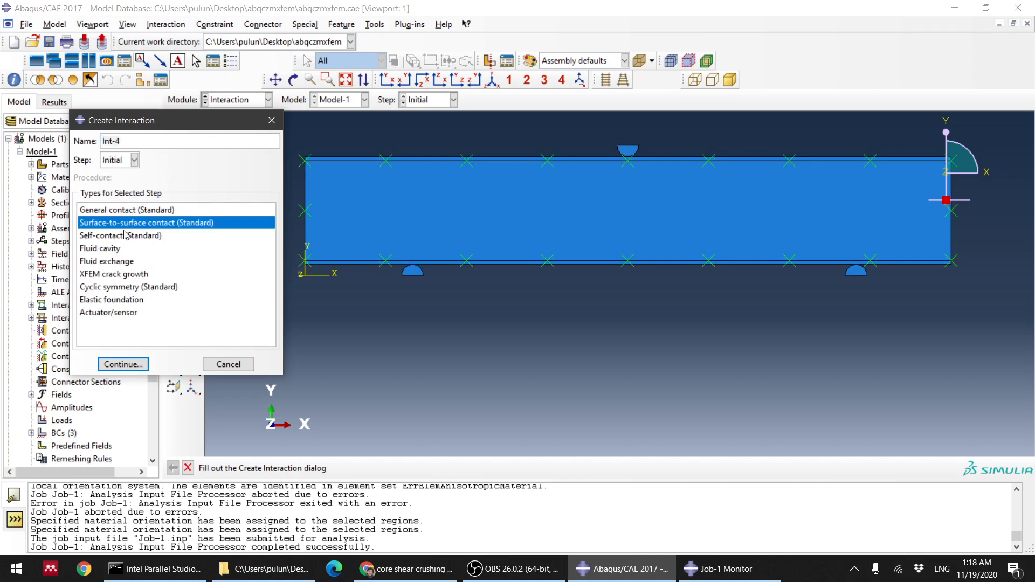
pyautogui.click(117, 274)
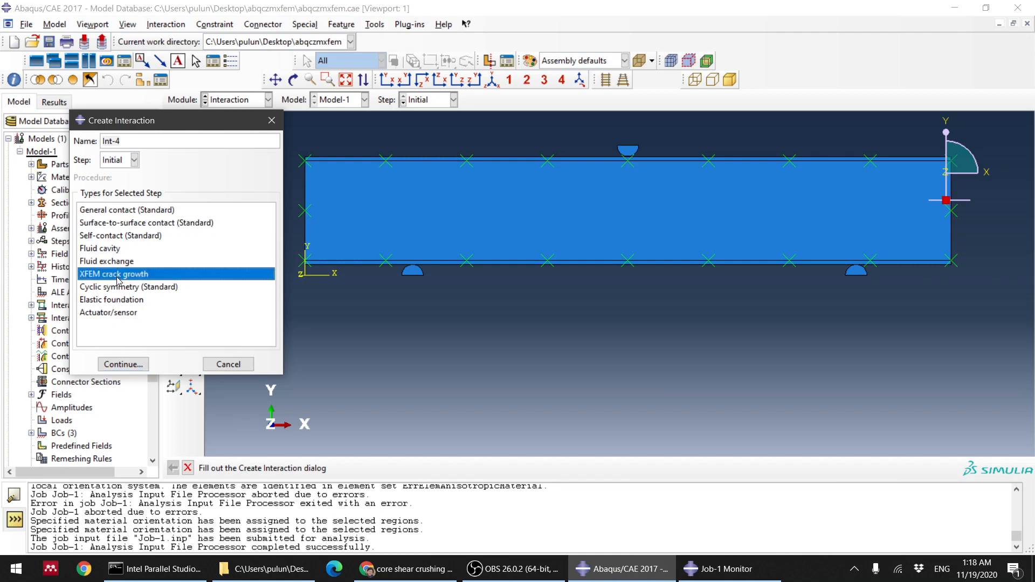
pyautogui.click(135, 366)
pyautogui.click(110, 207)
pyautogui.click(108, 219)
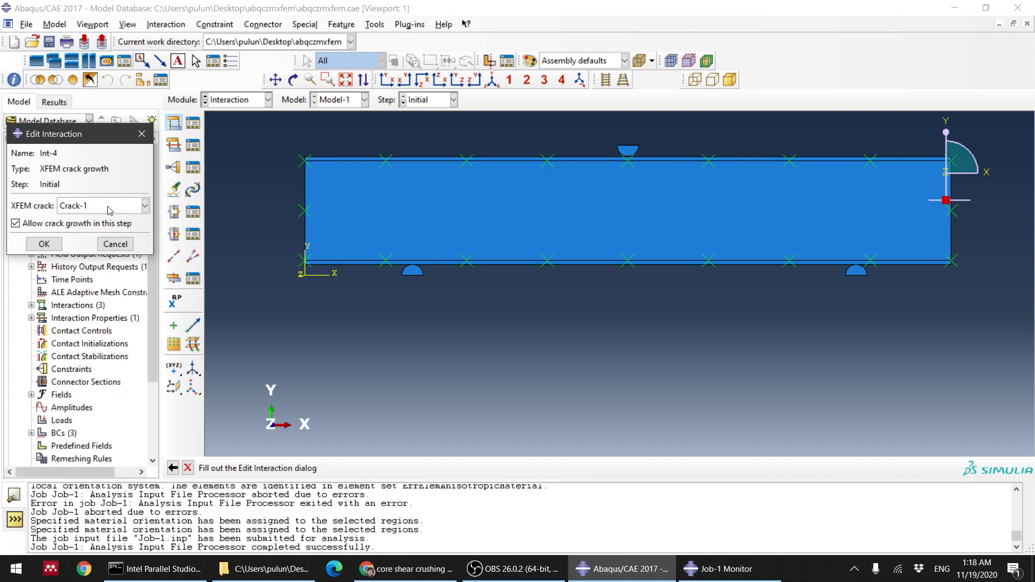
pyautogui.click(45, 244)
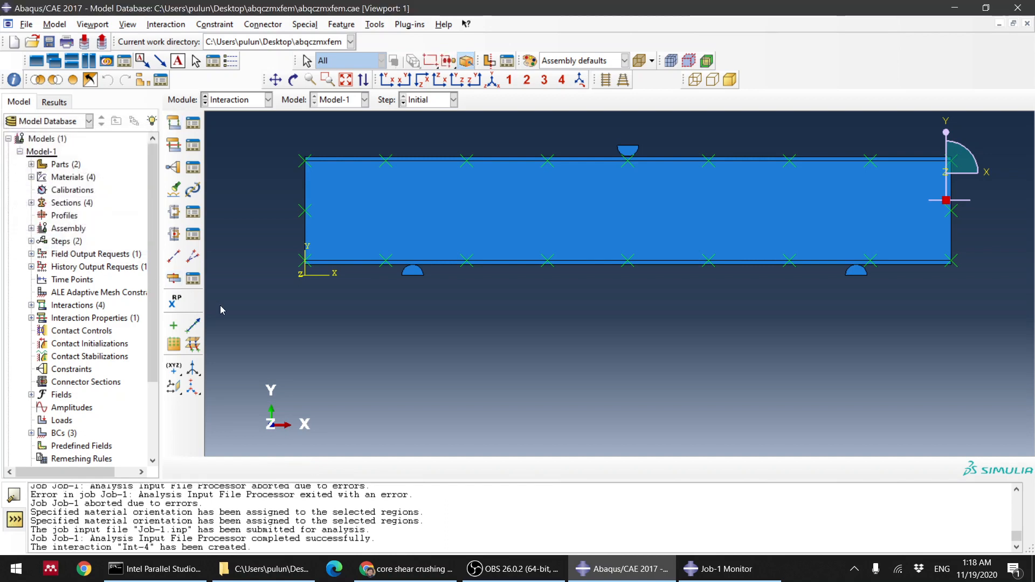
# - Kill the running Job-1 in the Job module and resubmit it for analysis, overwriting its existing job files
pyautogui.click(237, 102)
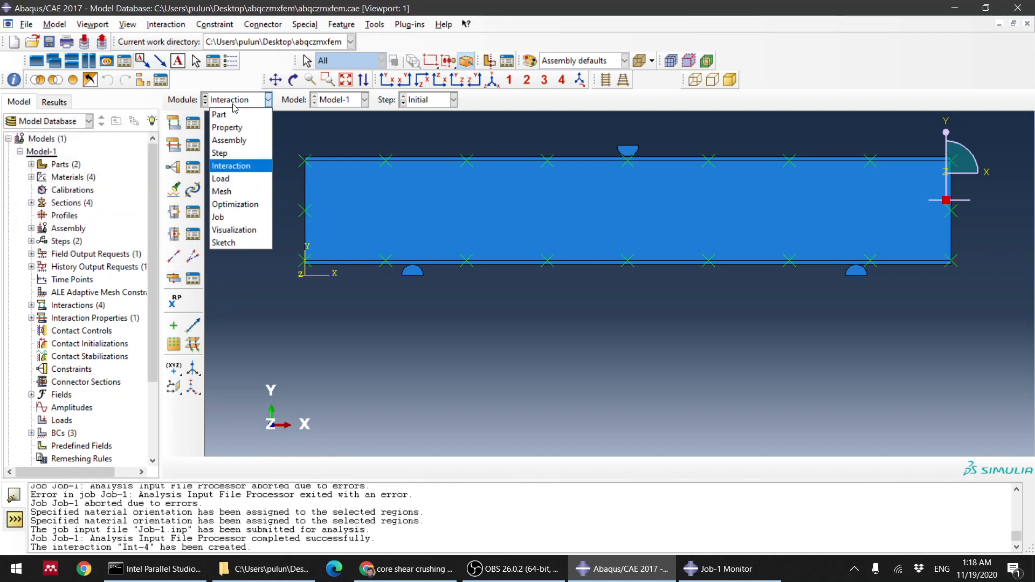
pyautogui.click(224, 217)
pyautogui.click(737, 389)
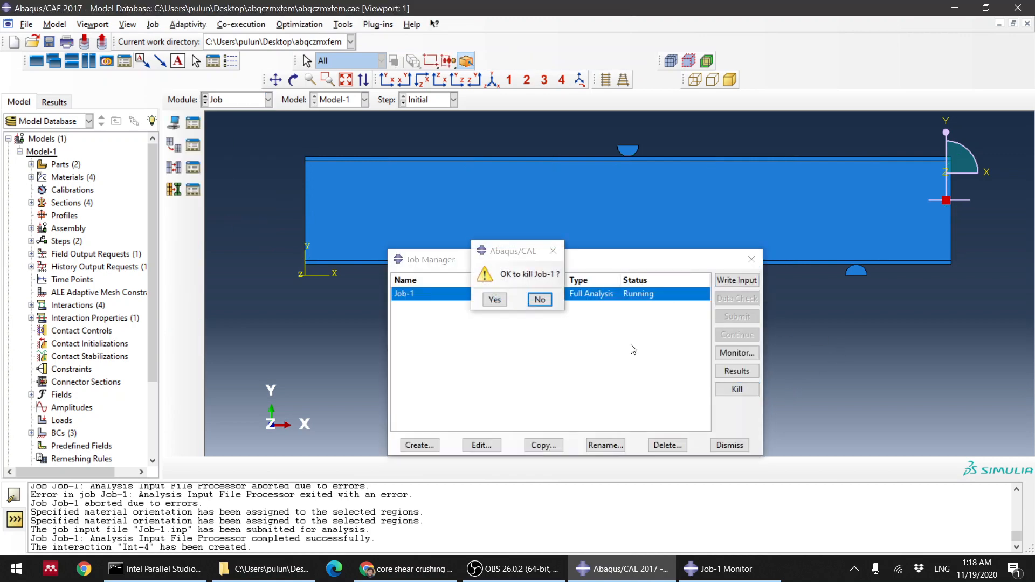
pyautogui.click(503, 270)
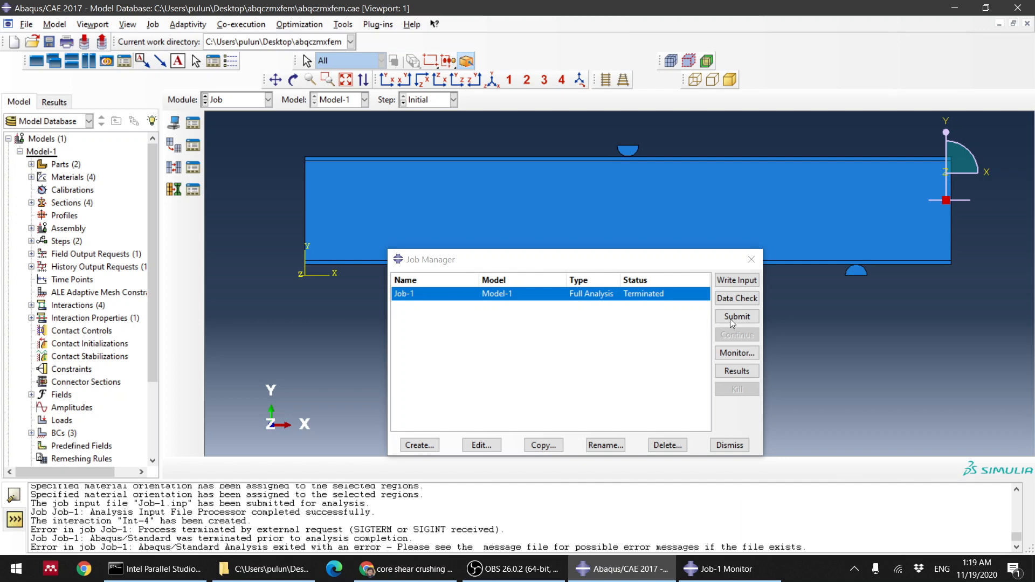
pyautogui.click(730, 319)
pyautogui.moveTo(661, 269); pyautogui.dragTo(615, 261)
pyautogui.click(783, 338)
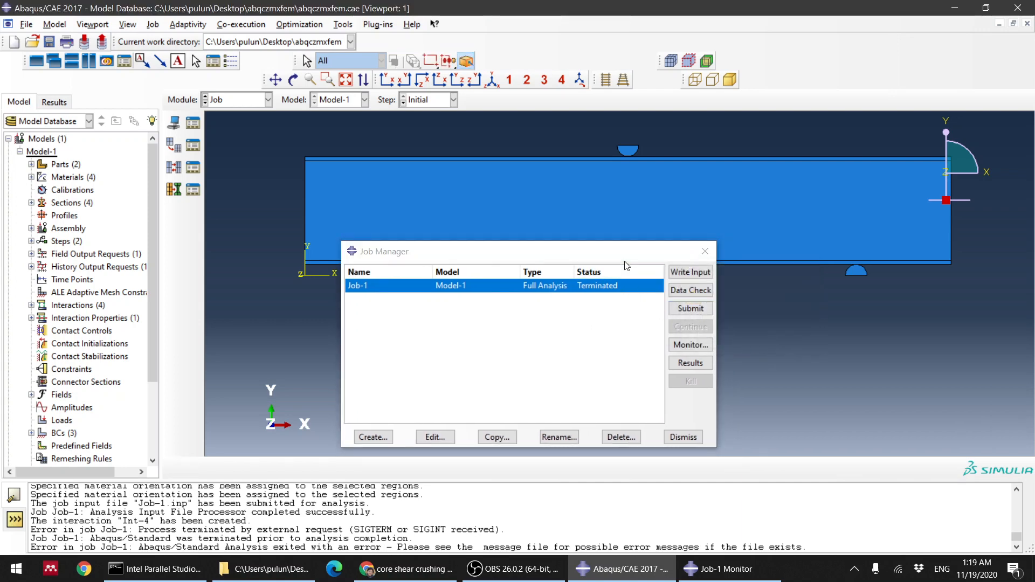
pyautogui.click(683, 309)
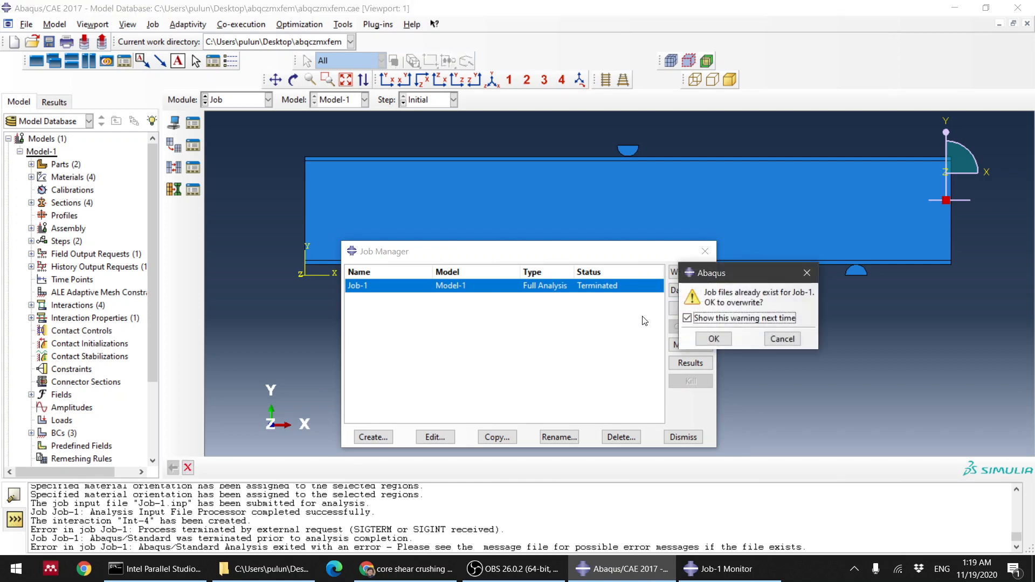
pyautogui.click(715, 339)
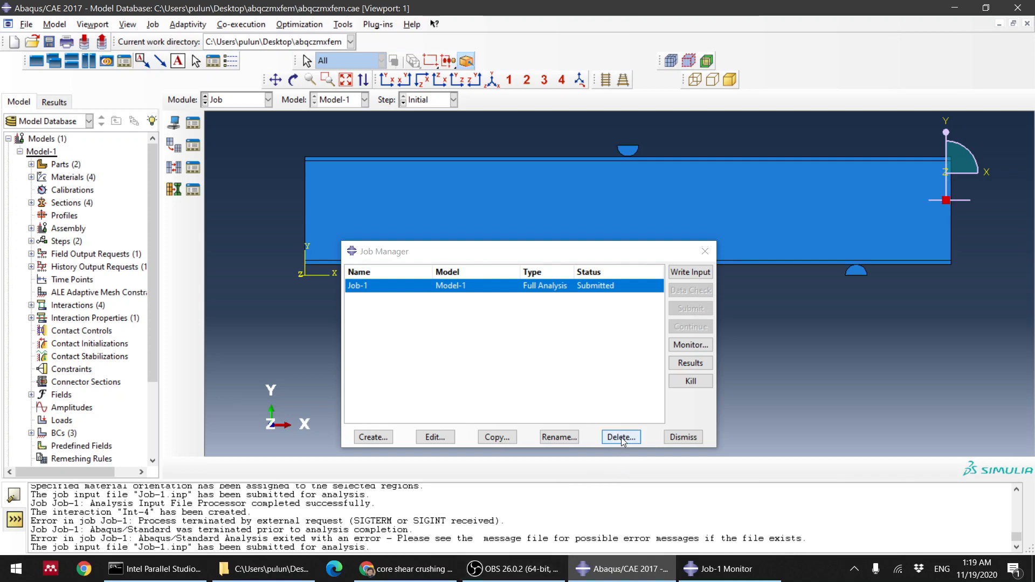
# - Open the Job-1 monitor to follow the progress of the resubmitted analysis
pyautogui.click(691, 345)
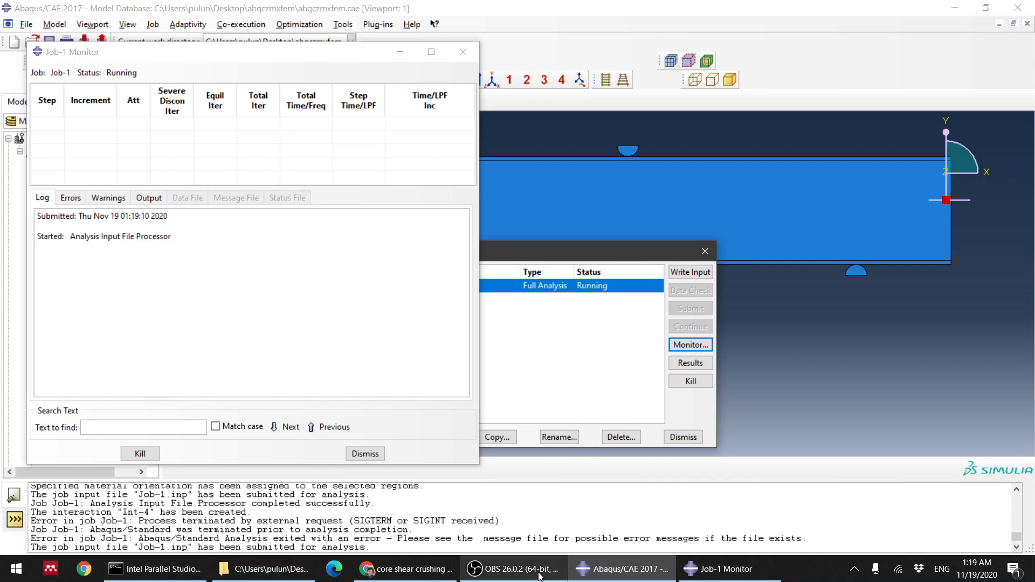
pyautogui.click(515, 568)
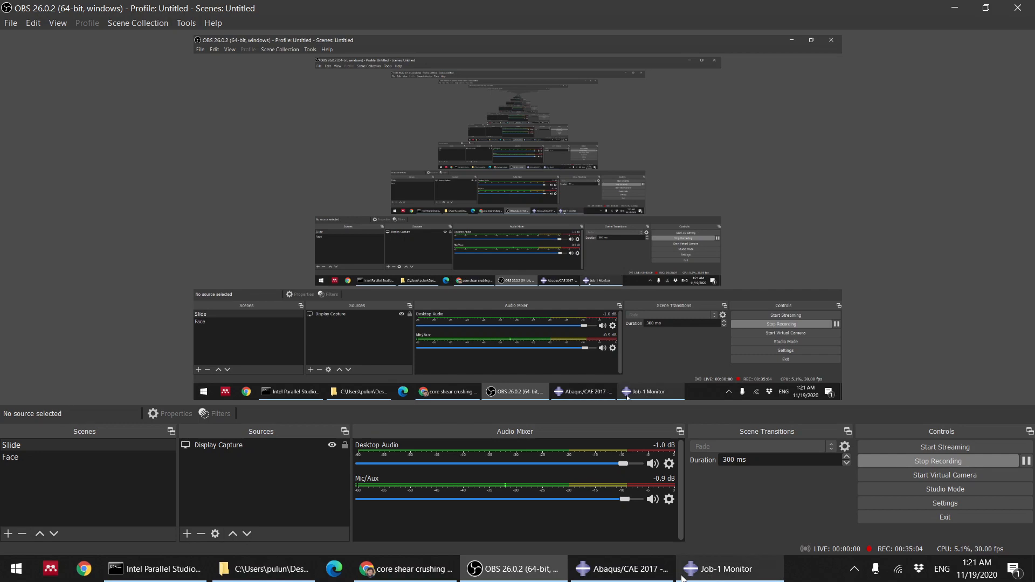
pyautogui.click(620, 569)
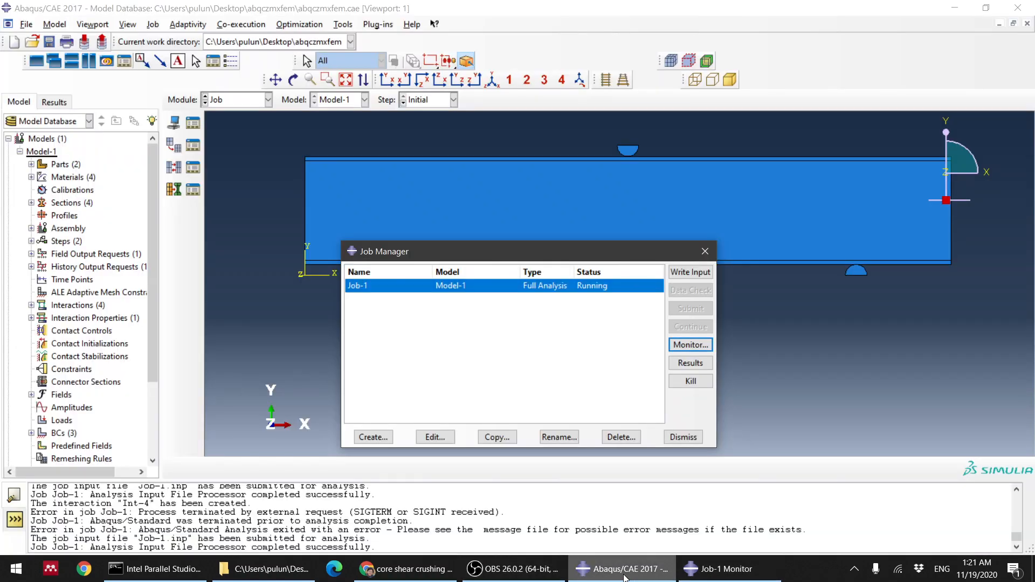
pyautogui.click(729, 571)
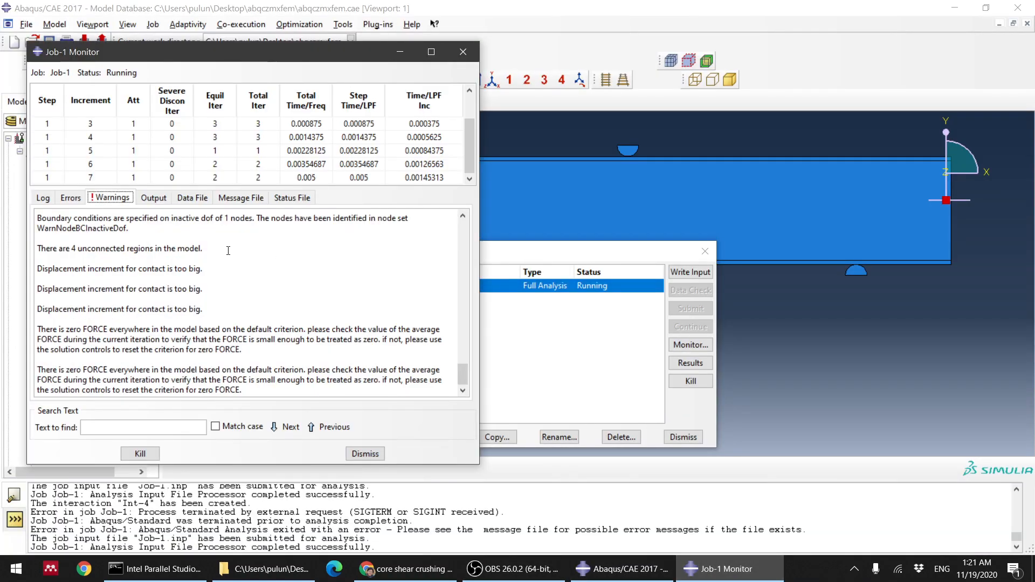
# - Read through the Job-1 warnings, the increment table and the output database log in the monitor
pyautogui.moveTo(54, 248); pyautogui.dragTo(142, 249)
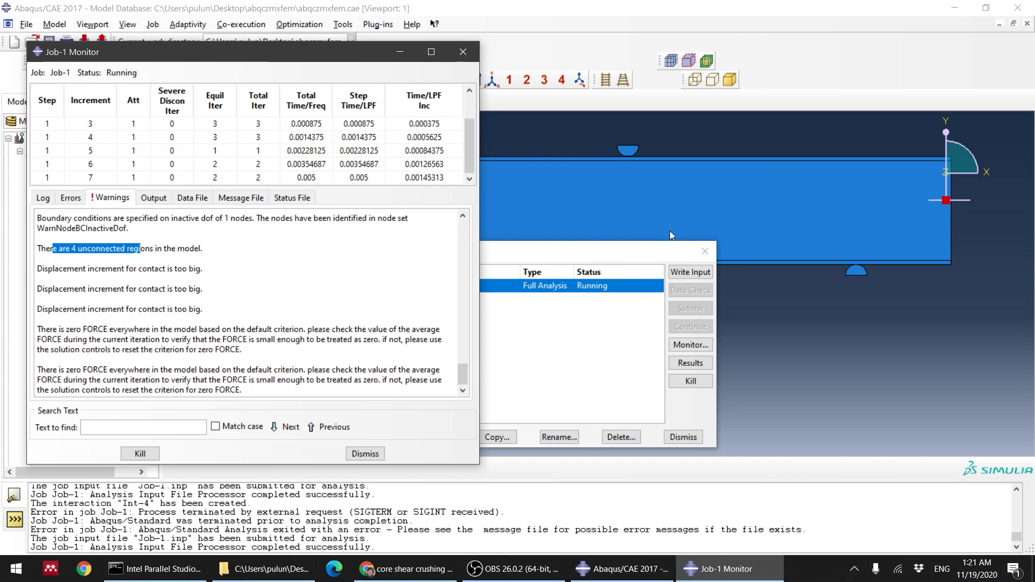
pyautogui.click(146, 249)
pyautogui.scroll(3, 148, 252)
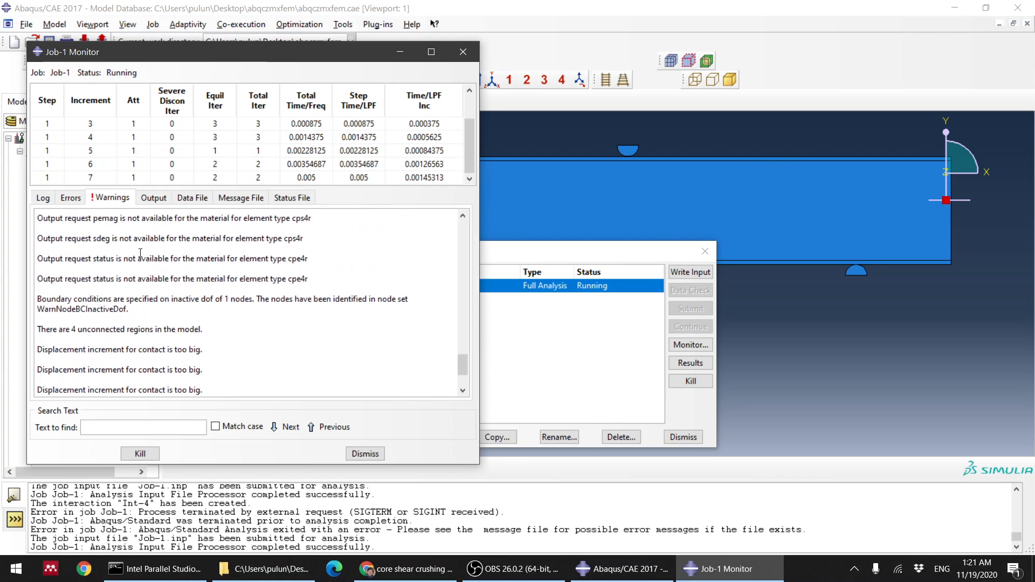
pyautogui.scroll(-3, 129, 261)
pyautogui.moveTo(58, 269); pyautogui.dragTo(194, 270)
pyautogui.scroll(5, 887, 252)
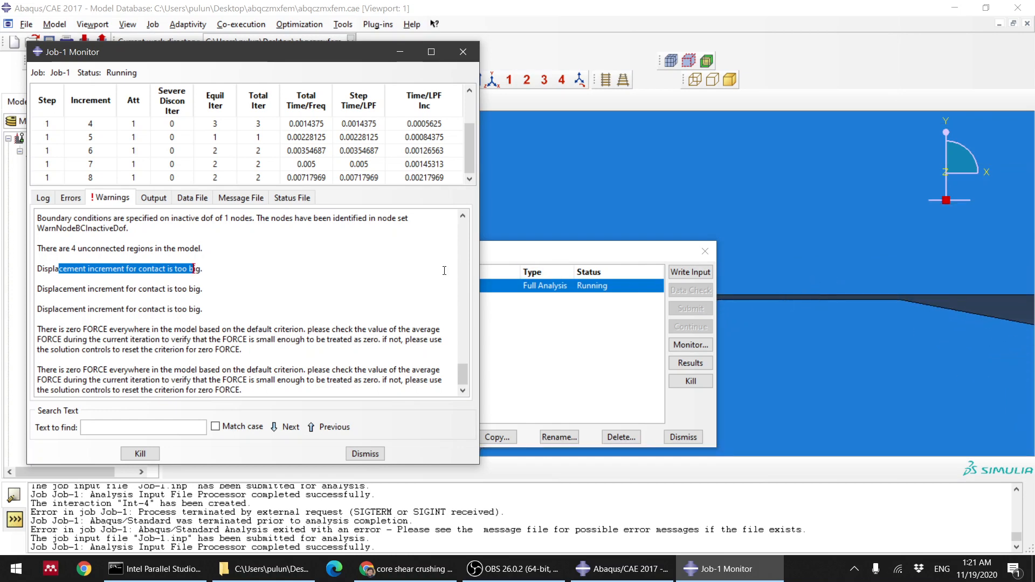
pyautogui.click(230, 345)
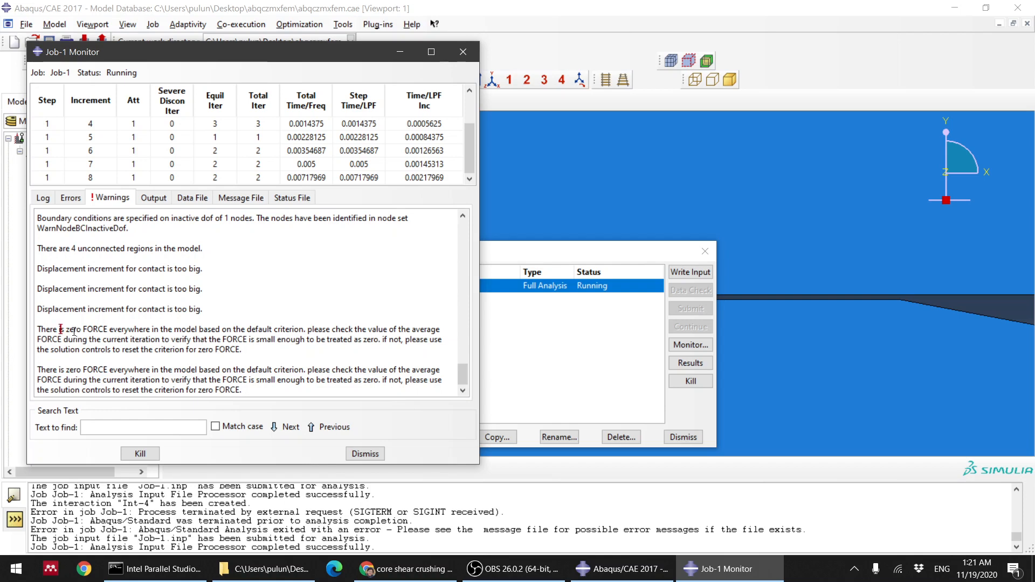
pyautogui.moveTo(60, 329); pyautogui.dragTo(152, 332)
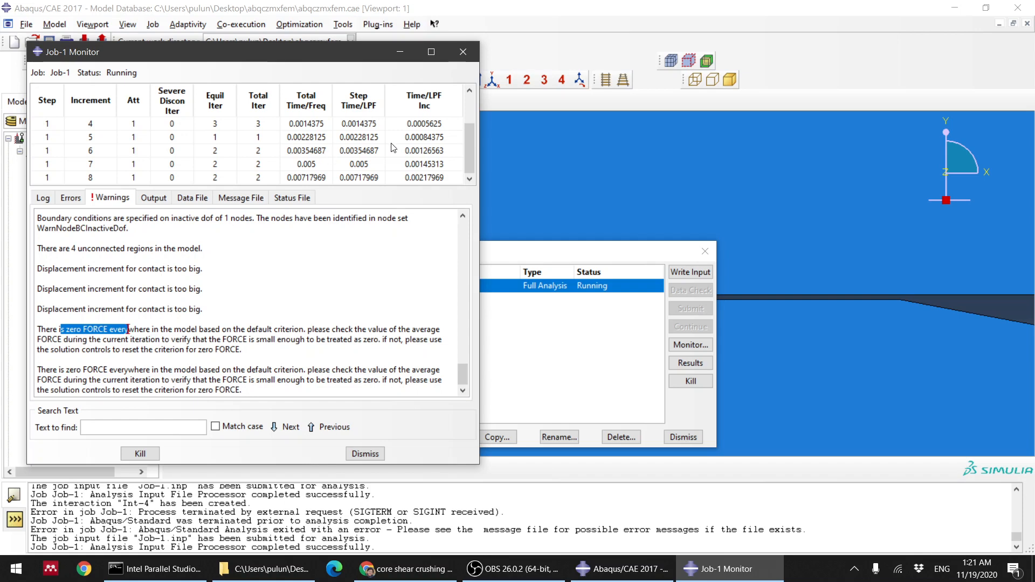
pyautogui.moveTo(474, 144); pyautogui.dragTo(471, 101)
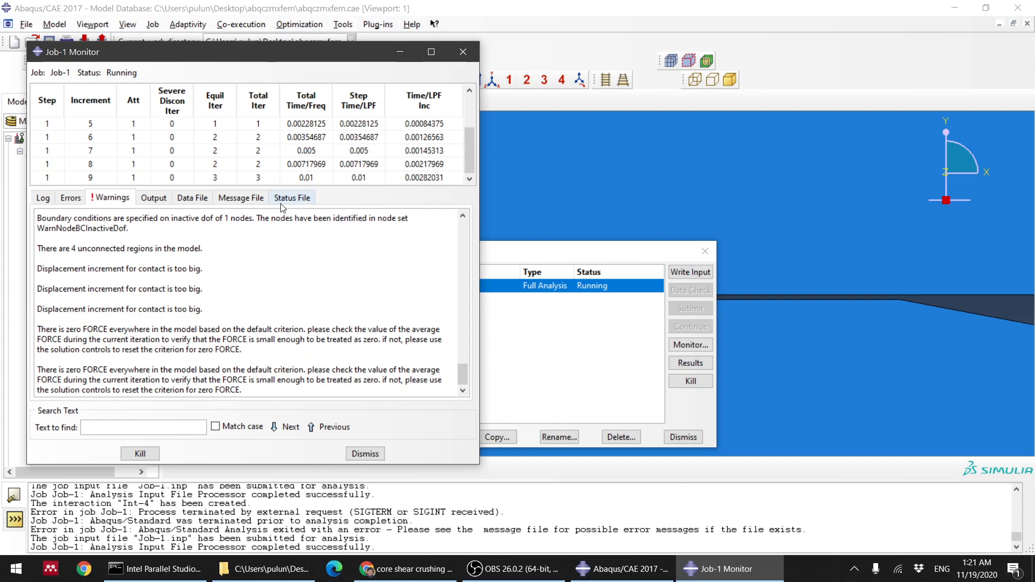
pyautogui.click(153, 199)
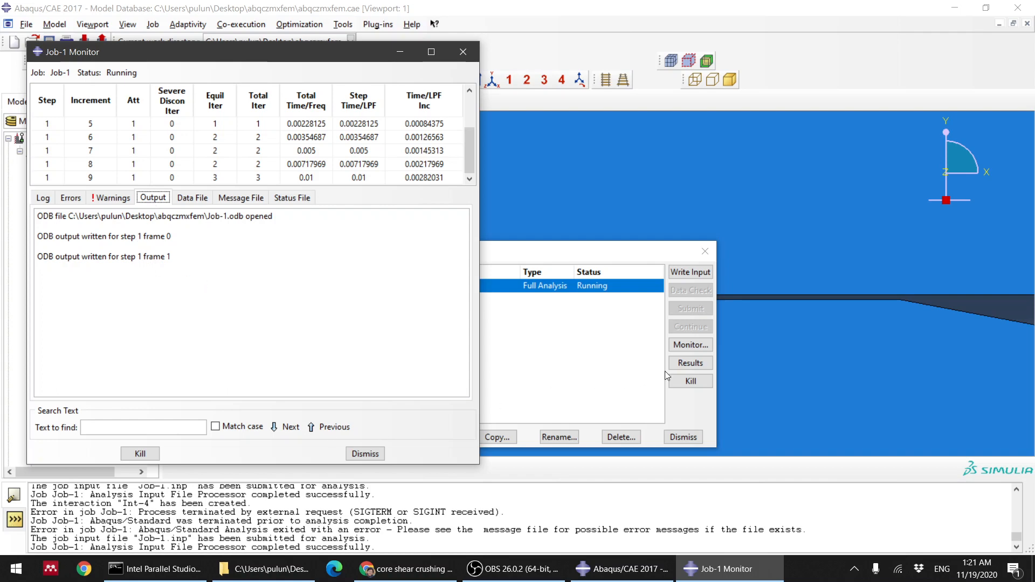
# - Close the monitor, open the Job-1 results and plot Mises stress contours on the deformed shape in an enlarged viewport
pyautogui.click(365, 453)
pyautogui.click(690, 363)
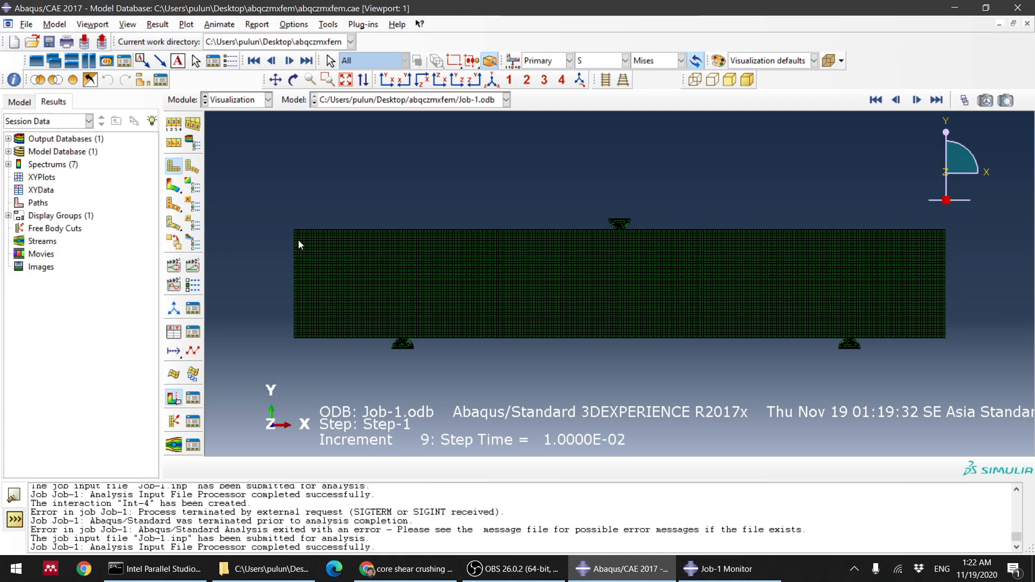
pyautogui.click(173, 186)
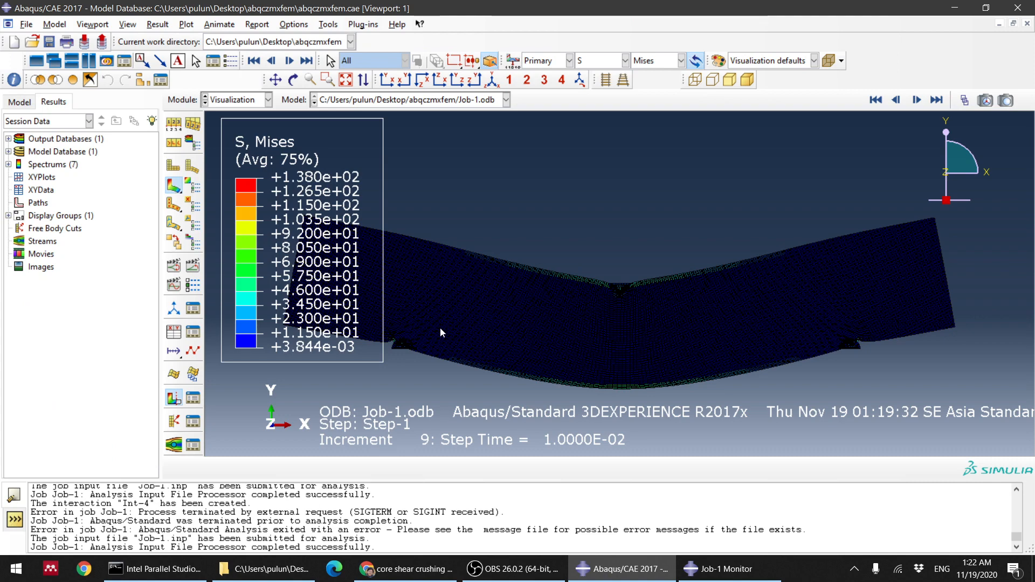
pyautogui.scroll(5, 588, 302)
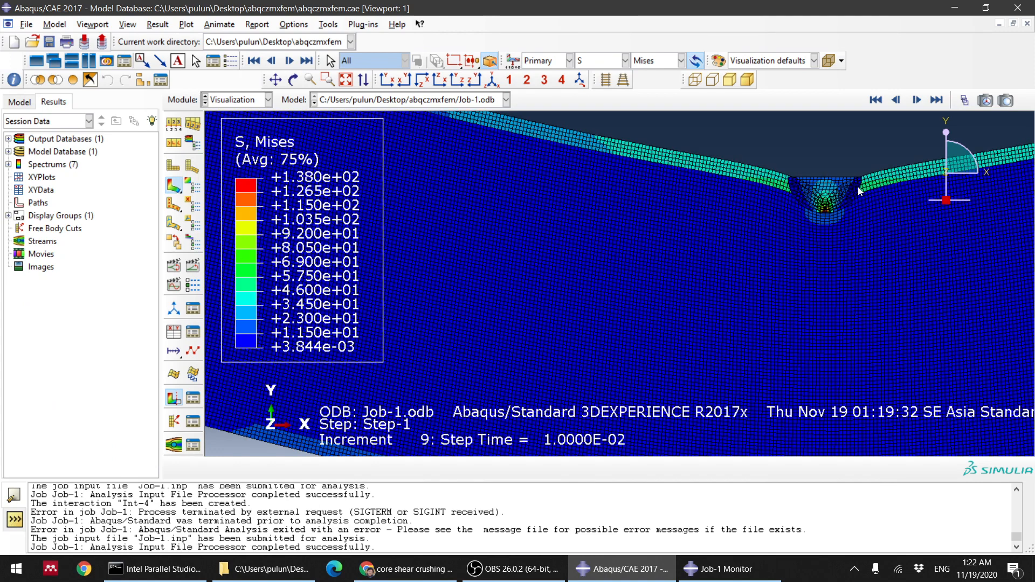
pyautogui.scroll(-3, 851, 191)
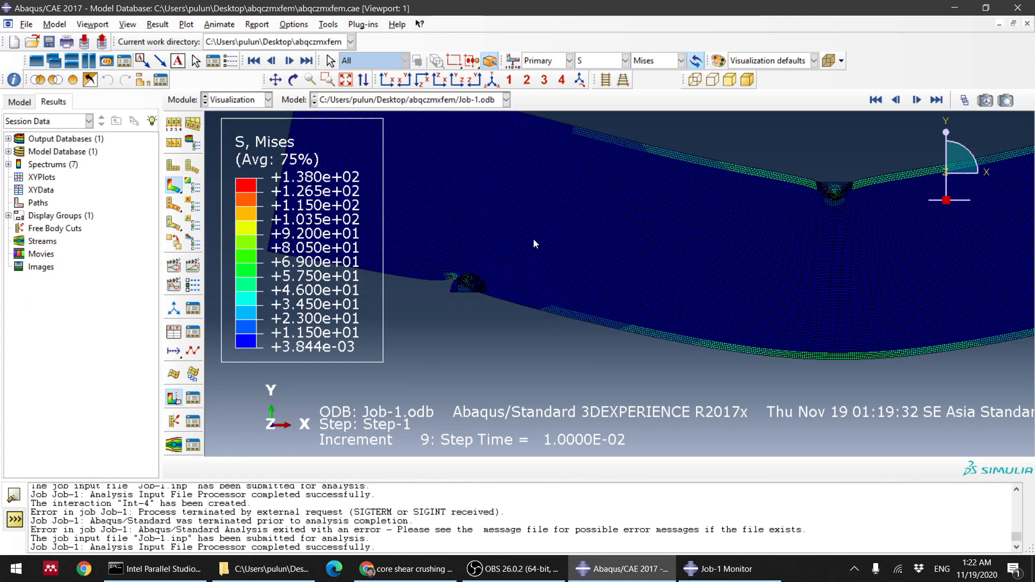
pyautogui.moveTo(459, 479); pyautogui.dragTo(459, 525)
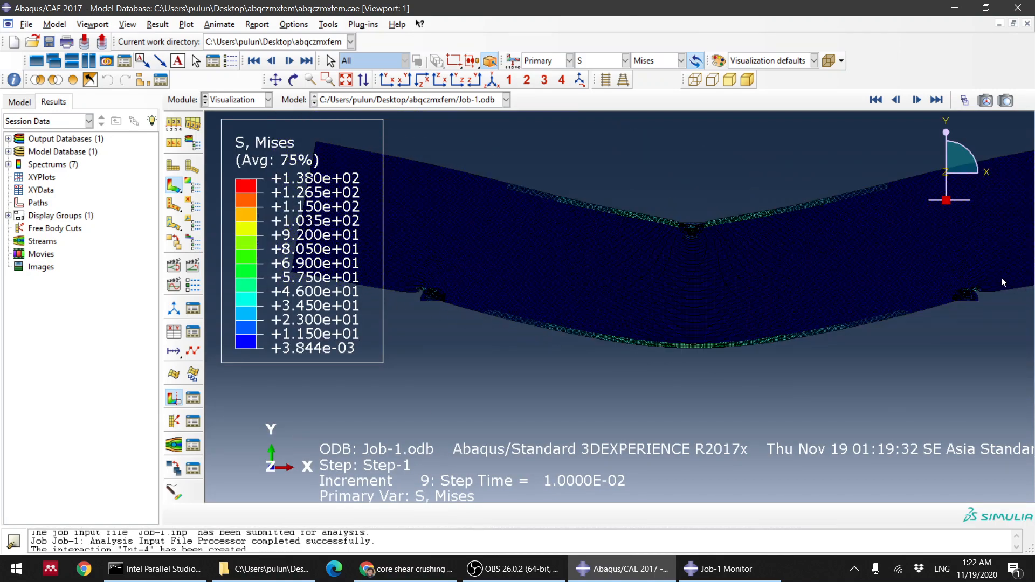
# - Show the first frame of Step-1 and apply the auto-computed deformation scale factor
pyautogui.click(876, 100)
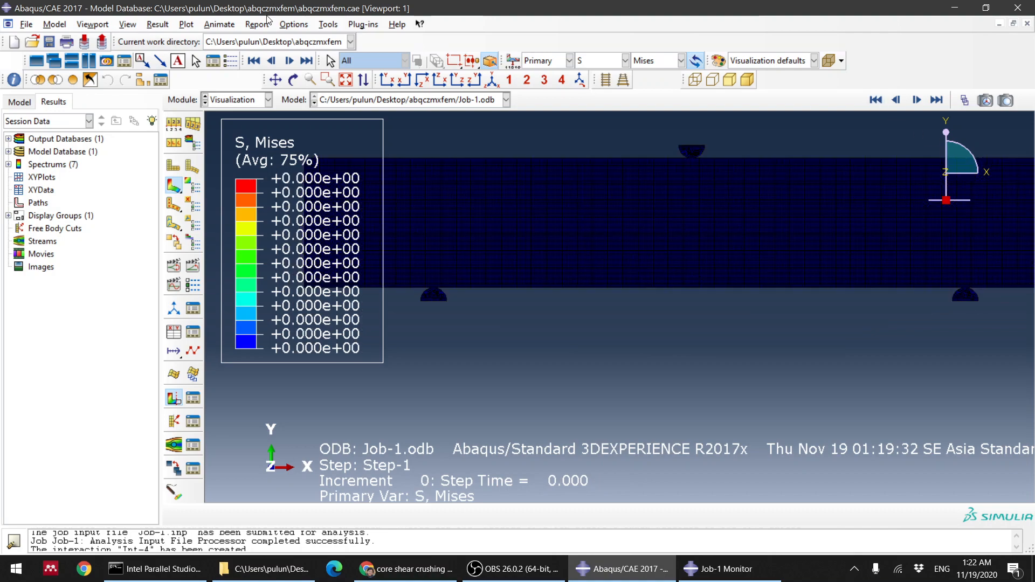
pyautogui.click(294, 24)
pyautogui.click(295, 37)
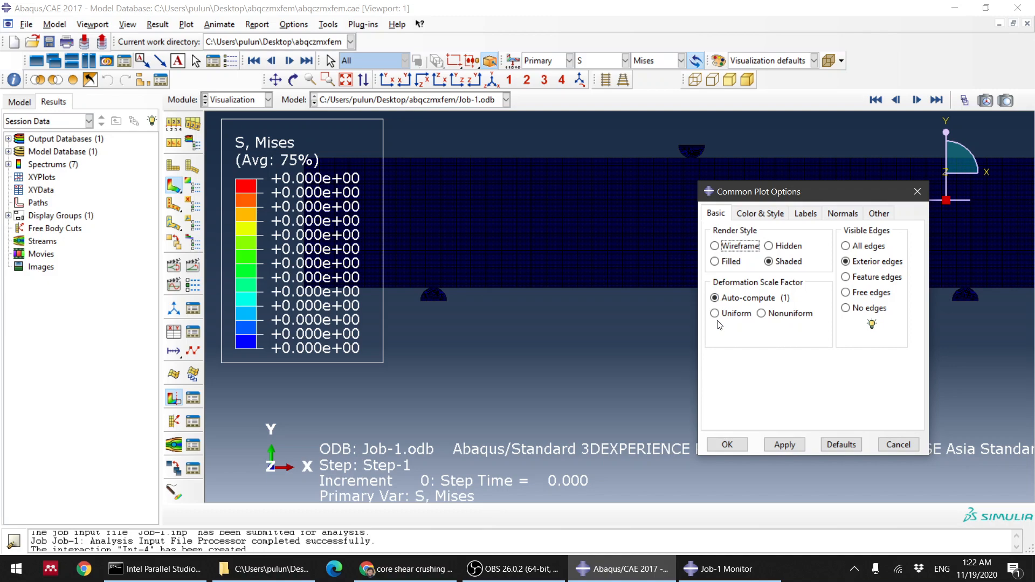
pyautogui.click(715, 299)
pyautogui.click(736, 447)
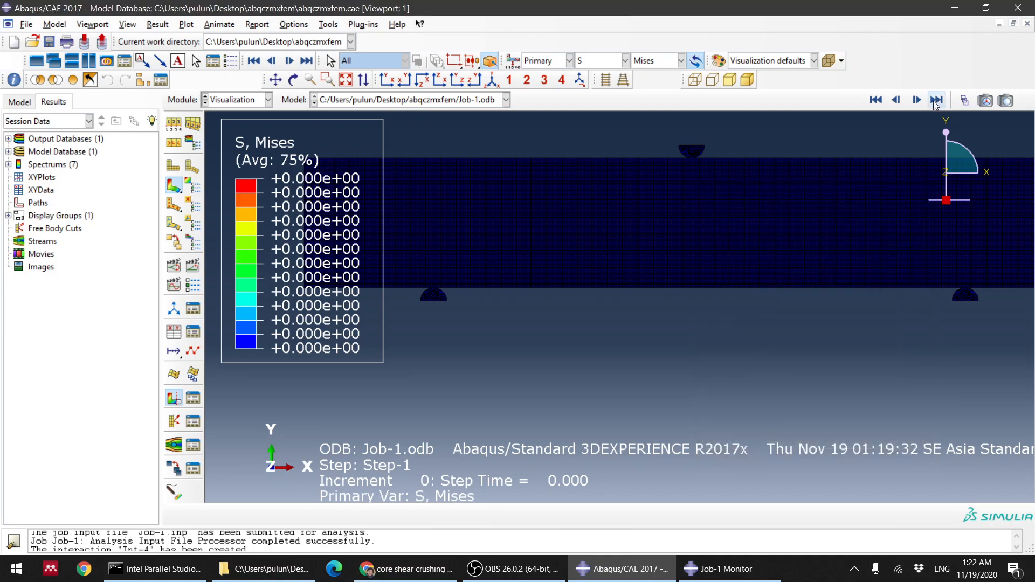
# - Show the last available frame and set a uniform deformation scale factor of 1 in the common plot options
pyautogui.click(937, 100)
pyautogui.click(175, 125)
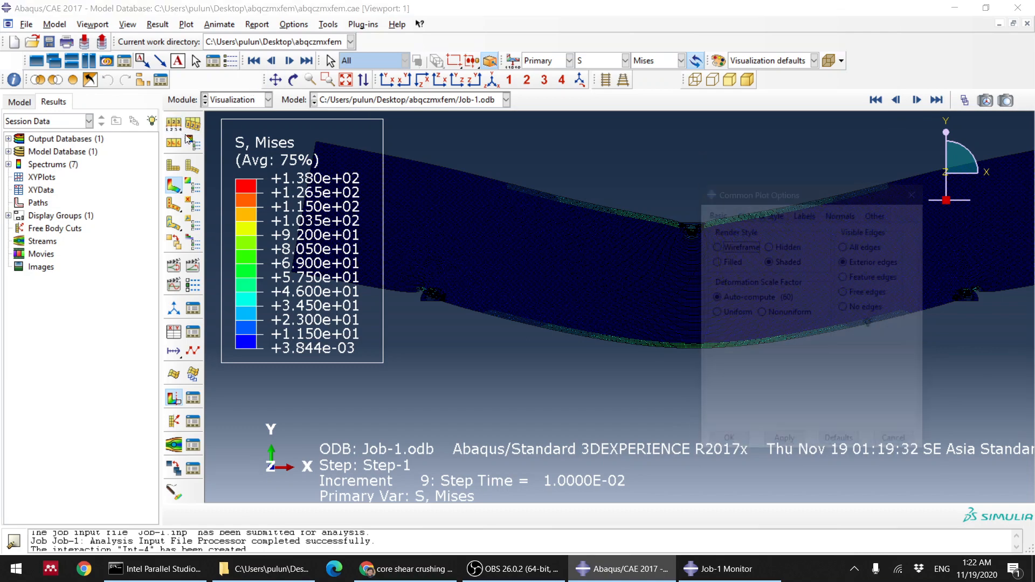
pyautogui.click(728, 317)
pyautogui.press('Tab')
pyautogui.write('1')
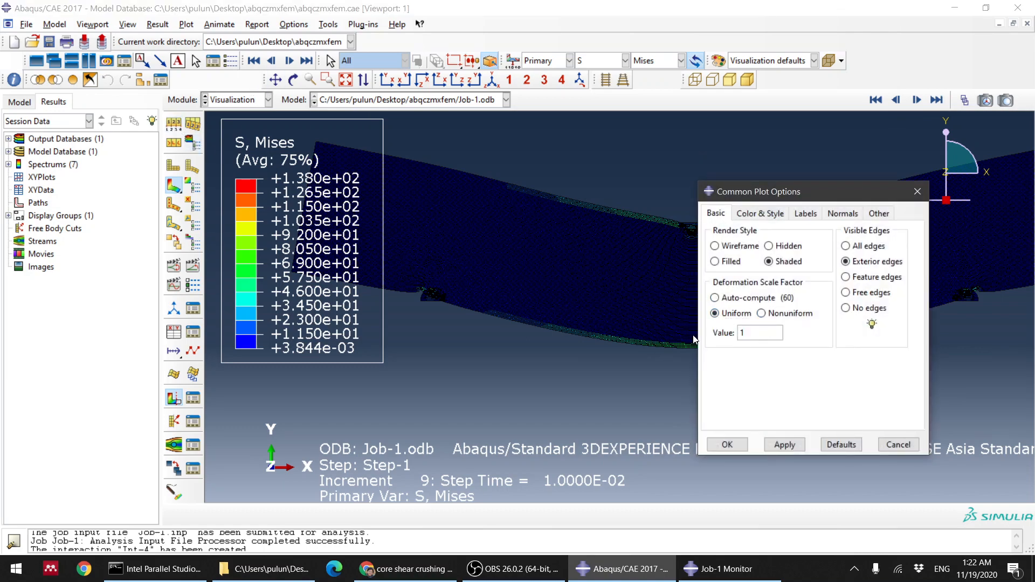
pyautogui.click(784, 444)
pyautogui.click(742, 452)
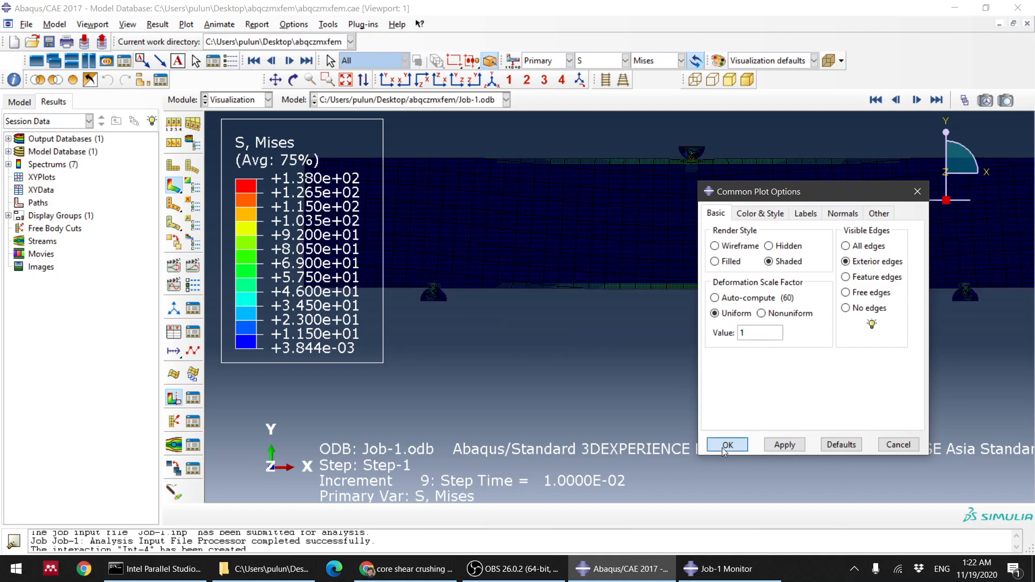
# - Examine the Mises stress where the beam's bottom face rests on the two supports
pyautogui.scroll(10, 464, 299)
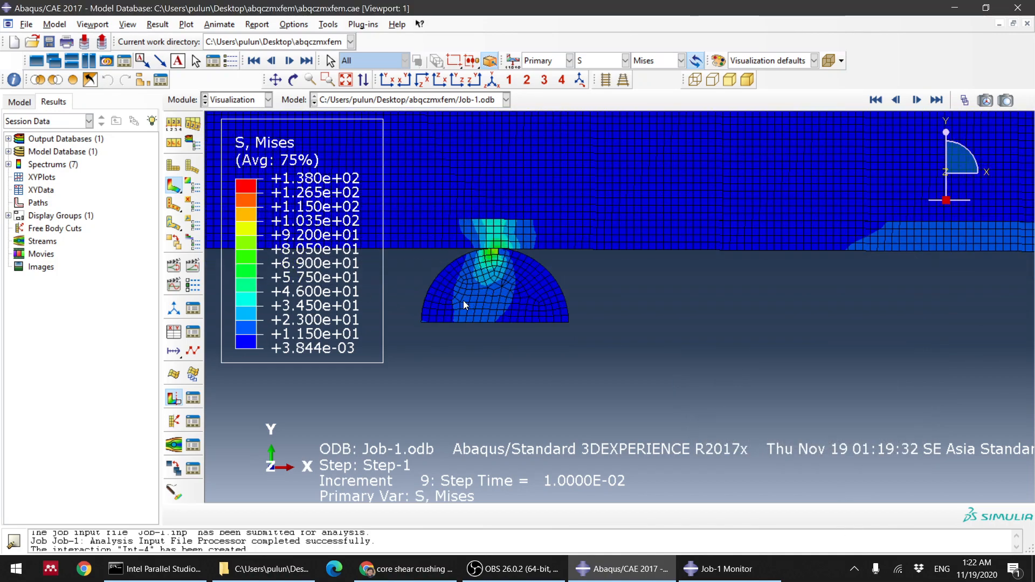
pyautogui.scroll(-10, 484, 308)
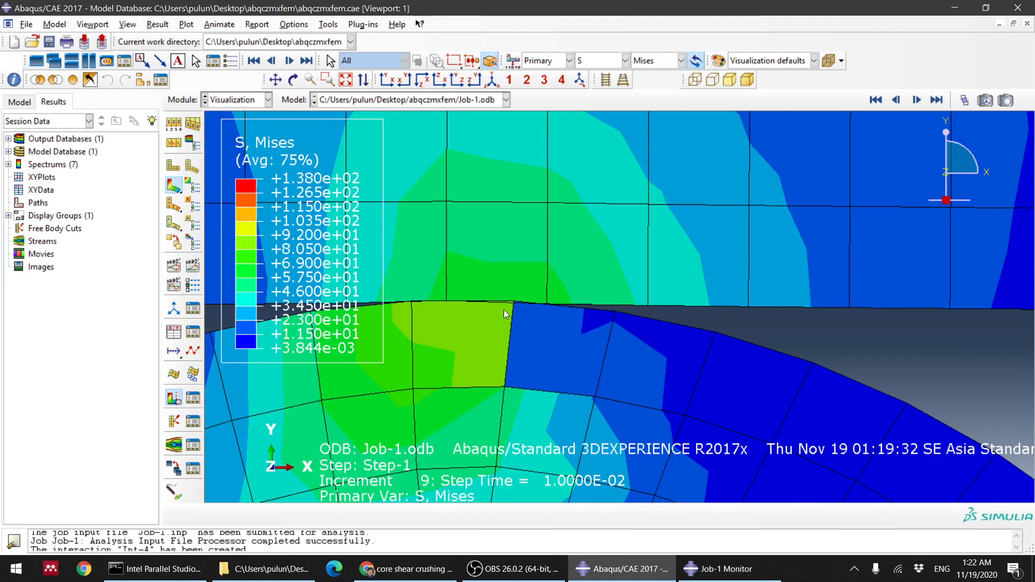
pyautogui.scroll(-10, 468, 335)
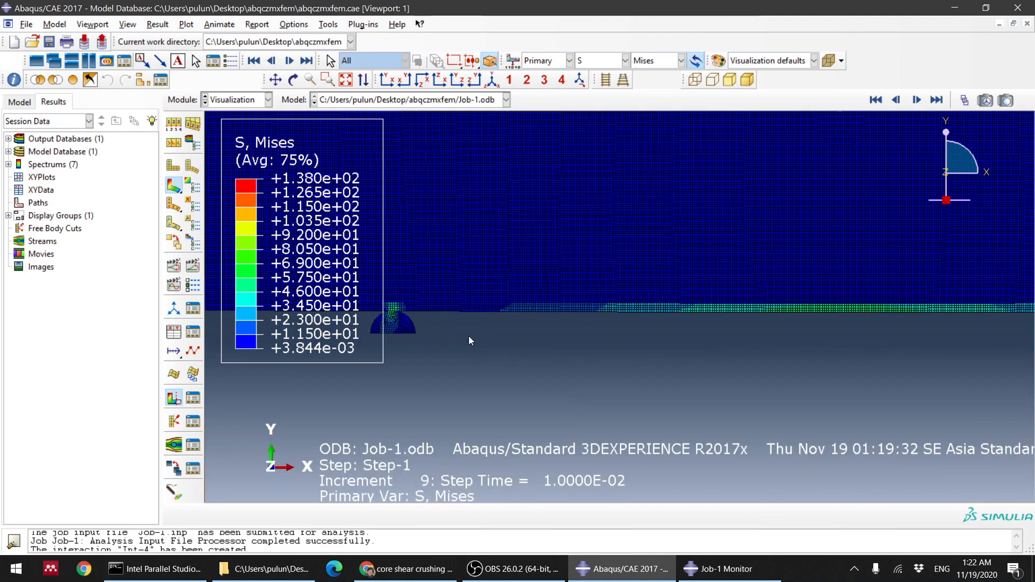
pyautogui.scroll(5, 890, 353)
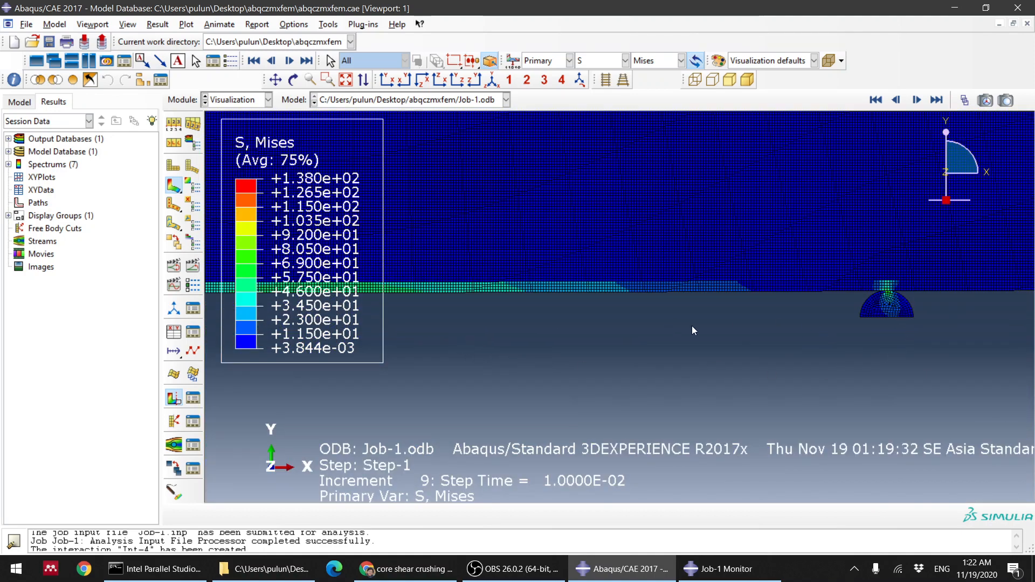
pyautogui.scroll(-5, 779, 341)
# - Update the results to the newest frame, play the time history animation and stop it at the last frame
pyautogui.click(937, 101)
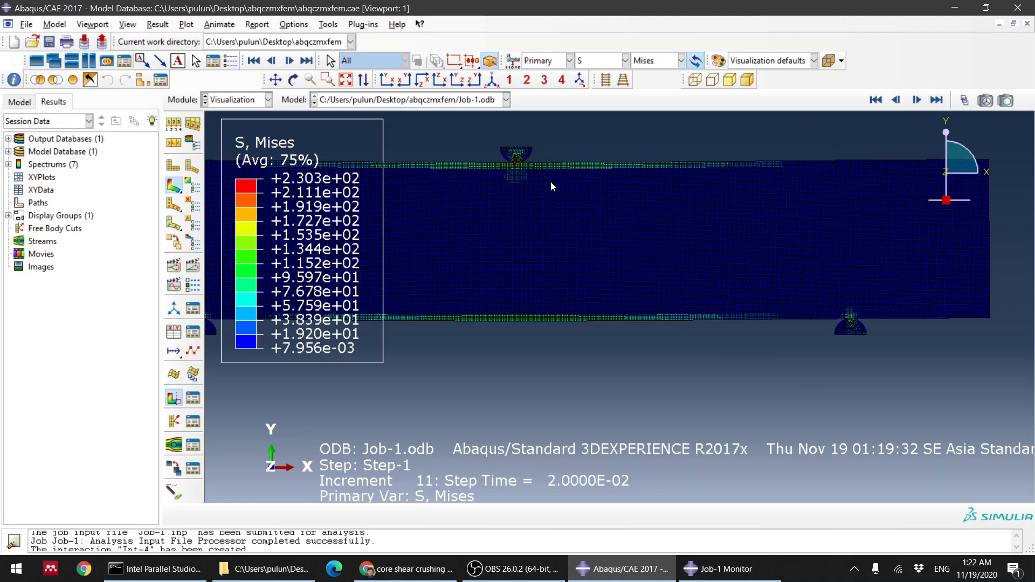
pyautogui.click(193, 266)
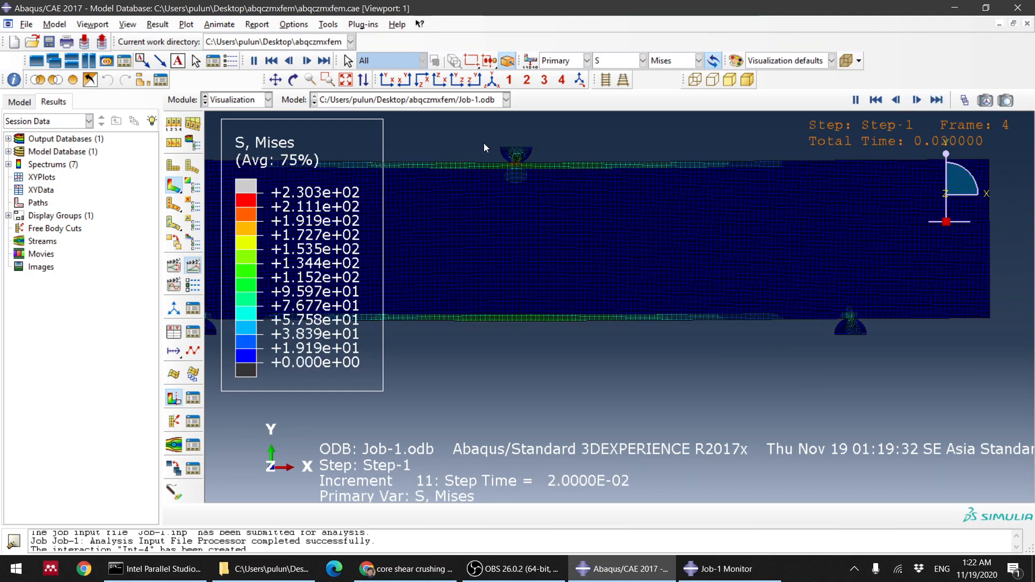
pyautogui.click(856, 100)
pyautogui.click(938, 99)
# - Examine the Mises stress under the loading roller and at the interface between the top face sheet and the core
pyautogui.scroll(10, 503, 160)
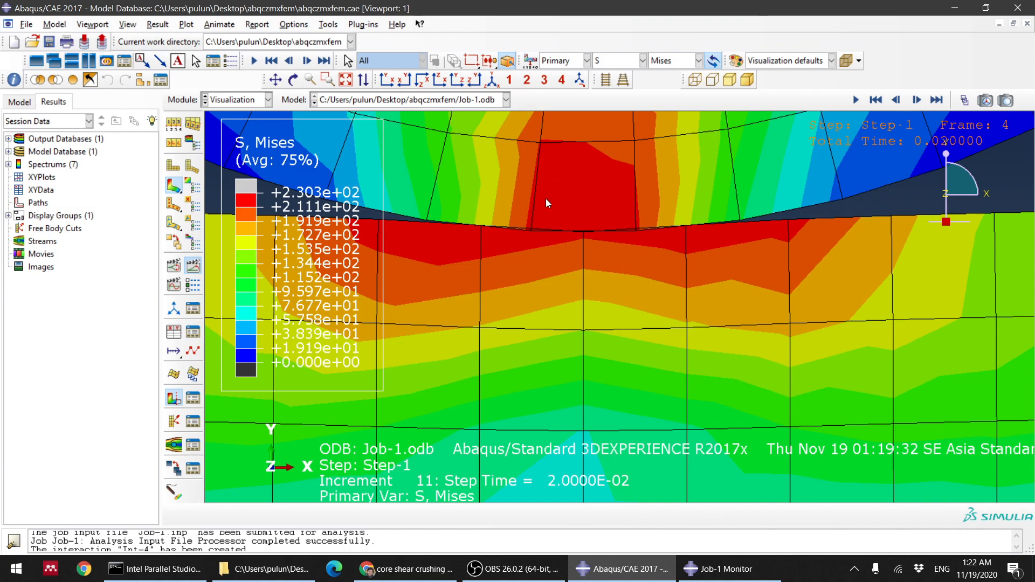
pyautogui.scroll(-5, 555, 215)
pyautogui.scroll(-5, 554, 177)
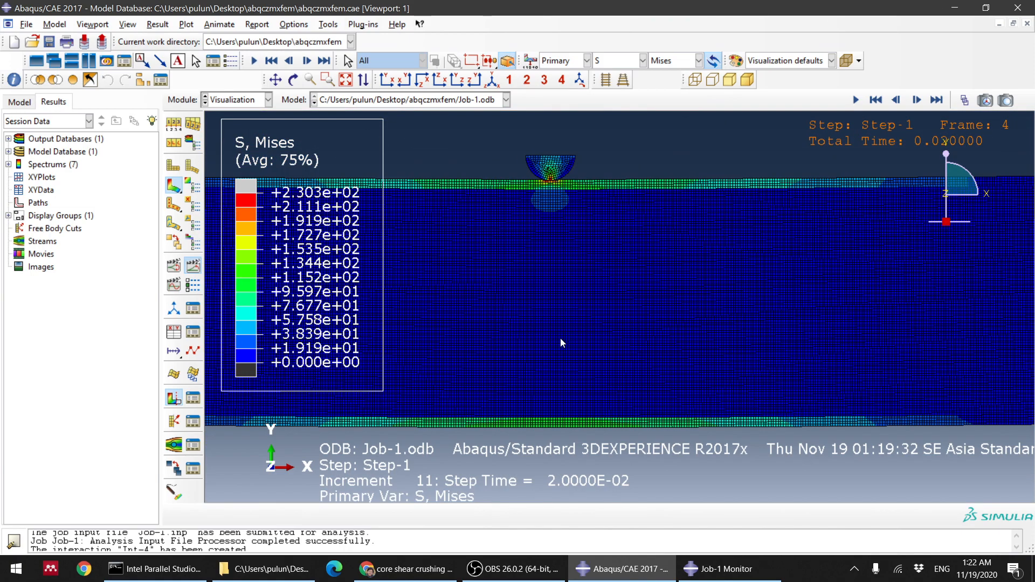
pyautogui.scroll(2, 550, 405)
pyautogui.scroll(-2, 604, 361)
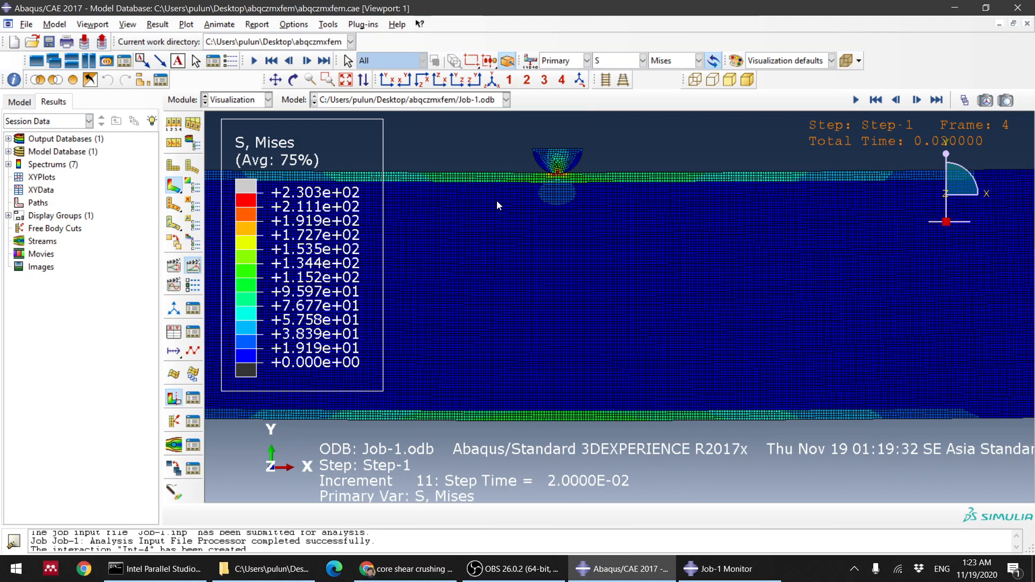
pyautogui.scroll(6, 480, 180)
pyautogui.scroll(5, 570, 193)
pyautogui.scroll(-3, 548, 225)
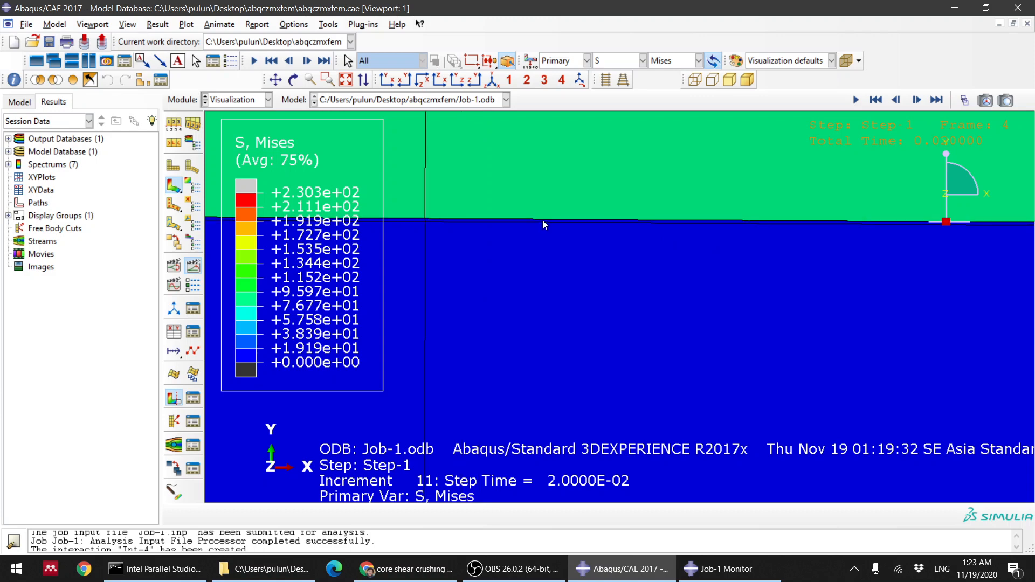
# - Contour the SDEG stiffness degradation on the beam, and switch the contour to the QUADSCRT damage initiation criterion
pyautogui.click(622, 62)
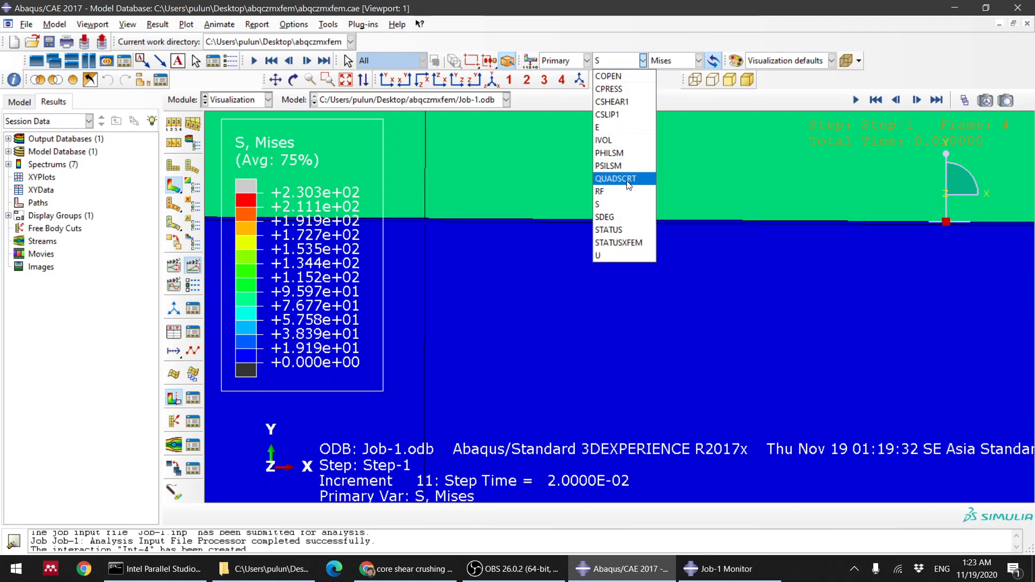
pyautogui.click(628, 218)
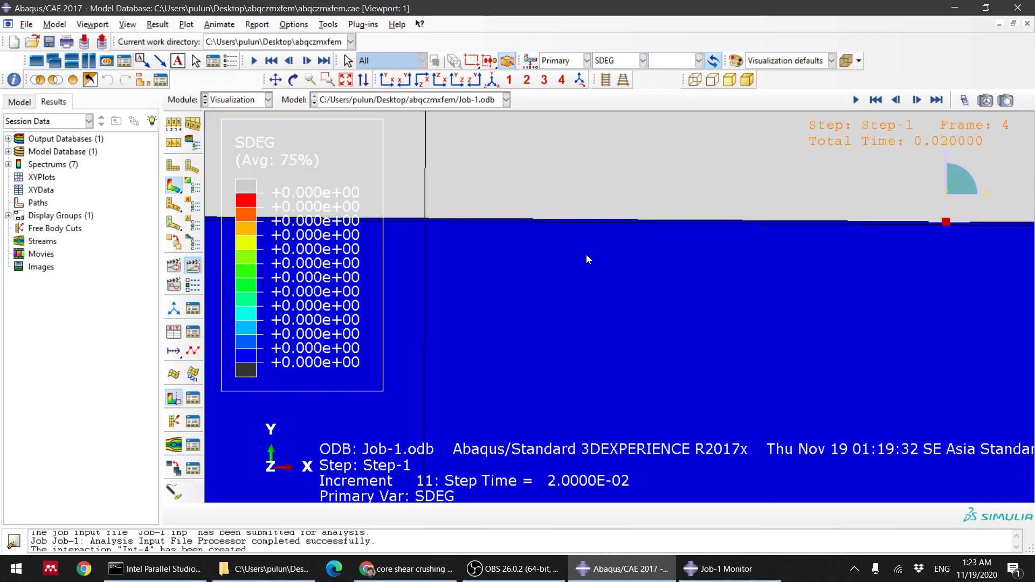
pyautogui.click(625, 61)
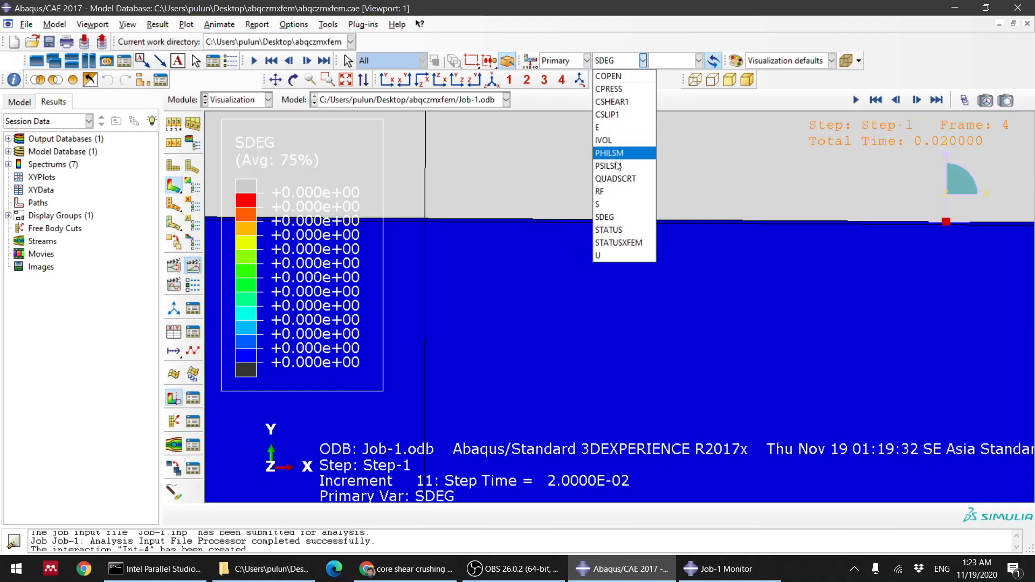
pyautogui.click(618, 178)
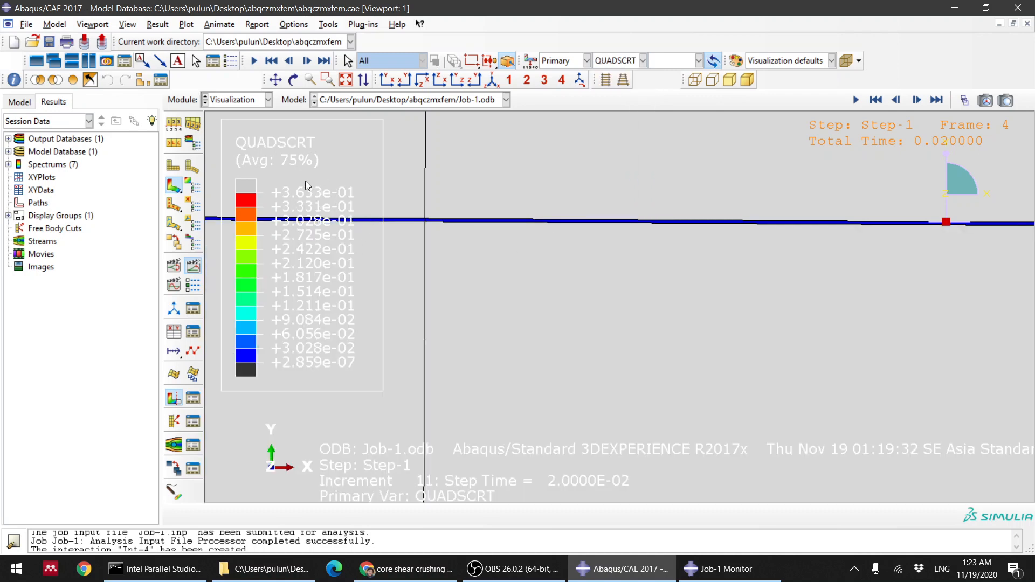
# - Show the last available frame of the QUADSCRT contour and examine it across the beam depth beneath the loading roller
pyautogui.click(937, 100)
pyautogui.scroll(3, 617, 231)
pyautogui.scroll(3, 501, 160)
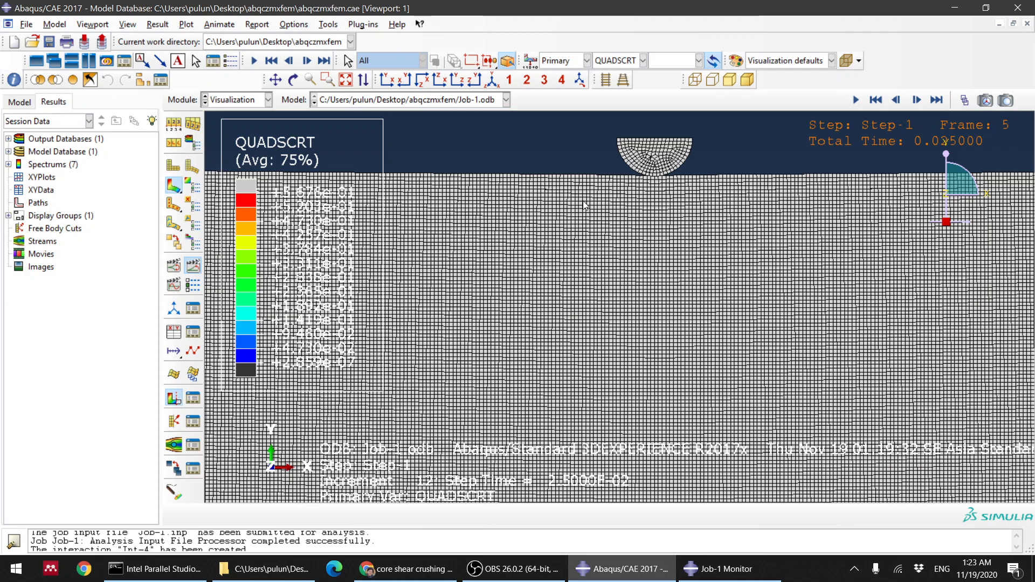
pyautogui.scroll(4, 584, 218)
pyautogui.scroll(-2, 631, 261)
pyautogui.scroll(1, 645, 245)
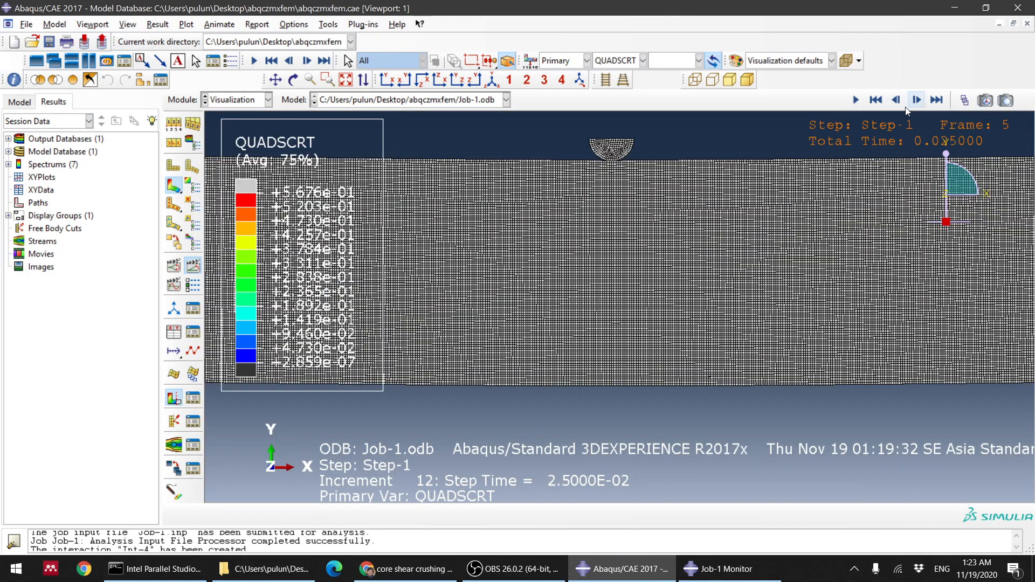
pyautogui.click(875, 102)
pyautogui.click(940, 102)
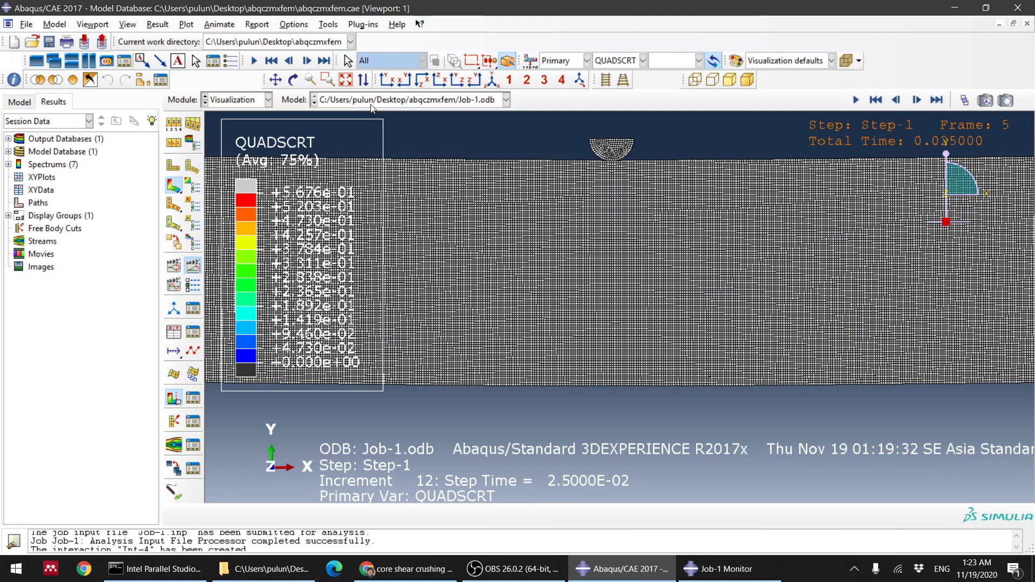
# - Return to the Job module and open the monitor of Job-1 to check the analysis progress
pyautogui.click(249, 100)
pyautogui.click(241, 217)
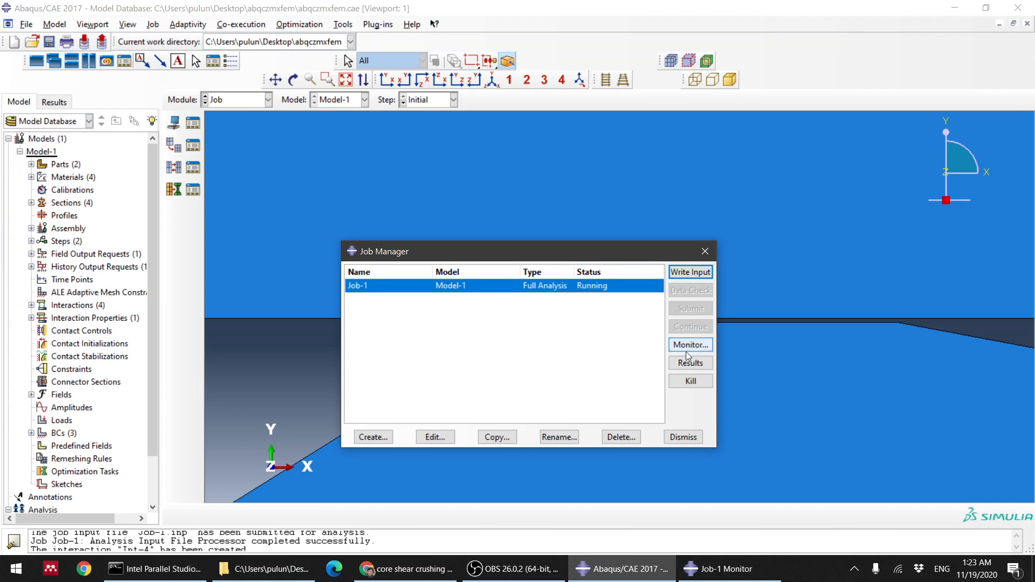
pyautogui.click(687, 348)
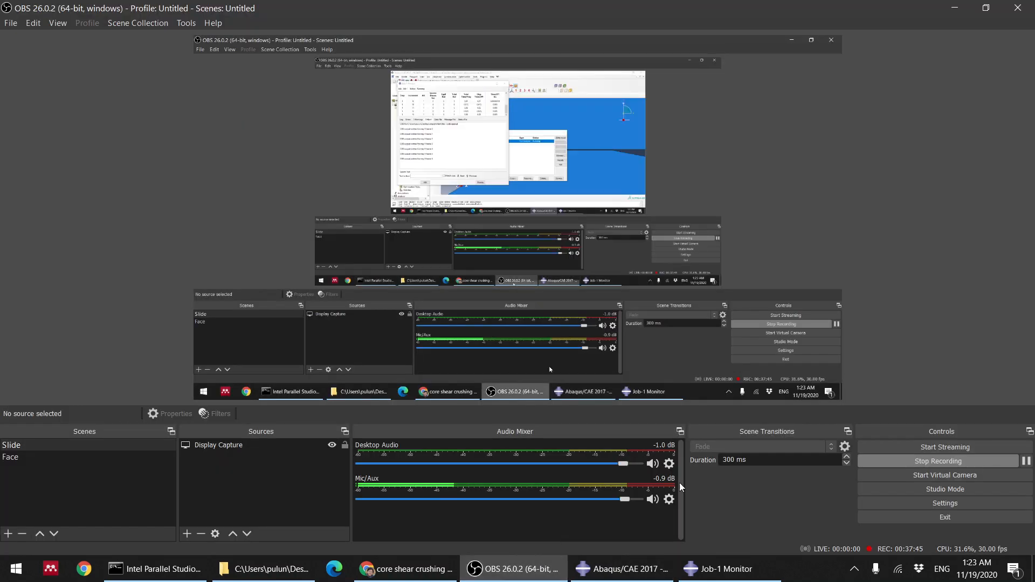
pyautogui.click(620, 569)
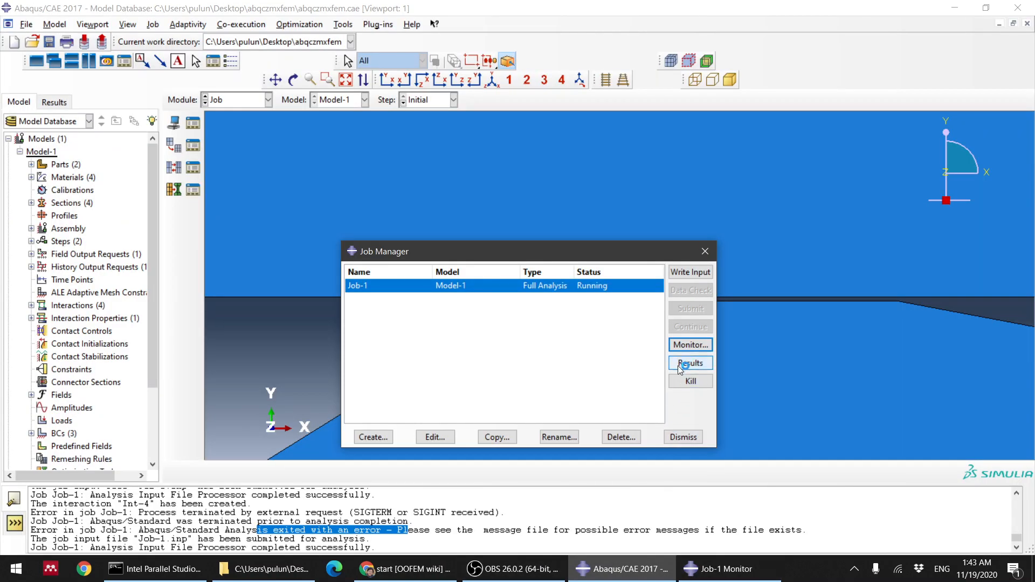
pyautogui.click(689, 345)
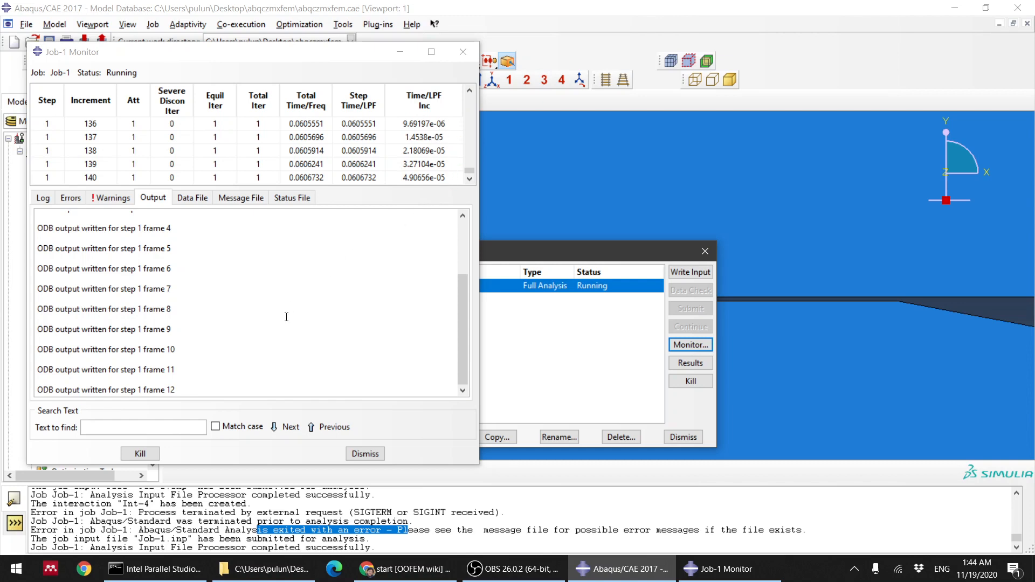
# - Open the Job-1 results, show STATUSXFEM at the last frame and examine the cracked elements near the beam's bottom at midspan
pyautogui.click(684, 364)
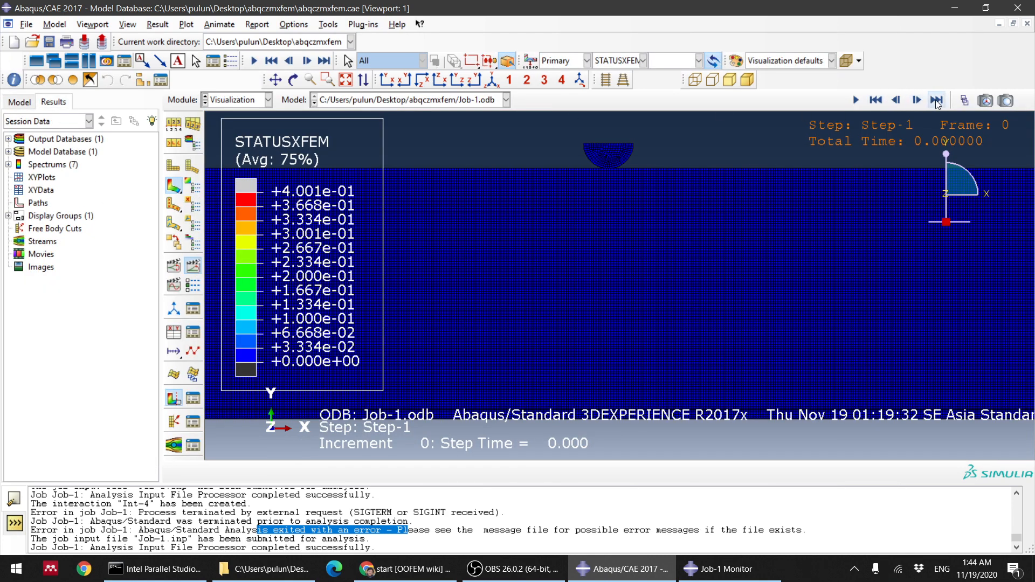
pyautogui.click(856, 100)
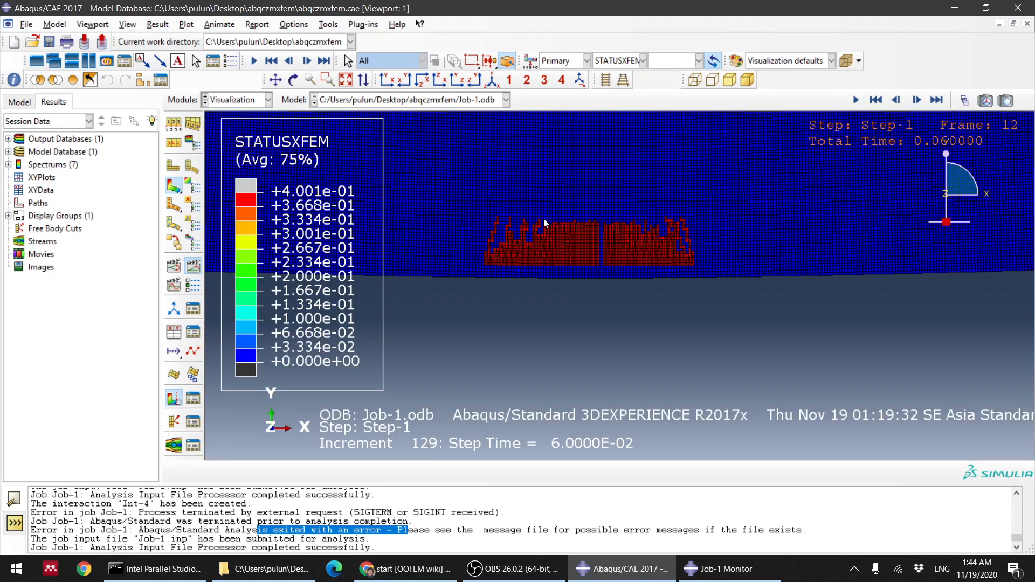
pyautogui.scroll(-2, 590, 199)
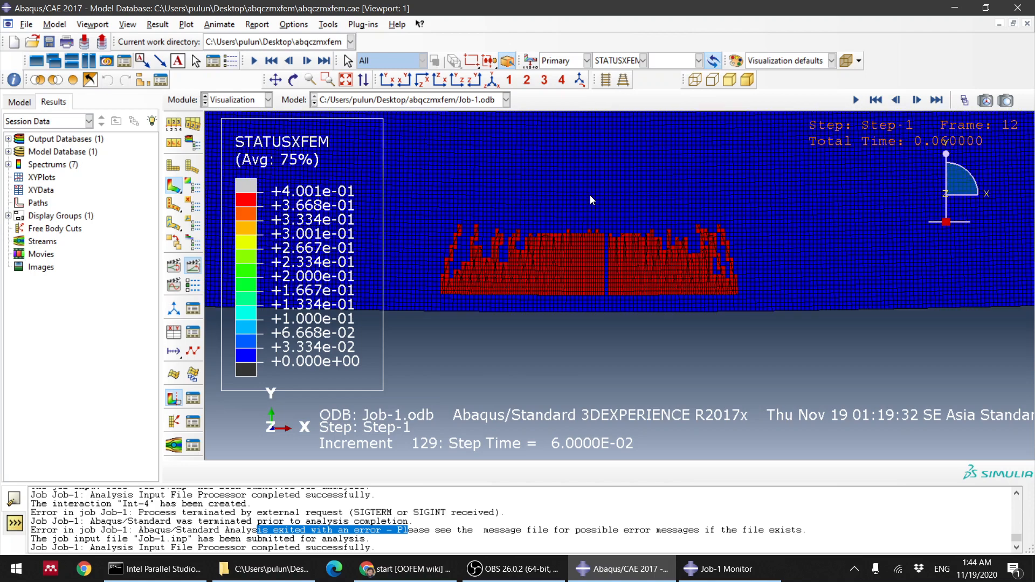
pyautogui.scroll(-3, 529, 259)
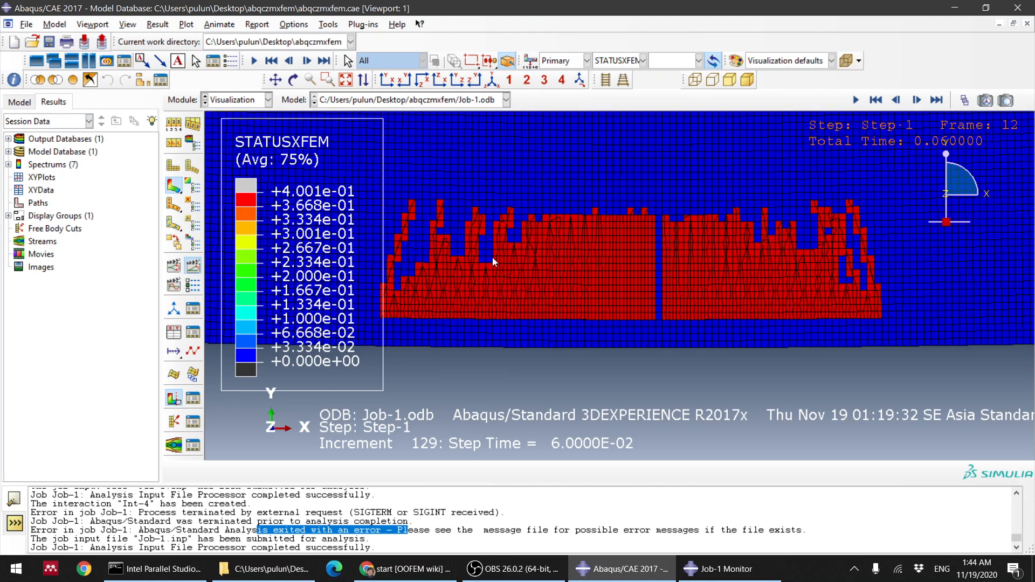
pyautogui.scroll(-1, 557, 251)
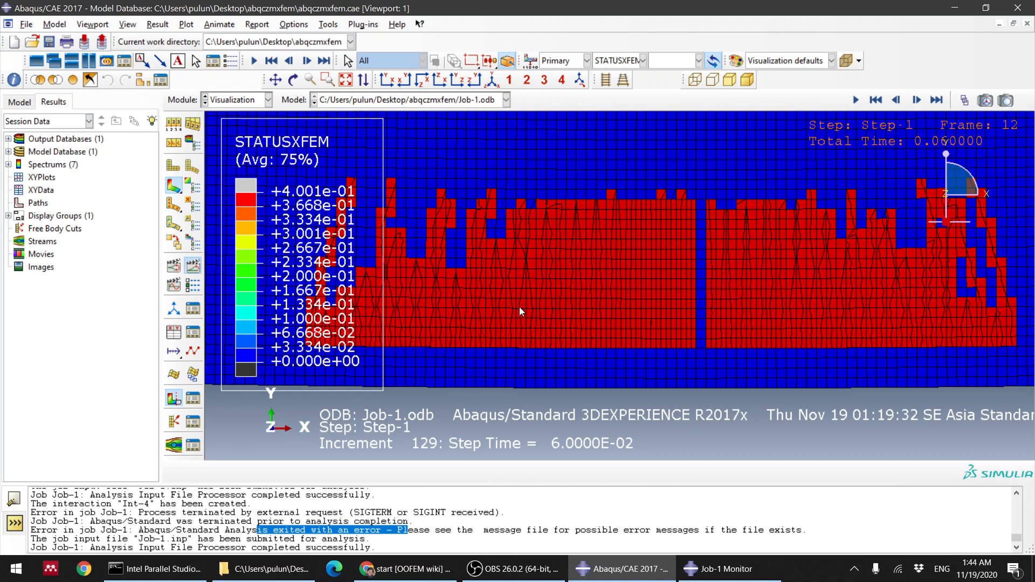
# - Go back to the first frame and step forward frame by frame to frame 11 to follow the STATUSXFEM crack growth
pyautogui.click(876, 100)
pyautogui.click(917, 101)
pyautogui.click(917, 100)
pyautogui.click(917, 100)
pyautogui.click(917, 101)
pyautogui.click(917, 100)
pyautogui.click(917, 101)
pyautogui.click(917, 100)
pyautogui.click(917, 101)
pyautogui.click(917, 100)
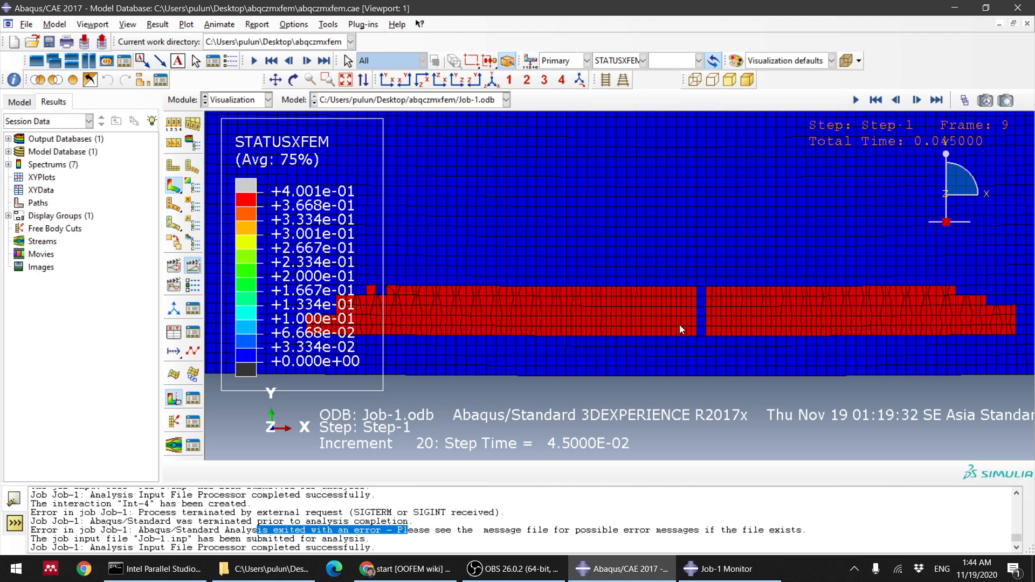
pyautogui.click(917, 99)
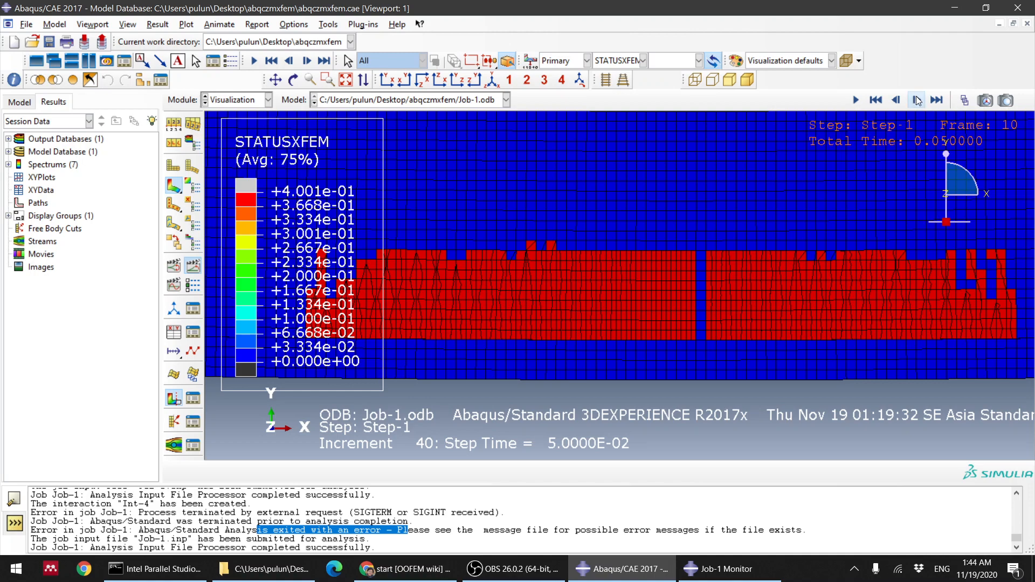
pyautogui.click(916, 100)
# - Compare the STATUSXFEM crack pattern between frames 11 and 12, ending on frame 12 with the loading roller and support also in view
pyautogui.scroll(3, 810, 247)
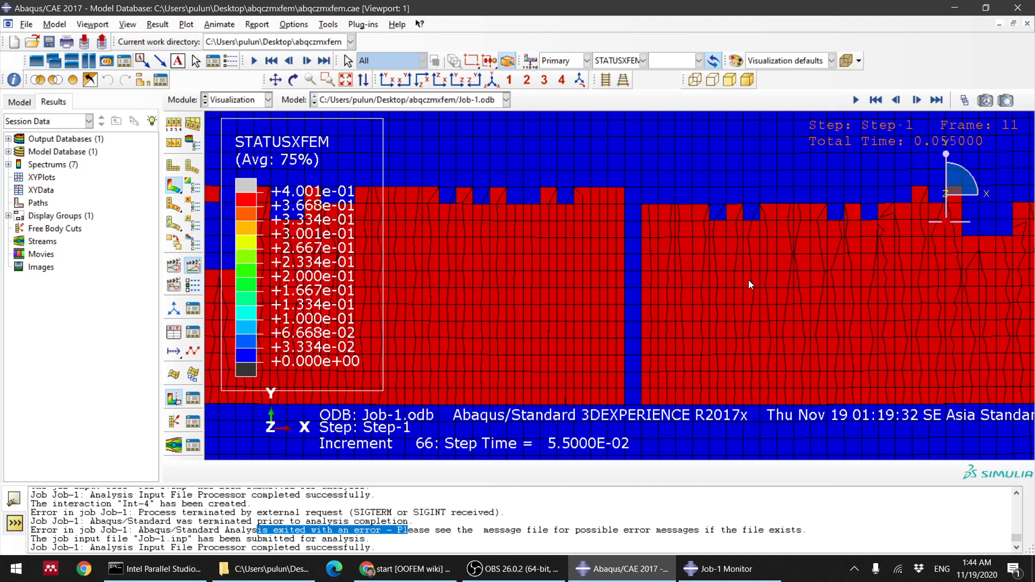
pyautogui.scroll(-5, 748, 280)
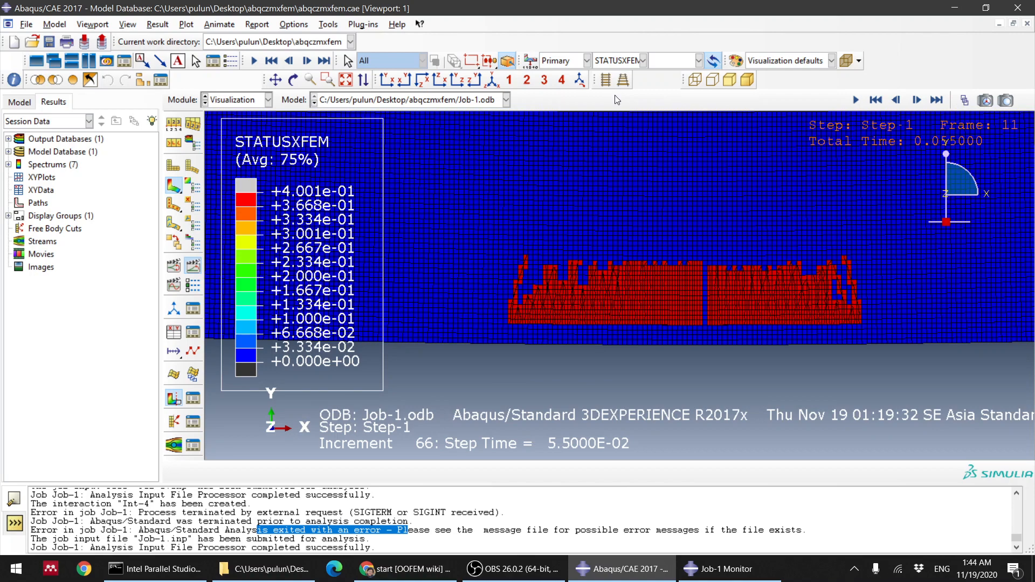
pyautogui.click(916, 100)
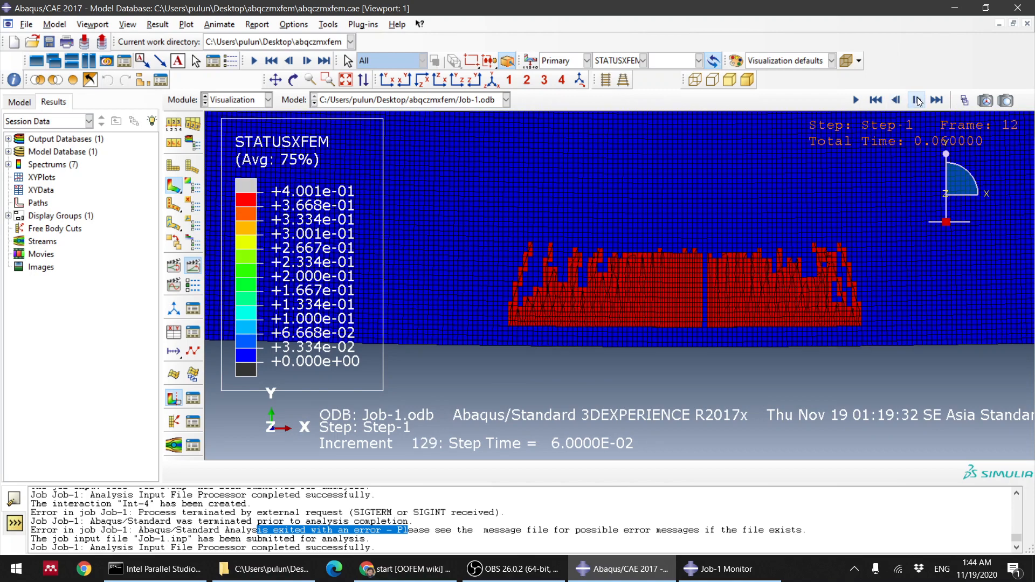
pyautogui.click(896, 100)
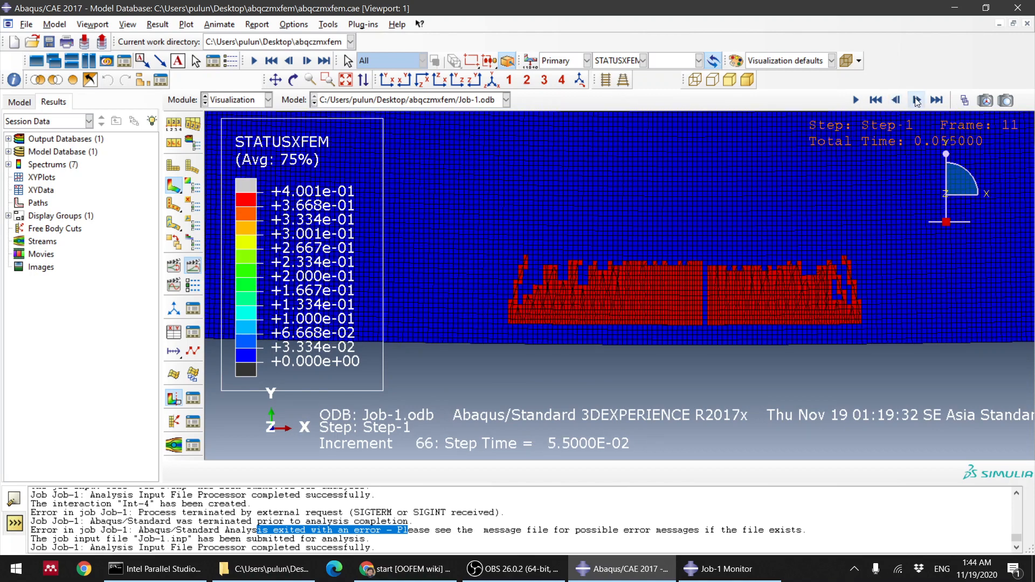
pyautogui.click(917, 100)
pyautogui.scroll(-5, 746, 276)
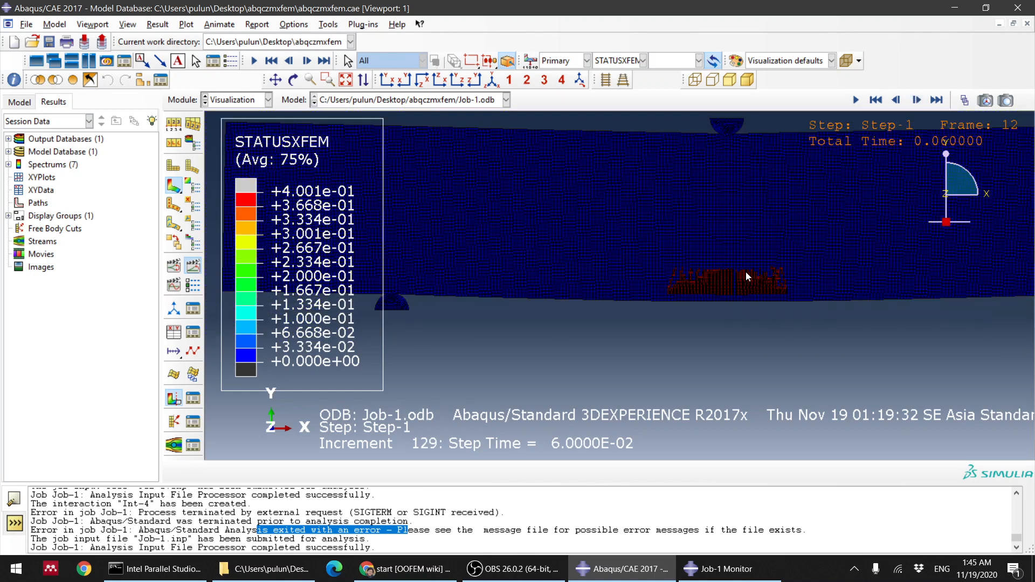
pyautogui.scroll(1, 746, 225)
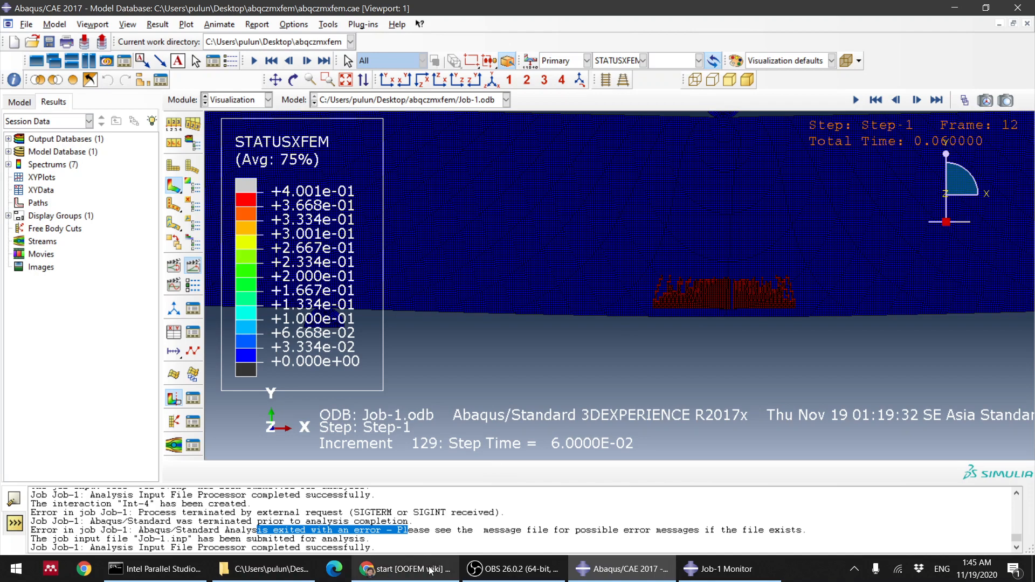
# - Check the core shear failure test photos in the Chrome image search tab and return to the Abaqus results
pyautogui.click(404, 569)
pyautogui.click(119, 4)
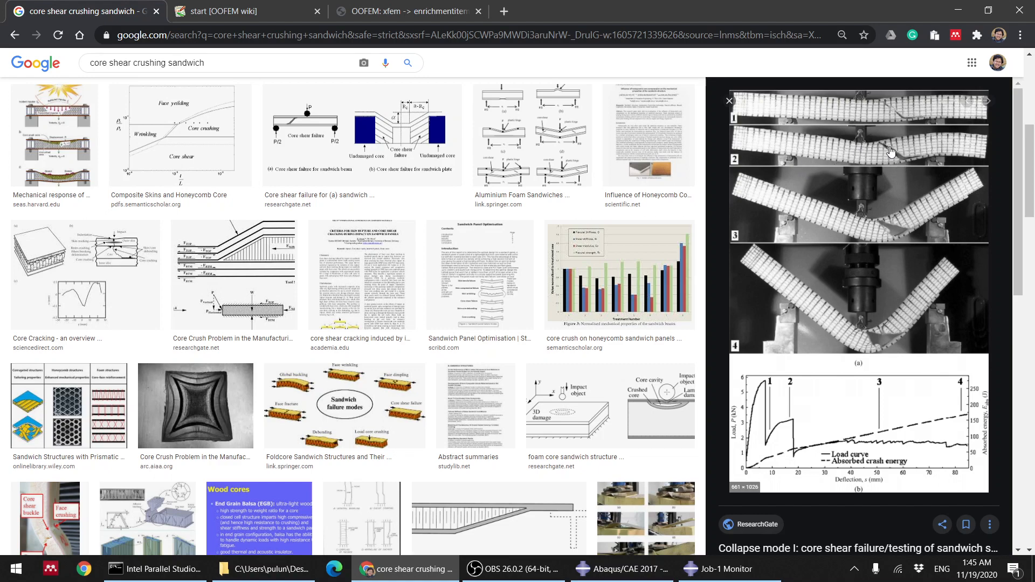
pyautogui.click(719, 569)
pyautogui.click(630, 576)
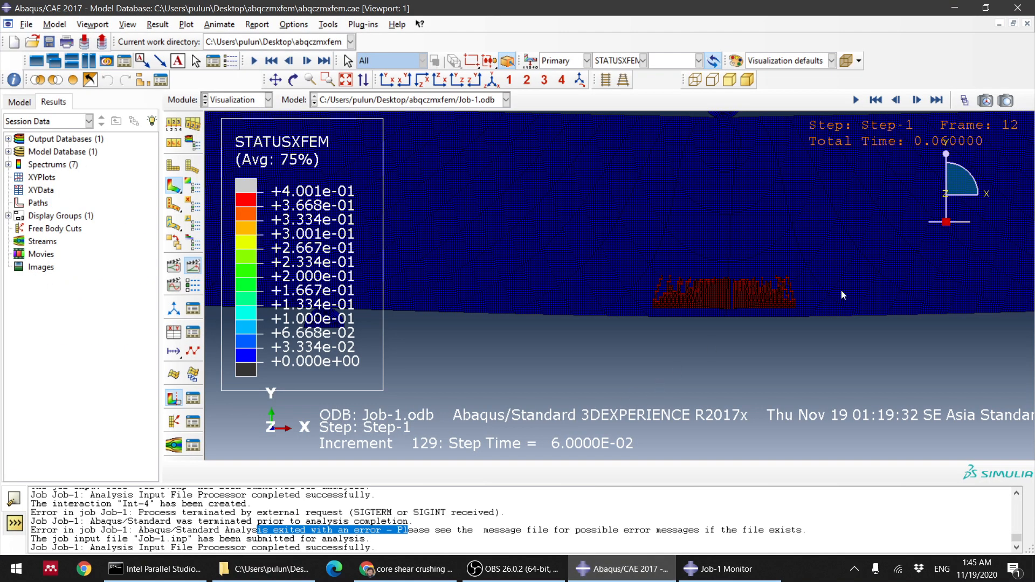
# - Examine the STATUSXFEM contour of frame 12 under the loading roller and along the beam's lower midspan
pyautogui.scroll(5, 701, 326)
pyautogui.scroll(-6, 742, 248)
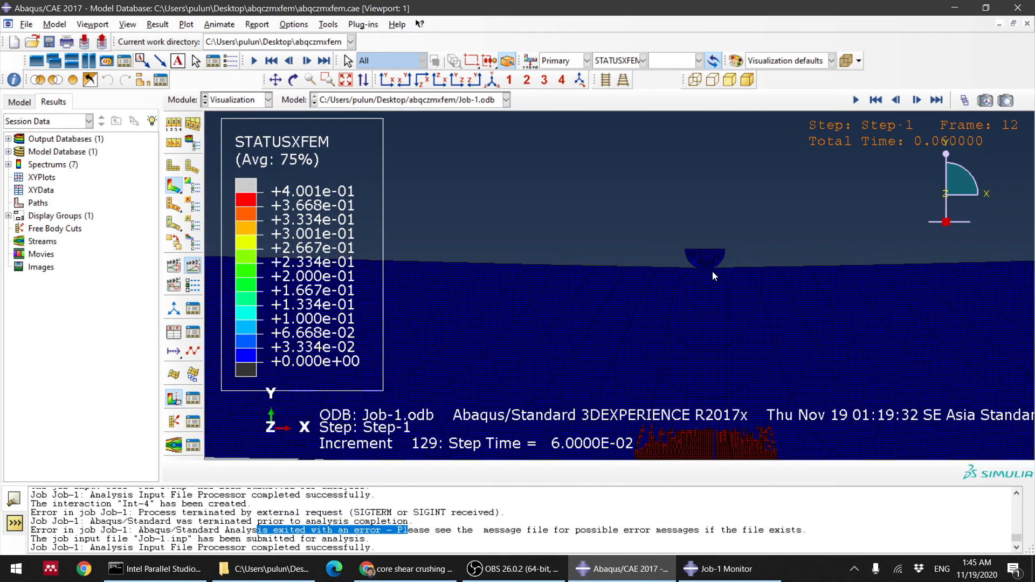
pyautogui.scroll(2, 654, 208)
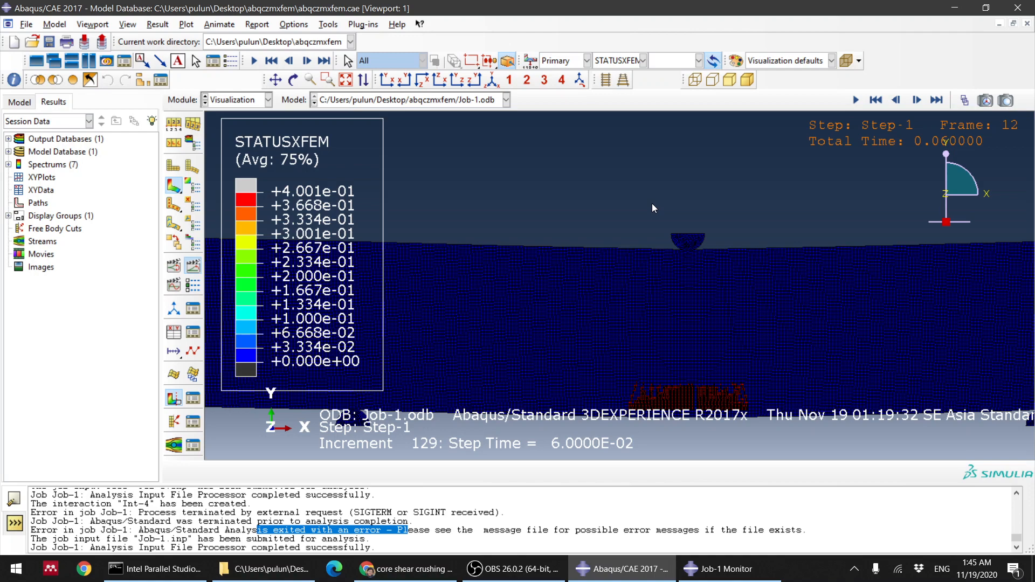
pyautogui.scroll(-3, 653, 368)
pyautogui.scroll(3, 589, 230)
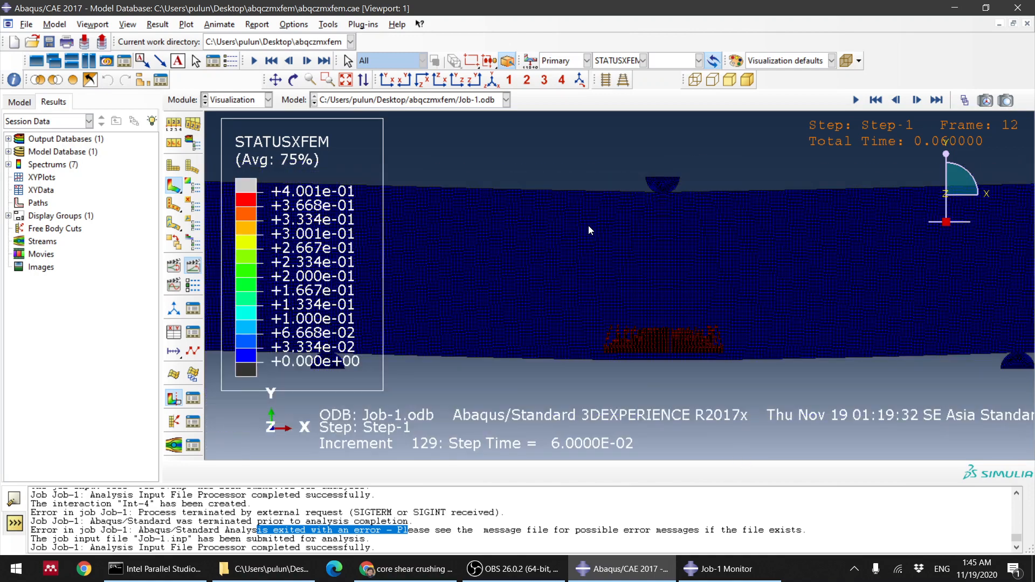
pyautogui.scroll(-1, 697, 340)
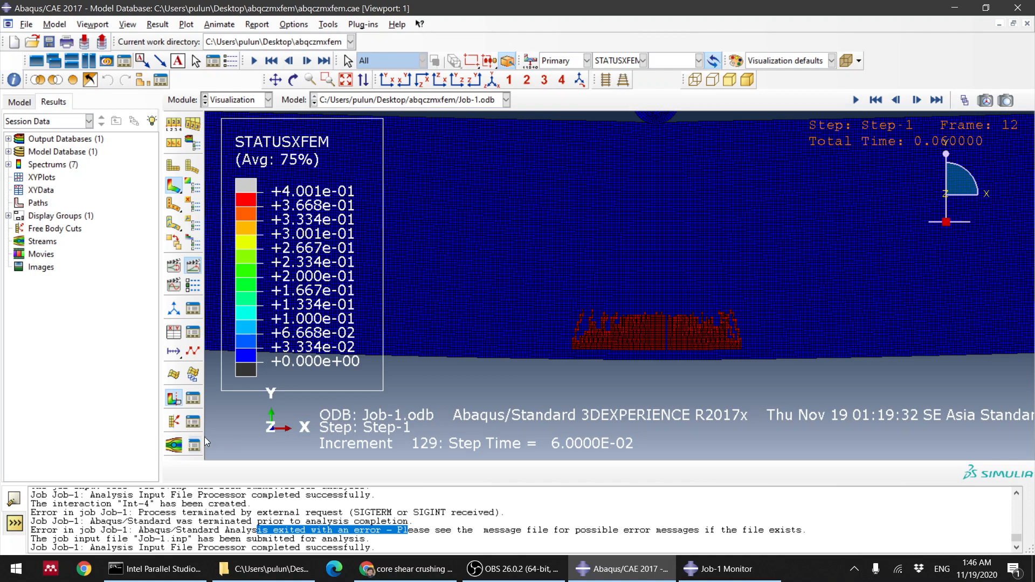
# - Review the sandwich beam collapse photos in Chrome again and compare them with the beam's deformed STATUSXFEM plot in Abaqus
pyautogui.click(405, 569)
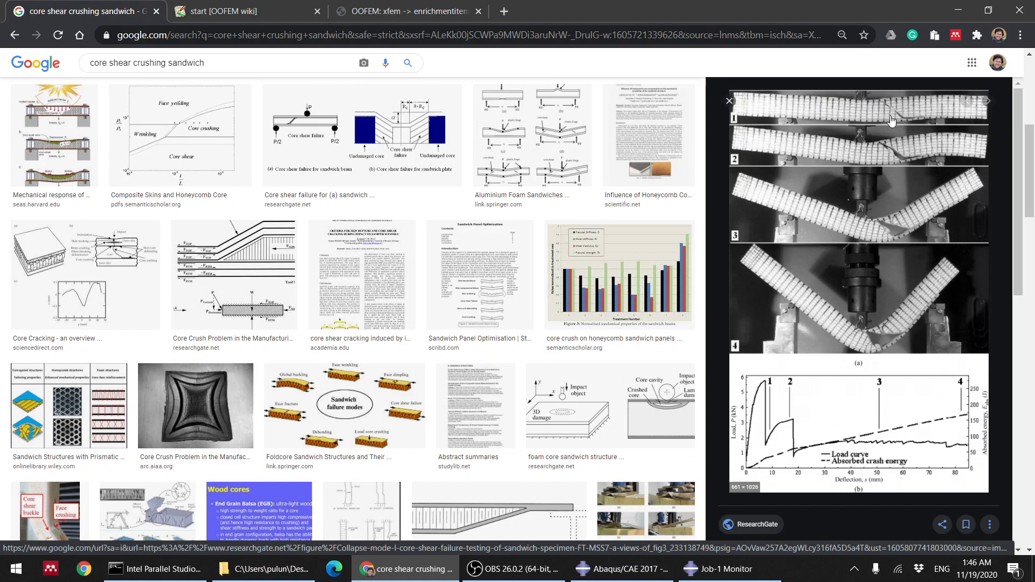
pyautogui.moveTo(628, 576)
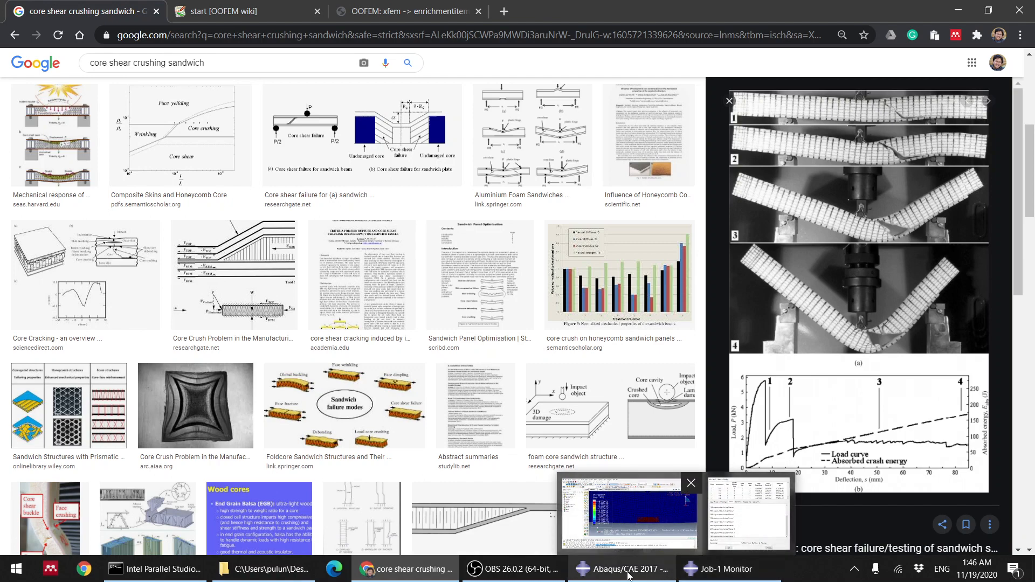
pyautogui.click(628, 512)
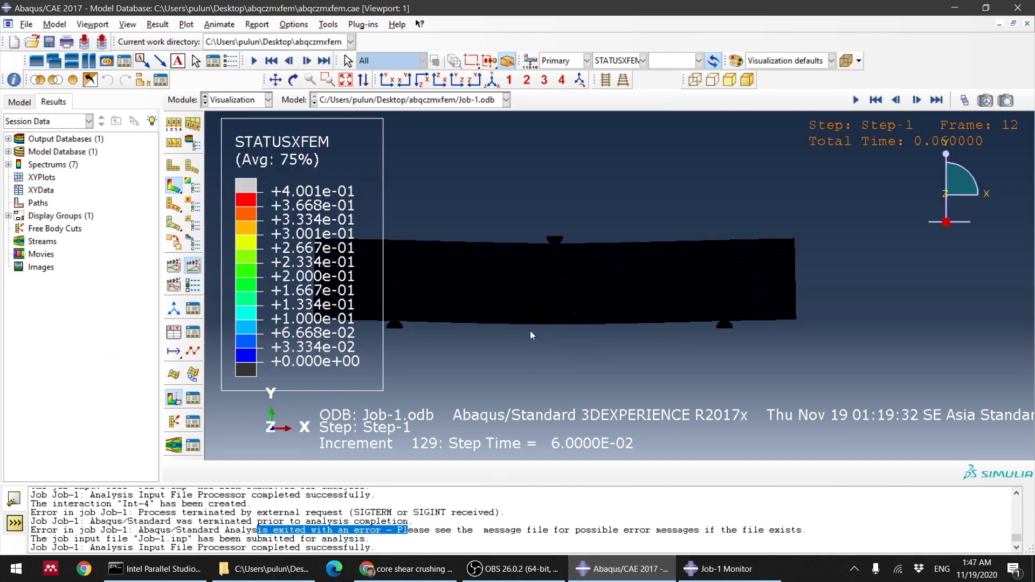
pyautogui.scroll(1, 531, 335)
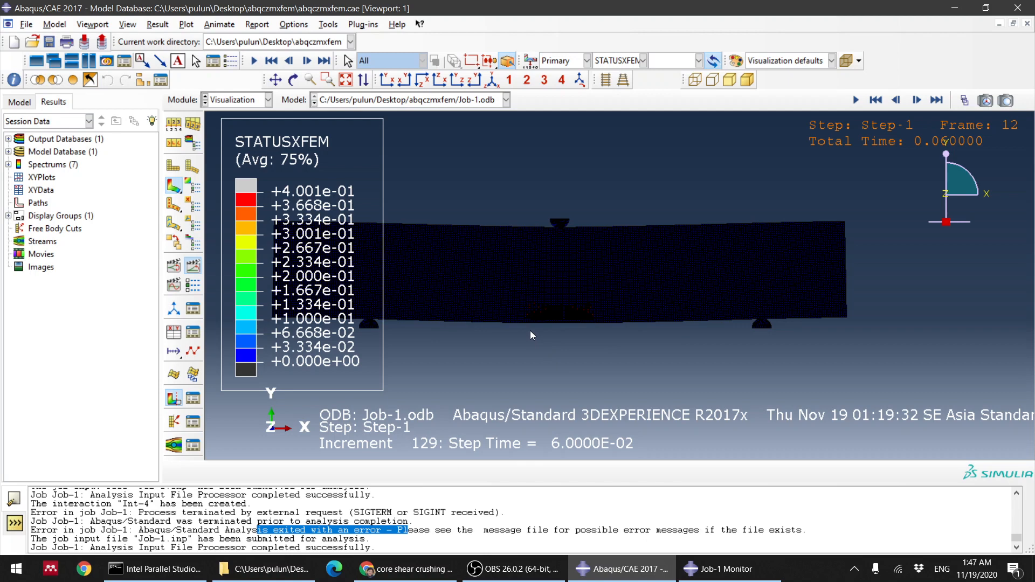
pyautogui.scroll(2, 531, 332)
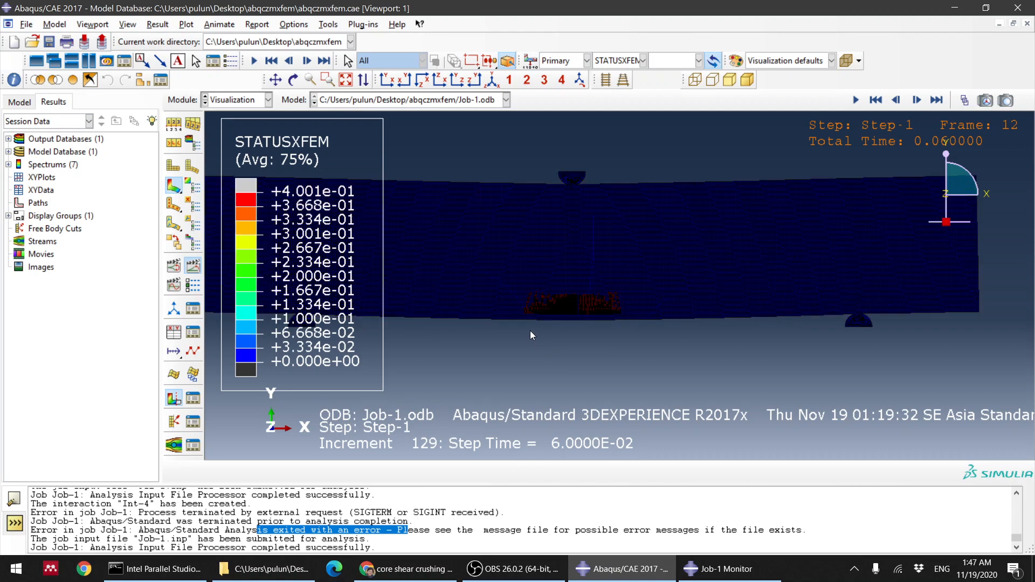